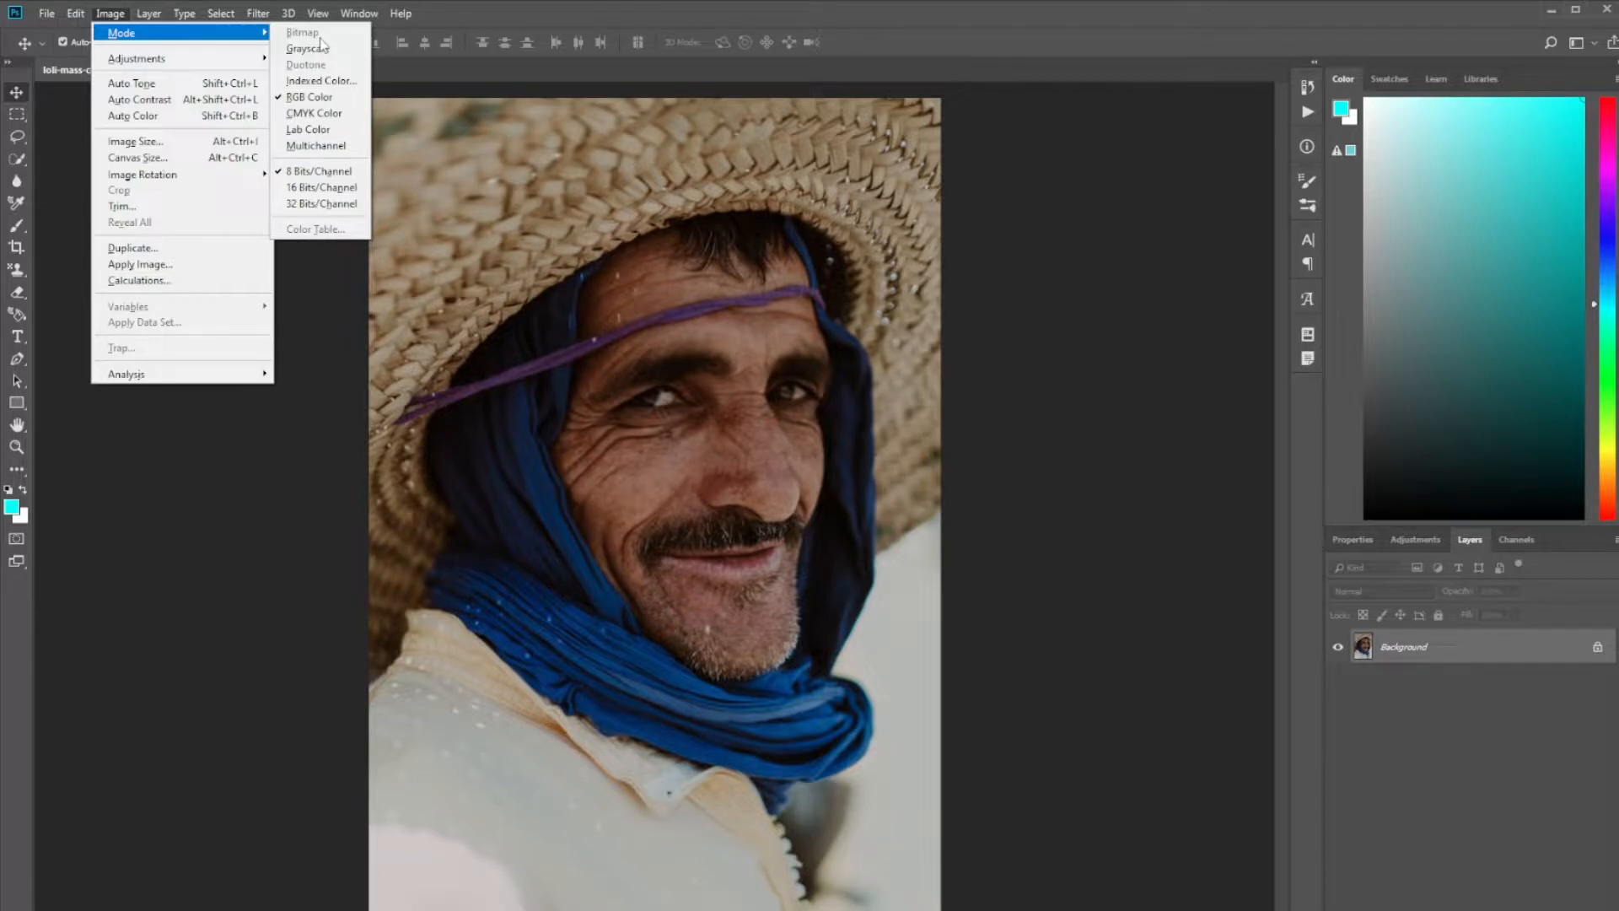
- Convert the portrait photo to Grayscale mode and discard its color information
{"action": "left_click", "coordinate": [224, 622]}
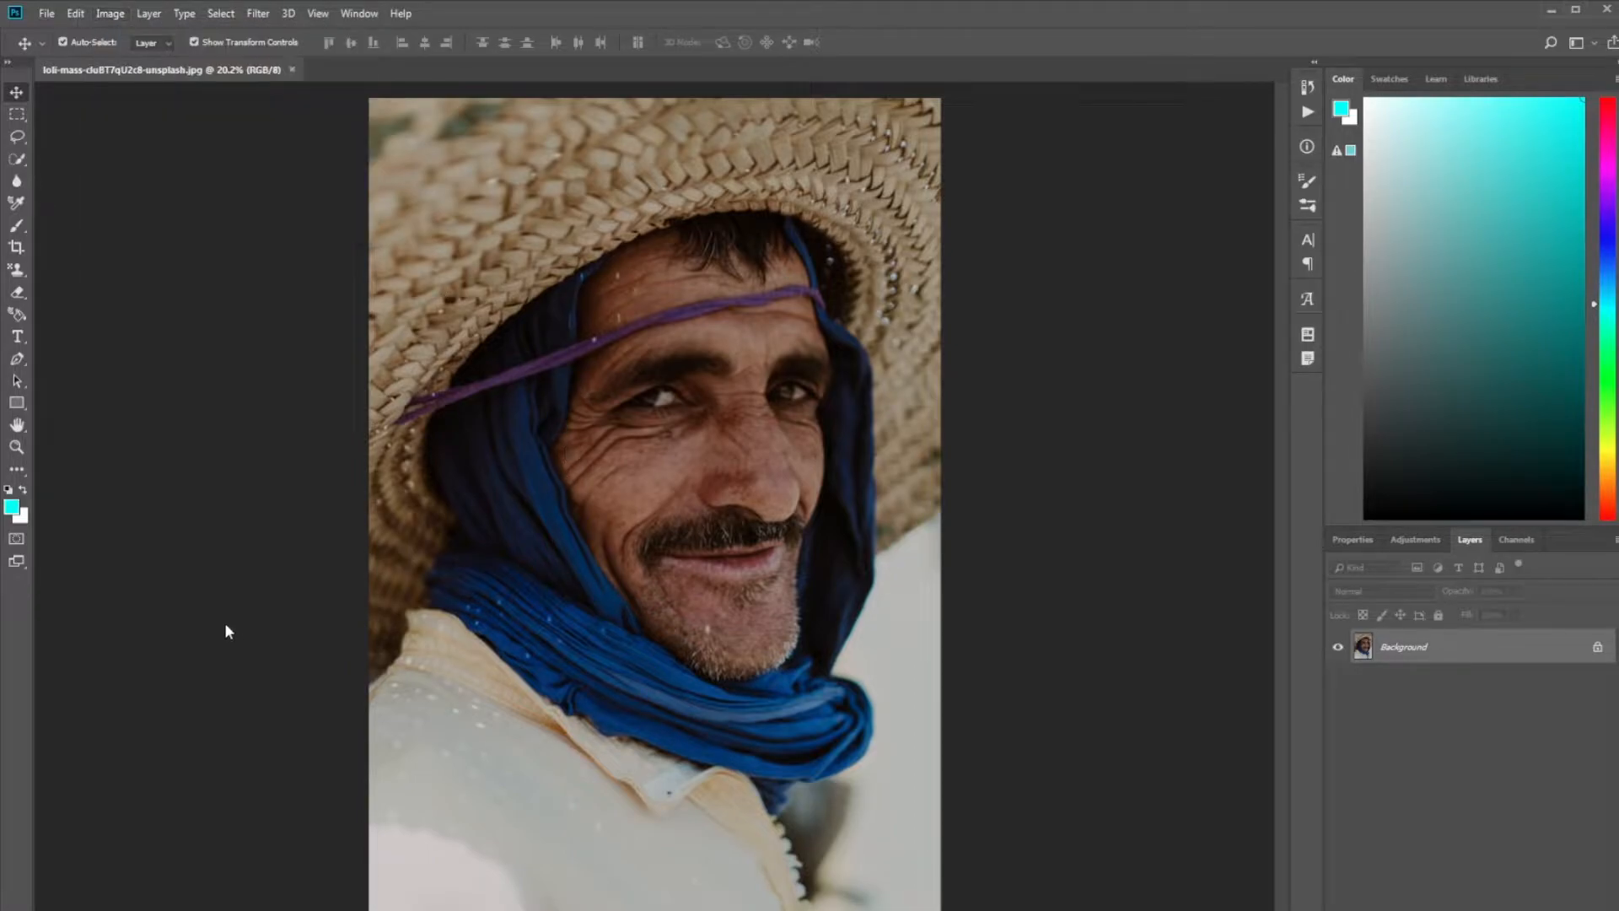
{"action": "left_click", "coordinate": [115, 17]}
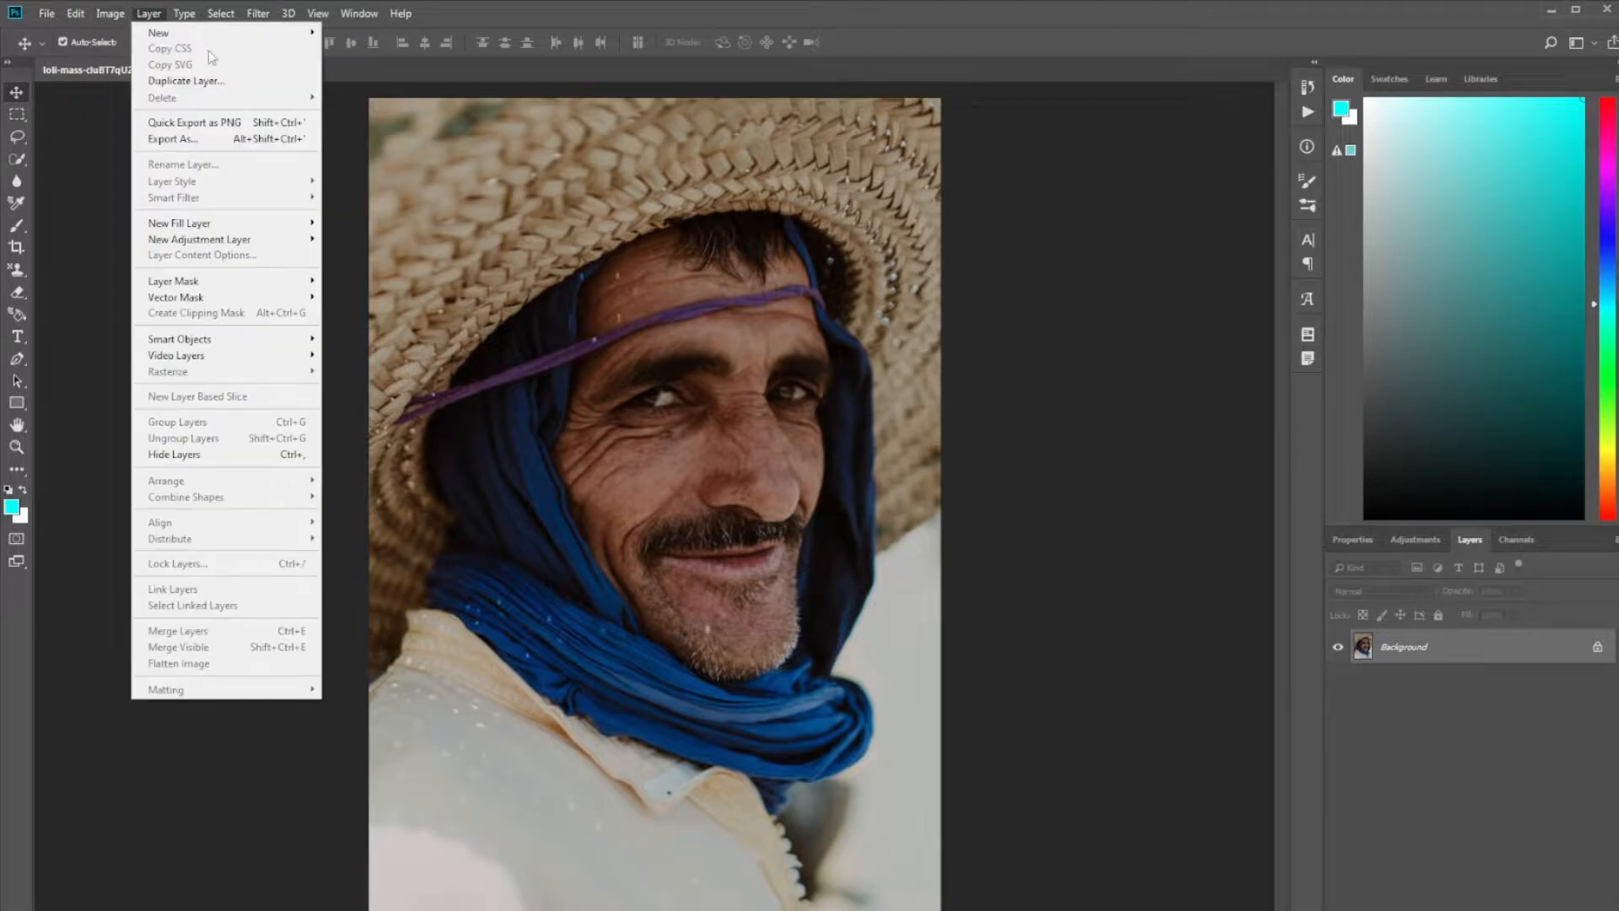
{"action": "mouse_move", "coordinate": [257, 34]}
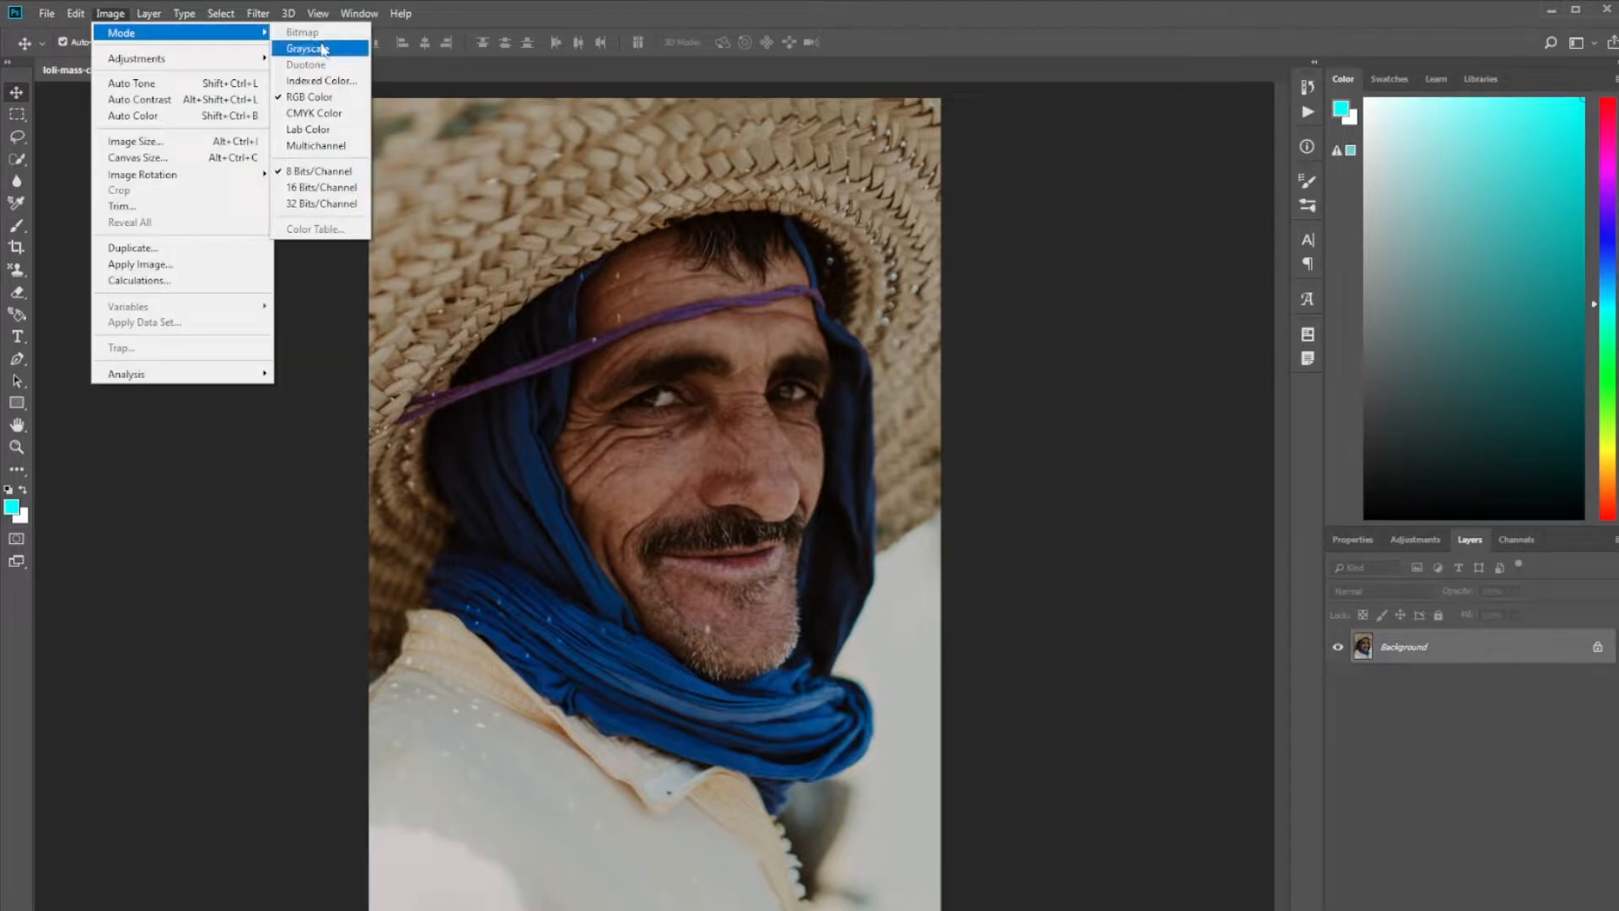
{"action": "left_click", "coordinate": [324, 51]}
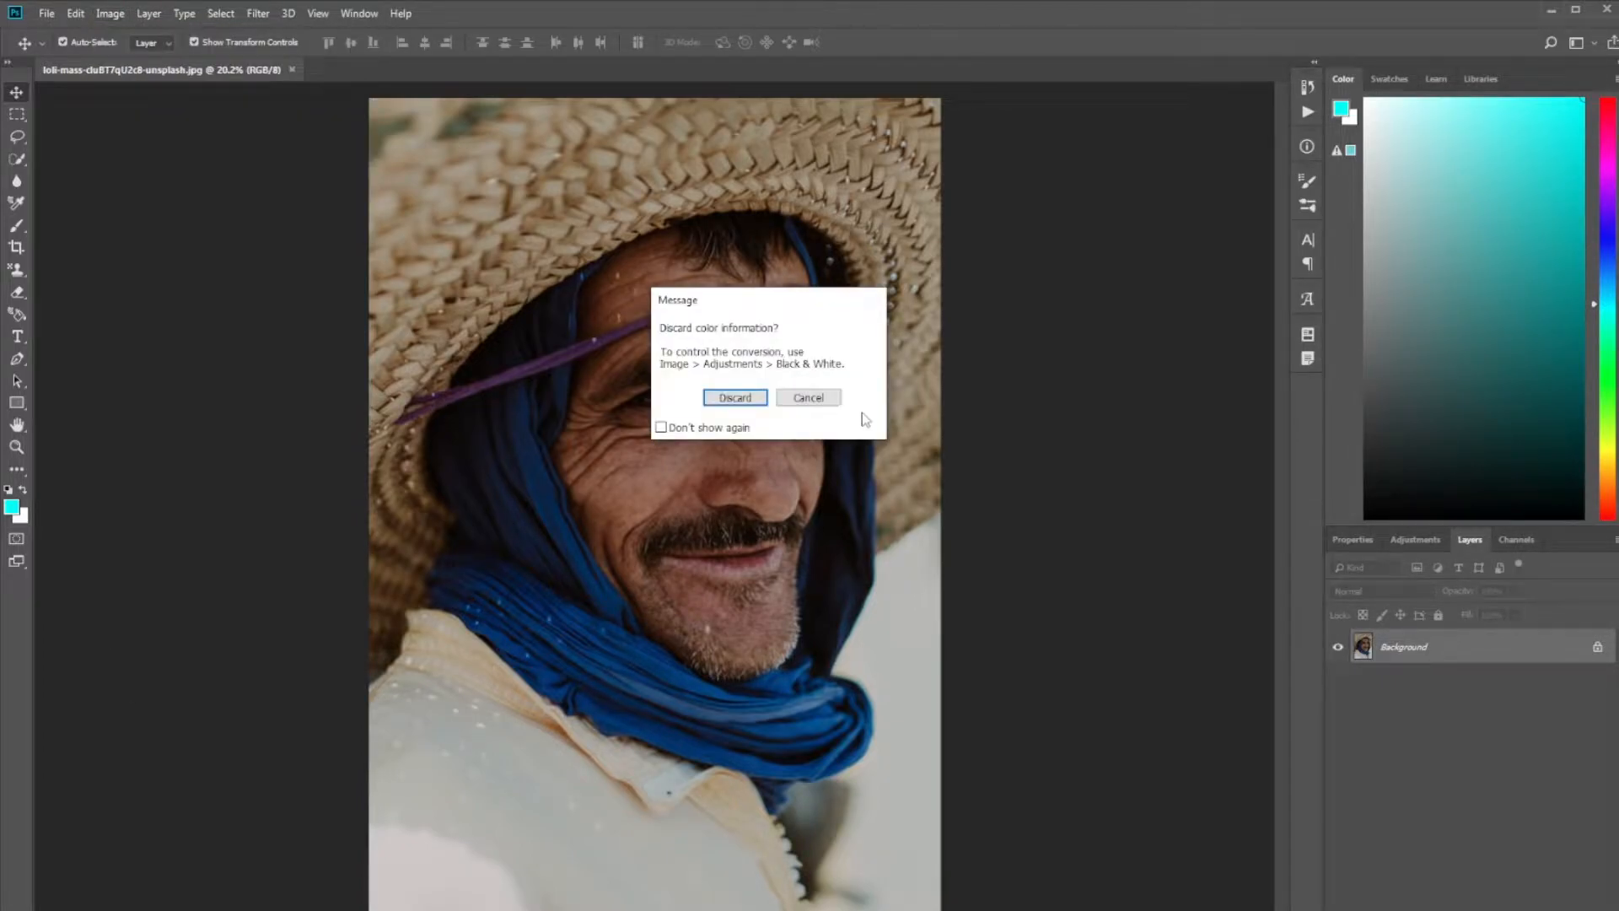
{"action": "left_click", "coordinate": [748, 402]}
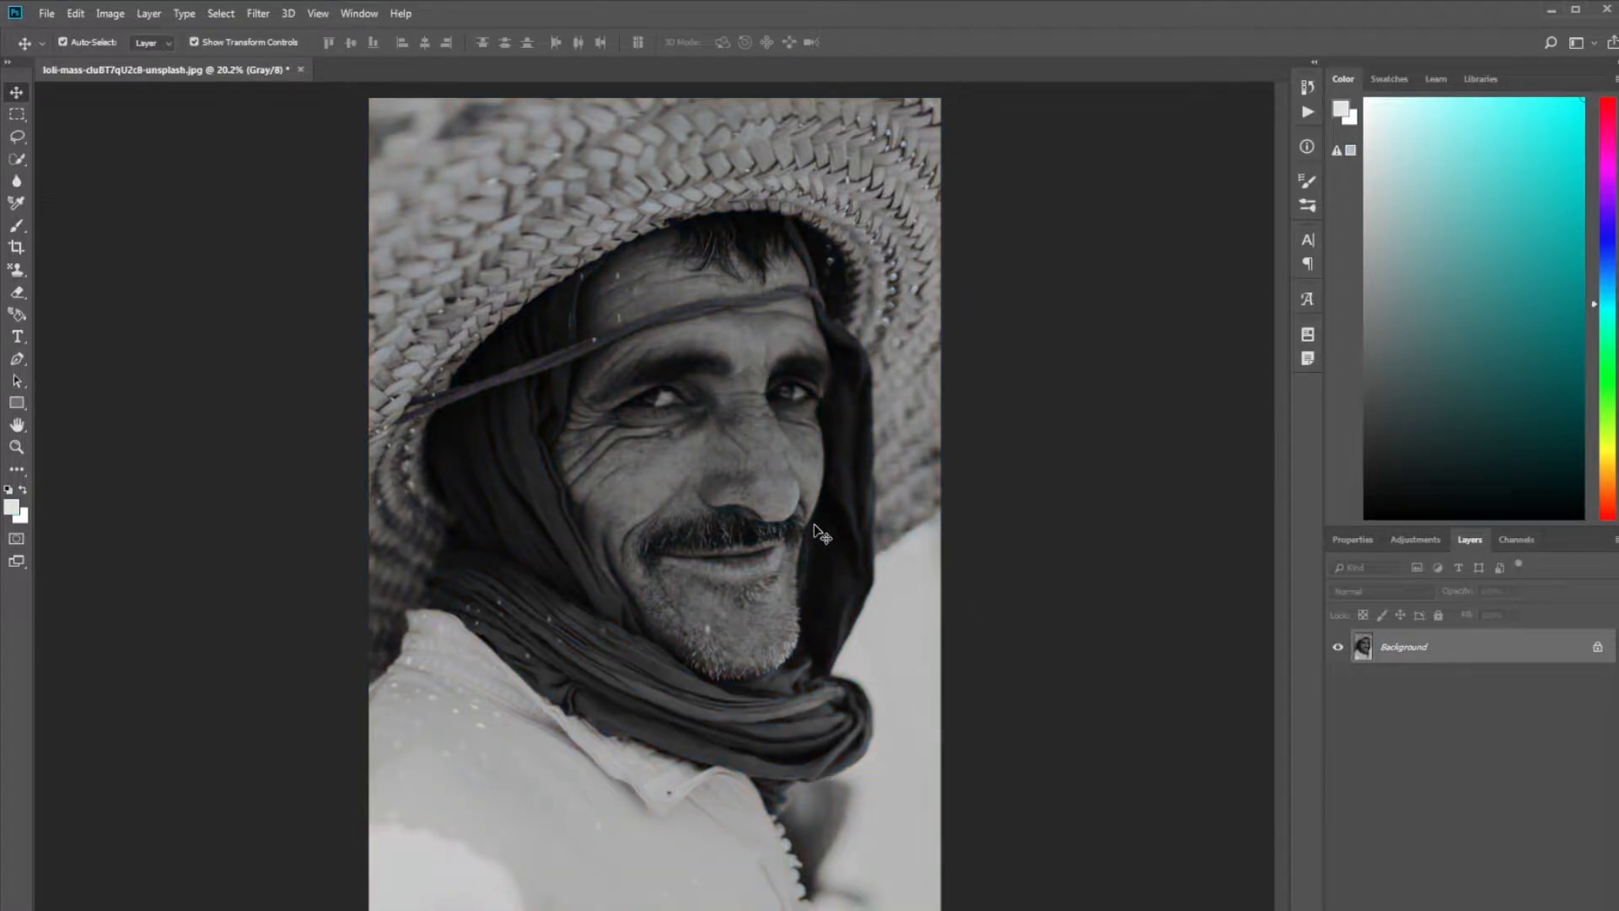
- Open the Bitmap mode conversion for the grayscale photo, keeping the output resolution at 72 pixels/inch
{"action": "scroll", "coordinate": [650, 365], "scroll_direction": "up", "scroll_amount": 1}
{"action": "scroll", "coordinate": [650, 364], "scroll_direction": "down", "scroll_amount": 1}
{"action": "left_click", "coordinate": [109, 14]}
{"action": "mouse_move", "coordinate": [211, 32]}
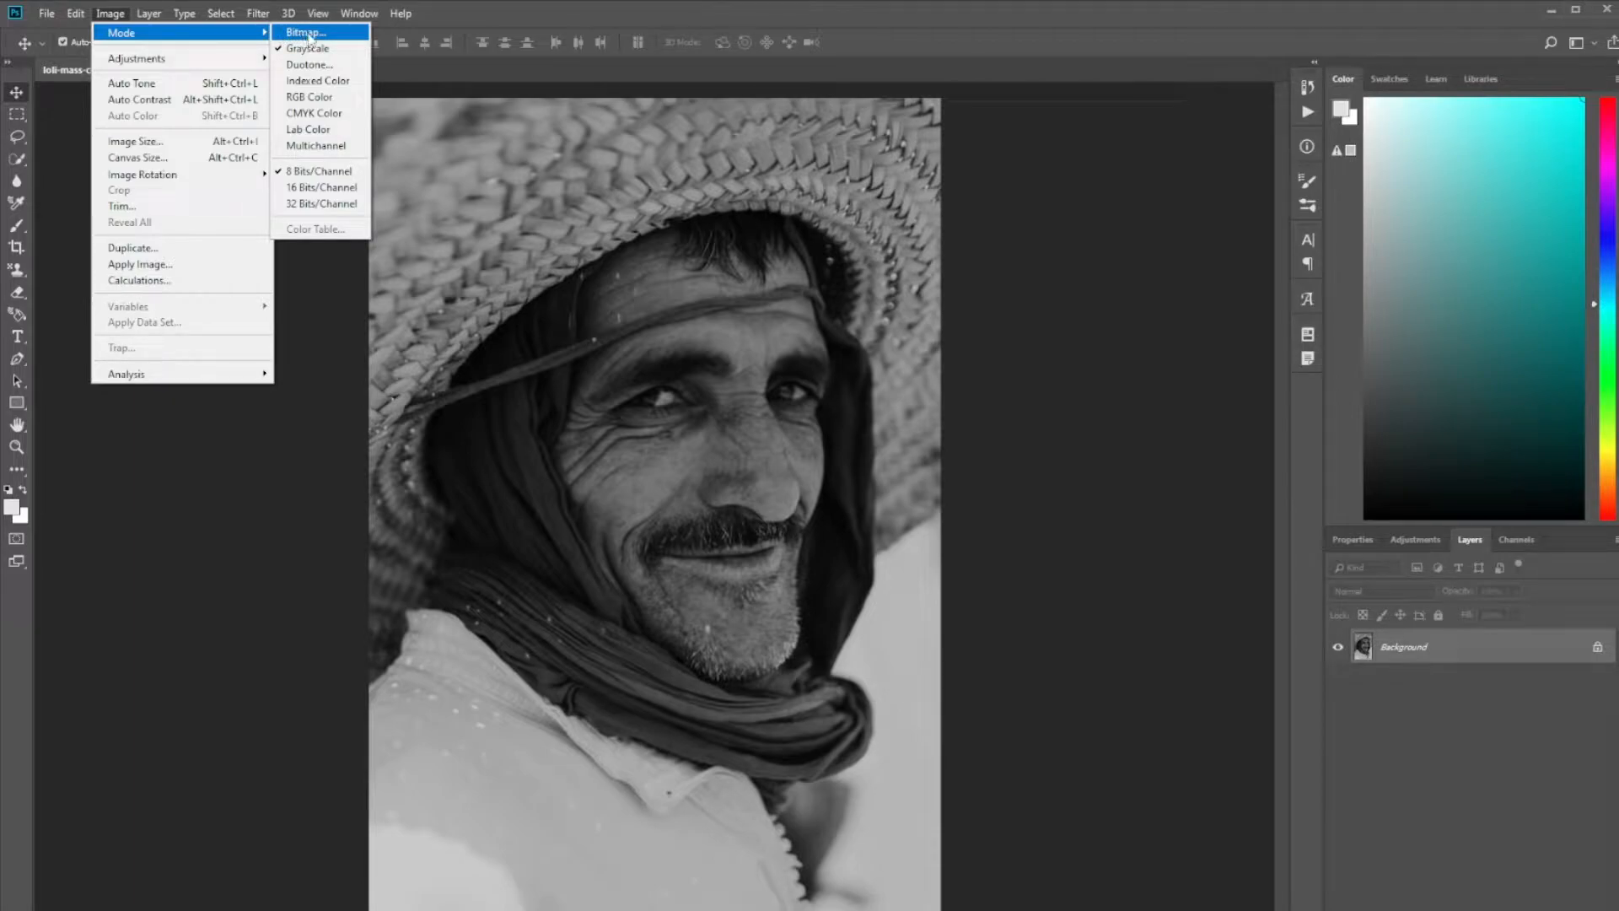
{"action": "left_click", "coordinate": [300, 32]}
{"action": "left_click_drag", "start_coordinate": [841, 251], "coordinate": [927, 454]}
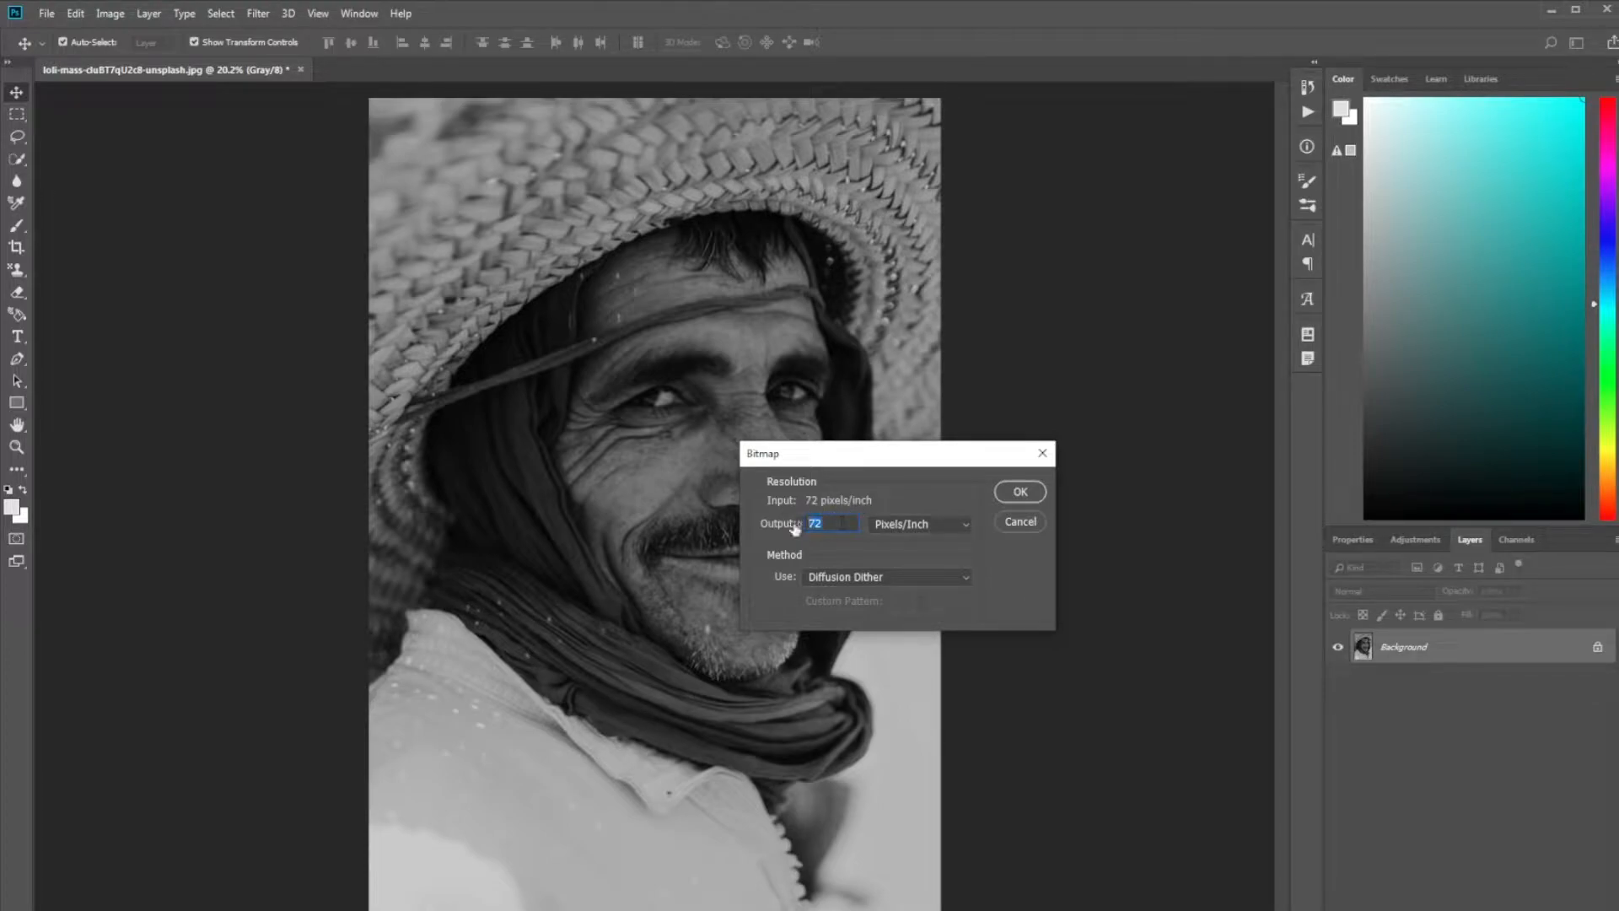
{"action": "left_click", "coordinate": [953, 522]}
{"action": "left_click", "coordinate": [953, 521]}
- Try 50% Threshold as the bitmap conversion method and review the other methods
{"action": "left_click", "coordinate": [886, 577]}
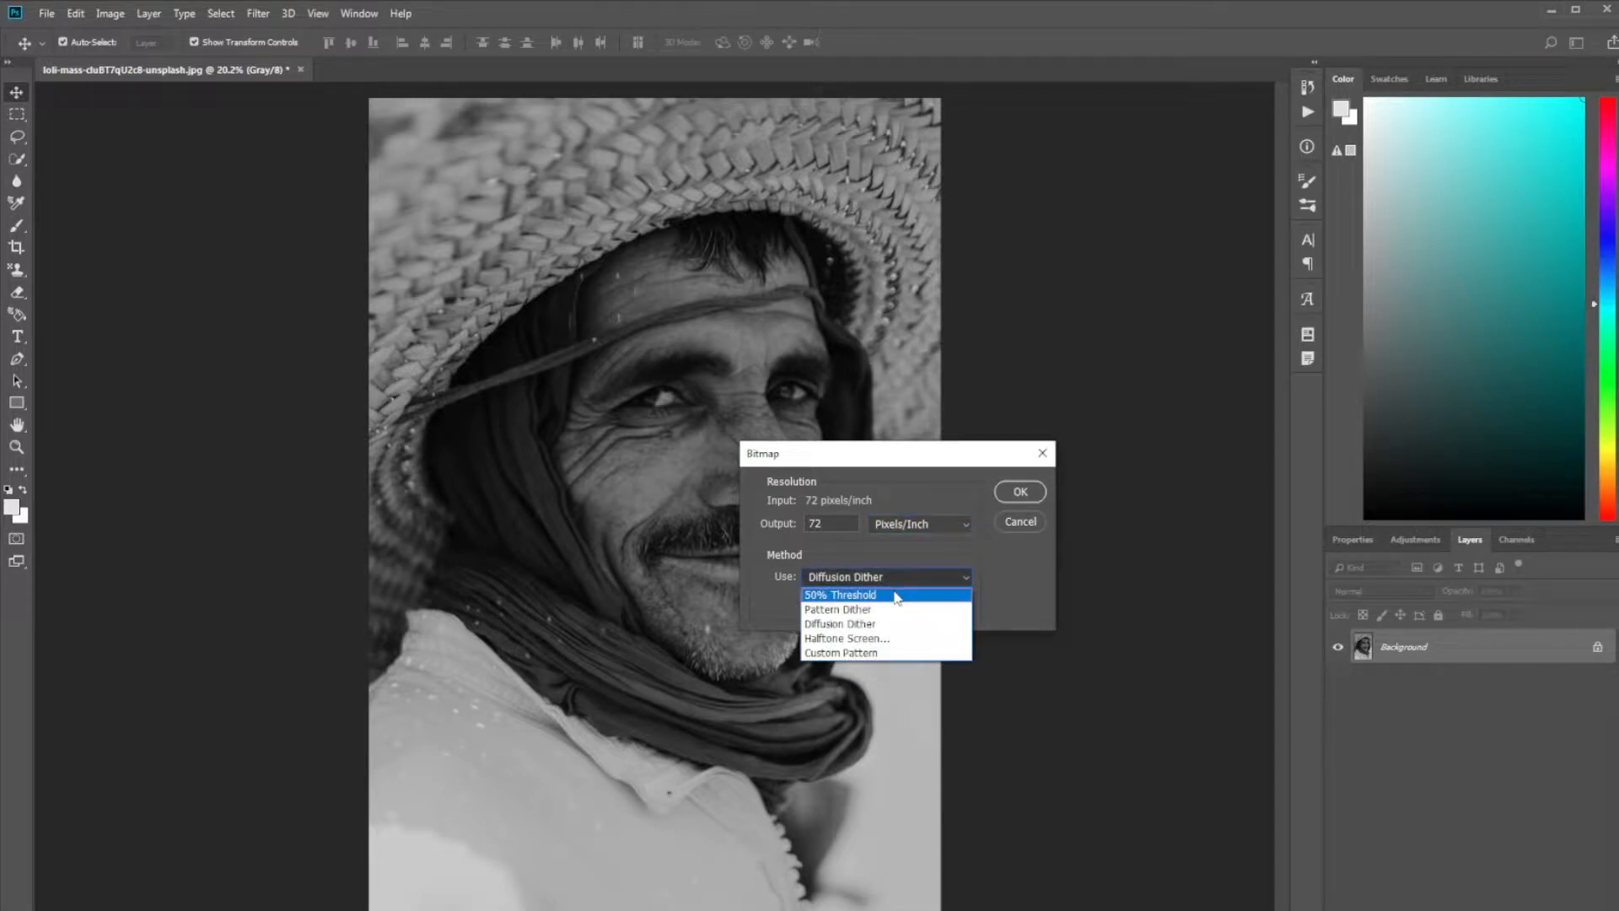
{"action": "left_click", "coordinate": [895, 595]}
{"action": "left_click", "coordinate": [893, 576]}
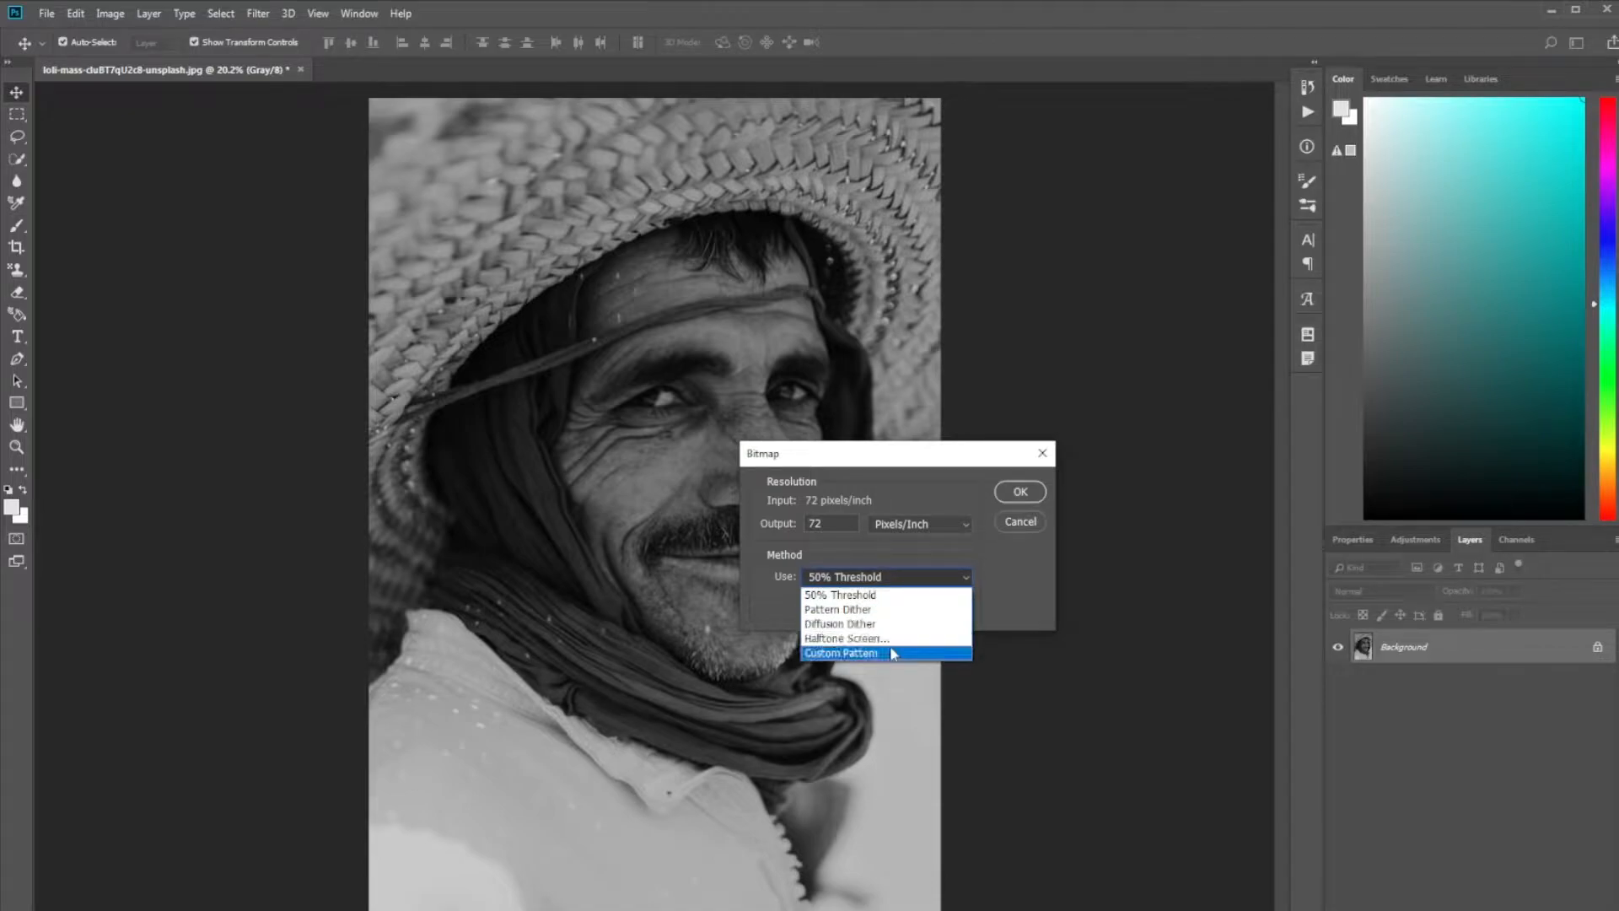
{"action": "left_click", "coordinate": [995, 578]}
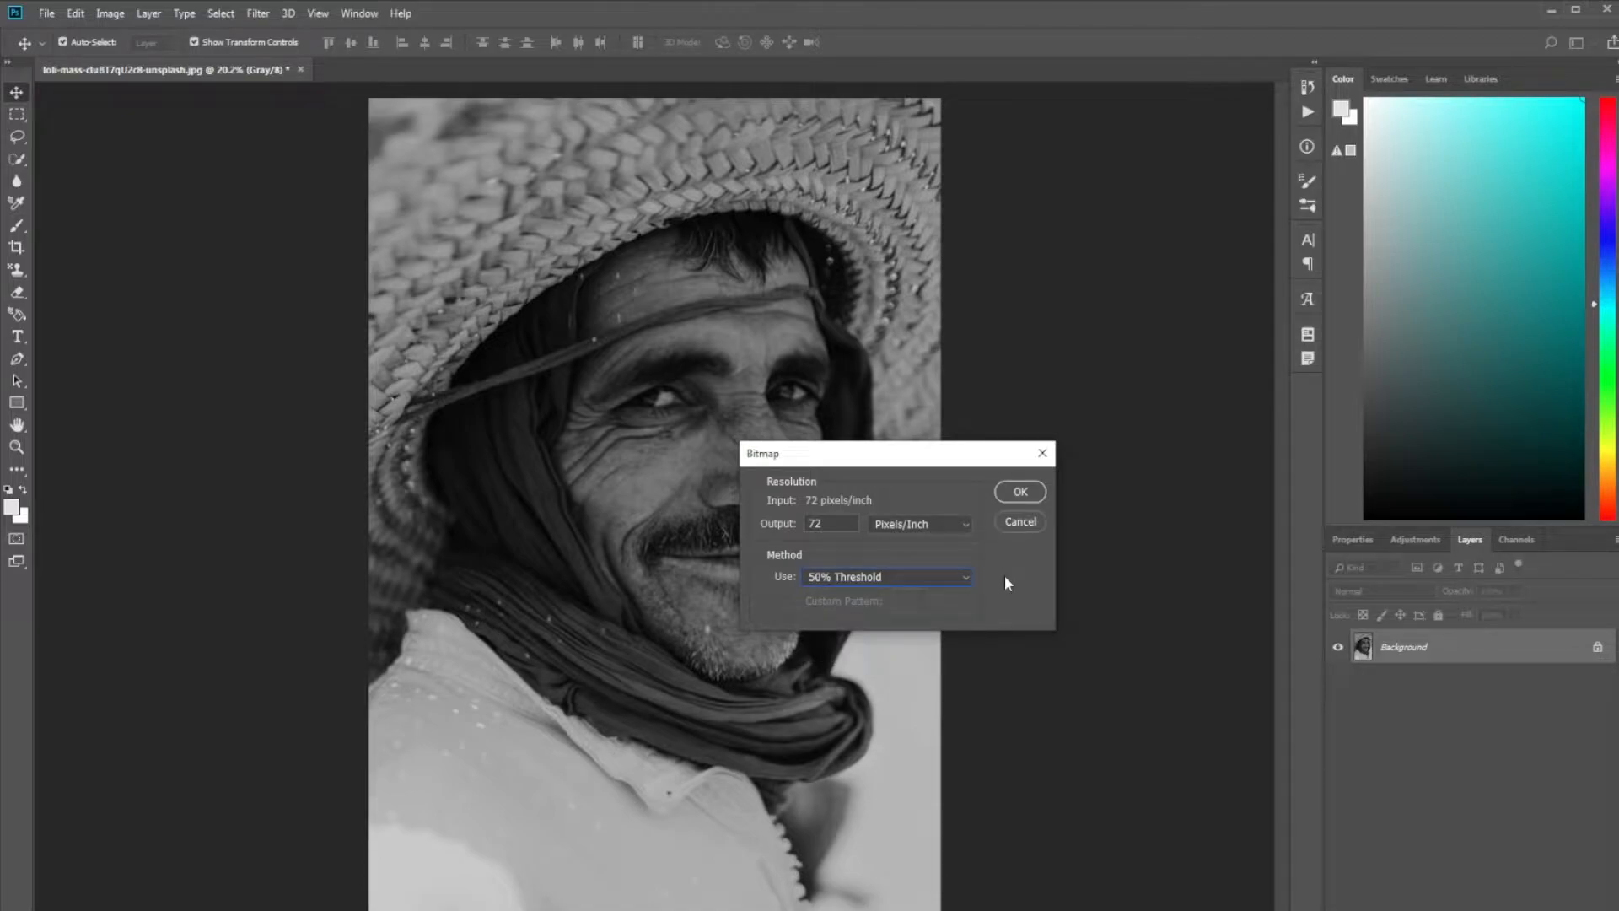
- Choose Halftone Screen as the bitmap conversion method and confirm the conversion settings
{"action": "left_click", "coordinate": [963, 577]}
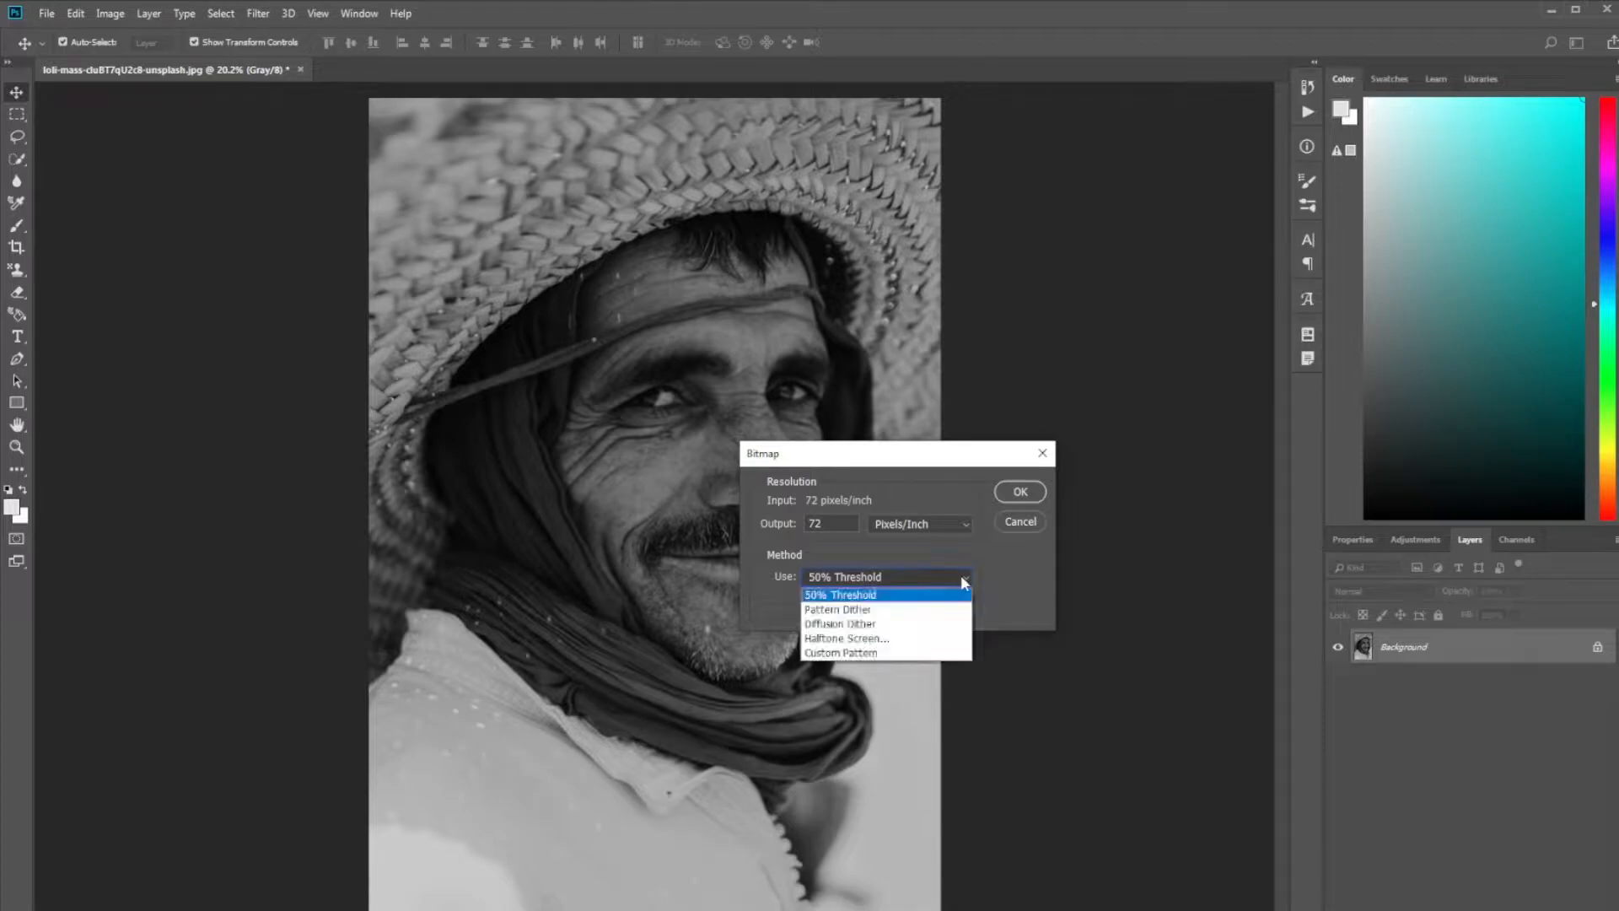
{"action": "left_click", "coordinate": [897, 640]}
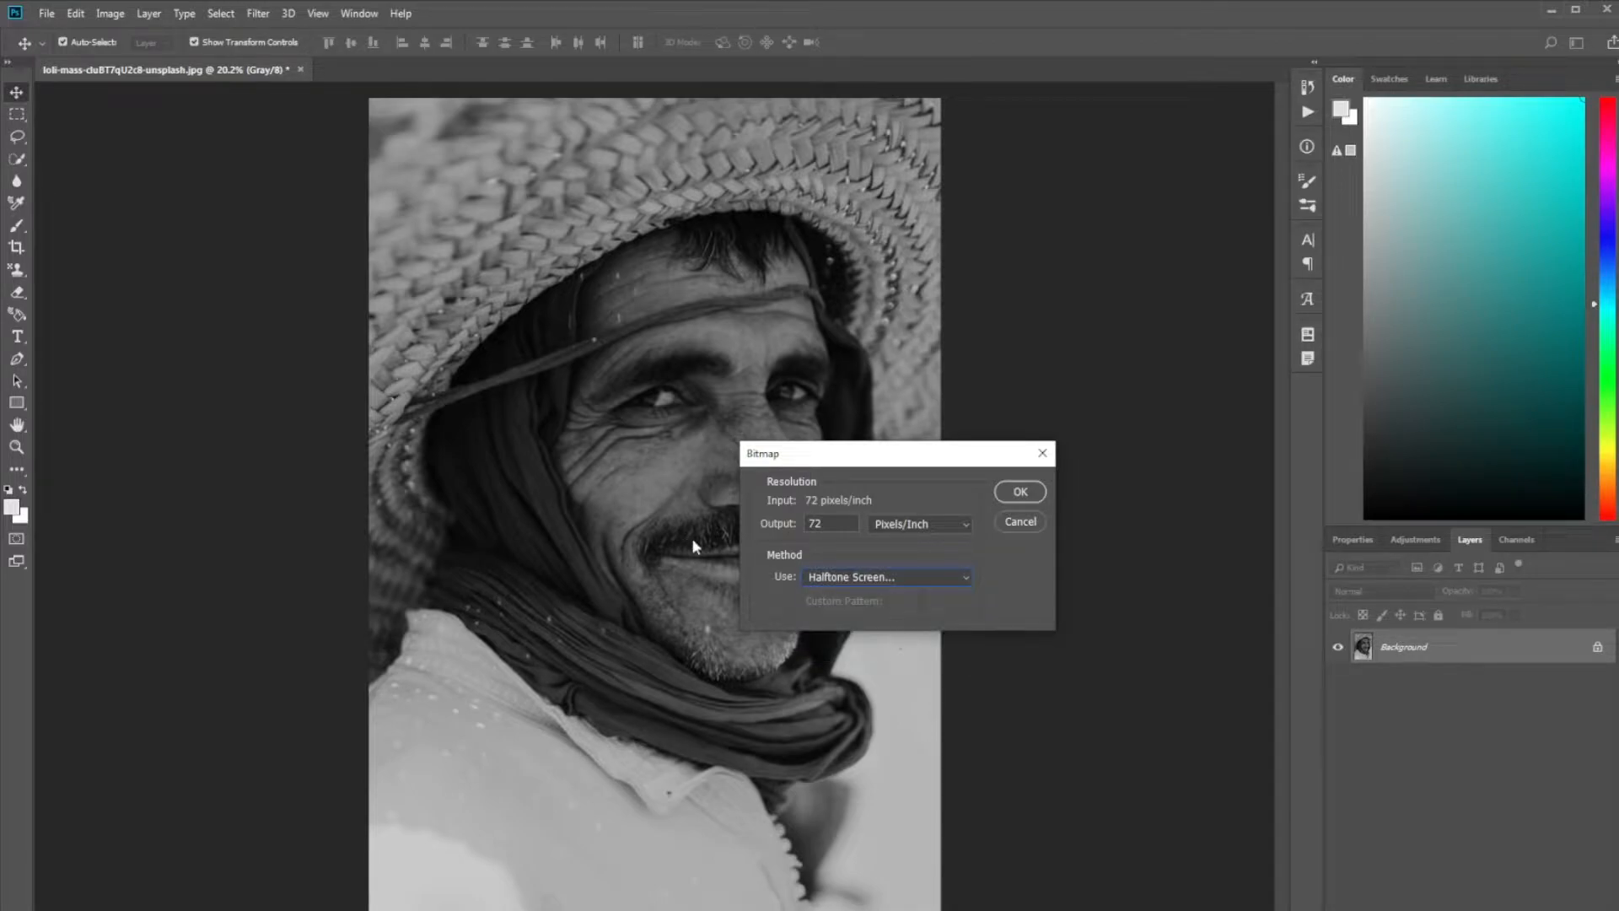
{"action": "left_click", "coordinate": [1019, 492]}
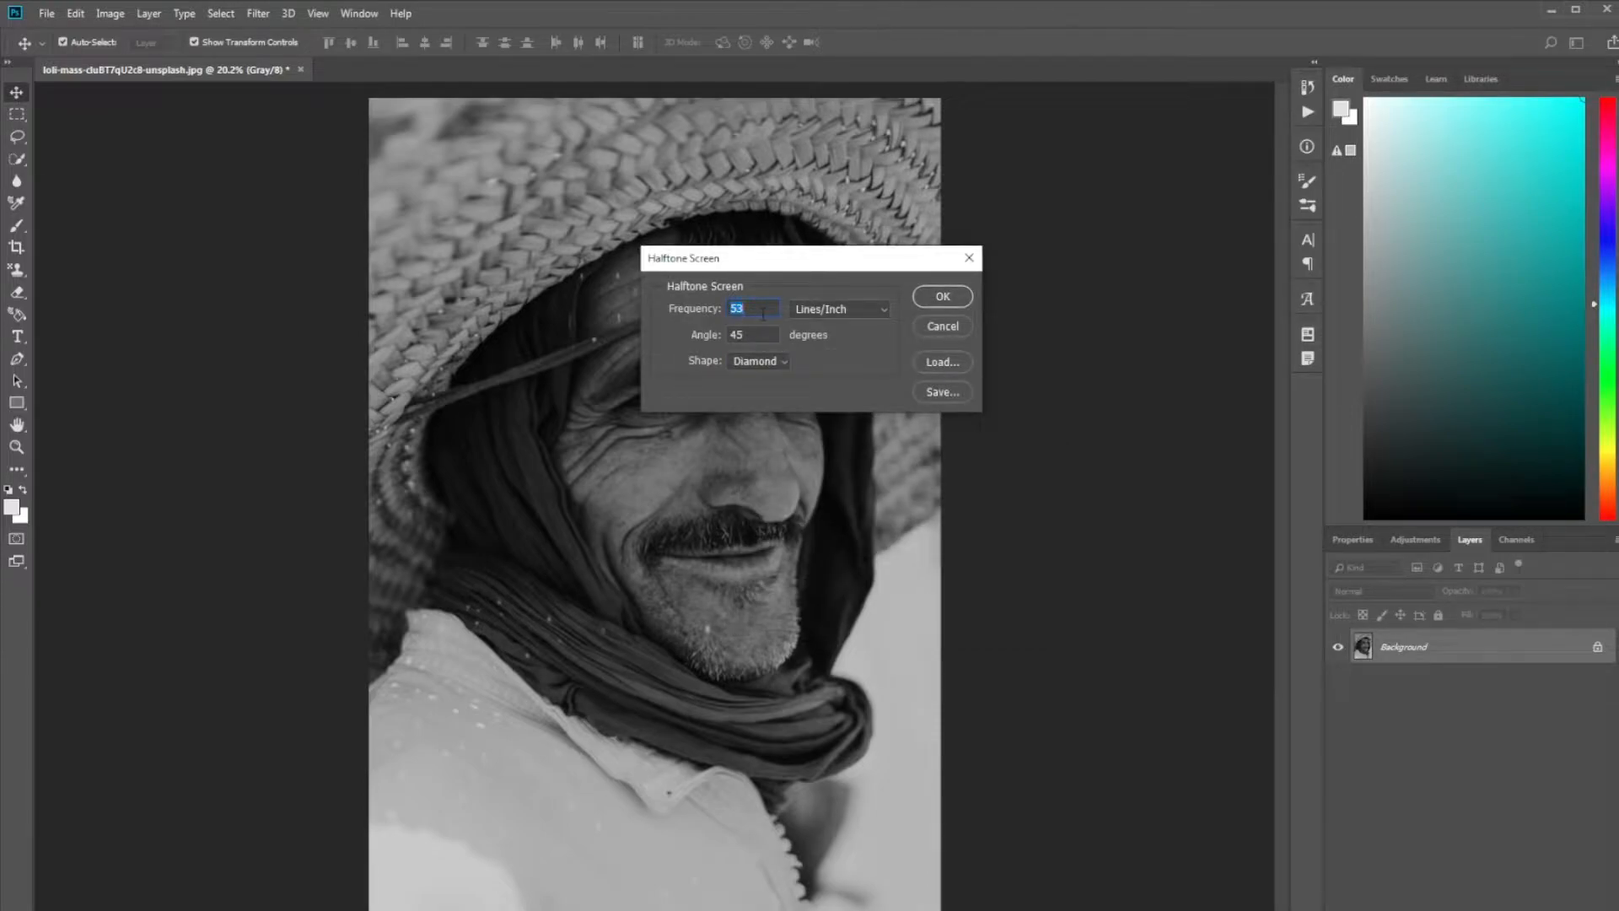
- Apply the halftone screen with a frequency of 53 lines/inch, a 45-degree angle and the Round shape
{"action": "left_click", "coordinate": [877, 311]}
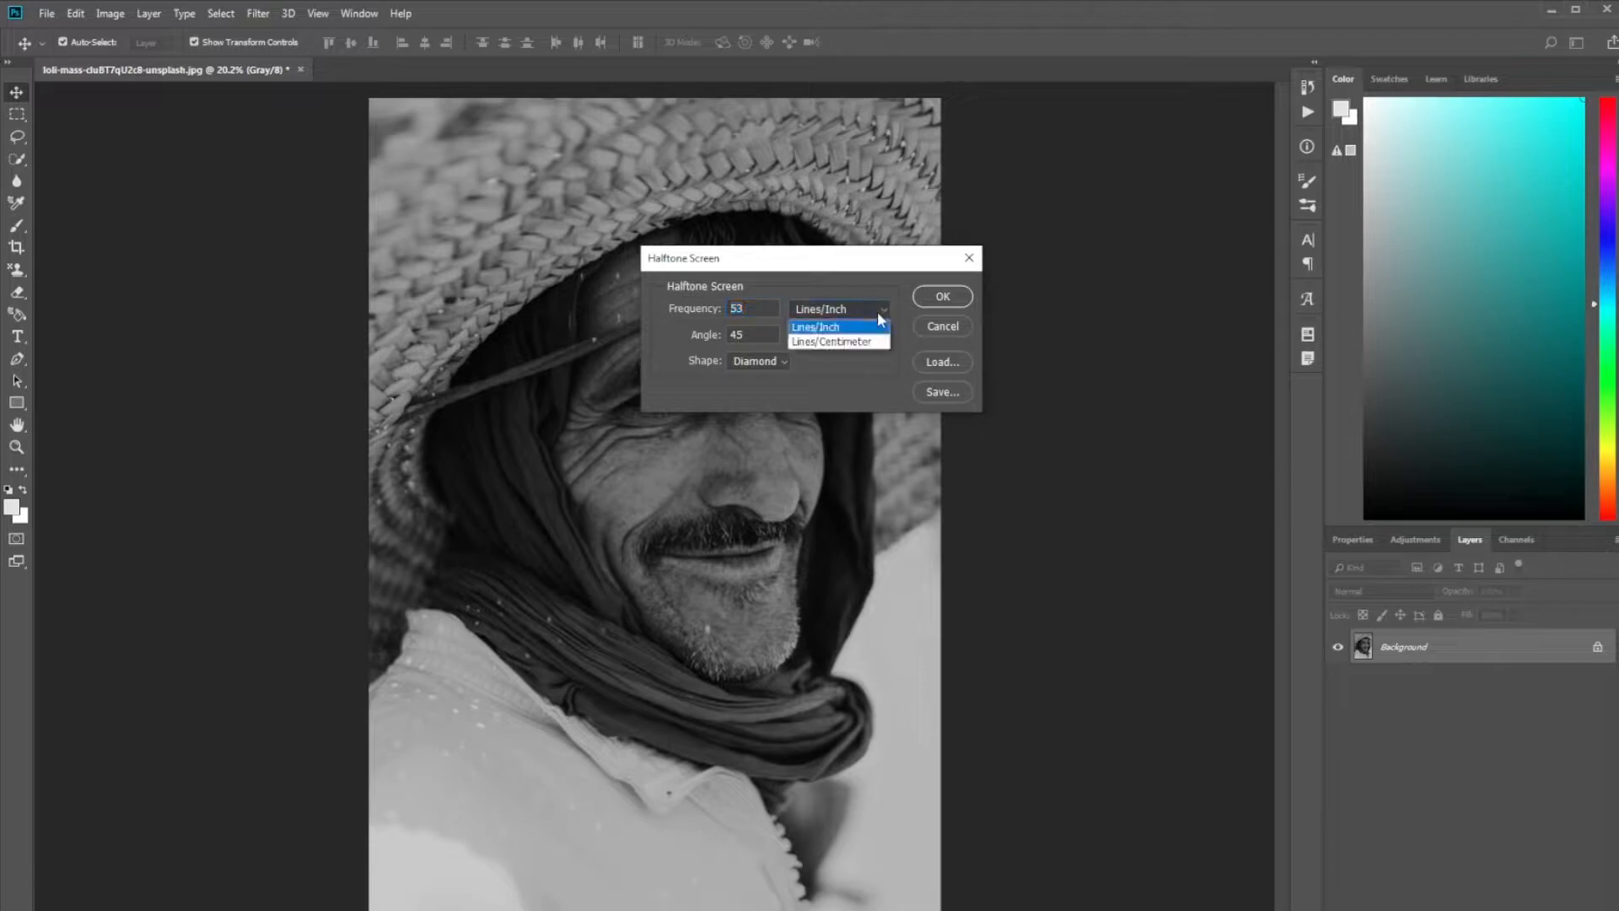
{"action": "left_click", "coordinate": [814, 323]}
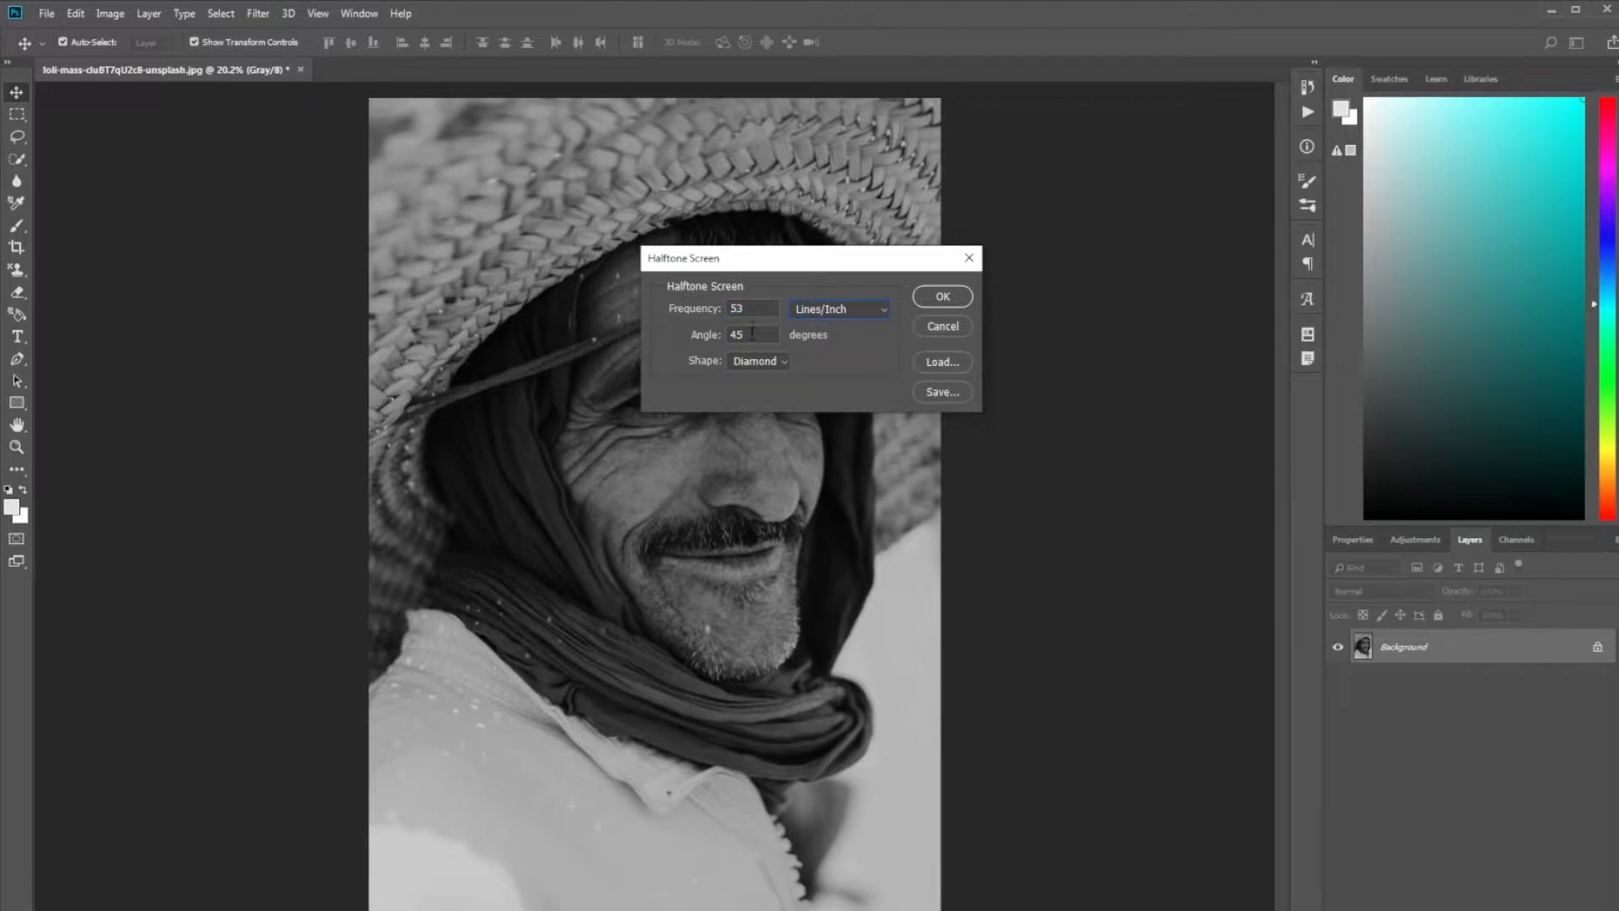
{"action": "left_click_drag", "start_coordinate": [753, 335], "coordinate": [715, 340]}
{"action": "left_click", "coordinate": [759, 361]}
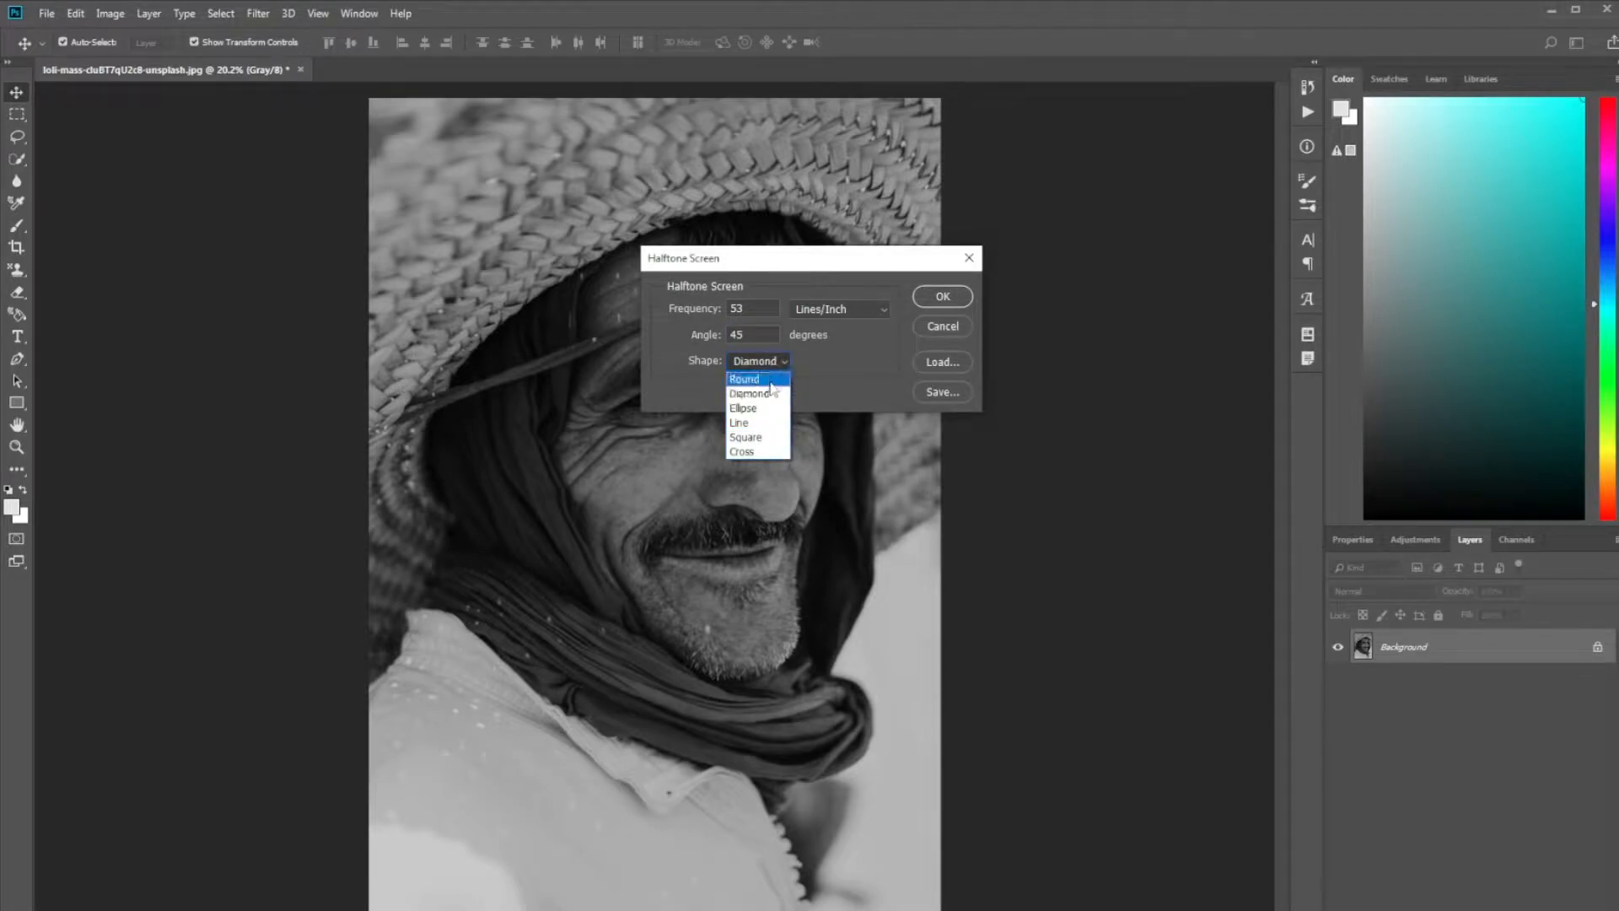
{"action": "left_click", "coordinate": [769, 380]}
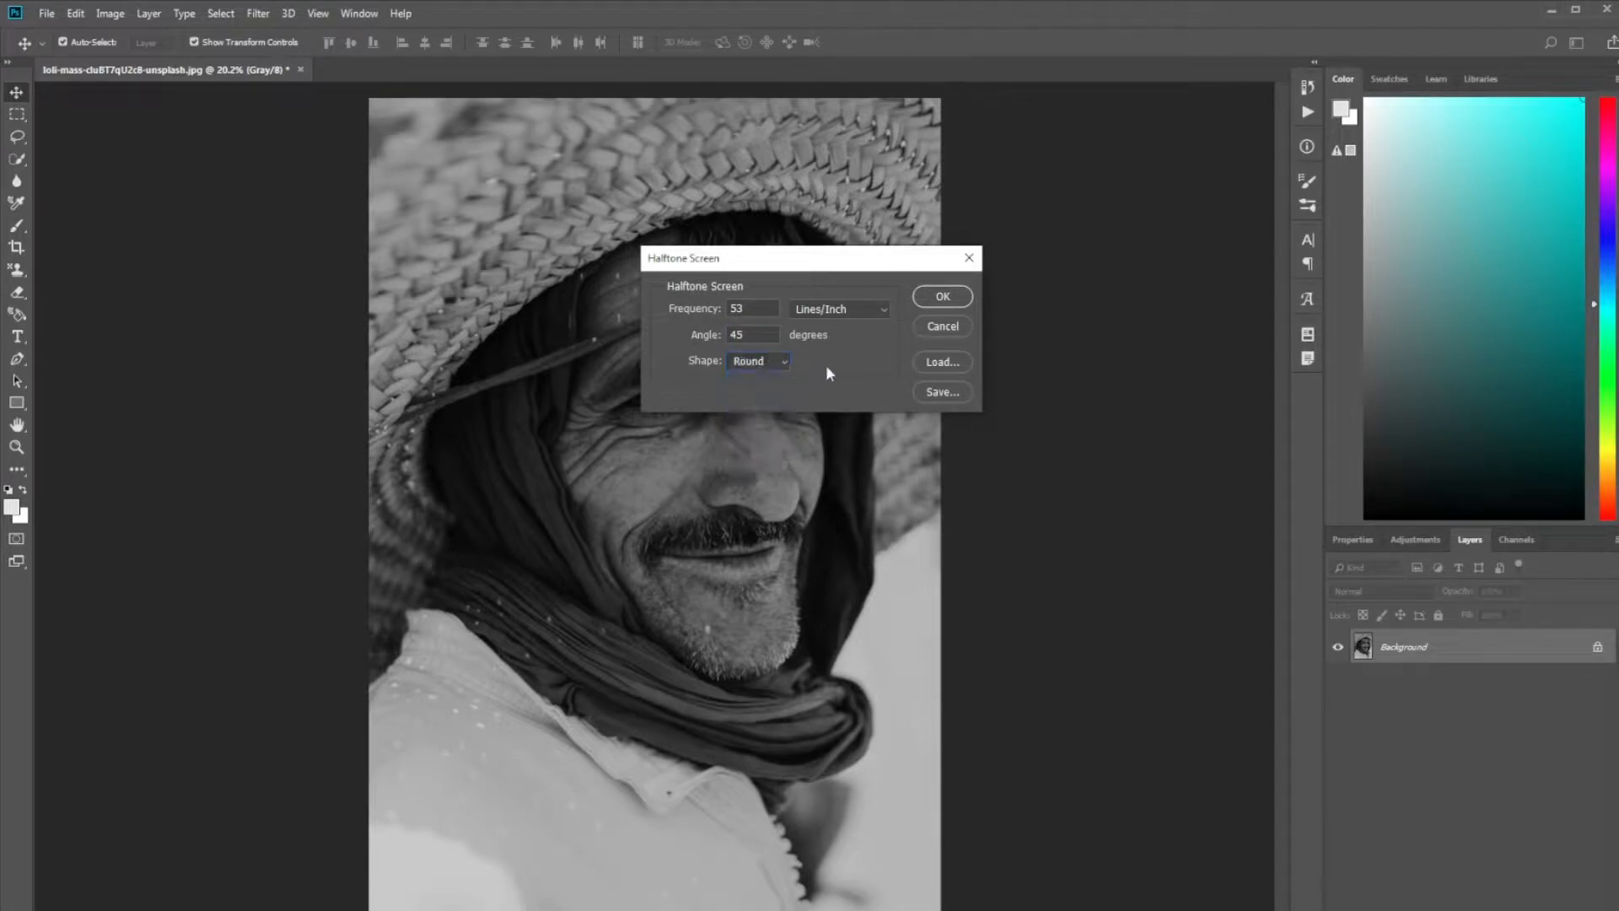
{"action": "left_click", "coordinate": [938, 298]}
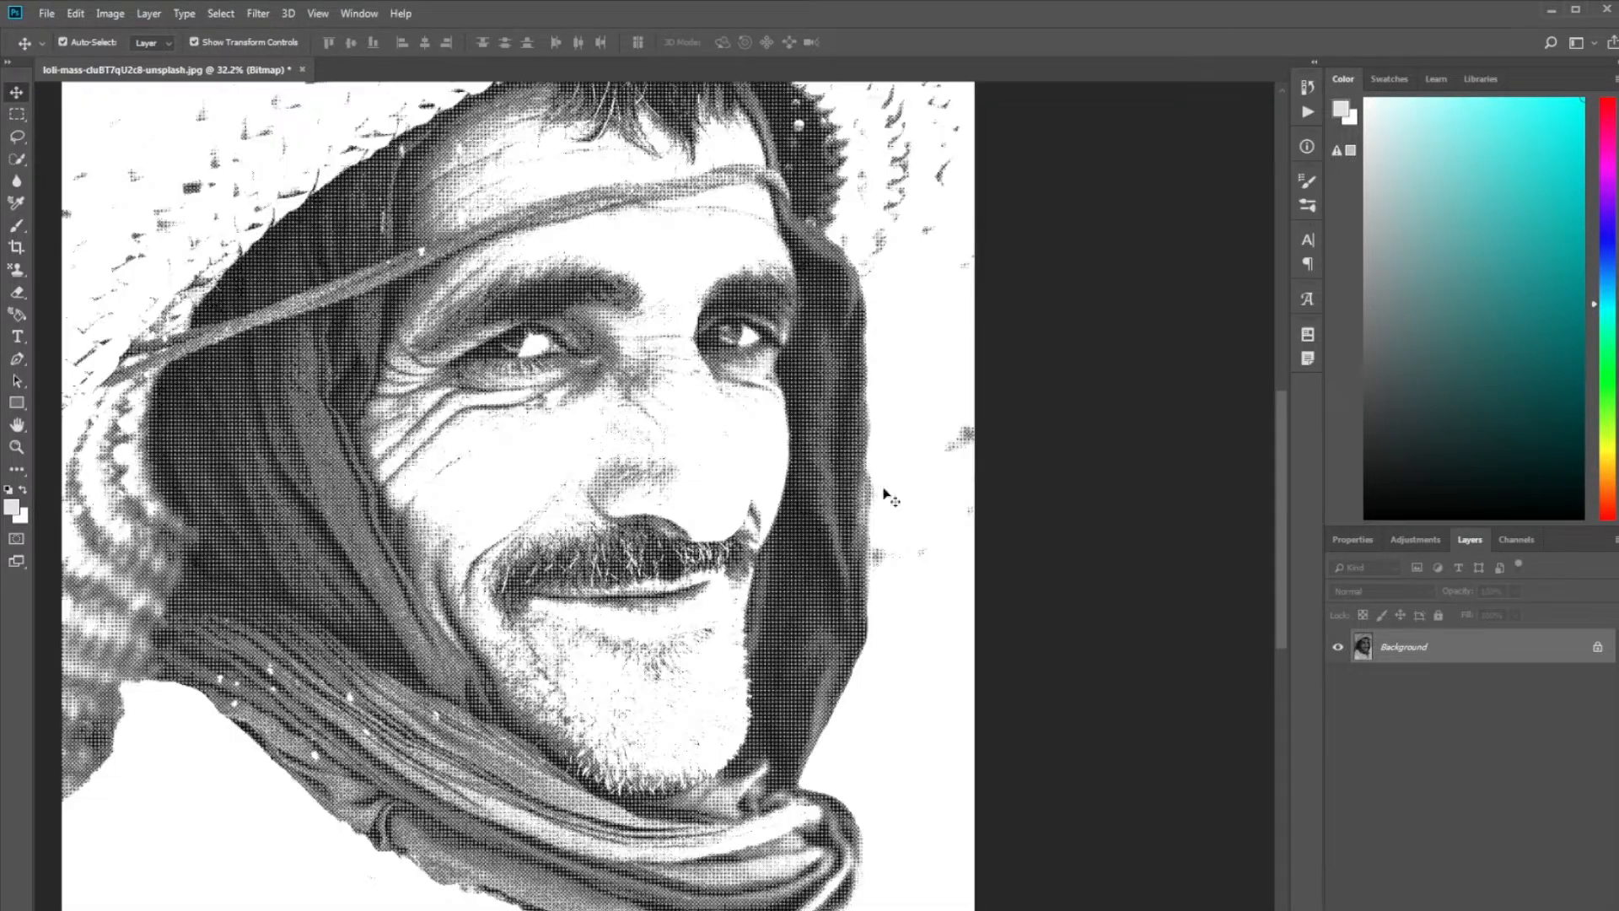
- Examine the halftone dot pattern of the bitmap portrait both up close and as a whole image
{"action": "scroll", "coordinate": [734, 418], "scroll_direction": "up", "scroll_amount": 10}
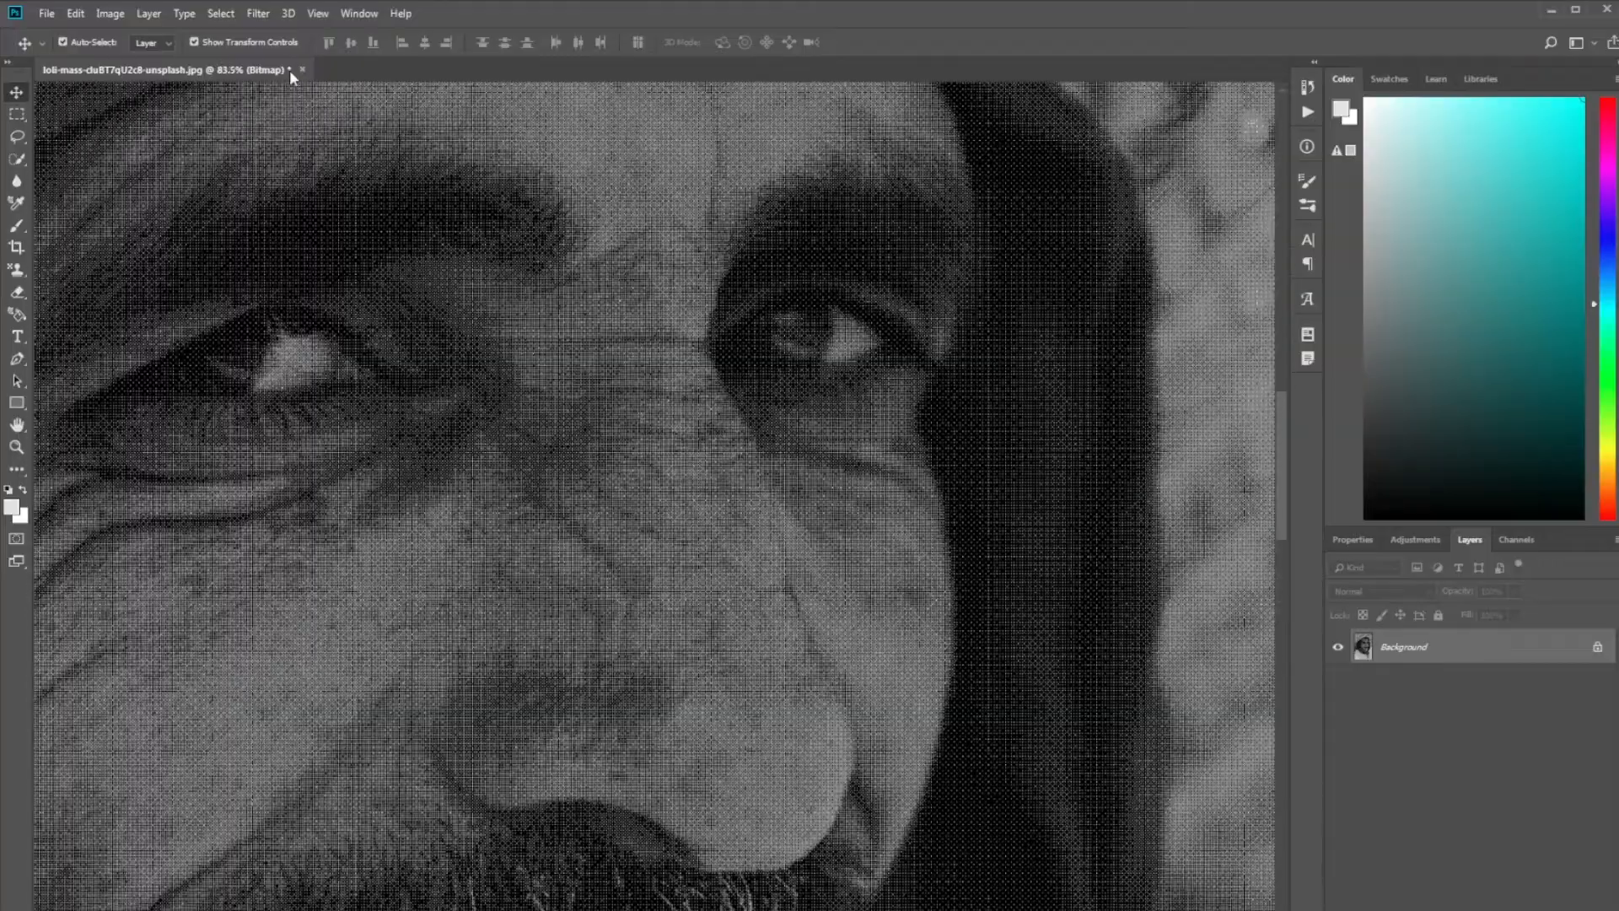
{"action": "scroll", "coordinate": [892, 268], "scroll_direction": "down", "scroll_amount": 10}
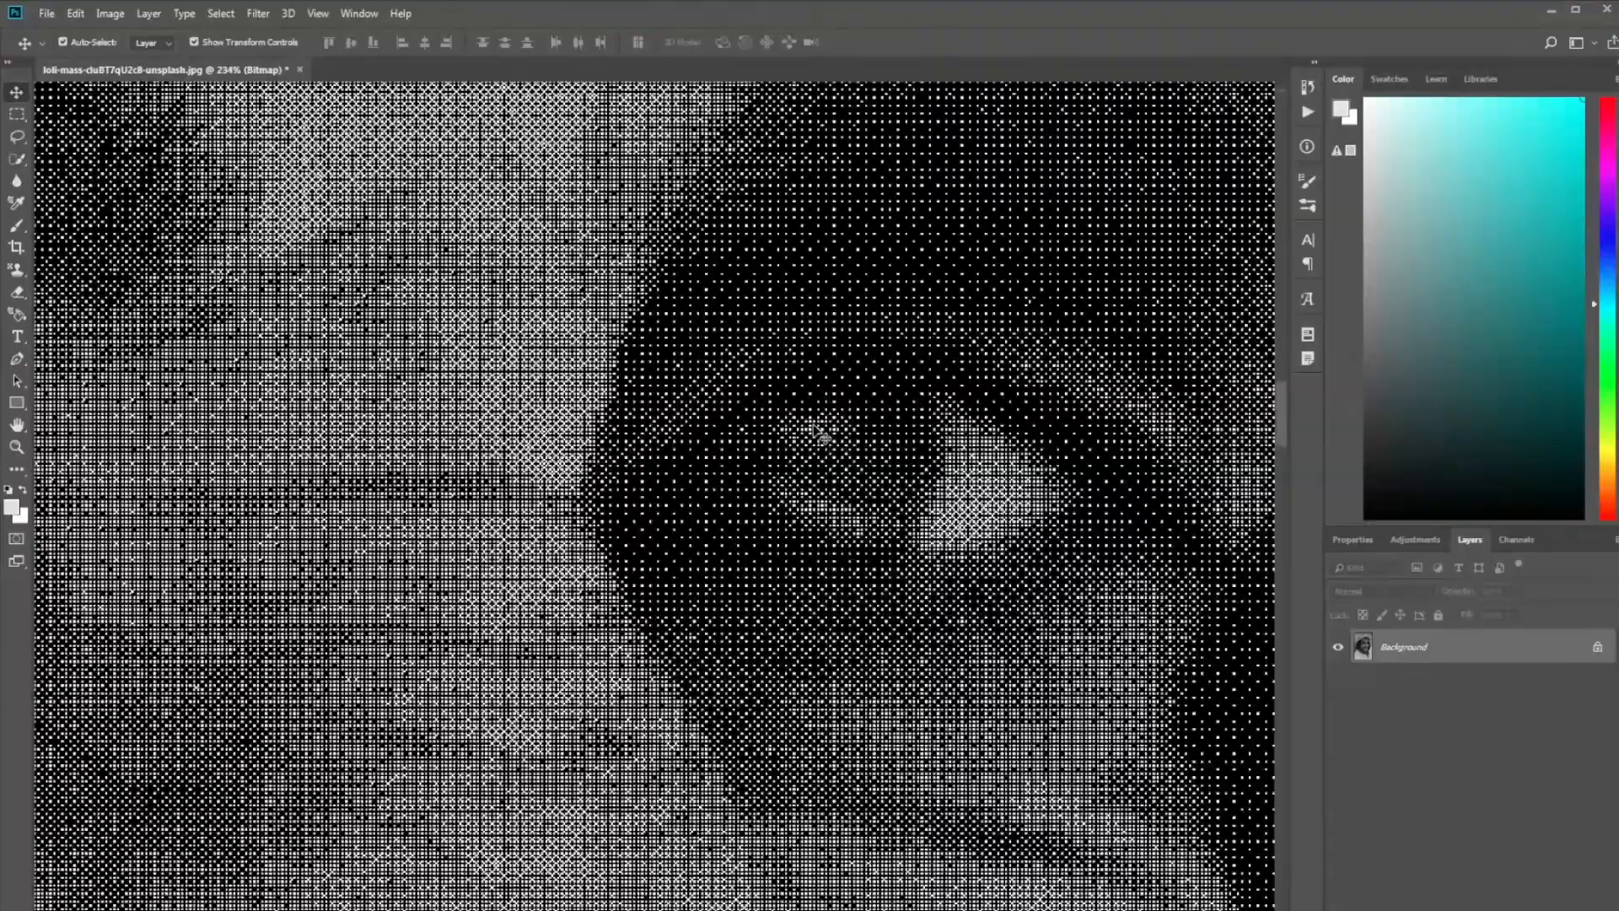
{"action": "scroll", "coordinate": [822, 430], "scroll_direction": "down", "scroll_amount": 1}
{"action": "scroll", "coordinate": [354, 442], "scroll_direction": "up", "scroll_amount": 3}
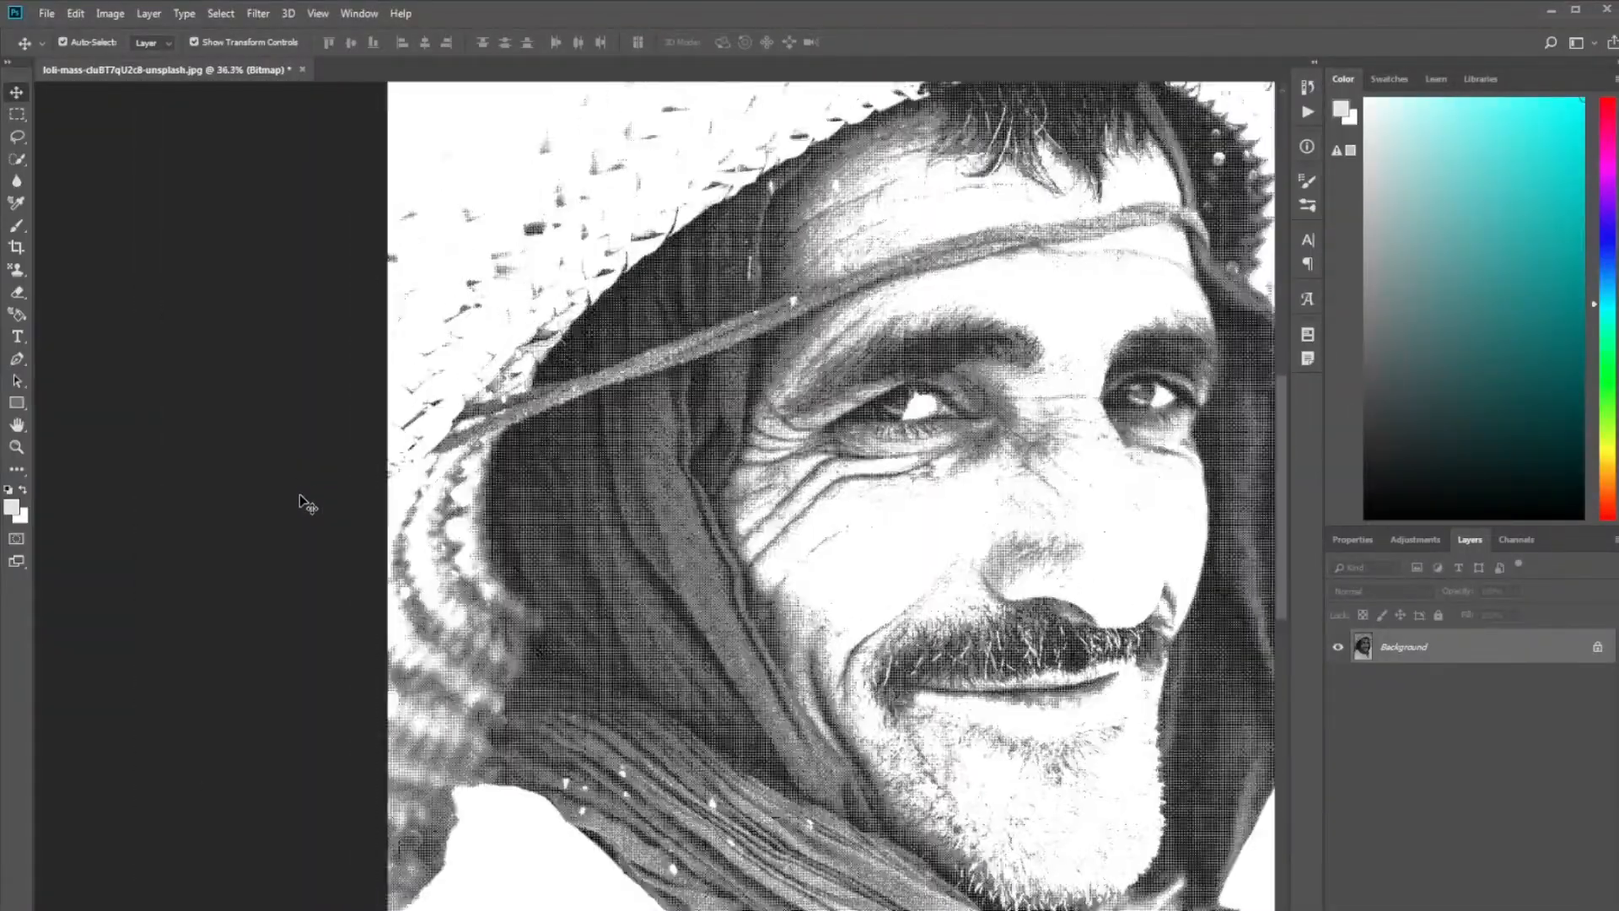
{"action": "scroll", "coordinate": [469, 377], "scroll_direction": "up", "scroll_amount": 2}
{"action": "scroll", "coordinate": [470, 377], "scroll_direction": "up", "scroll_amount": 3}
{"action": "scroll", "coordinate": [435, 462], "scroll_direction": "down", "scroll_amount": 5}
{"action": "scroll", "coordinate": [434, 462], "scroll_direction": "down", "scroll_amount": 6}
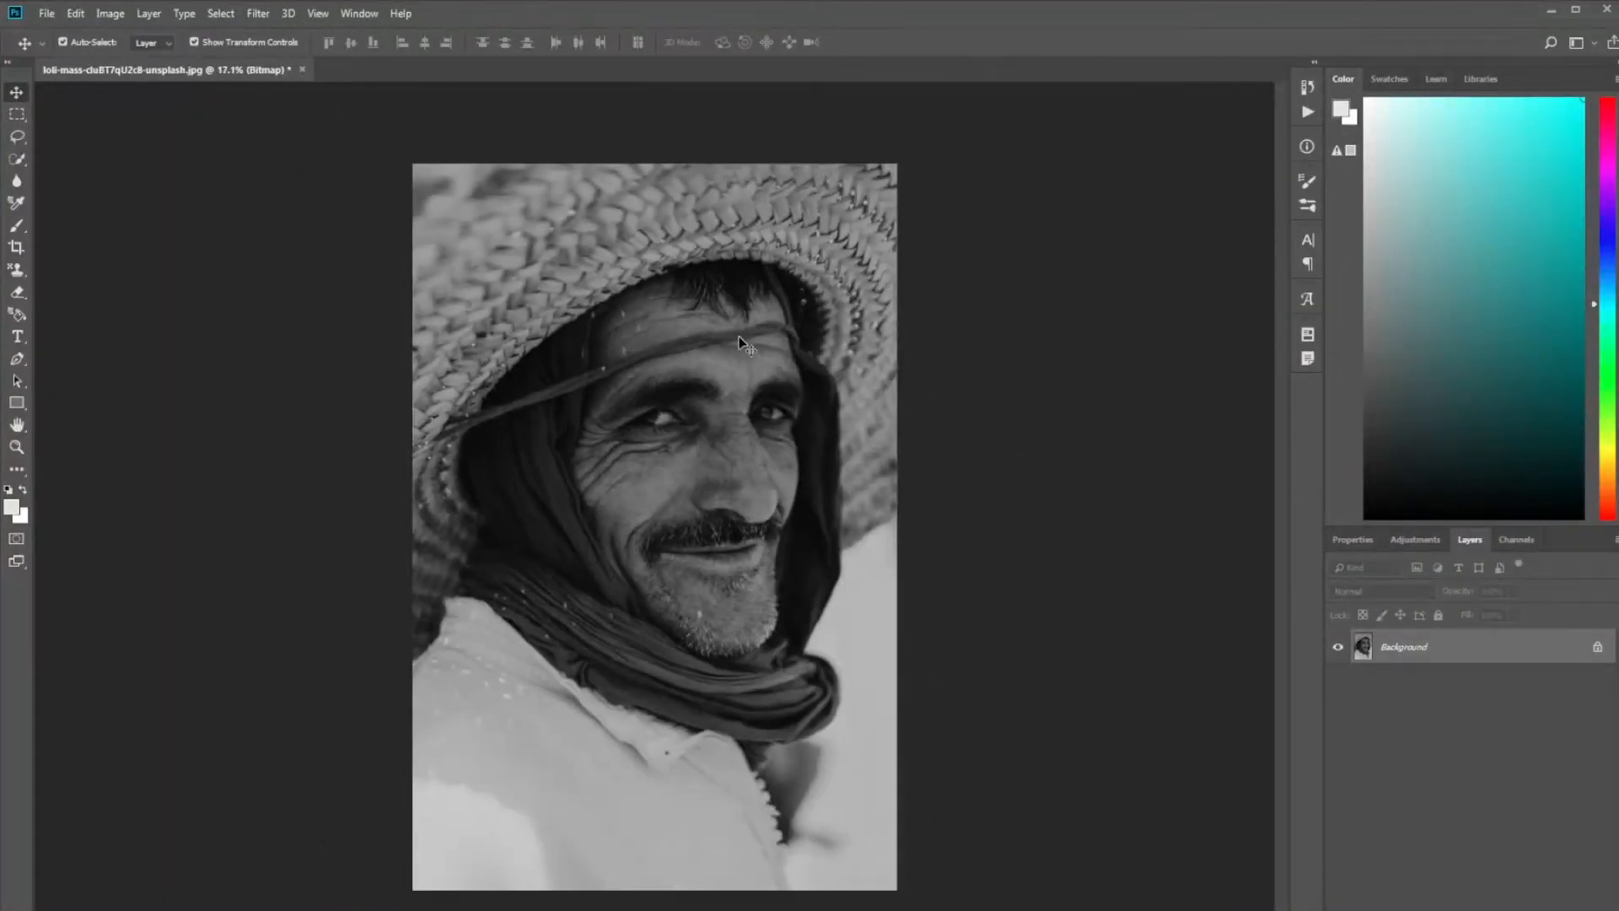
{"action": "scroll", "coordinate": [731, 341], "scroll_direction": "up", "scroll_amount": 1}
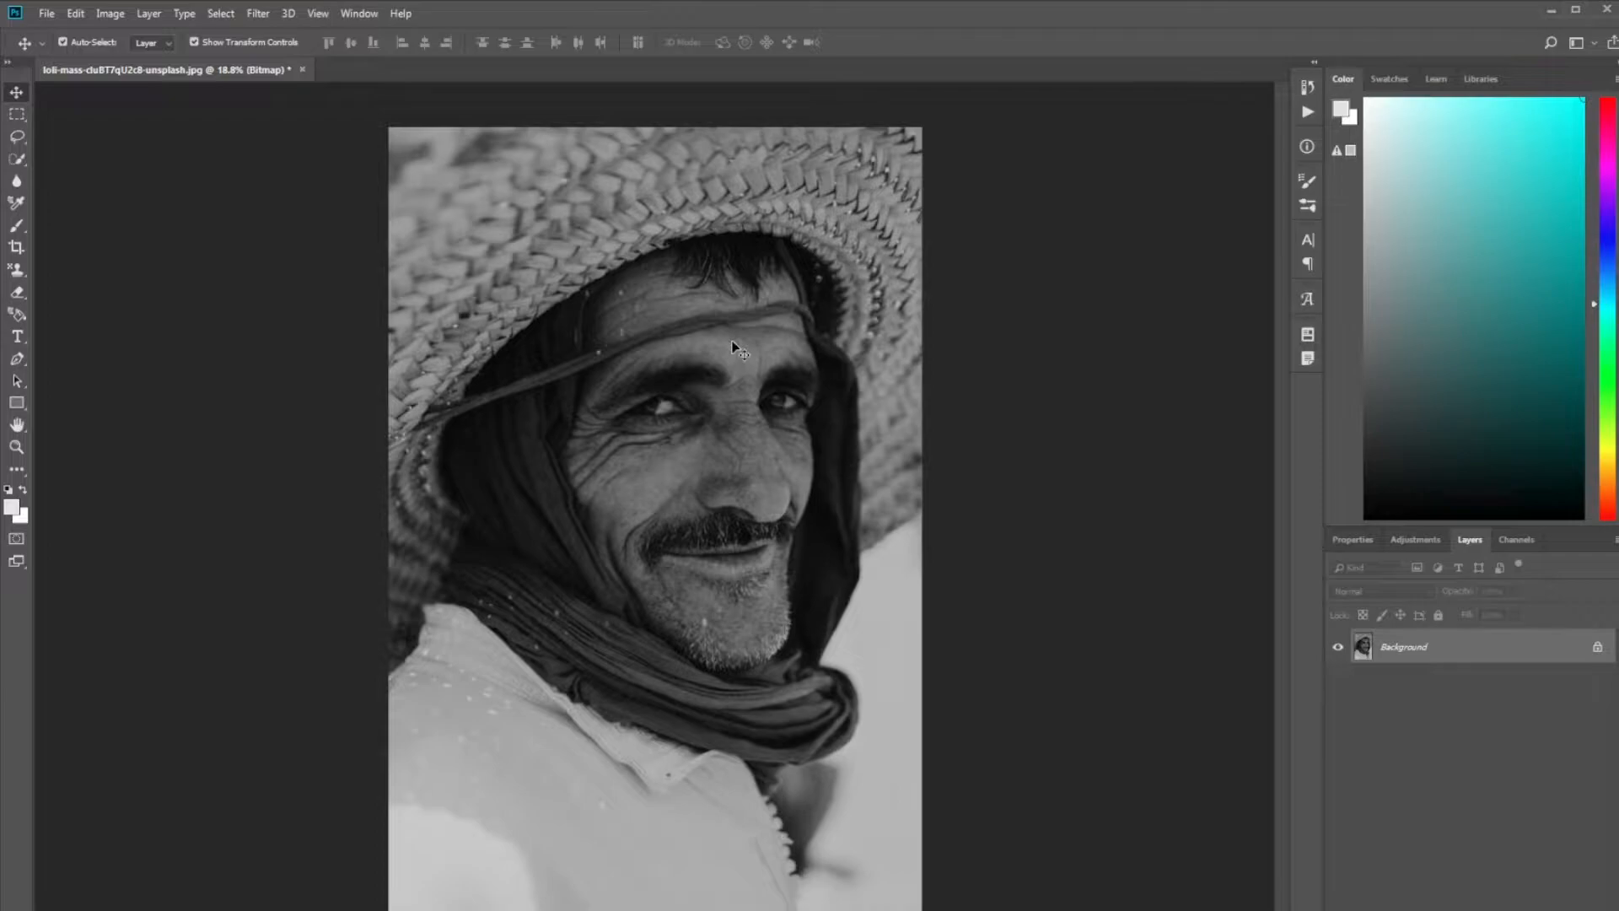
{"action": "scroll", "coordinate": [731, 340], "scroll_direction": "up", "scroll_amount": 1}
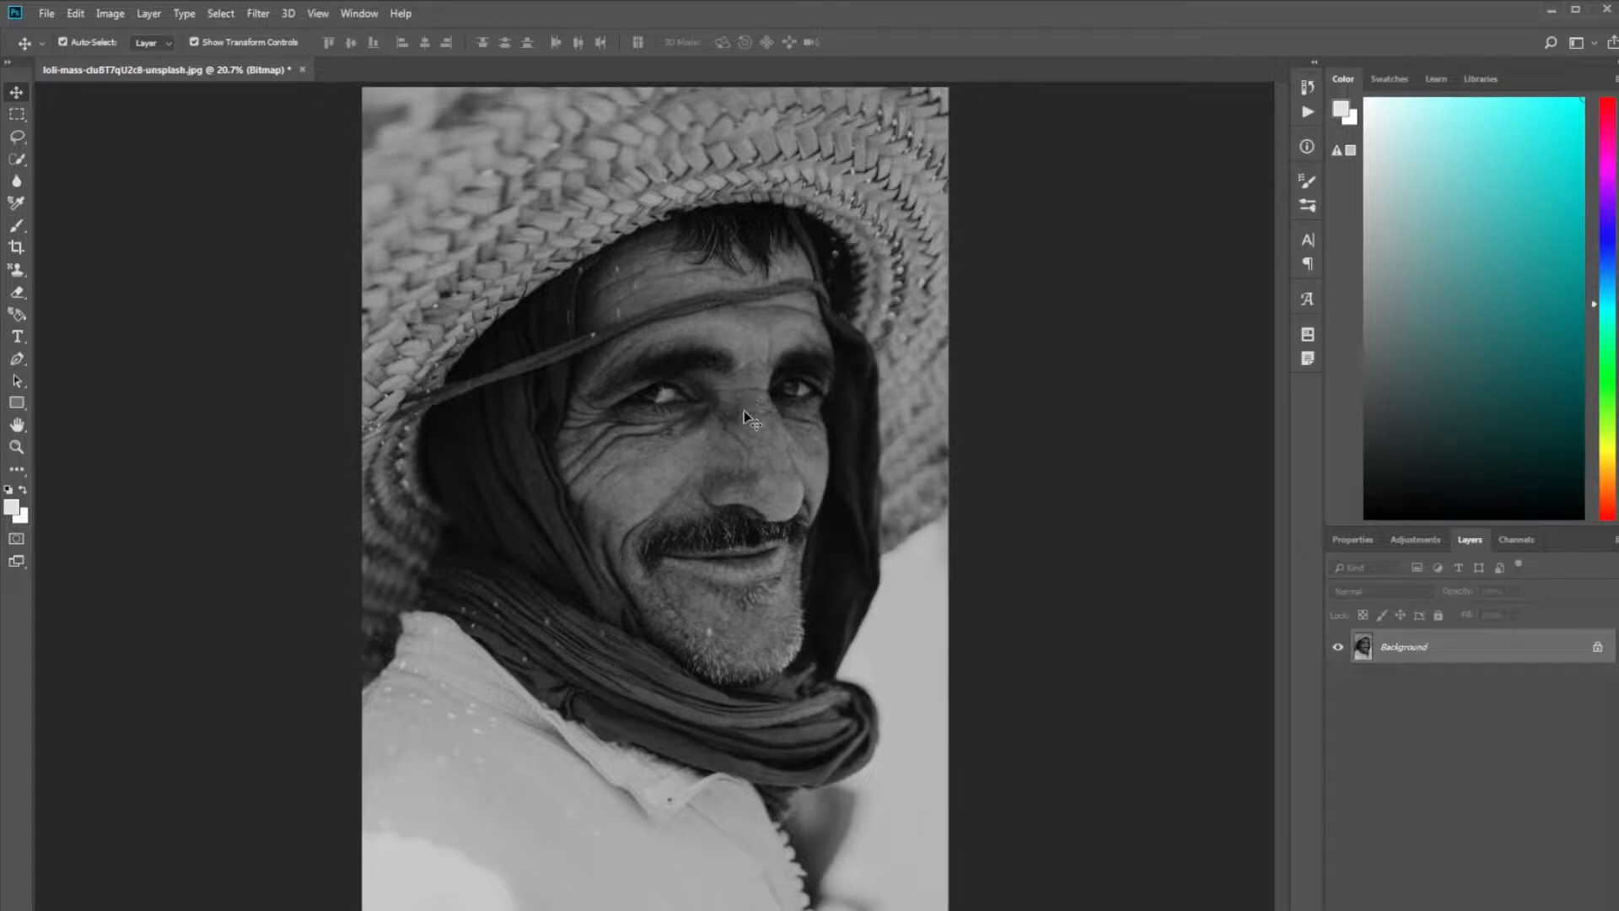
{"action": "scroll", "coordinate": [792, 406], "scroll_direction": "down", "scroll_amount": 1}
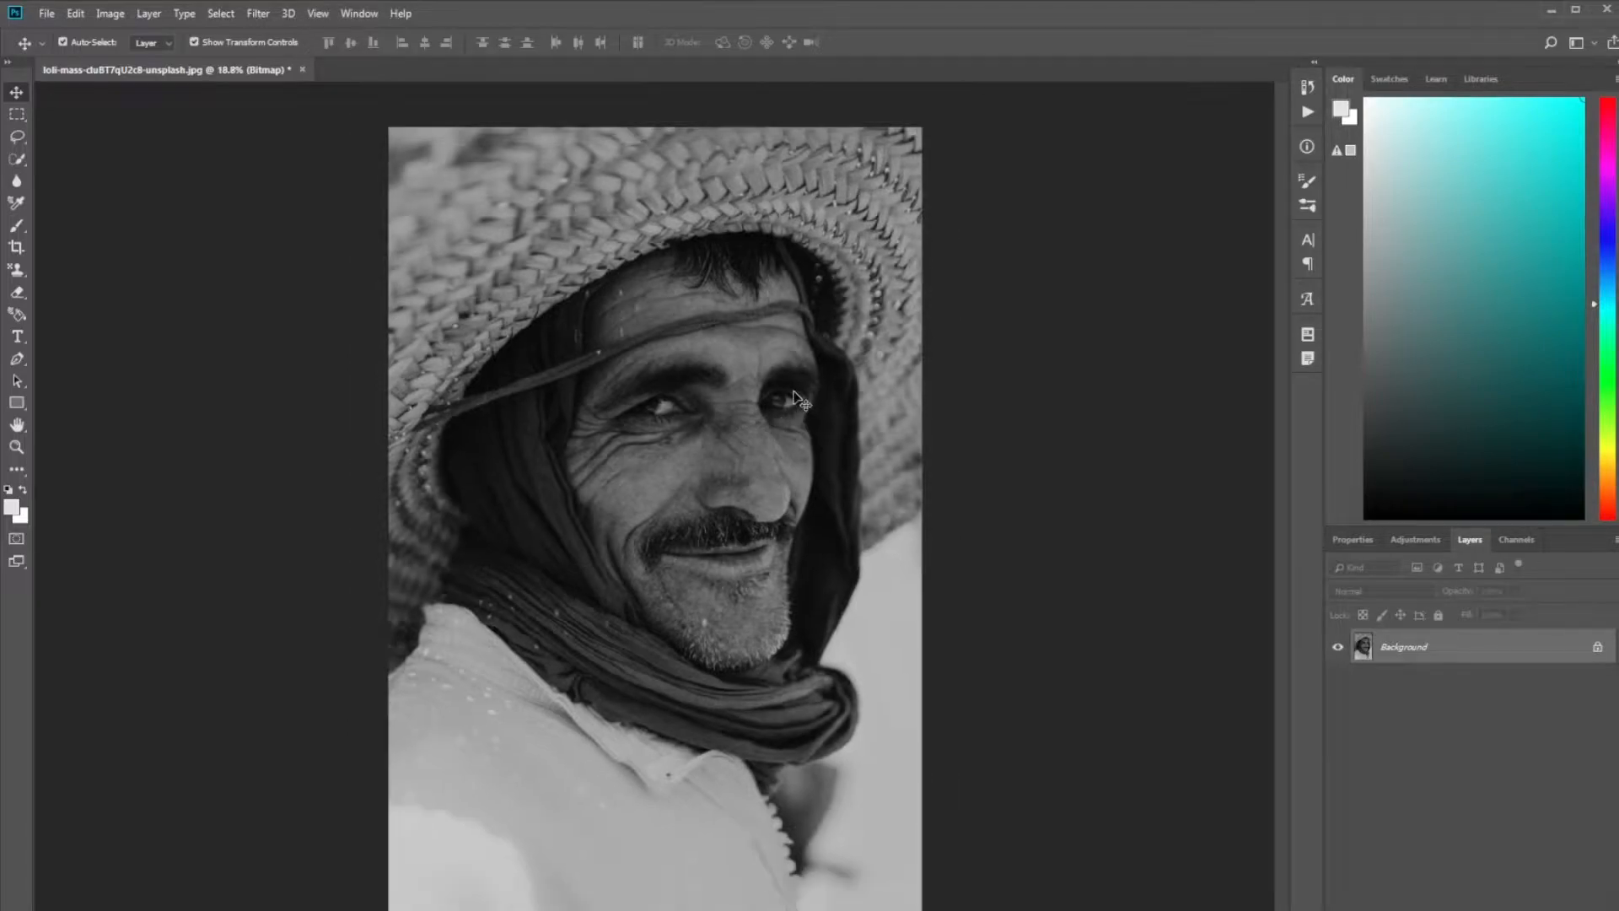
- Go back to the Grayscale history state and examine the photo's tones up close
{"action": "left_click", "coordinate": [361, 16]}
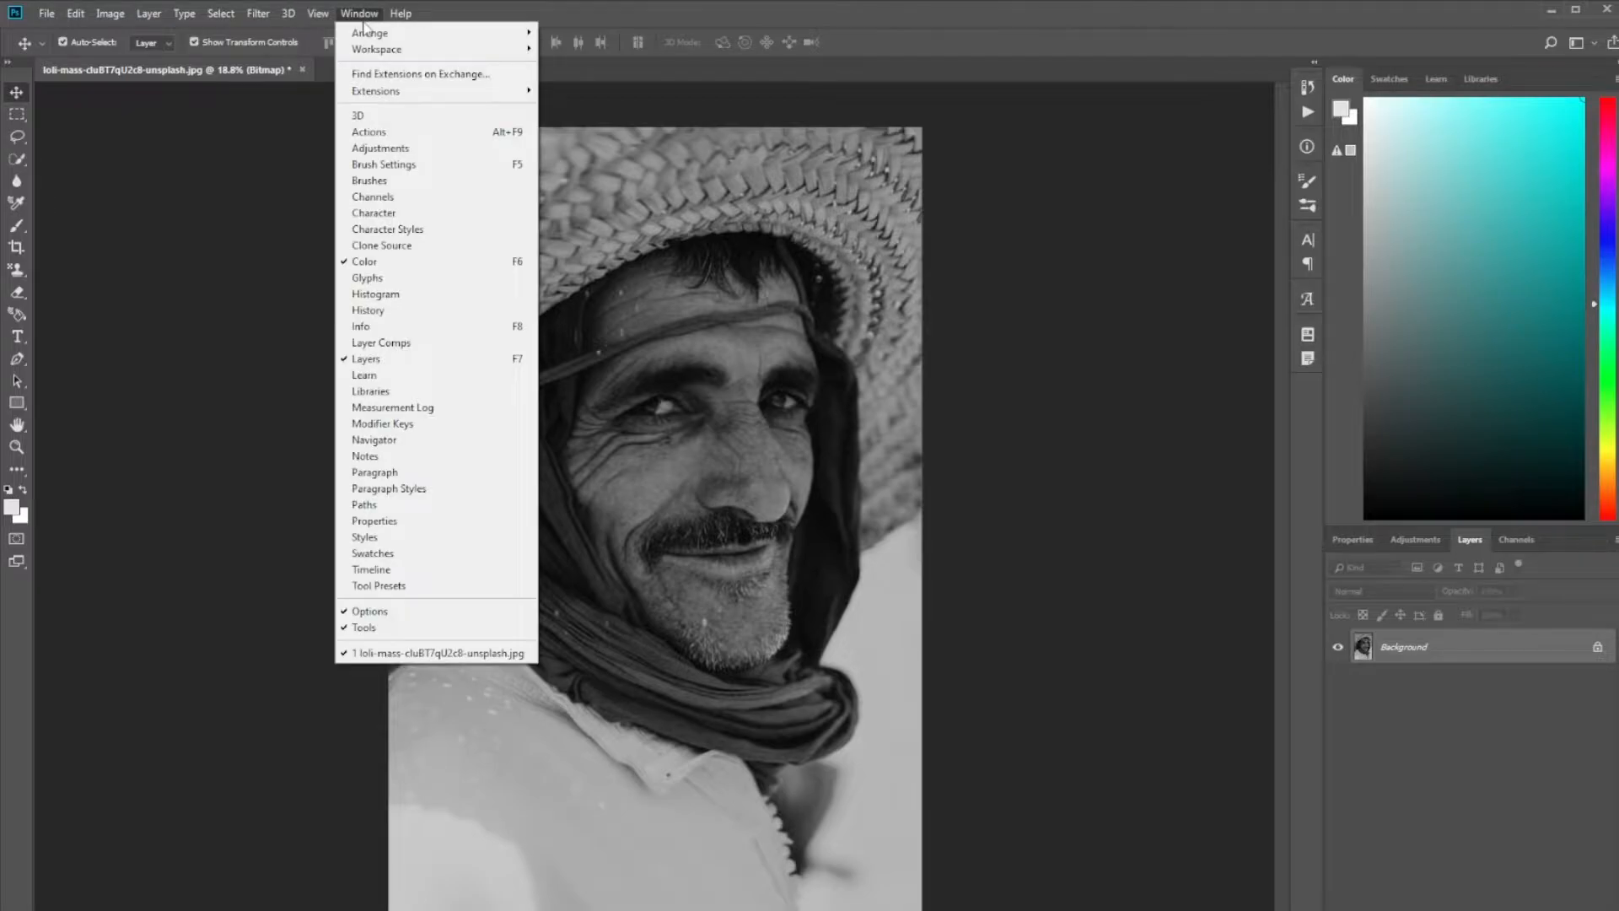
{"action": "left_click", "coordinate": [441, 311]}
{"action": "left_click", "coordinate": [1240, 135]}
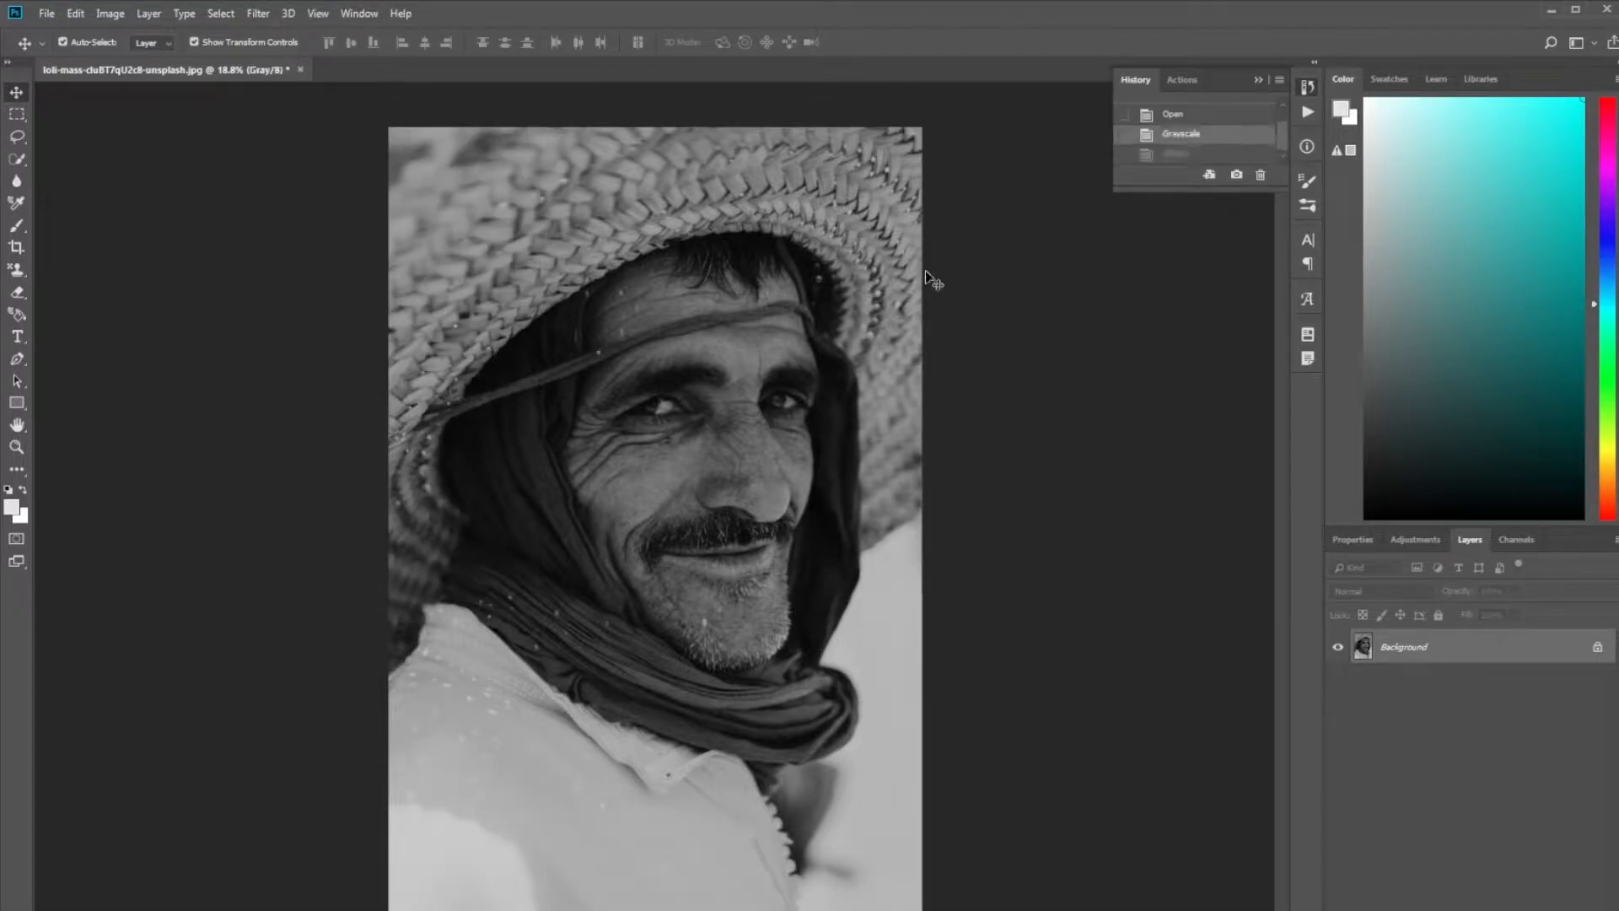
{"action": "scroll", "coordinate": [759, 355], "scroll_direction": "up", "scroll_amount": 20}
{"action": "scroll", "coordinate": [807, 312], "scroll_direction": "down", "scroll_amount": 20}
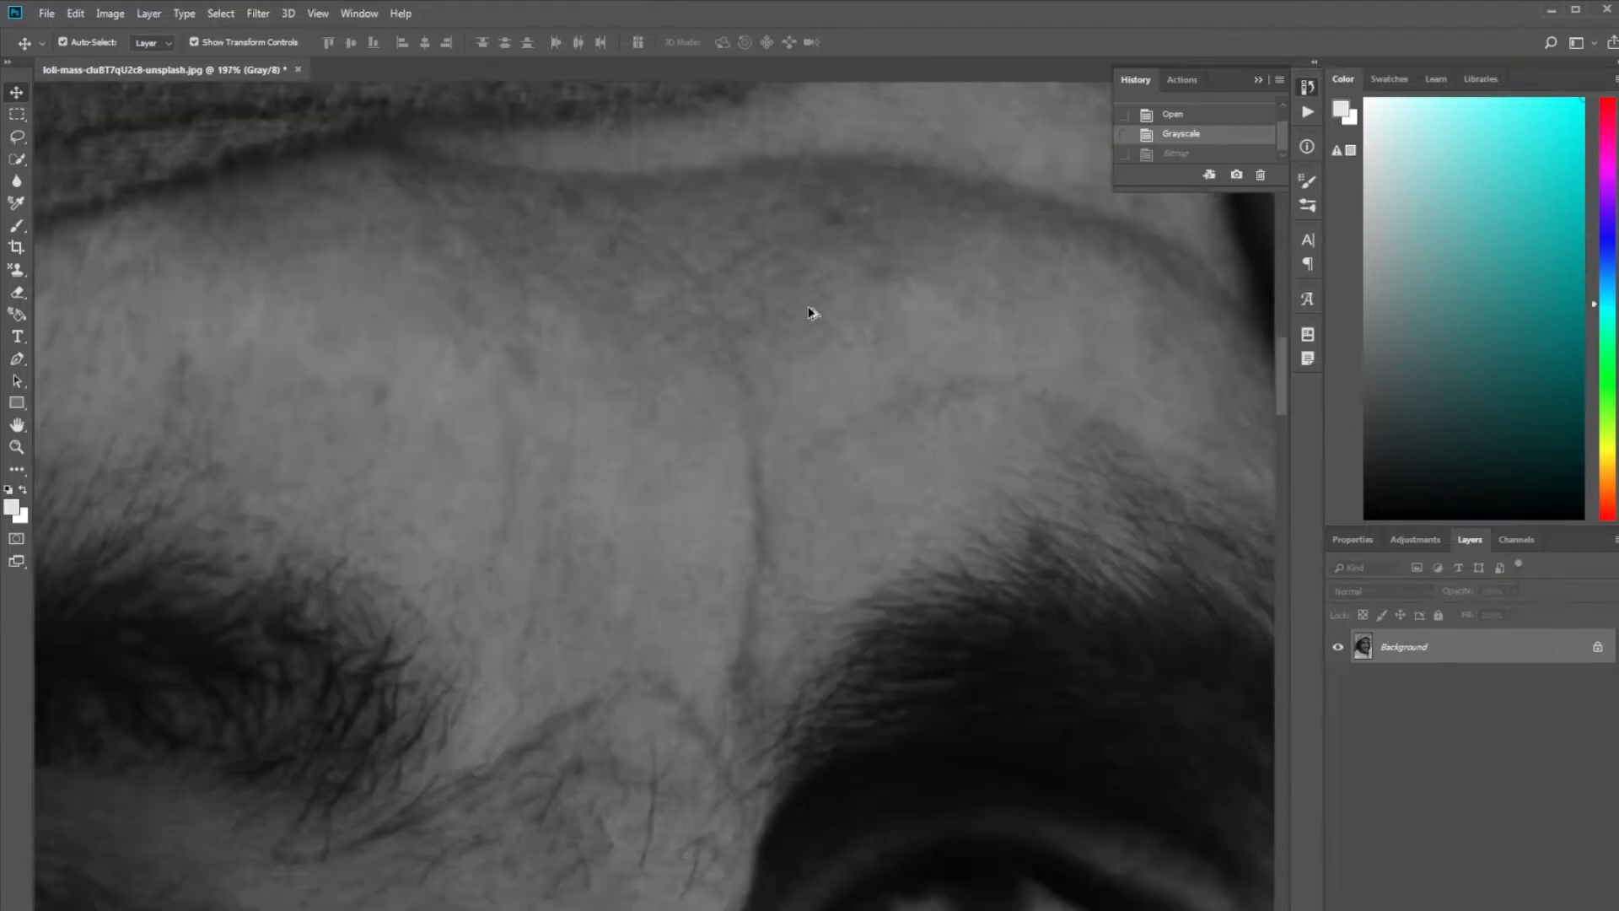
{"action": "scroll", "coordinate": [869, 256], "scroll_direction": "up", "scroll_amount": 3}
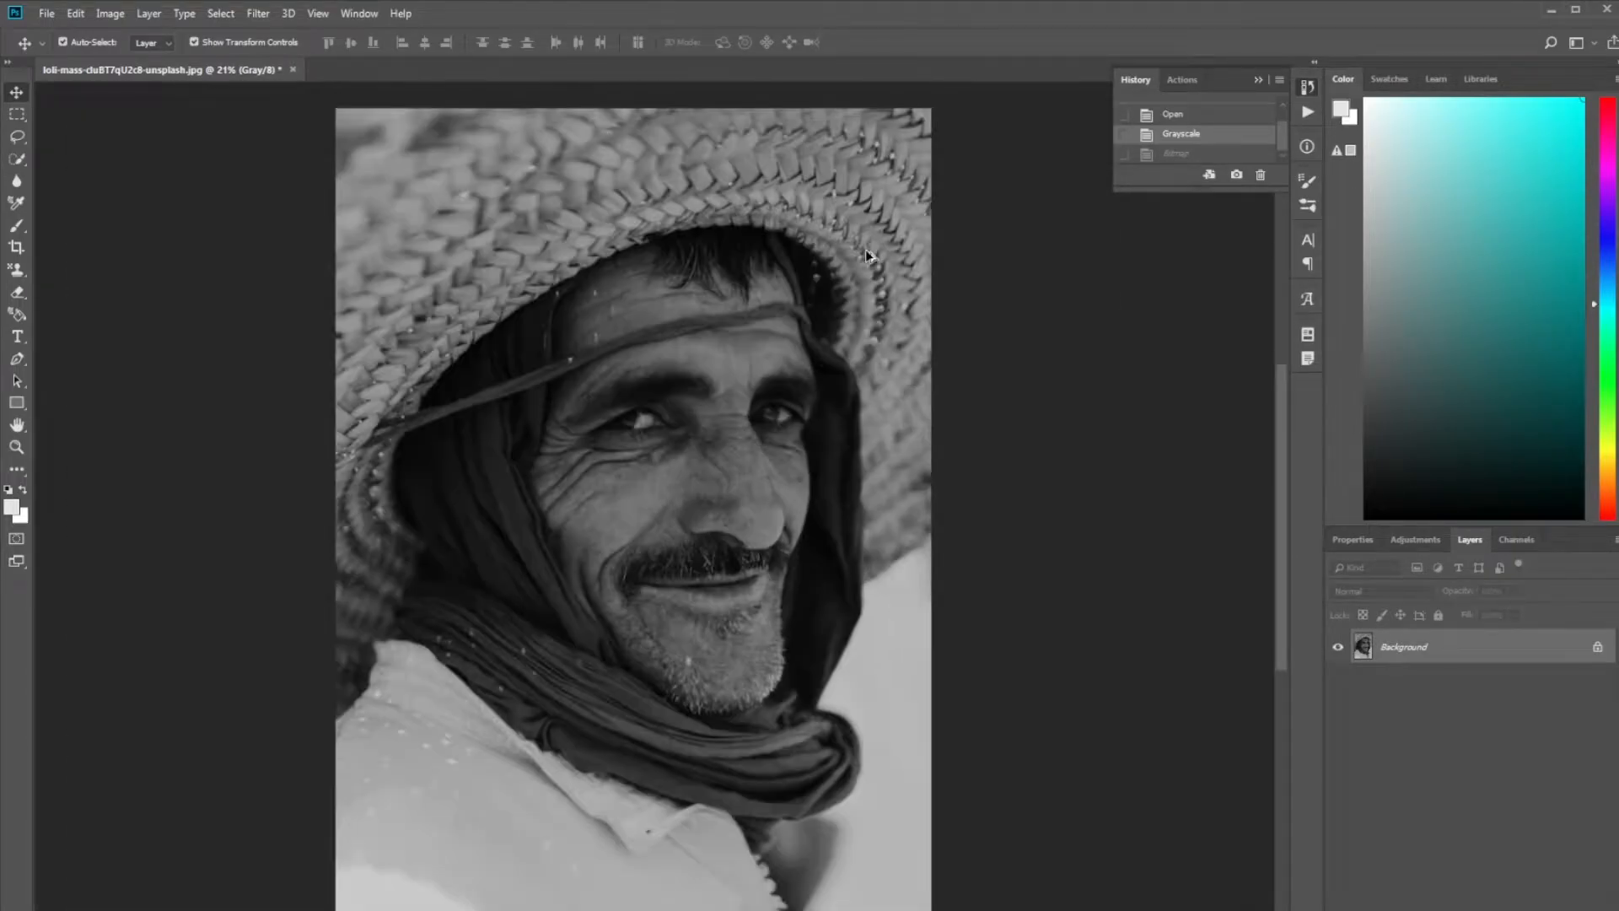
{"action": "scroll", "coordinate": [865, 249], "scroll_direction": "down", "scroll_amount": 1}
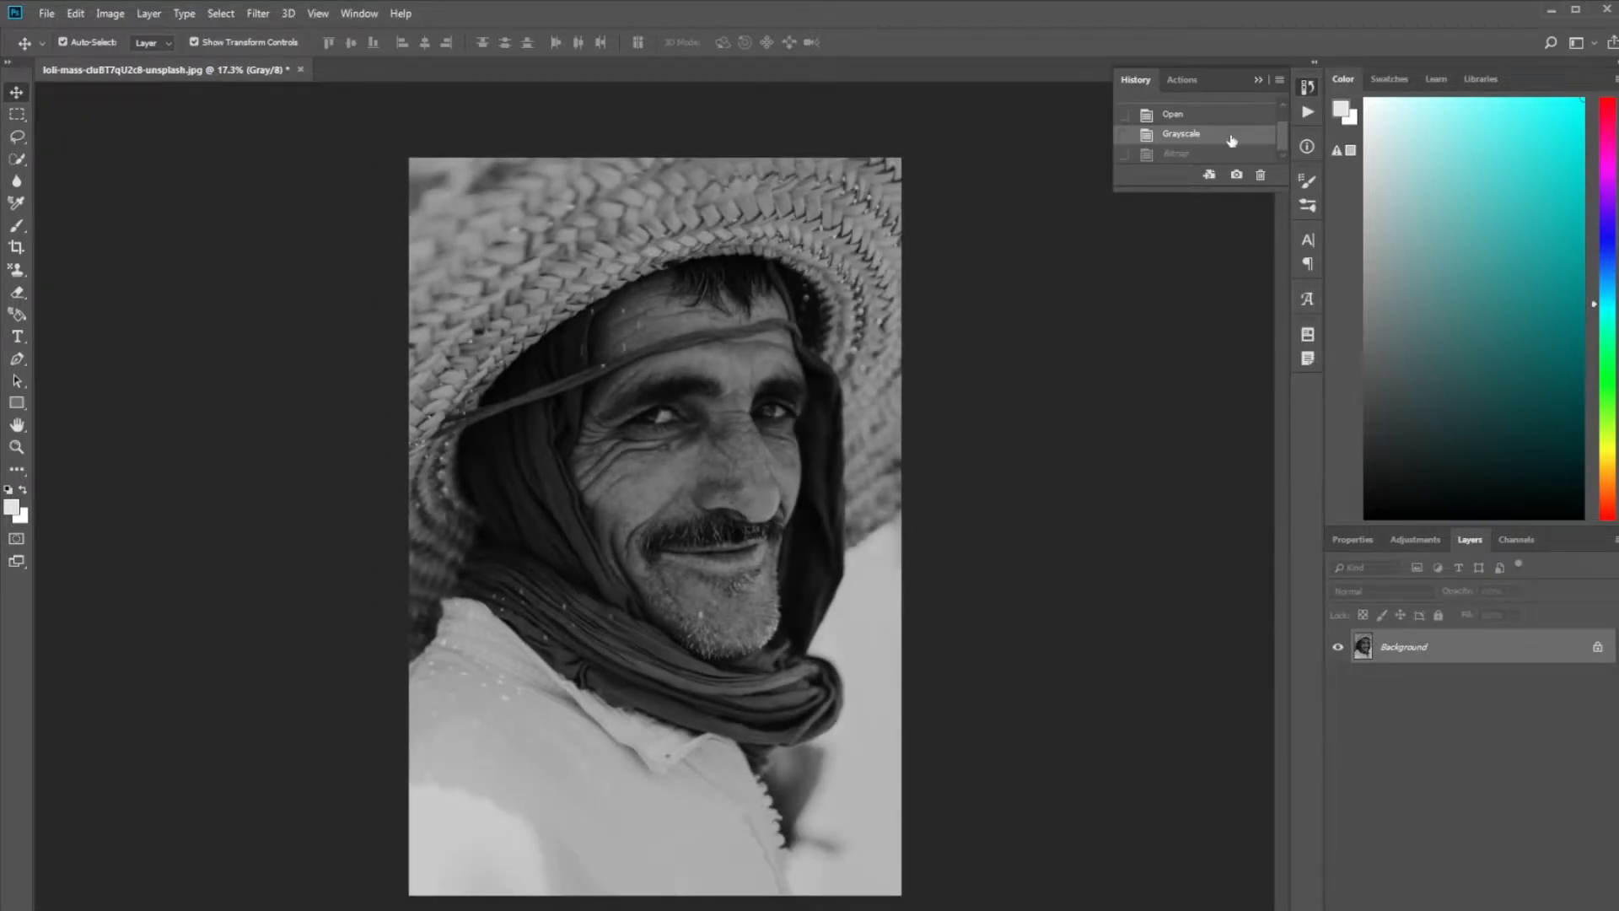
- Return to the Bitmap history state and examine its black and white dots up close for comparison
{"action": "left_click", "coordinate": [1192, 154]}
{"action": "scroll", "coordinate": [740, 334], "scroll_direction": "up", "scroll_amount": 9}
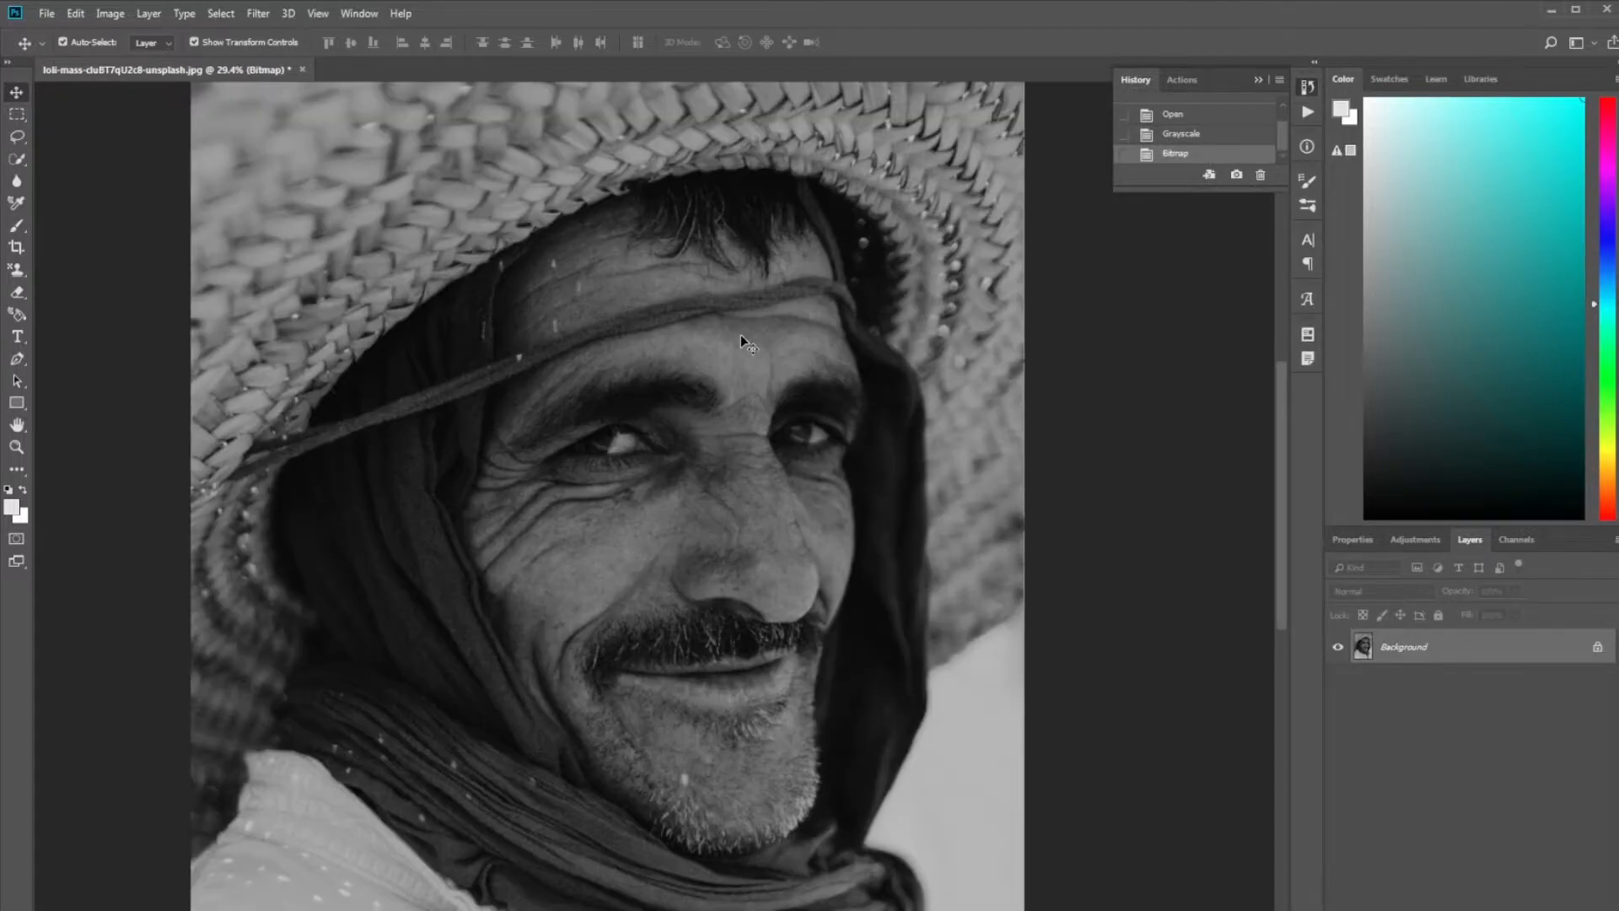
{"action": "scroll", "coordinate": [890, 435], "scroll_direction": "up", "scroll_amount": 4}
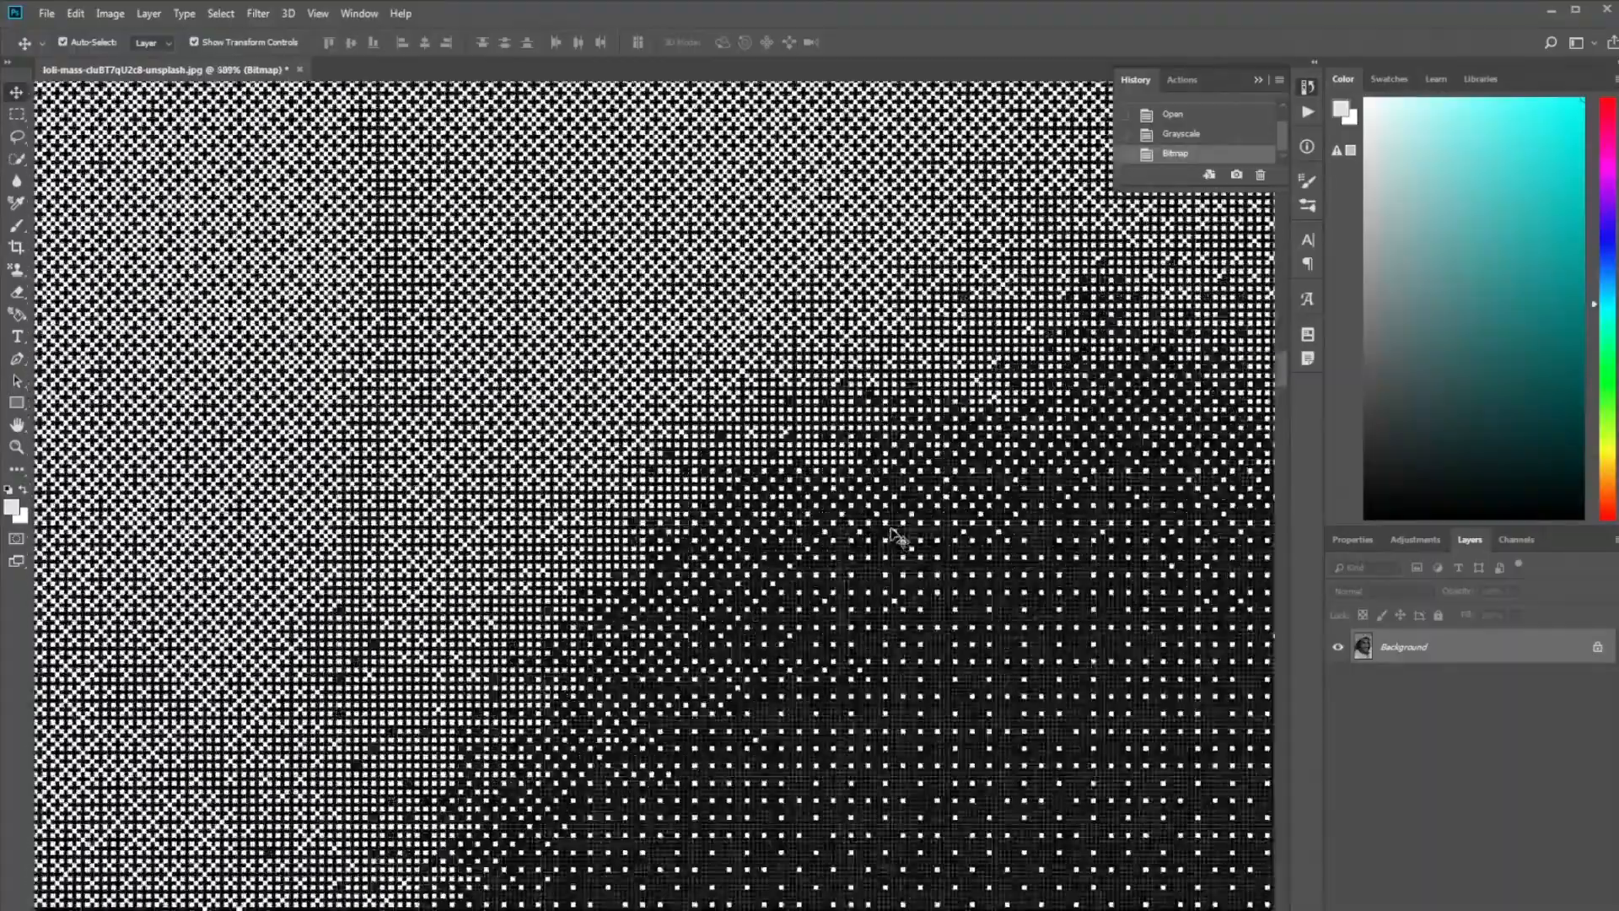
{"action": "scroll", "coordinate": [877, 493], "scroll_direction": "down", "scroll_amount": 12}
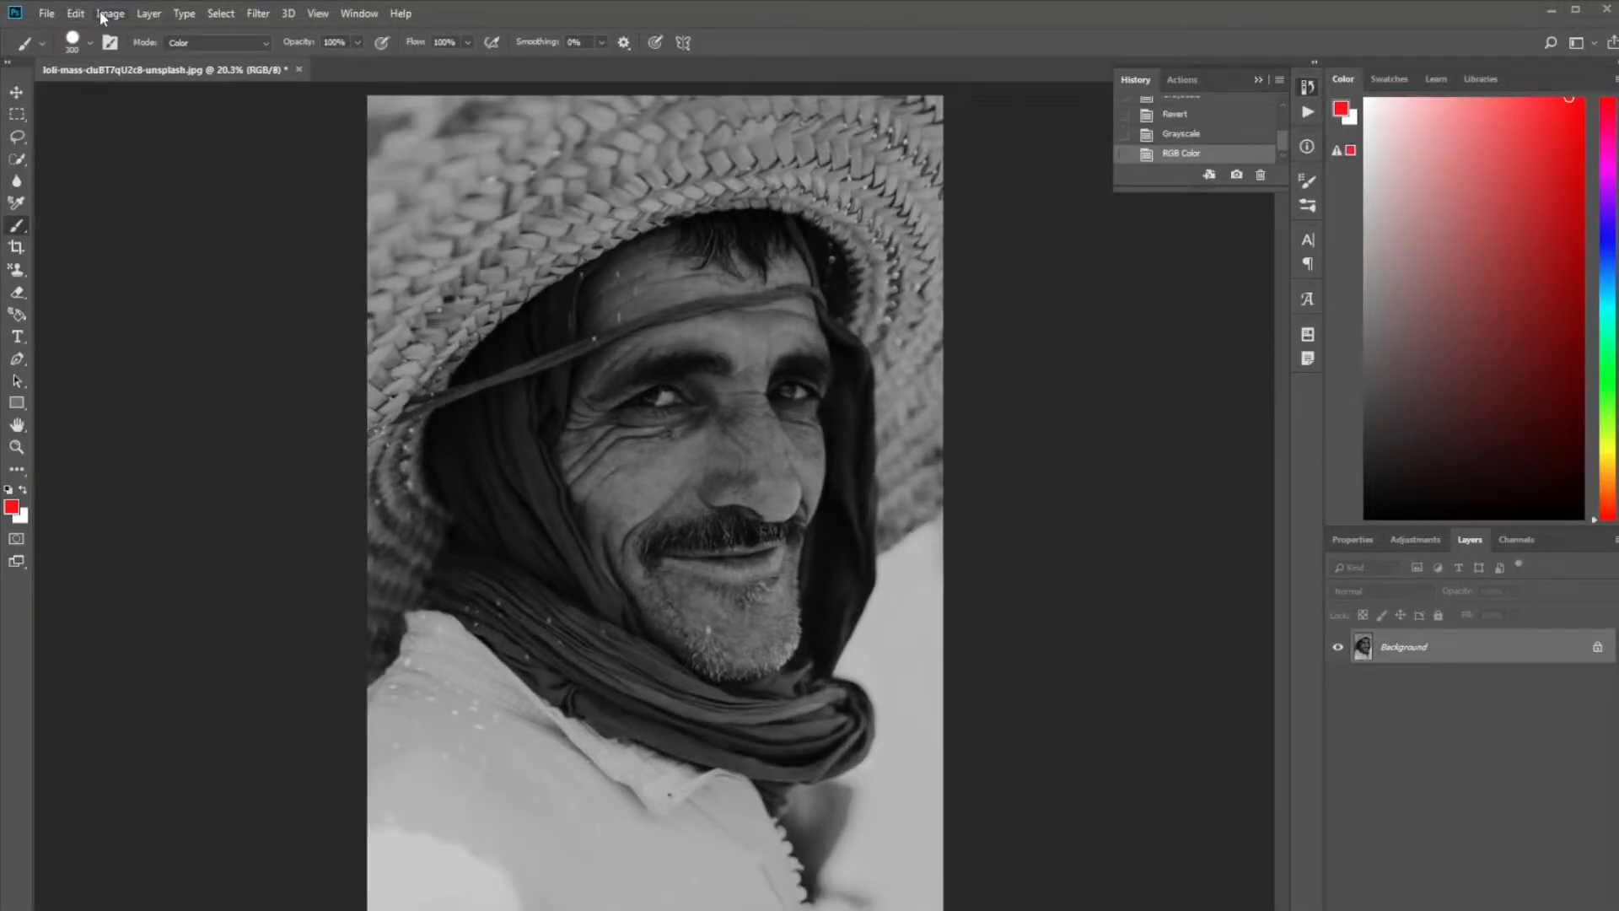
- Revert the portrait to its last saved full-color version
{"action": "left_click", "coordinate": [110, 14]}
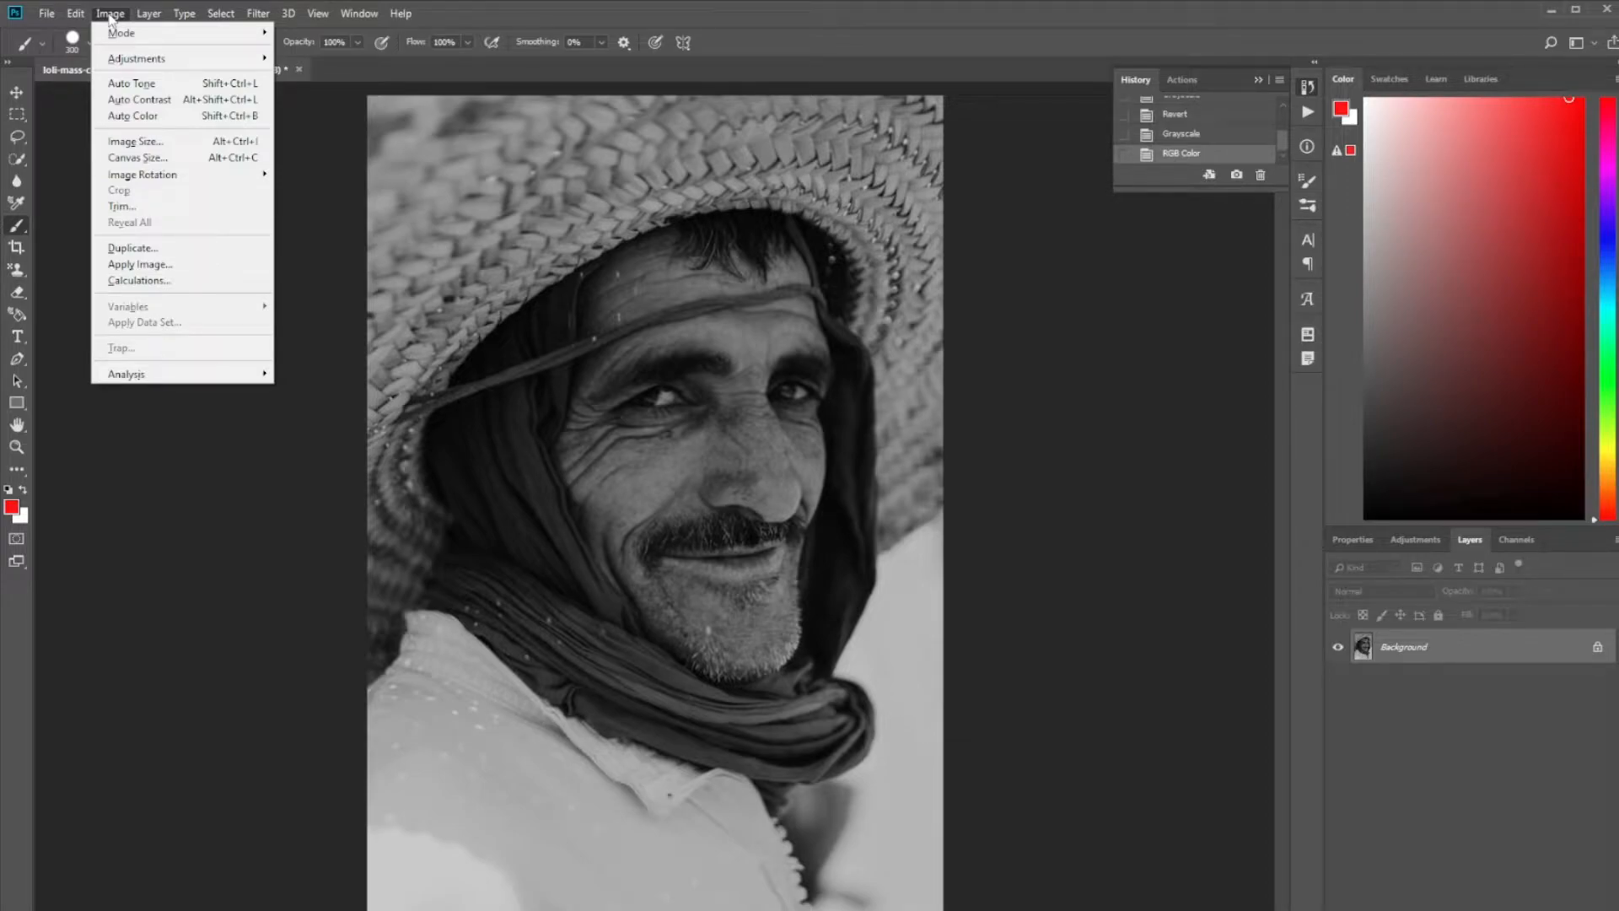
{"action": "mouse_move", "coordinate": [129, 37]}
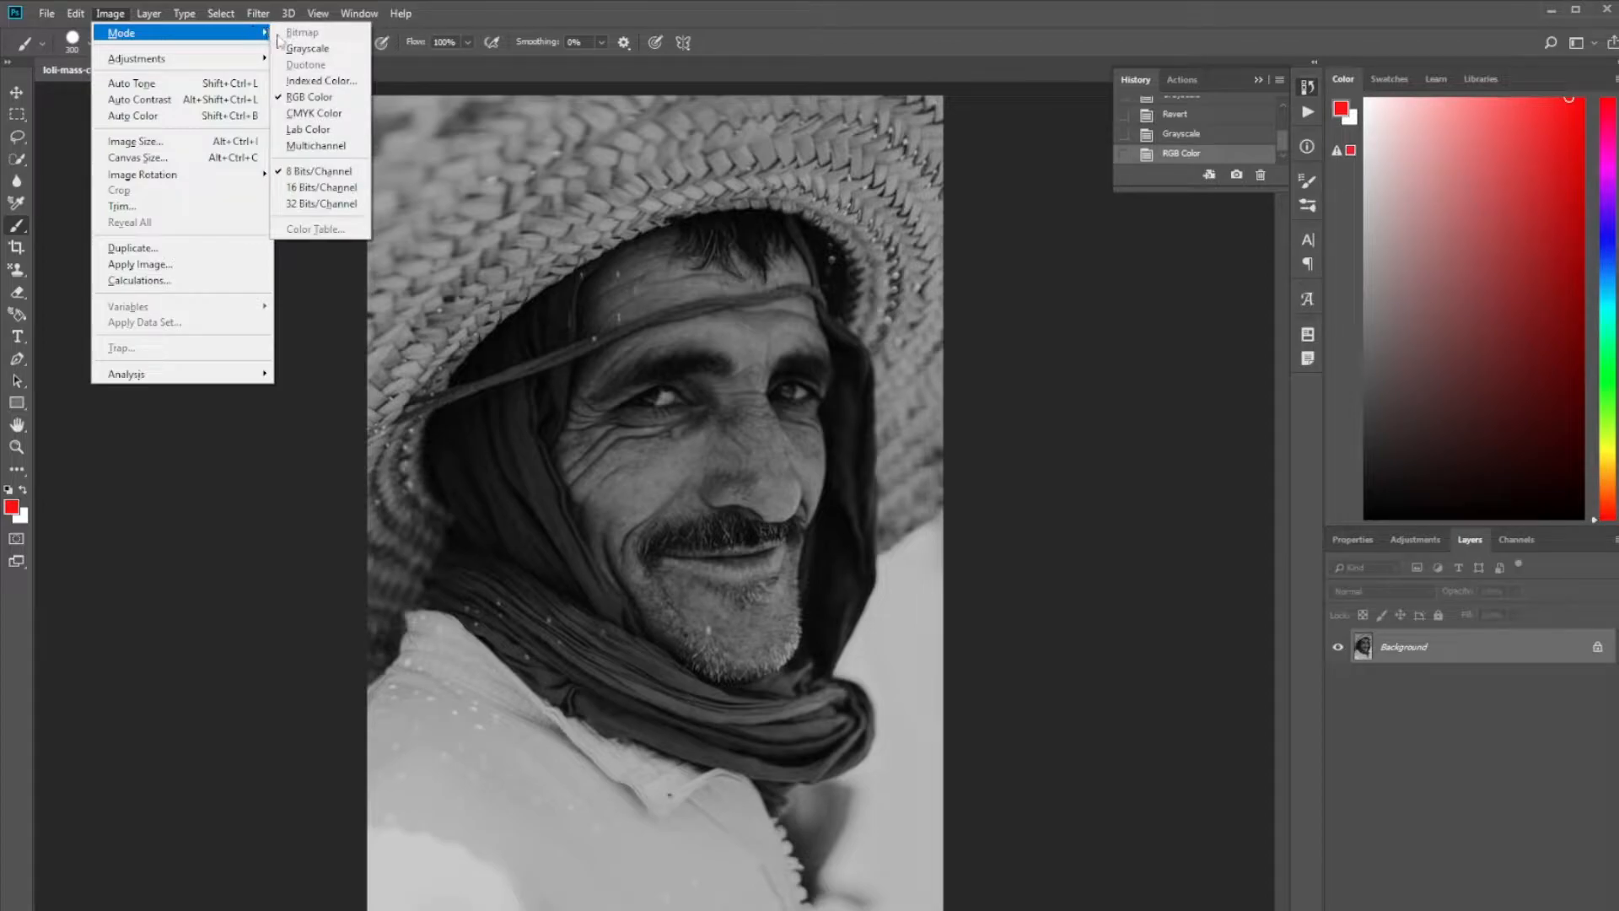
{"action": "mouse_move", "coordinate": [46, 15]}
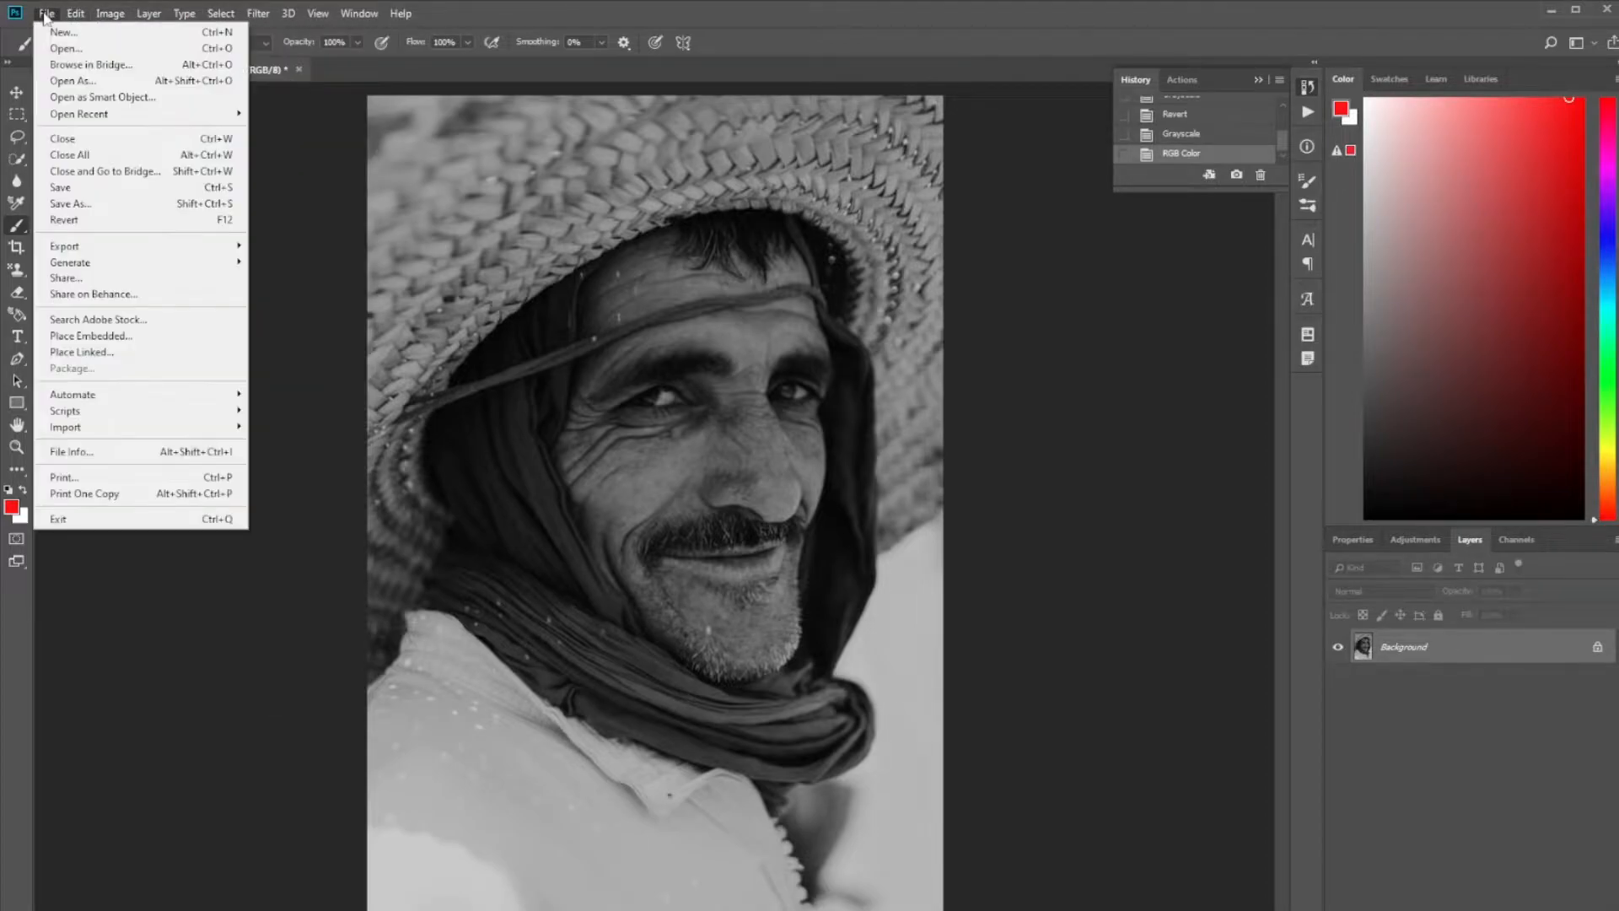
{"action": "left_click", "coordinate": [110, 219]}
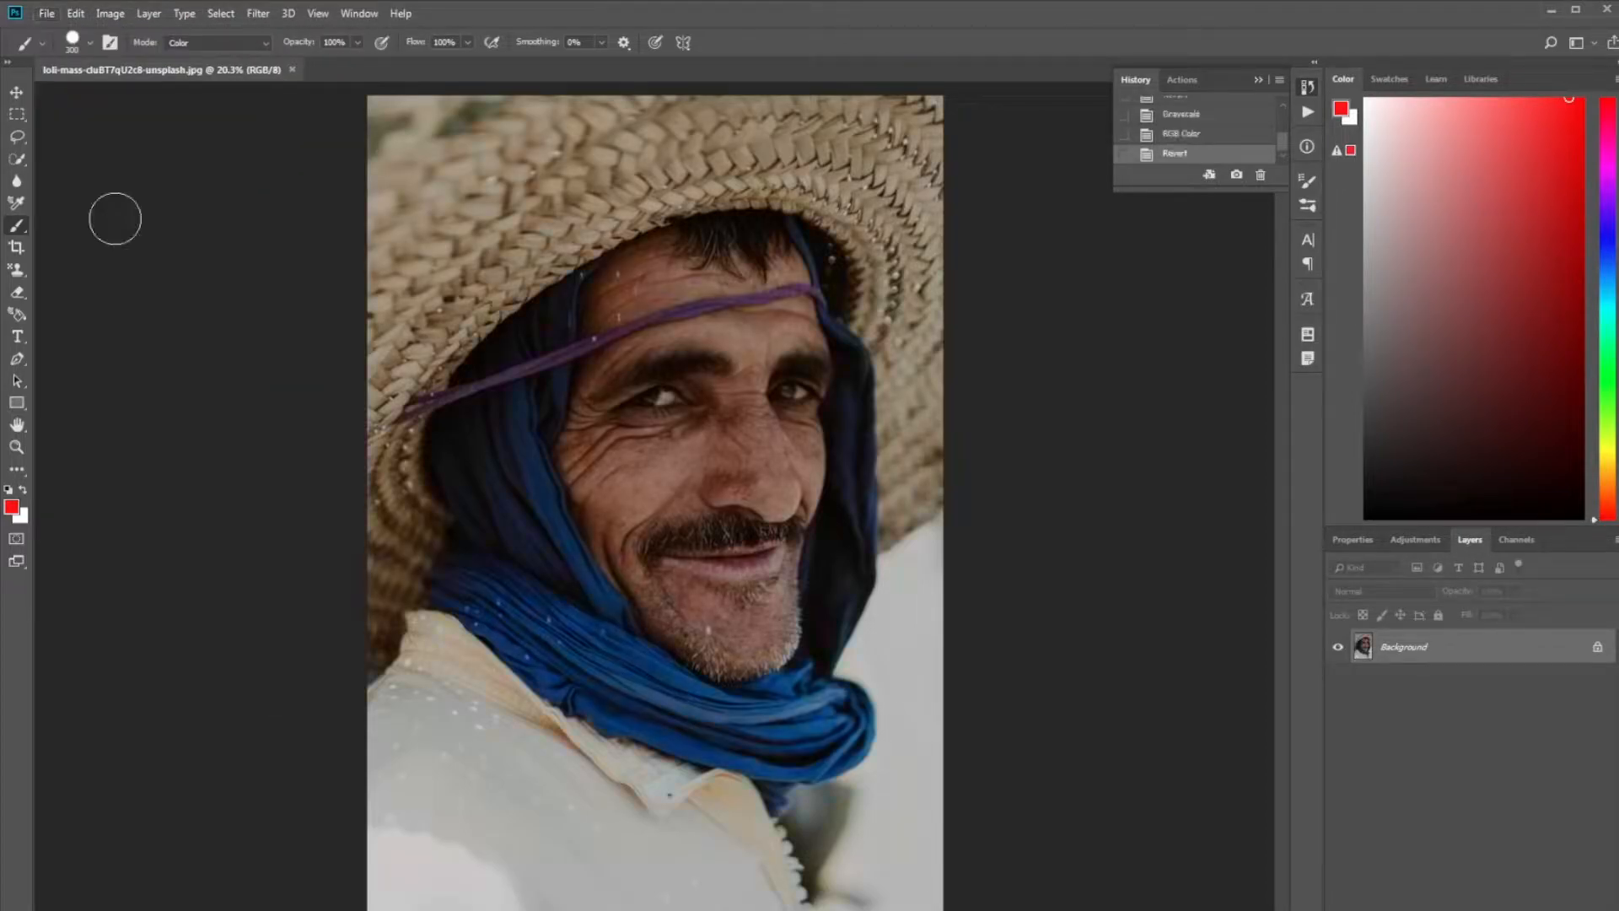
- Convert the portrait to Grayscale, discarding its color information, and check which channels the image has
{"action": "left_click", "coordinate": [122, 15]}
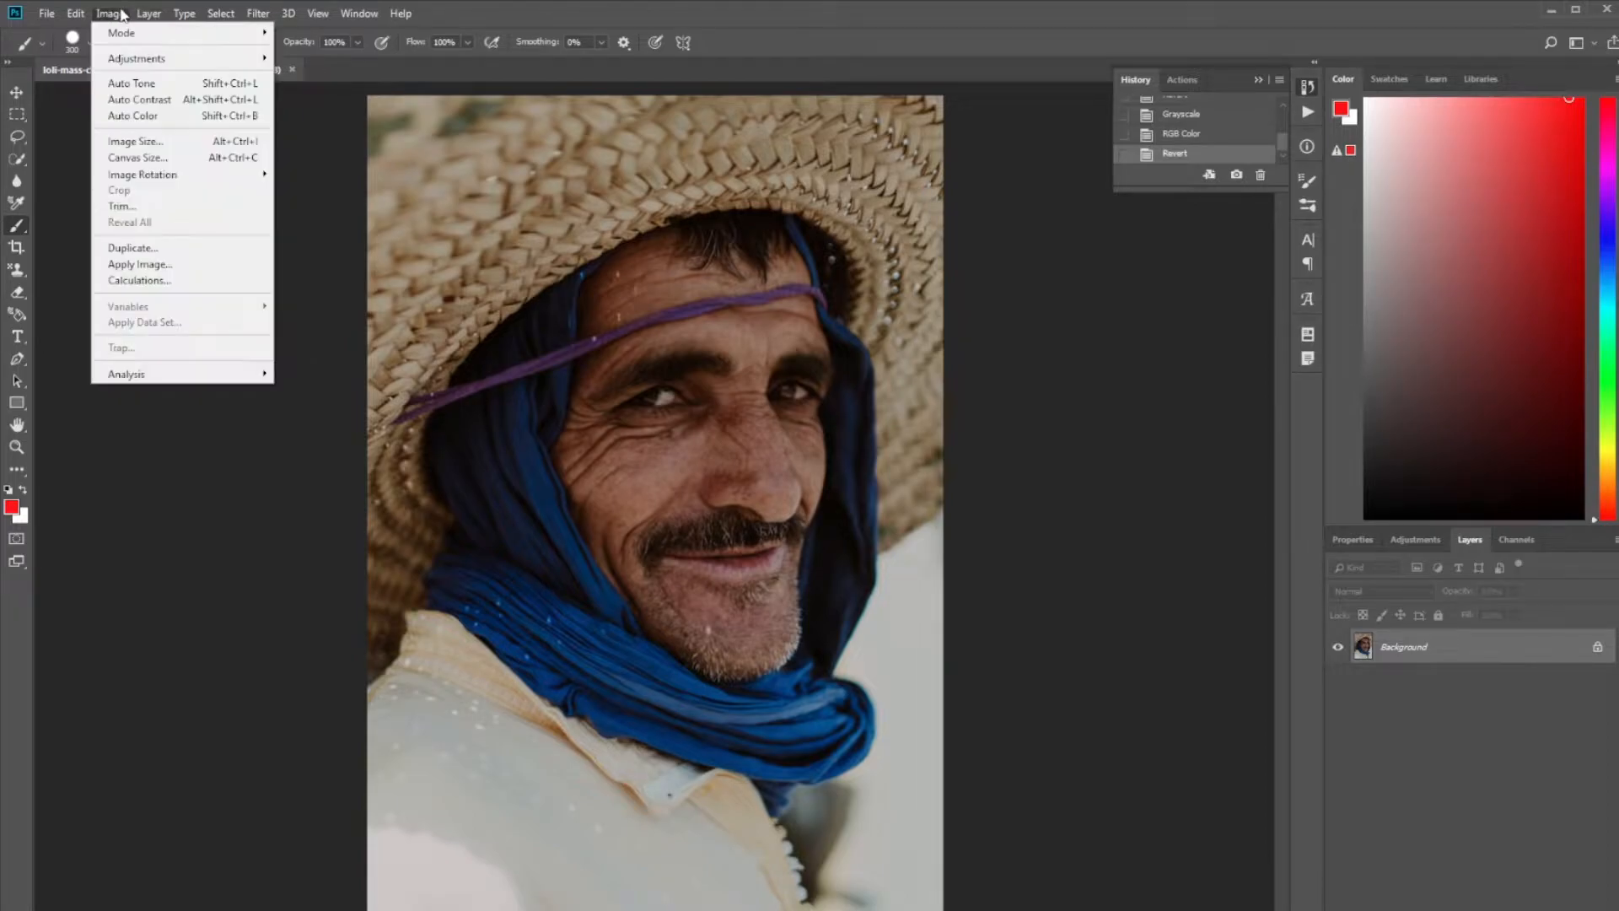
{"action": "mouse_move", "coordinate": [202, 34]}
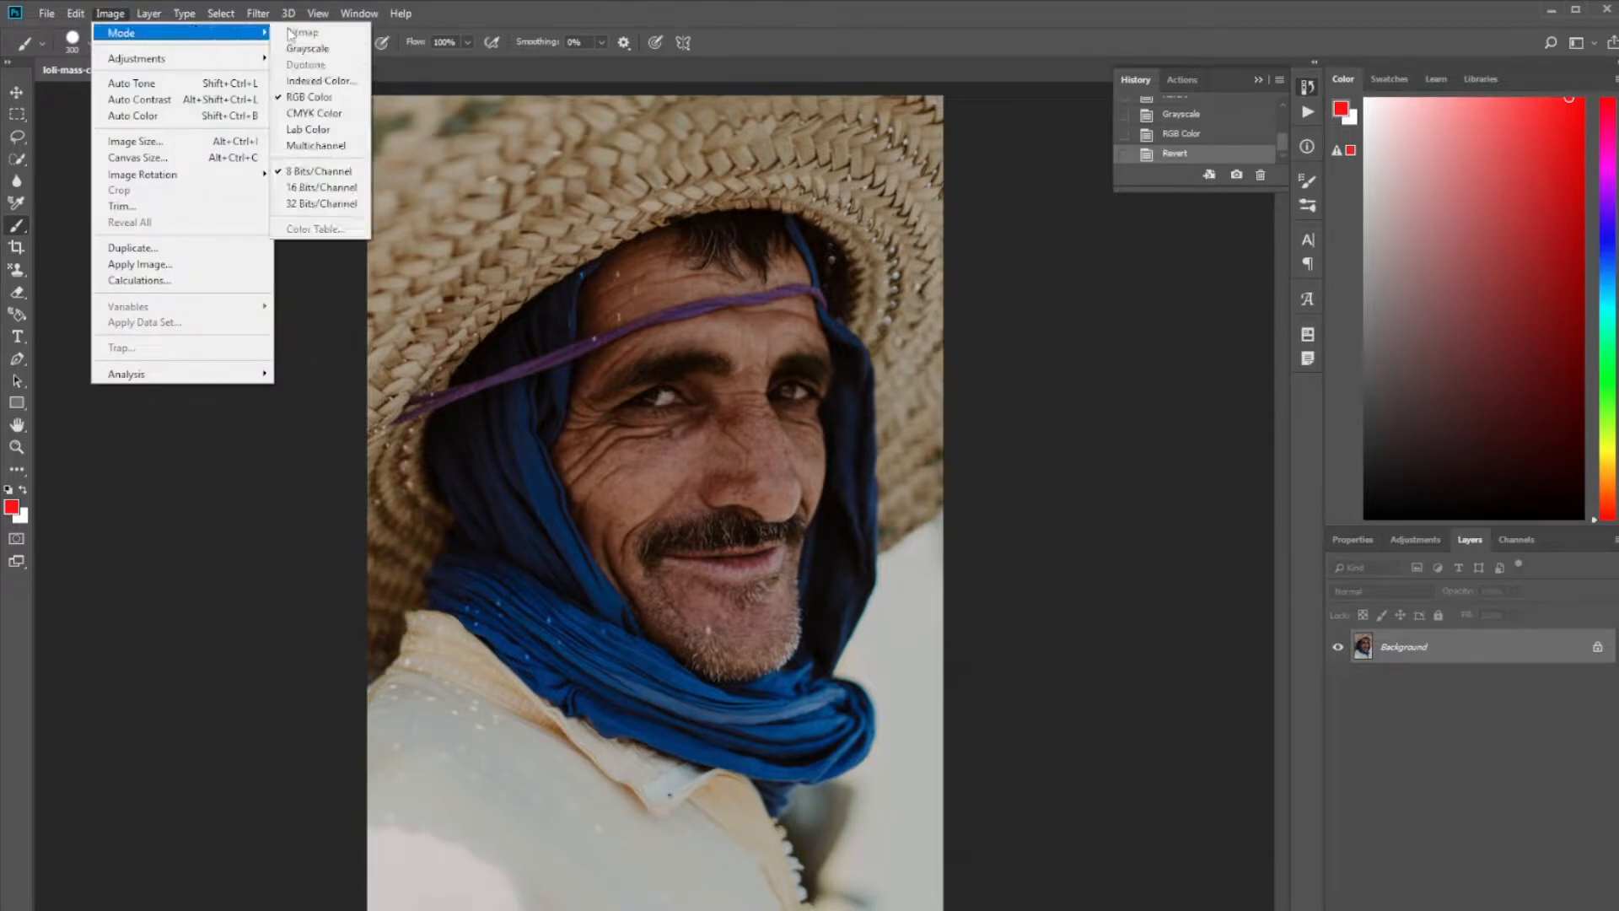
{"action": "left_click", "coordinate": [336, 53]}
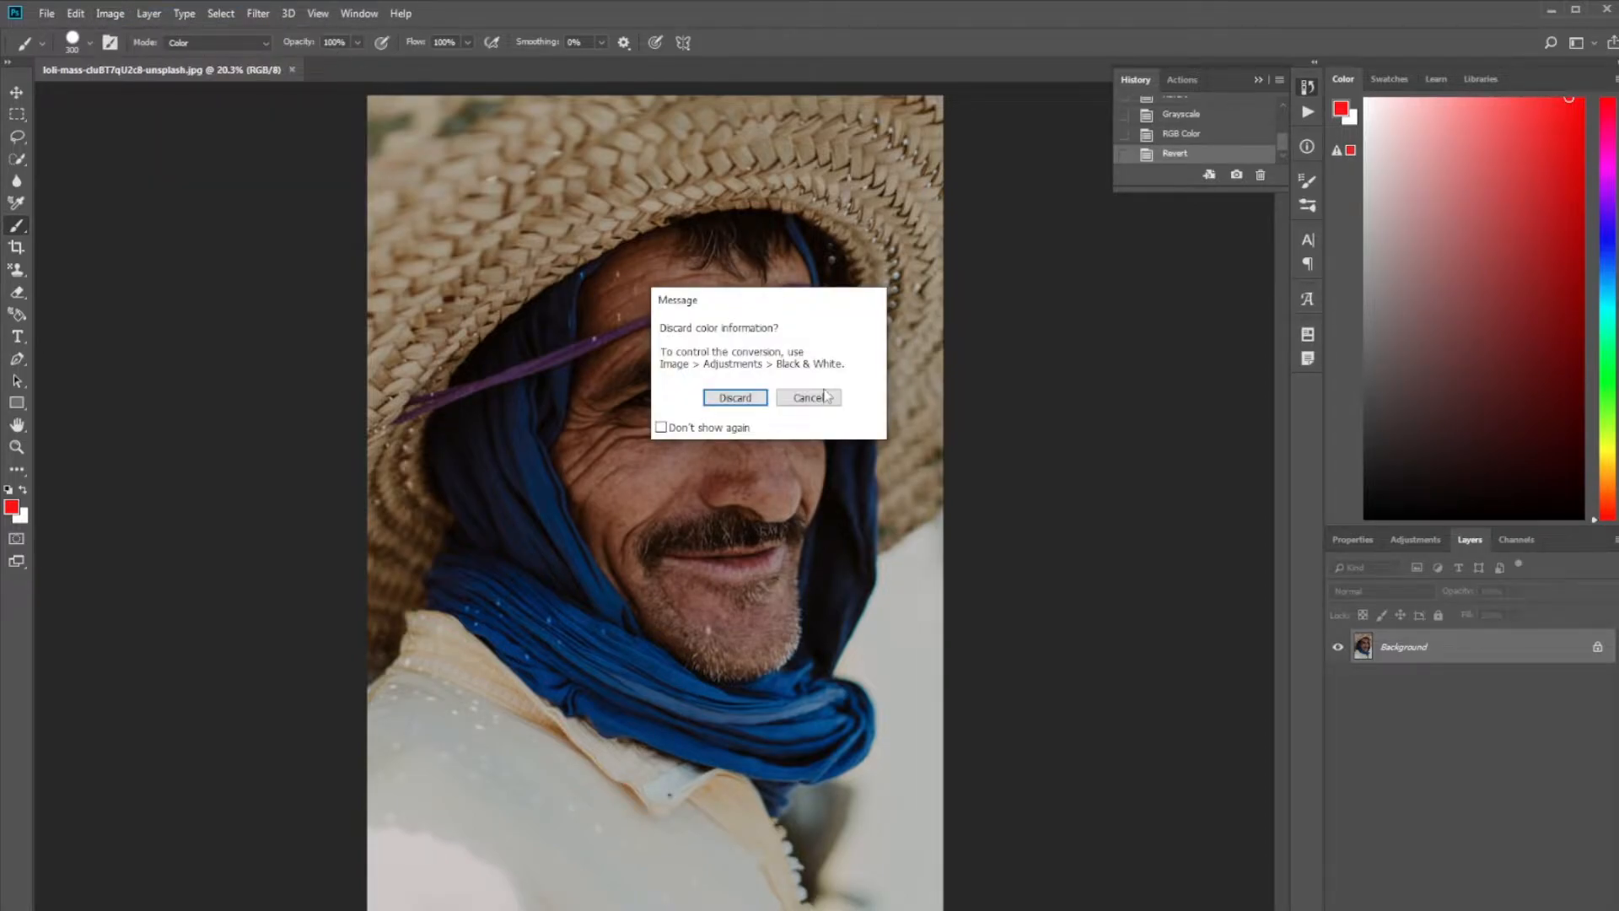
{"action": "left_click", "coordinate": [751, 401]}
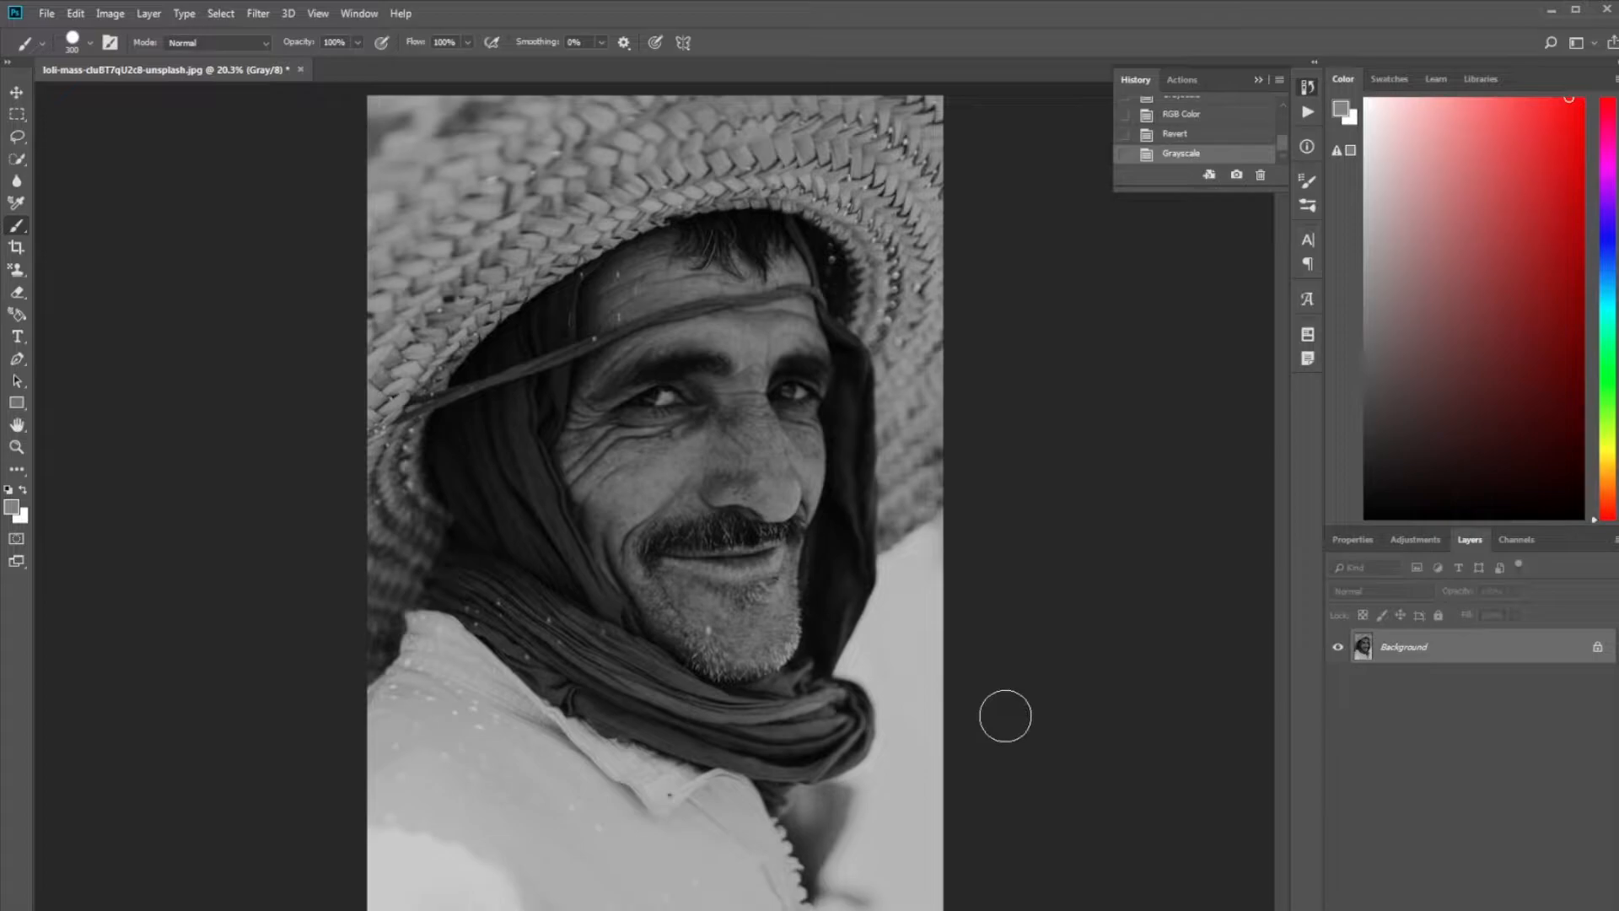
{"action": "left_click", "coordinate": [1530, 543]}
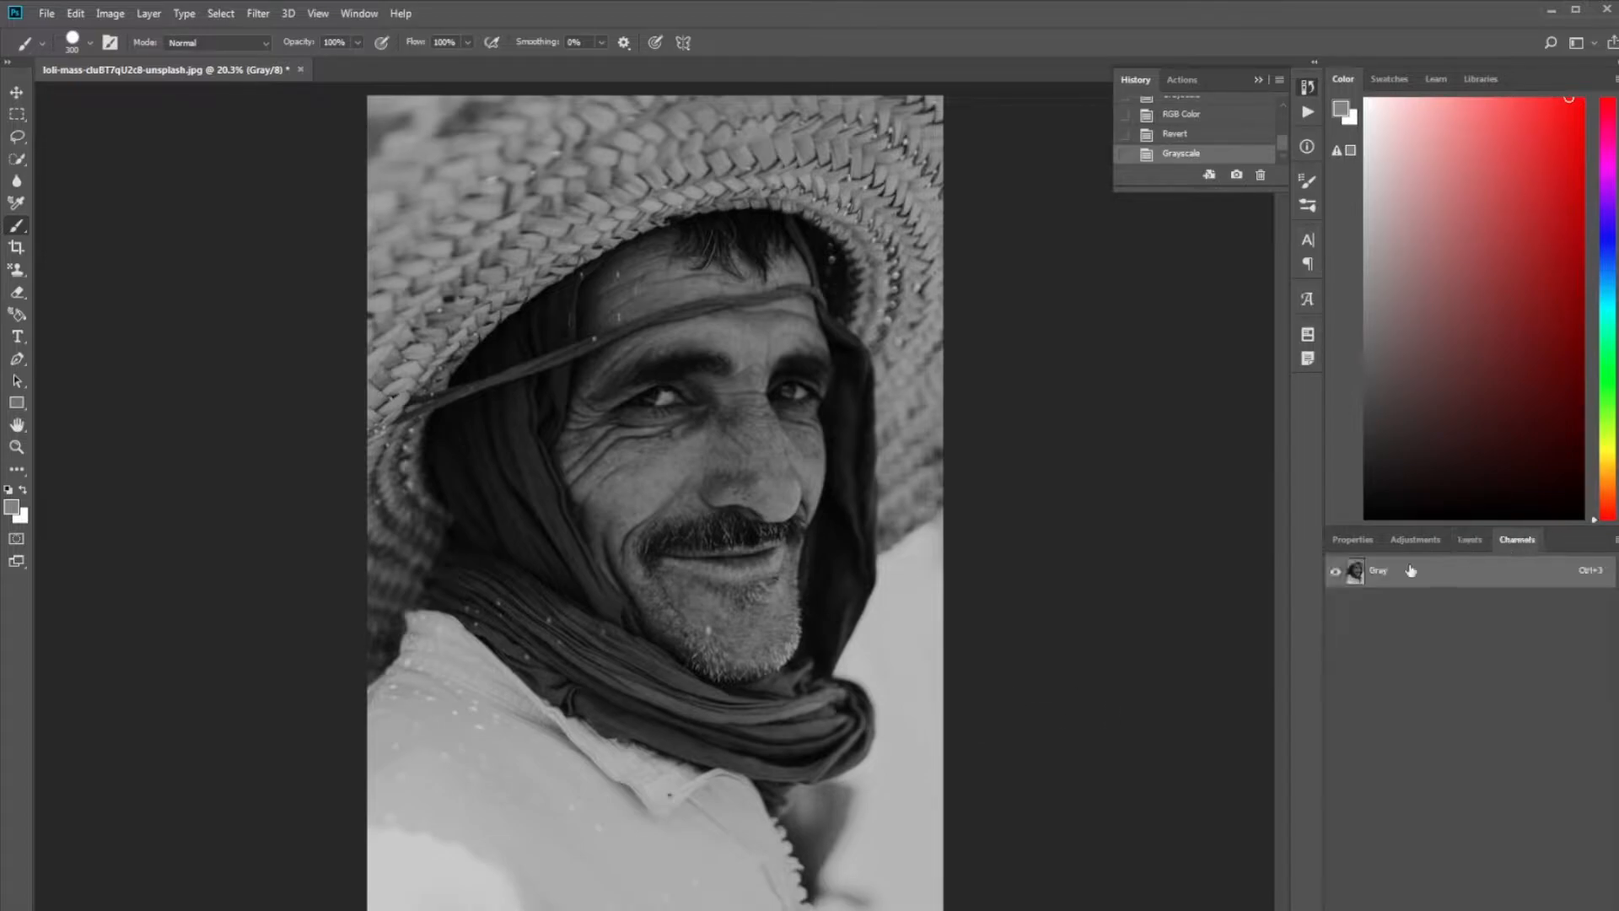
{"action": "left_click", "coordinate": [1472, 540]}
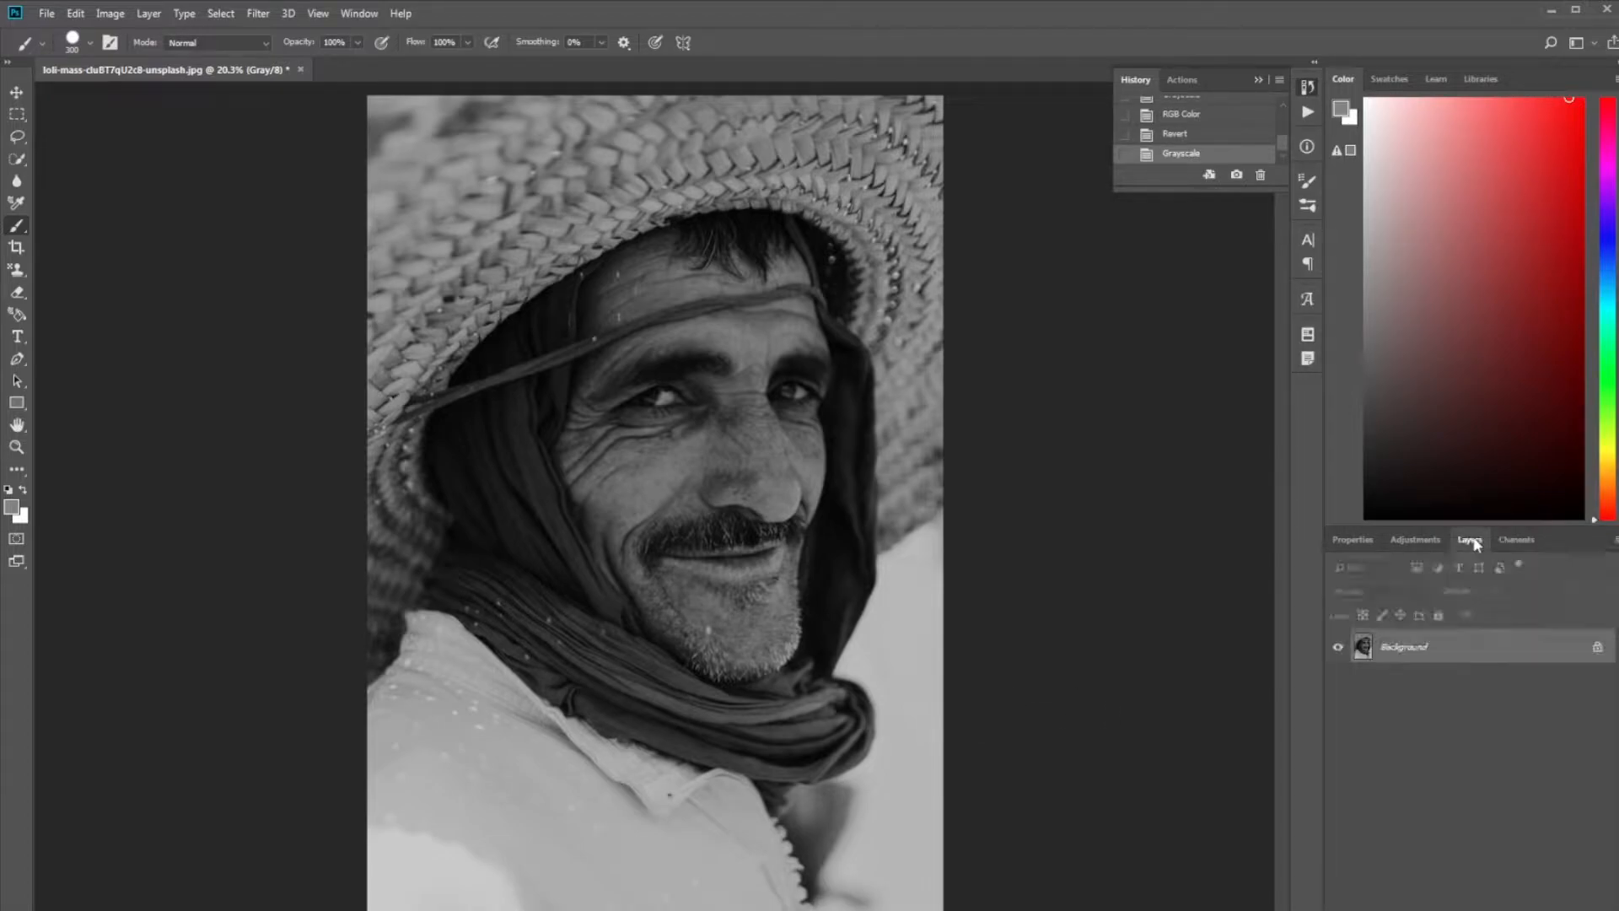
- Convert the grayscale portrait to RGB Color mode and check its color channels
{"action": "left_click", "coordinate": [110, 15]}
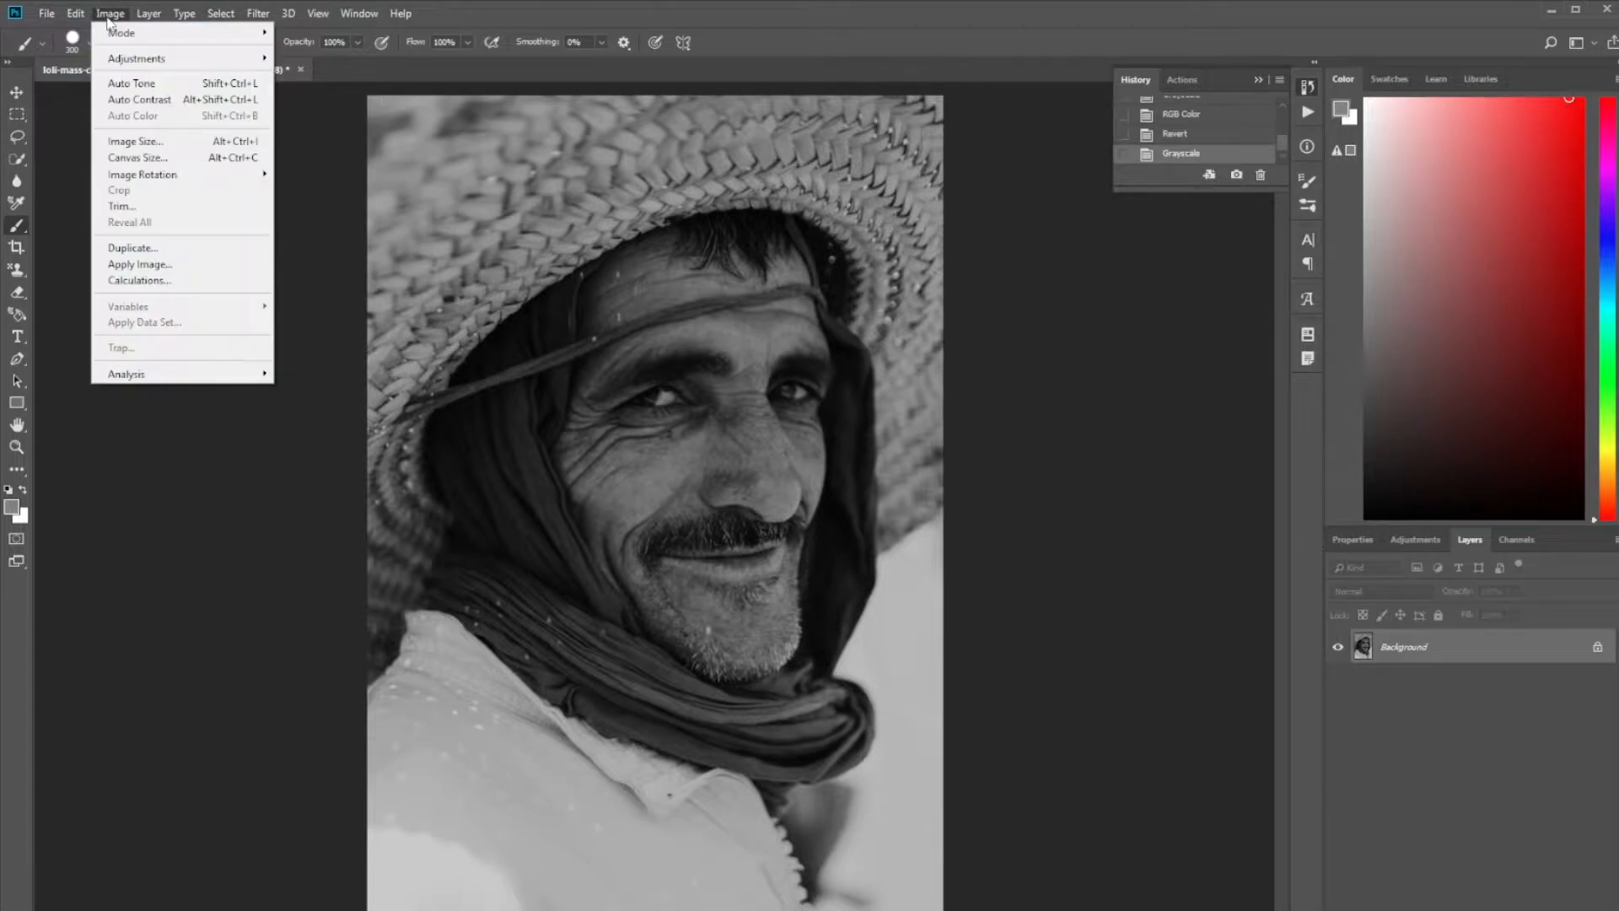
{"action": "mouse_move", "coordinate": [190, 34]}
{"action": "left_click", "coordinate": [310, 97]}
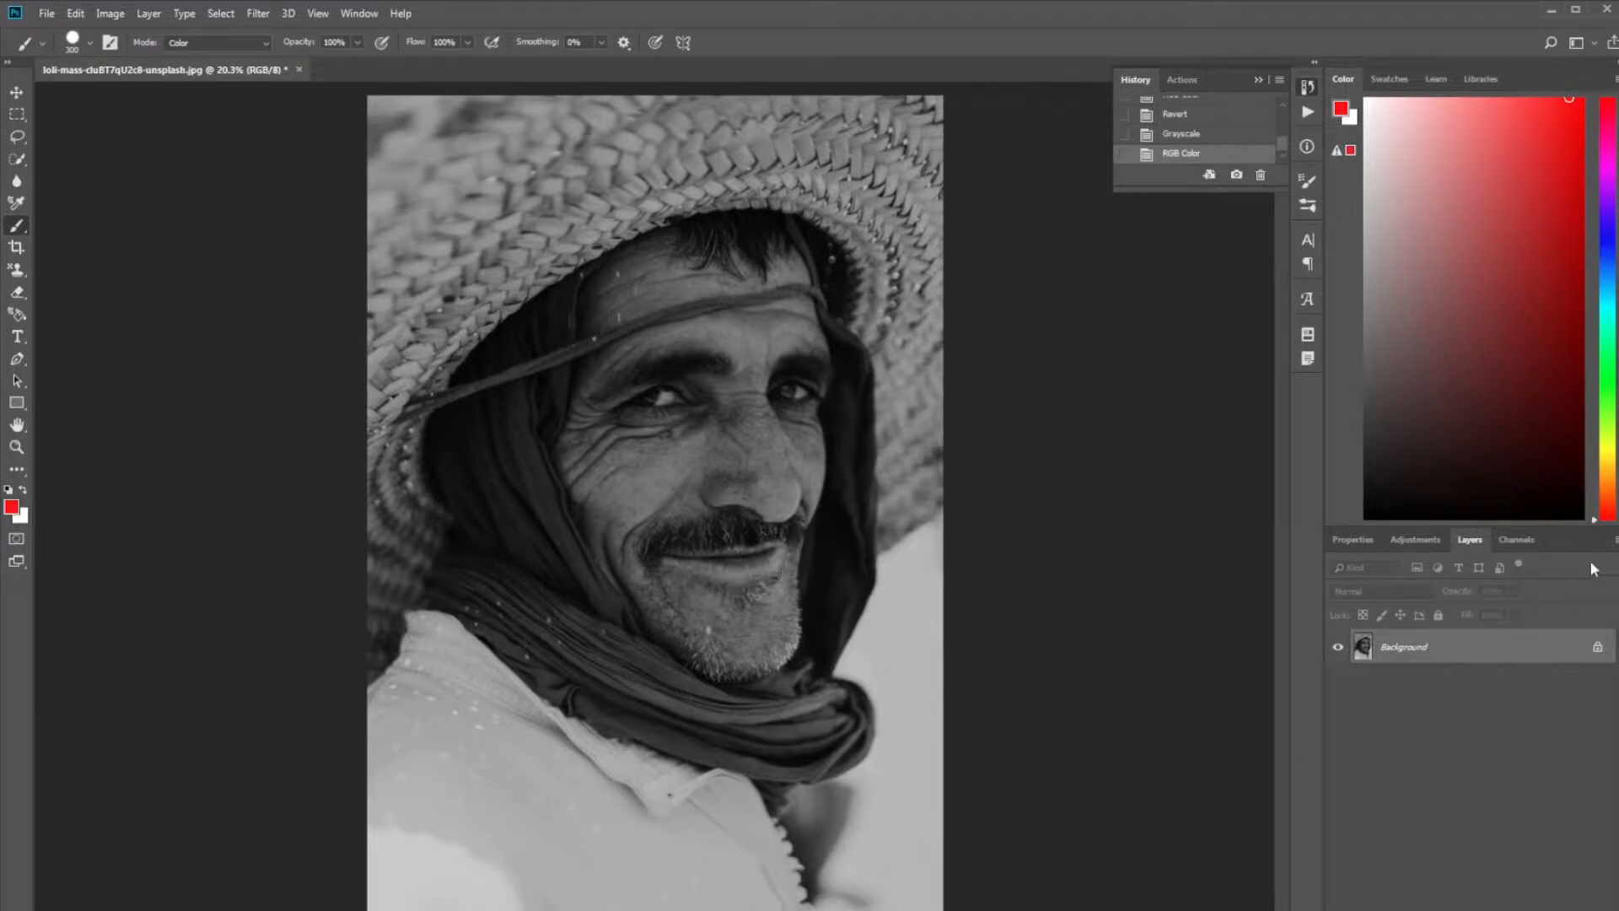
{"action": "left_click", "coordinate": [1522, 541]}
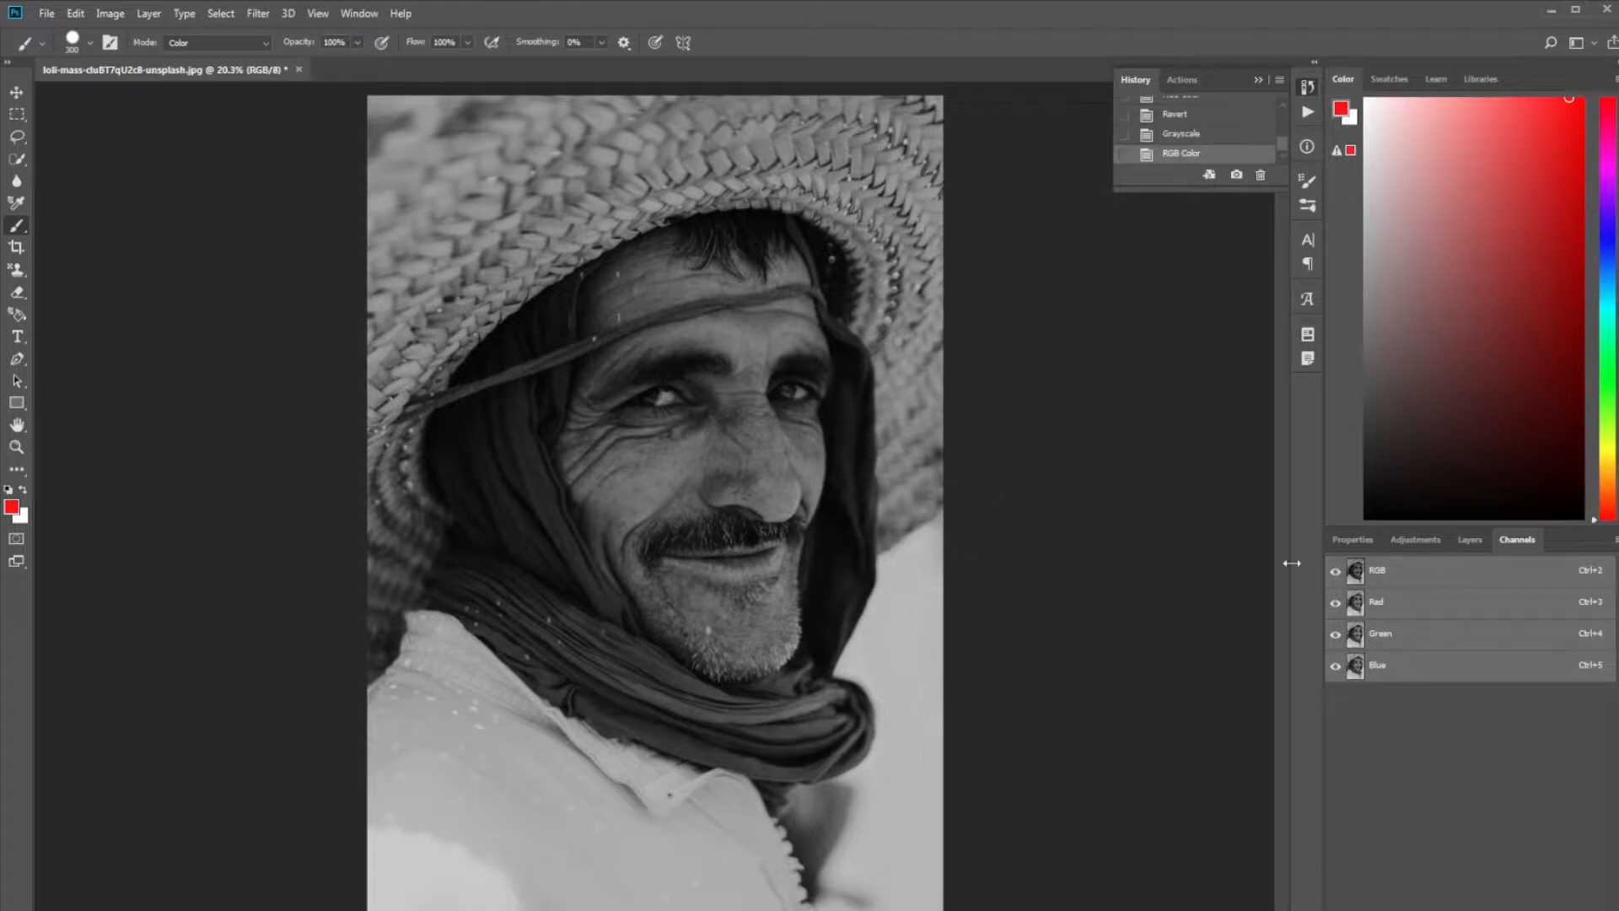
{"action": "left_click", "coordinate": [1415, 541]}
{"action": "left_click", "coordinate": [1466, 540]}
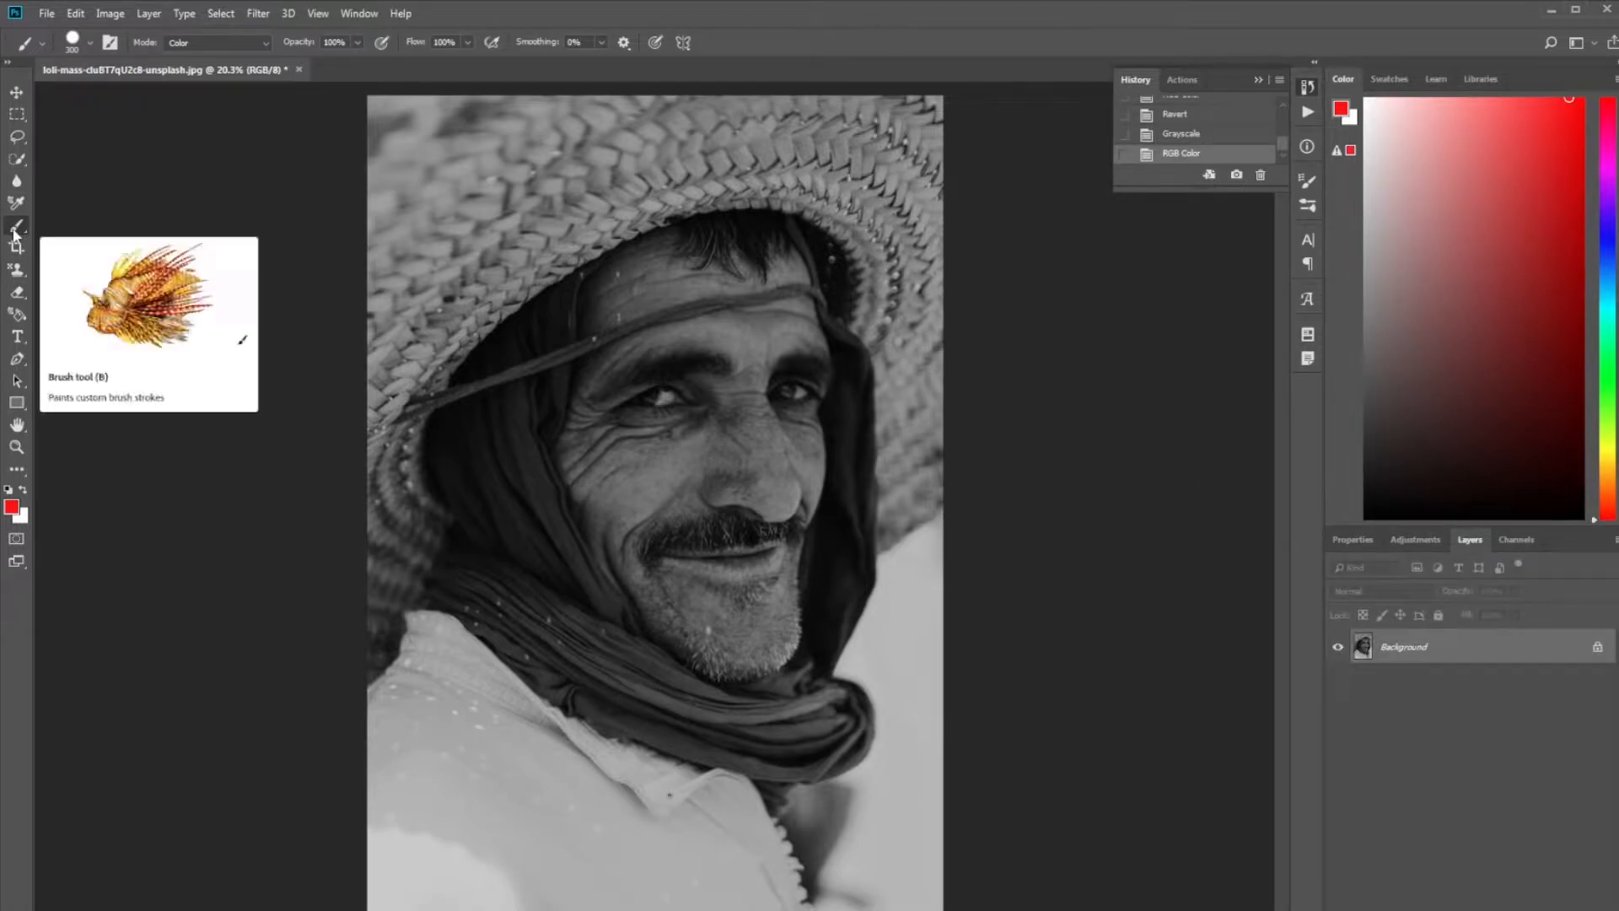
- Set up the Brush with the Soft Round preset and the Color blending mode
{"action": "left_click", "coordinate": [207, 44]}
{"action": "left_click", "coordinate": [90, 42]}
{"action": "left_click", "coordinate": [76, 40]}
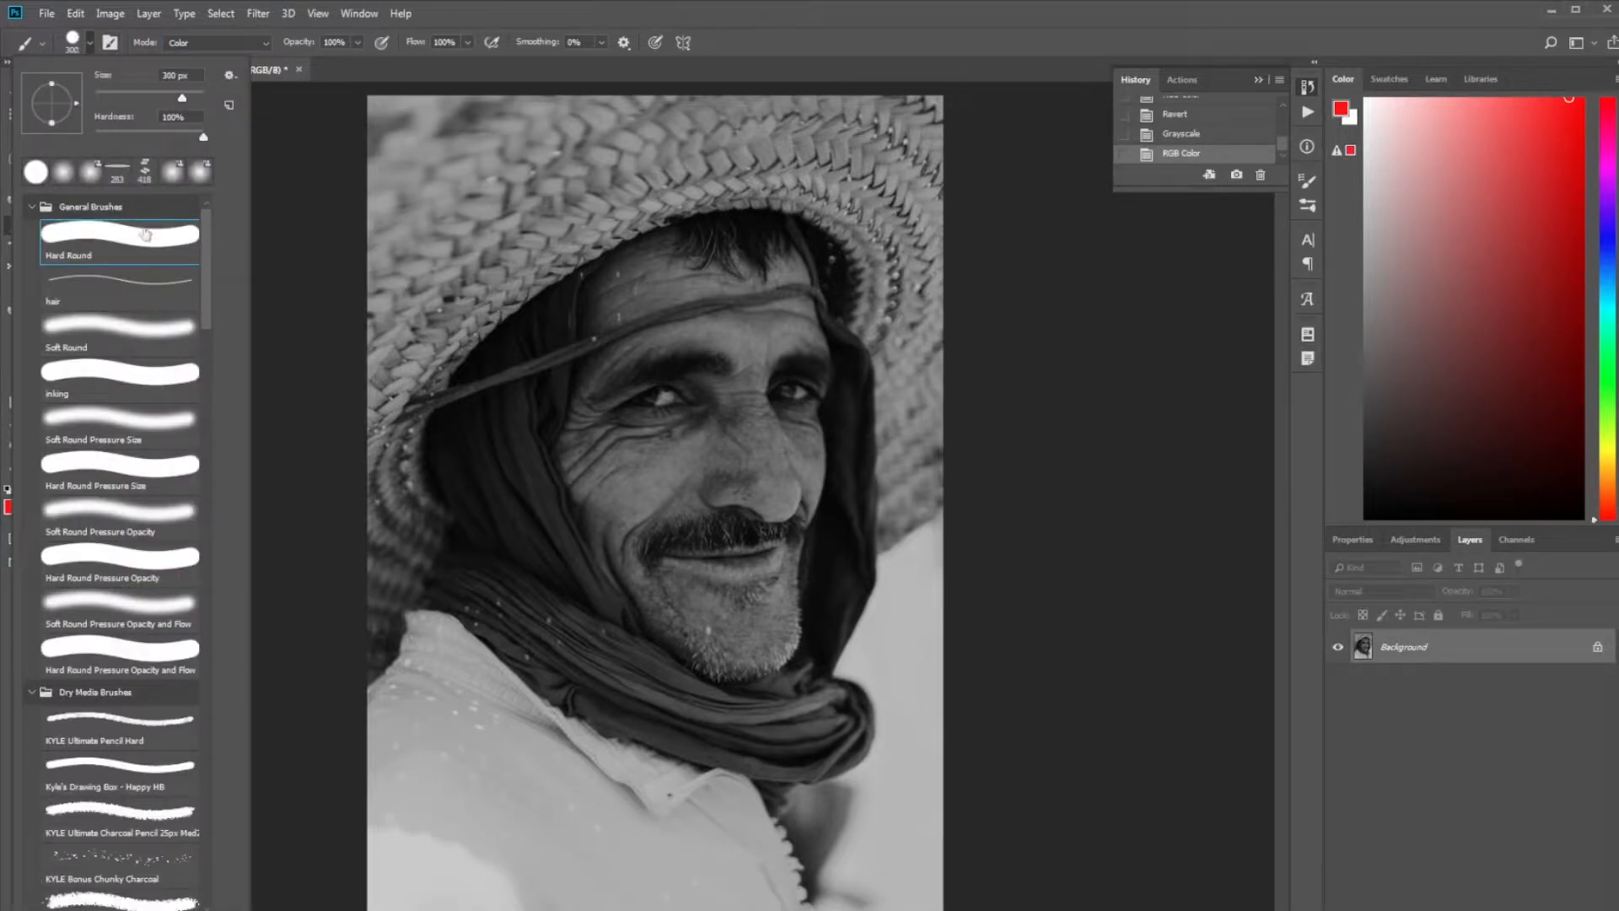
{"action": "scroll", "coordinate": [141, 258], "scroll_direction": "down", "scroll_amount": 1}
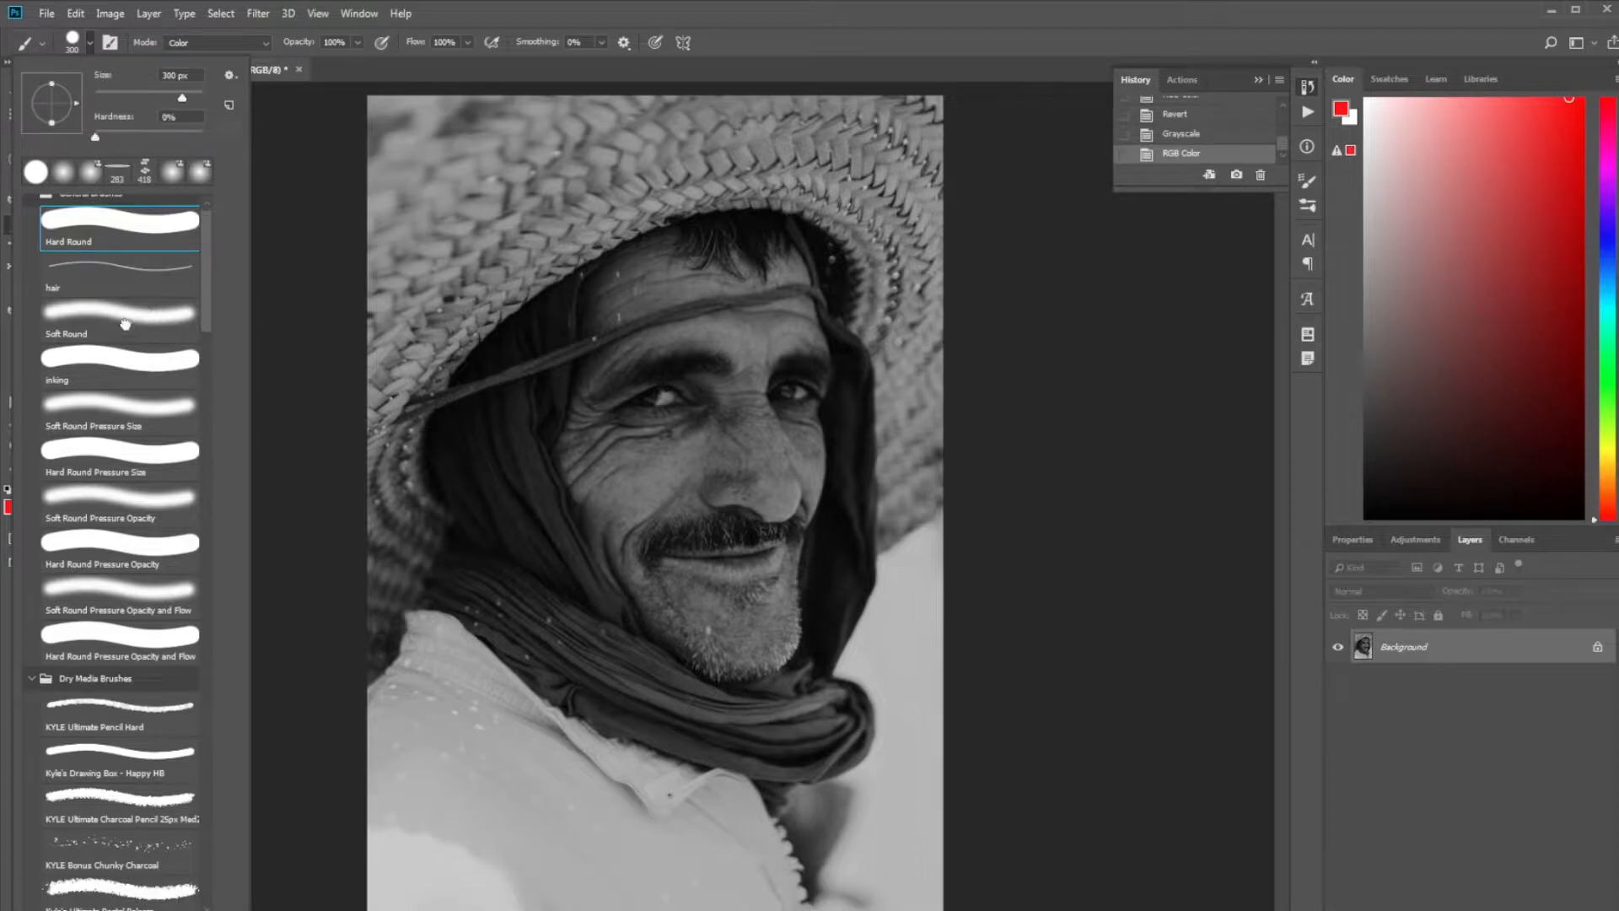
{"action": "double_click", "coordinate": [125, 325]}
{"action": "left_click", "coordinate": [226, 42]}
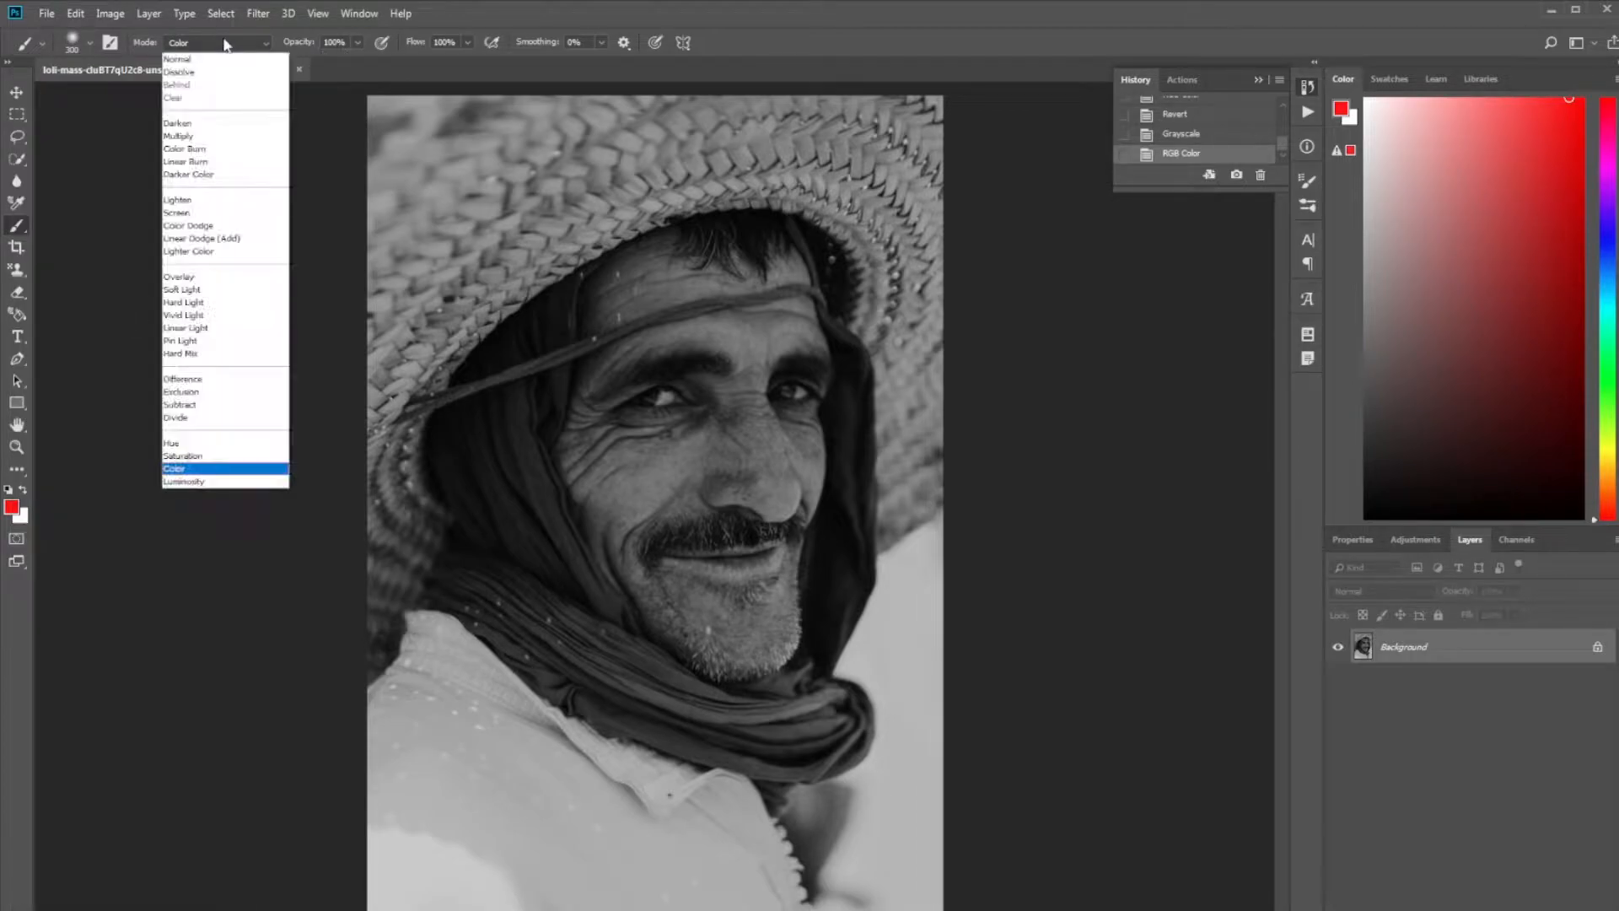
{"action": "left_click", "coordinate": [200, 471]}
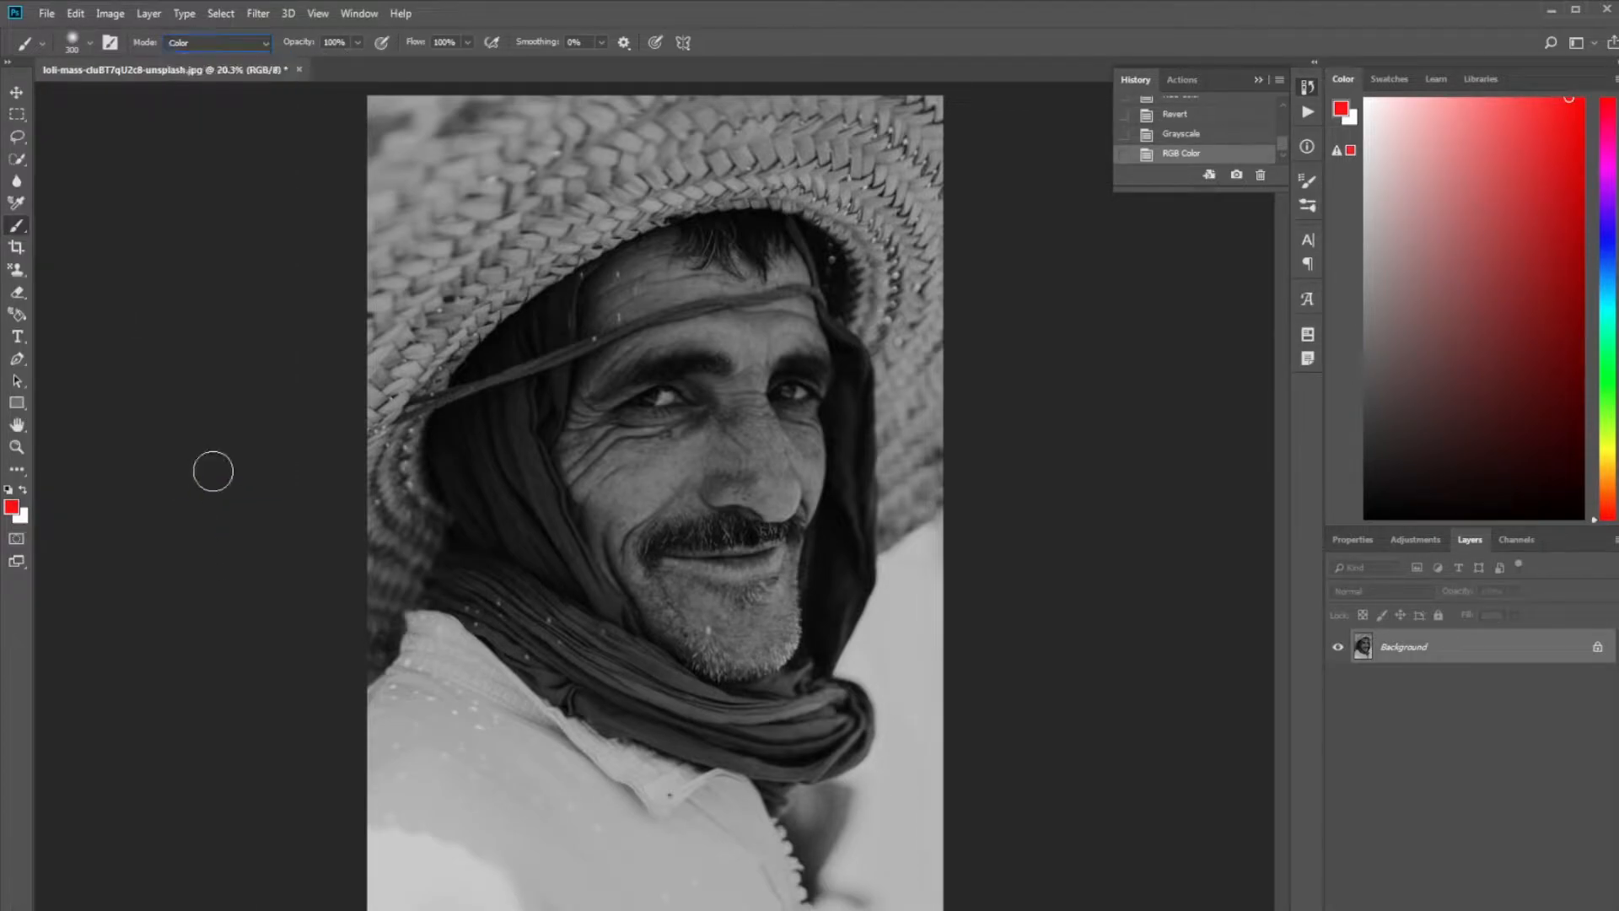
- Choose a light pink foreground color and brush it over the man's cheek below the outer corner of his eye
{"action": "left_click", "coordinate": [13, 507]}
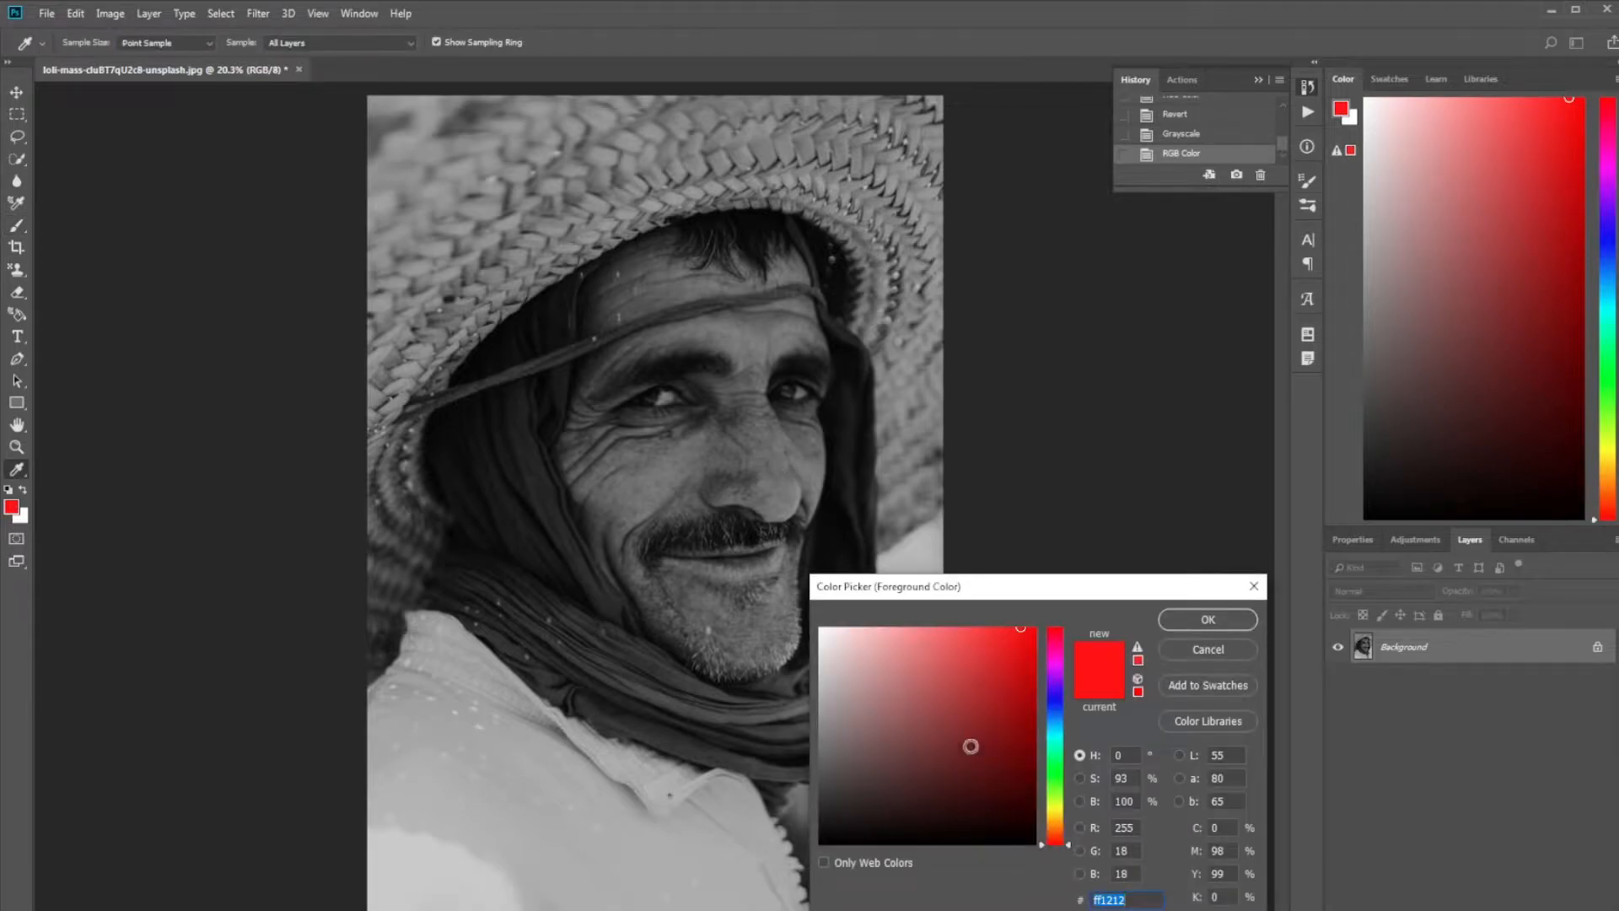
{"action": "type", "text": "f1a0a0"}
{"action": "left_click", "coordinate": [903, 626]}
{"action": "left_click", "coordinate": [1252, 622]}
{"action": "key", "text": "b"}
{"action": "scroll", "coordinate": [840, 406], "scroll_direction": "up", "scroll_amount": 1}
{"action": "mouse_move", "coordinate": [515, 506]}
{"action": "left_mouse_down"}
{"action": "mouse_move", "coordinate": [539, 484]}
{"action": "mouse_move", "coordinate": [547, 563]}
{"action": "left_mouse_up"}
{"action": "left_click_drag", "start_coordinate": [508, 445], "coordinate": [541, 541]}
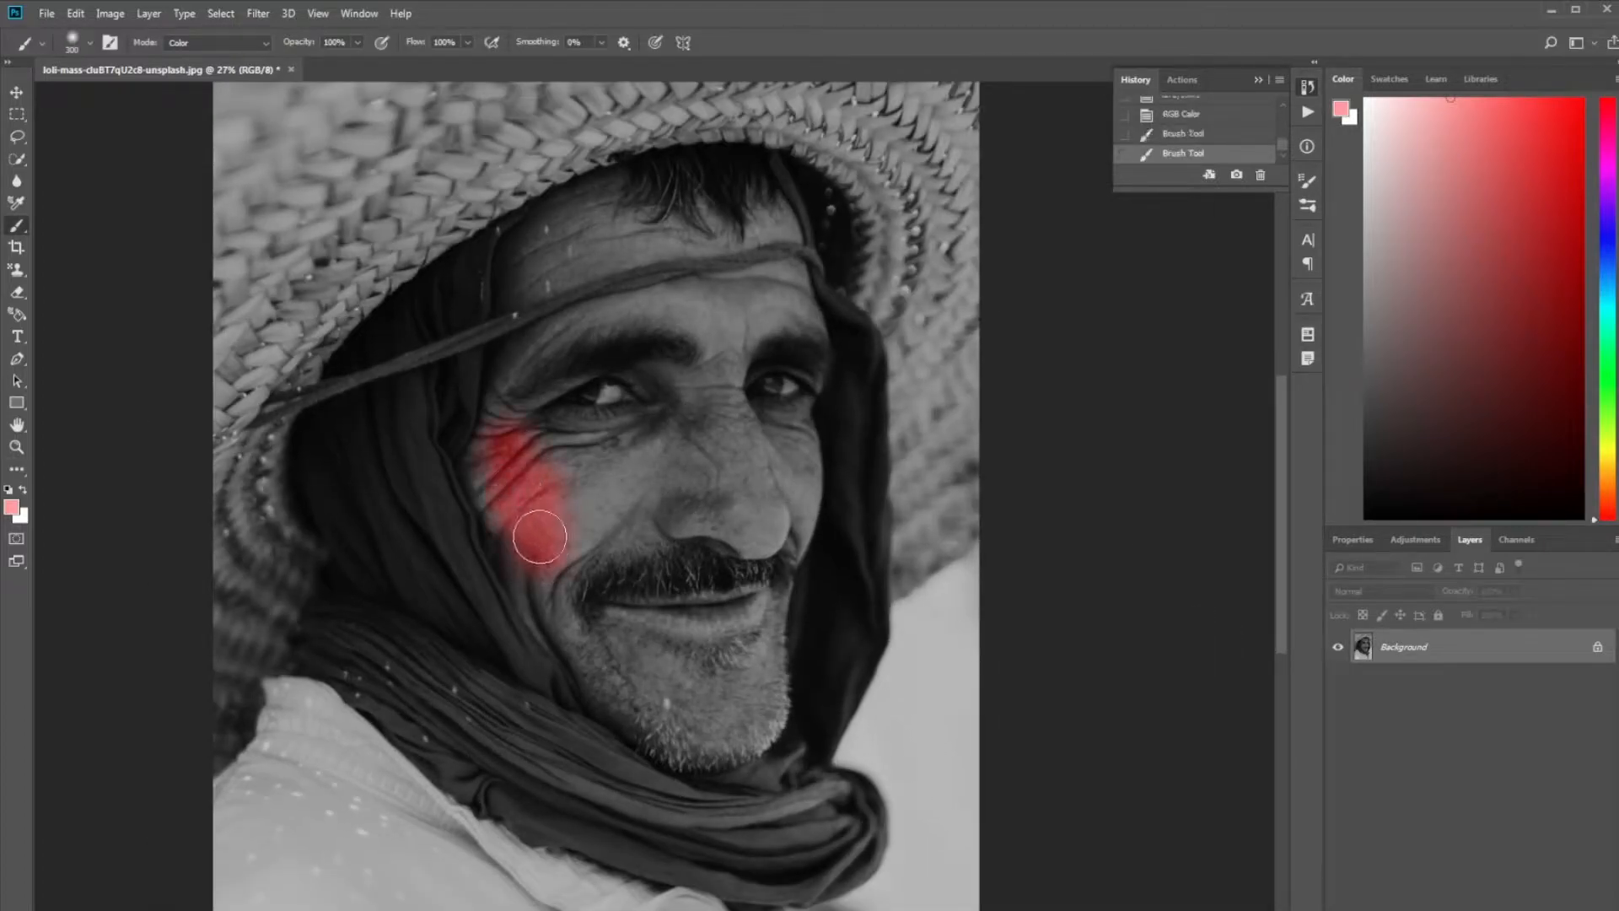
- Check the RGB channels, and extend the pink brushing over the man's cheek, chin, nose bridge and forehead
{"action": "left_click", "coordinate": [1517, 540]}
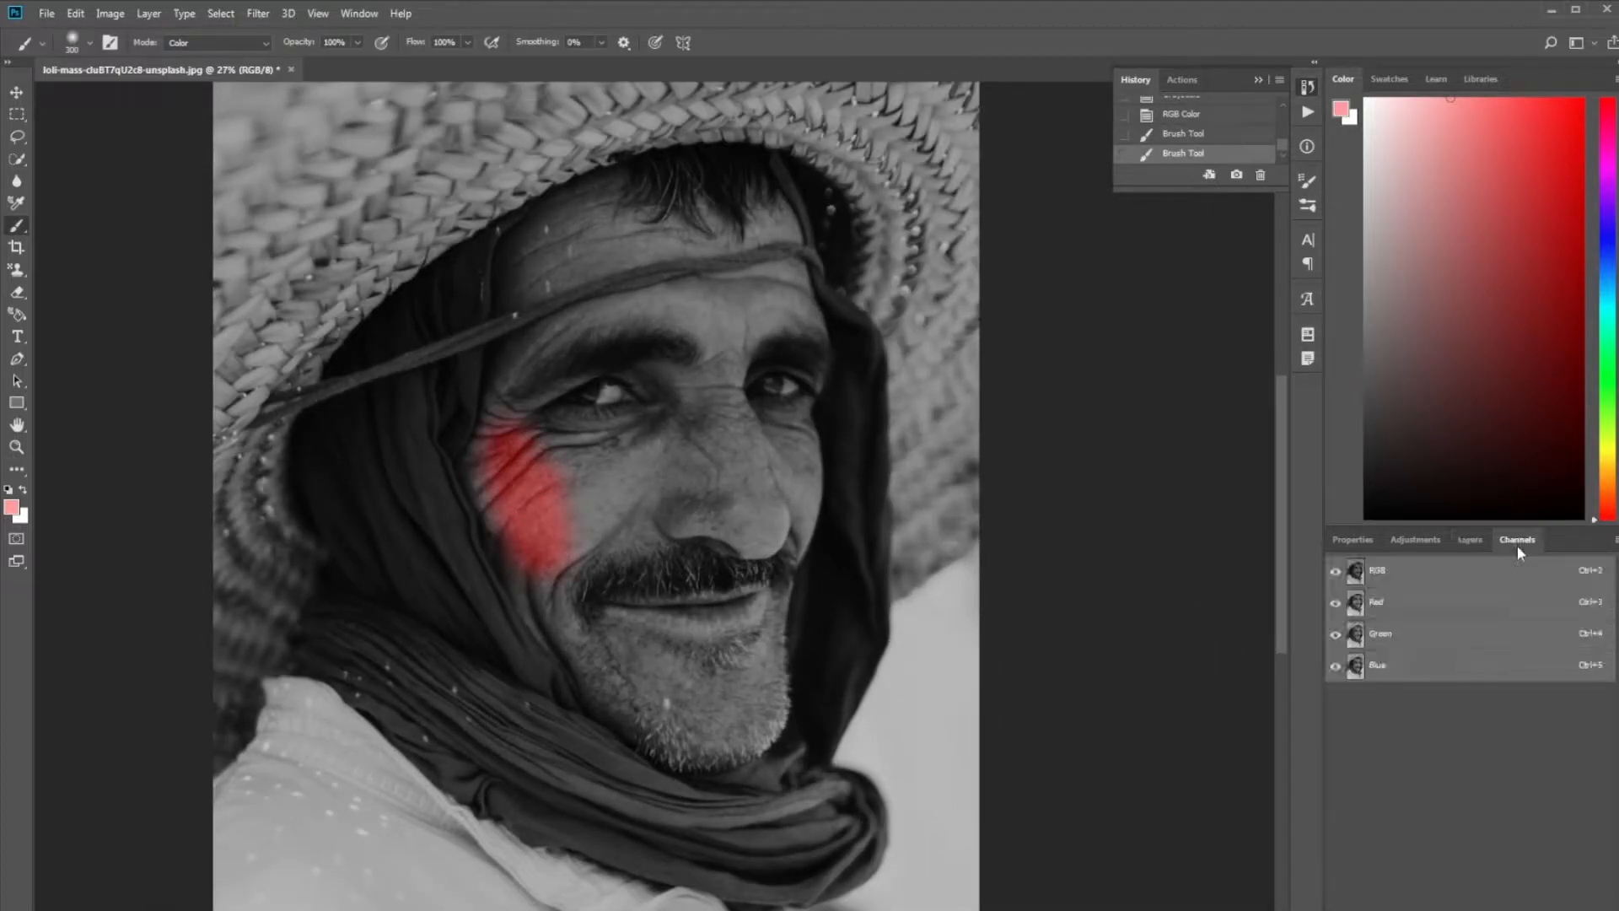
{"action": "left_click", "coordinate": [1470, 540]}
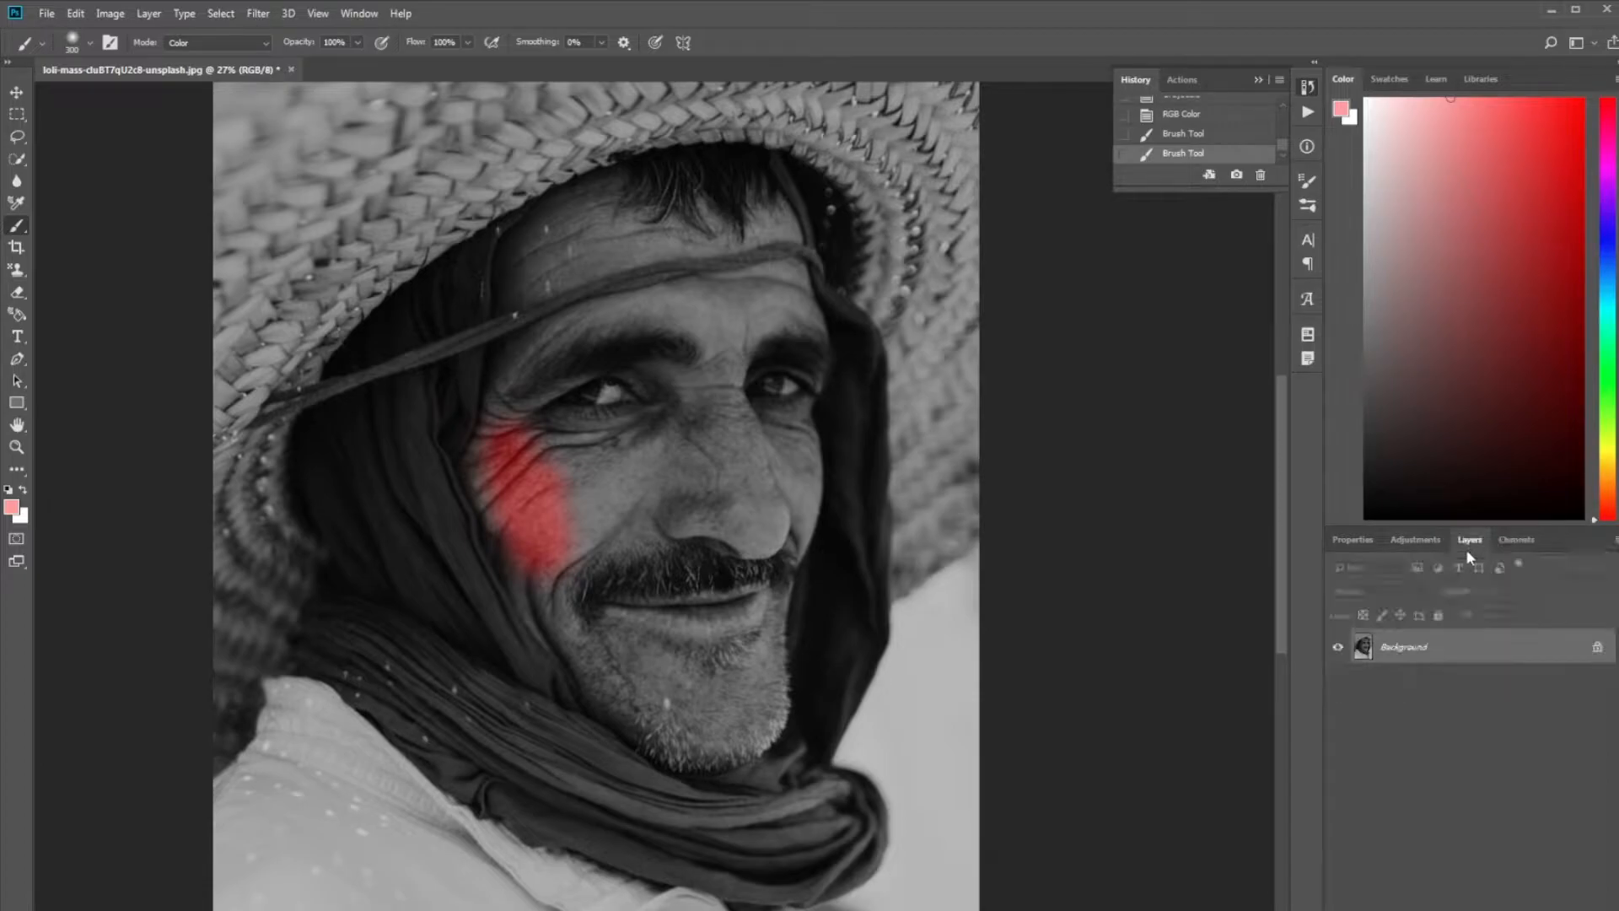
{"action": "mouse_move", "coordinate": [488, 480]}
{"action": "left_mouse_down"}
{"action": "mouse_move", "coordinate": [526, 495]}
{"action": "mouse_move", "coordinate": [582, 645]}
{"action": "left_mouse_up"}
{"action": "mouse_move", "coordinate": [590, 489]}
{"action": "left_mouse_down"}
{"action": "mouse_move", "coordinate": [636, 499]}
{"action": "mouse_move", "coordinate": [570, 514]}
{"action": "mouse_move", "coordinate": [630, 480]}
{"action": "mouse_move", "coordinate": [510, 465]}
{"action": "mouse_move", "coordinate": [529, 571]}
{"action": "mouse_move", "coordinate": [638, 710]}
{"action": "mouse_move", "coordinate": [739, 730]}
{"action": "mouse_move", "coordinate": [779, 678]}
{"action": "mouse_move", "coordinate": [769, 699]}
{"action": "mouse_move", "coordinate": [677, 720]}
{"action": "mouse_move", "coordinate": [608, 637]}
{"action": "mouse_move", "coordinate": [705, 681]}
{"action": "mouse_move", "coordinate": [752, 634]}
{"action": "mouse_move", "coordinate": [689, 641]}
{"action": "mouse_move", "coordinate": [587, 607]}
{"action": "mouse_move", "coordinate": [586, 578]}
{"action": "mouse_move", "coordinate": [720, 576]}
{"action": "mouse_move", "coordinate": [644, 527]}
{"action": "mouse_move", "coordinate": [682, 401]}
{"action": "mouse_move", "coordinate": [644, 466]}
{"action": "mouse_move", "coordinate": [514, 415]}
{"action": "mouse_move", "coordinate": [498, 491]}
{"action": "mouse_move", "coordinate": [527, 304]}
{"action": "mouse_move", "coordinate": [650, 221]}
{"action": "mouse_move", "coordinate": [537, 346]}
{"action": "mouse_move", "coordinate": [658, 299]}
{"action": "left_mouse_up"}
{"action": "scroll", "coordinate": [660, 514], "scroll_direction": "down", "scroll_amount": 3}
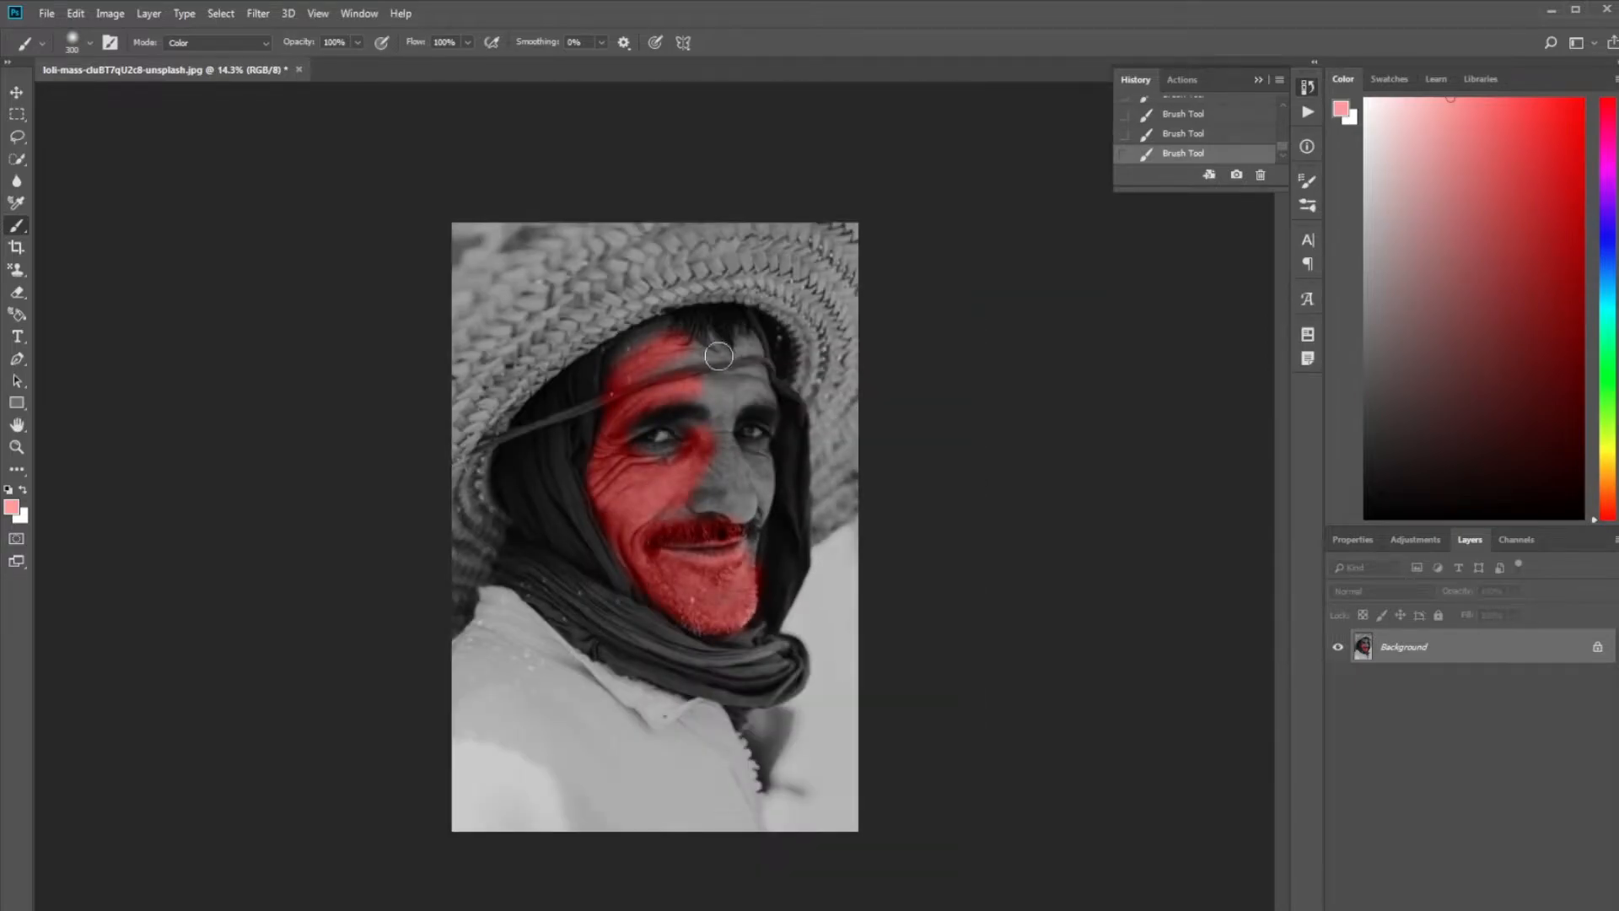
{"action": "scroll", "coordinate": [661, 513], "scroll_direction": "up", "scroll_amount": 2}
- Change the foreground color to a light yellow and brush it over the man's whole face
{"action": "left_click", "coordinate": [12, 507]}
{"action": "left_click_drag", "start_coordinate": [995, 687], "coordinate": [959, 667]}
{"action": "left_click_drag", "start_coordinate": [1056, 831], "coordinate": [1056, 818]}
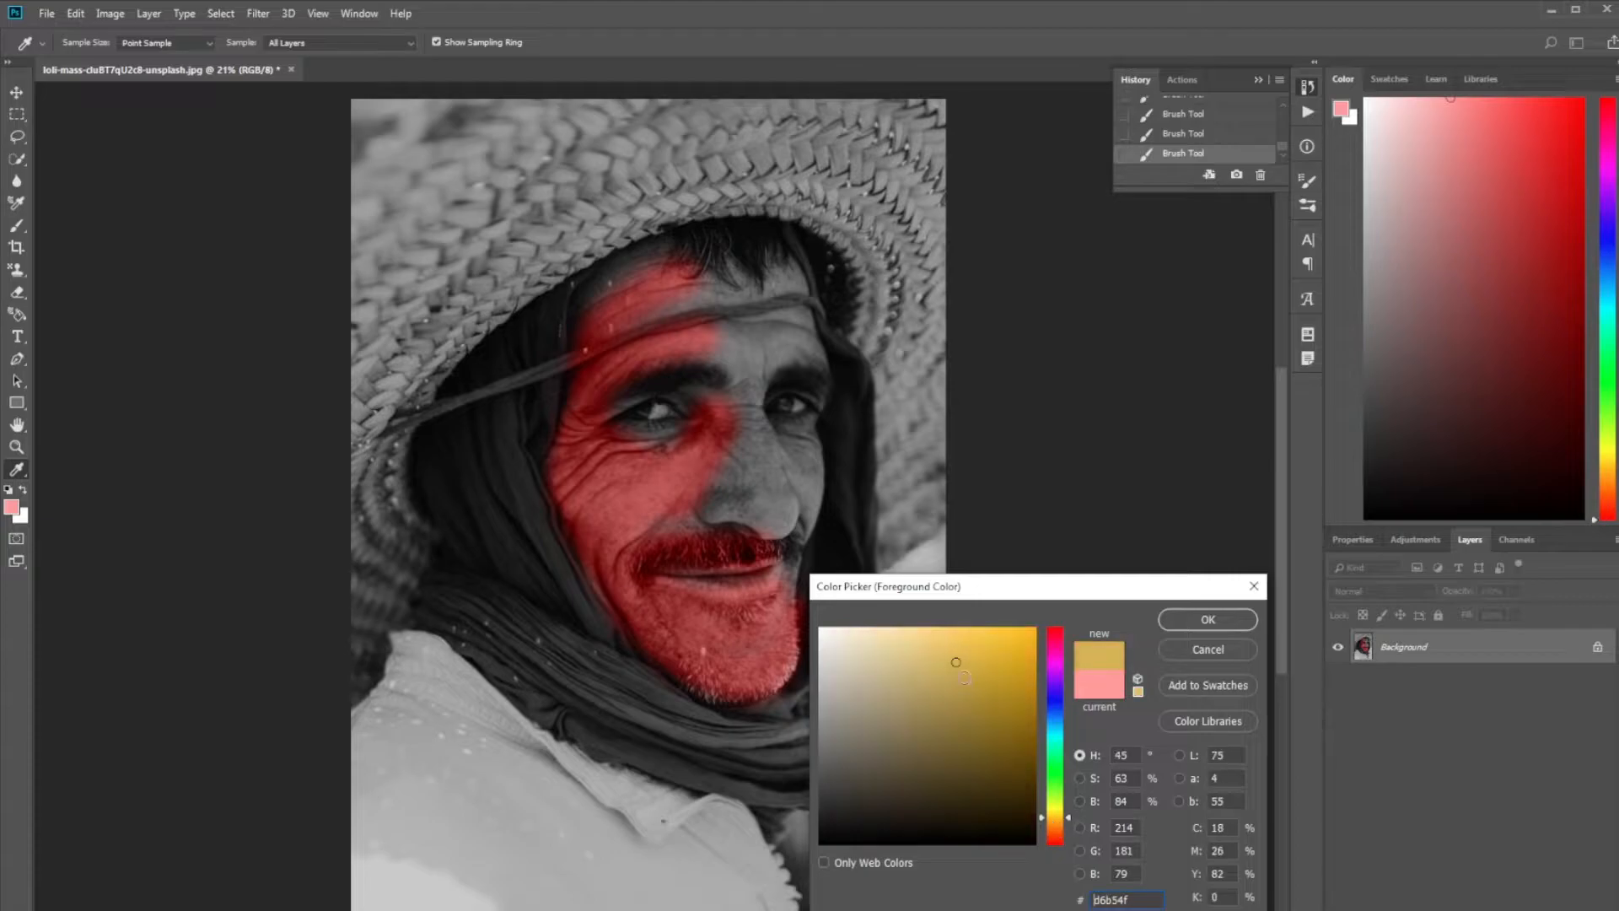
{"action": "left_click", "coordinate": [1207, 619]}
{"action": "mouse_move", "coordinate": [643, 467]}
{"action": "left_mouse_down"}
{"action": "mouse_move", "coordinate": [603, 542]}
{"action": "mouse_move", "coordinate": [707, 447]}
{"action": "mouse_move", "coordinate": [652, 515]}
{"action": "mouse_move", "coordinate": [742, 405]}
{"action": "mouse_move", "coordinate": [687, 495]}
{"action": "mouse_move", "coordinate": [723, 403]}
{"action": "mouse_move", "coordinate": [687, 454]}
{"action": "mouse_move", "coordinate": [595, 449]}
{"action": "mouse_move", "coordinate": [604, 570]}
{"action": "mouse_move", "coordinate": [575, 458]}
{"action": "mouse_move", "coordinate": [580, 548]}
{"action": "mouse_move", "coordinate": [696, 673]}
{"action": "mouse_move", "coordinate": [627, 552]}
{"action": "mouse_move", "coordinate": [720, 682]}
{"action": "mouse_move", "coordinate": [642, 549]}
{"action": "mouse_move", "coordinate": [749, 566]}
{"action": "mouse_move", "coordinate": [647, 519]}
{"action": "mouse_move", "coordinate": [789, 542]}
{"action": "mouse_move", "coordinate": [759, 613]}
{"action": "mouse_move", "coordinate": [646, 583]}
{"action": "mouse_move", "coordinate": [747, 600]}
{"action": "mouse_move", "coordinate": [687, 613]}
{"action": "mouse_move", "coordinate": [761, 613]}
{"action": "mouse_move", "coordinate": [696, 652]}
{"action": "mouse_move", "coordinate": [759, 679]}
{"action": "mouse_move", "coordinate": [799, 623]}
{"action": "mouse_move", "coordinate": [760, 653]}
{"action": "mouse_move", "coordinate": [769, 587]}
{"action": "mouse_move", "coordinate": [748, 502]}
{"action": "mouse_move", "coordinate": [782, 449]}
{"action": "mouse_move", "coordinate": [773, 534]}
{"action": "mouse_move", "coordinate": [788, 537]}
{"action": "mouse_move", "coordinate": [799, 446]}
{"action": "mouse_move", "coordinate": [763, 484]}
{"action": "mouse_move", "coordinate": [737, 448]}
{"action": "mouse_move", "coordinate": [716, 374]}
{"action": "mouse_move", "coordinate": [743, 430]}
{"action": "mouse_move", "coordinate": [746, 359]}
{"action": "mouse_move", "coordinate": [655, 353]}
{"action": "mouse_move", "coordinate": [560, 396]}
{"action": "mouse_move", "coordinate": [550, 442]}
{"action": "mouse_move", "coordinate": [621, 371]}
{"action": "mouse_move", "coordinate": [568, 453]}
{"action": "mouse_move", "coordinate": [675, 375]}
{"action": "mouse_move", "coordinate": [757, 371]}
{"action": "mouse_move", "coordinate": [689, 446]}
{"action": "mouse_move", "coordinate": [580, 478]}
{"action": "mouse_move", "coordinate": [723, 417]}
{"action": "mouse_move", "coordinate": [752, 351]}
{"action": "mouse_move", "coordinate": [794, 334]}
{"action": "mouse_move", "coordinate": [628, 340]}
{"action": "mouse_move", "coordinate": [584, 320]}
{"action": "mouse_move", "coordinate": [683, 276]}
{"action": "mouse_move", "coordinate": [616, 296]}
{"action": "mouse_move", "coordinate": [636, 256]}
{"action": "mouse_move", "coordinate": [629, 301]}
{"action": "mouse_move", "coordinate": [780, 268]}
{"action": "mouse_move", "coordinate": [799, 287]}
{"action": "mouse_move", "coordinate": [820, 421]}
{"action": "left_mouse_up"}
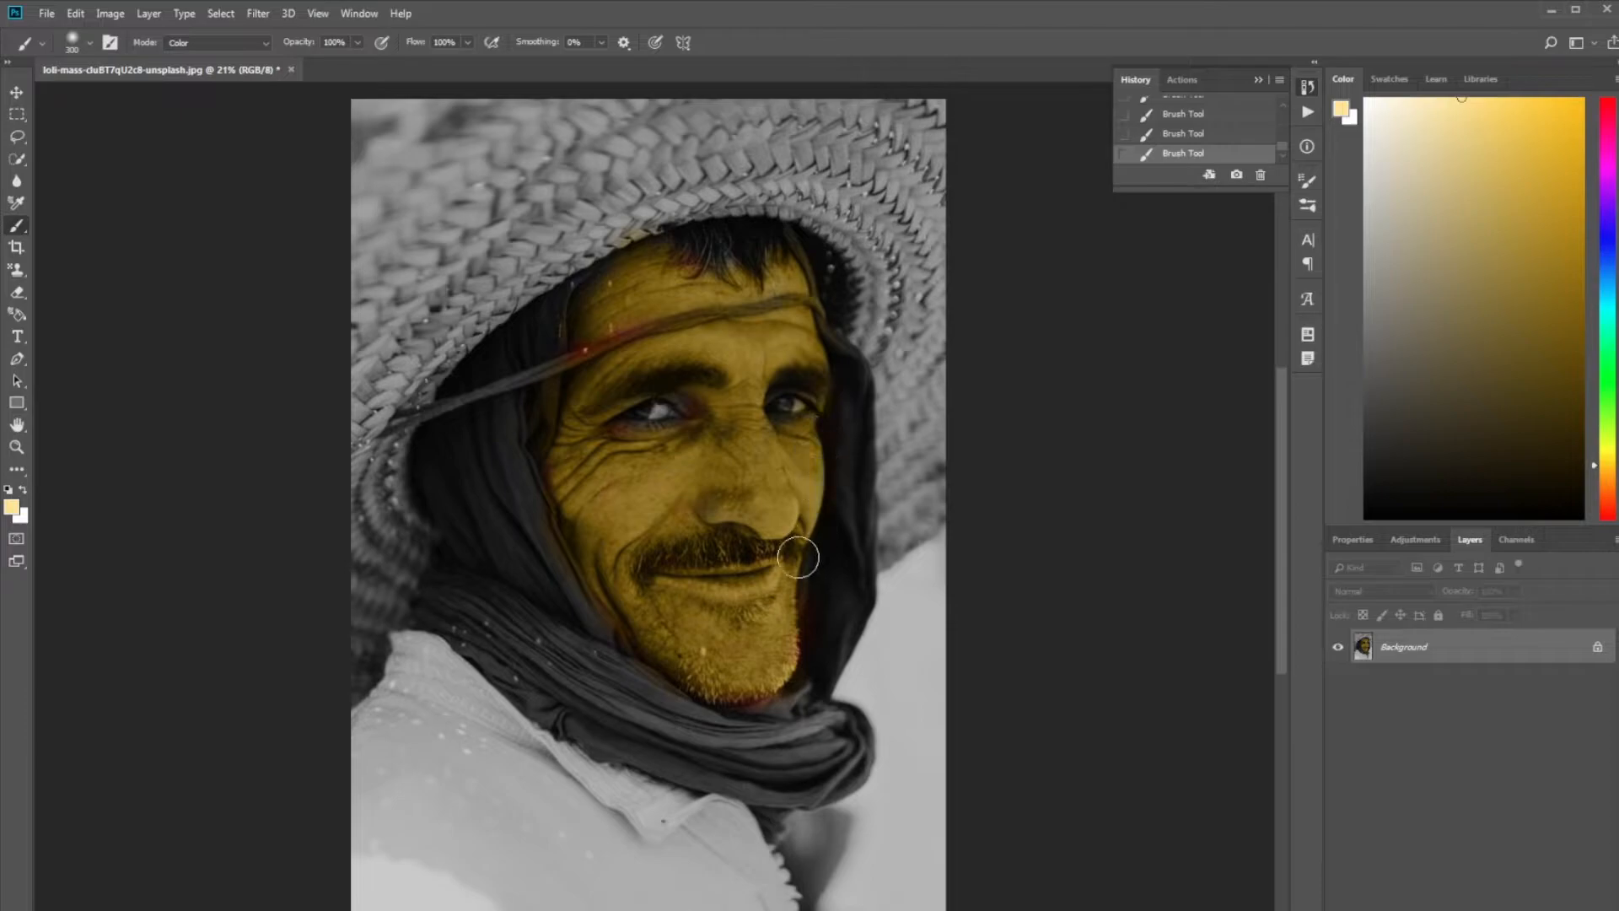
- Change the foreground color to green 03c408, brush it over the headscarf around the face and neck, and review the colorized portrait
{"action": "left_click", "coordinate": [11, 507]}
{"action": "left_click_drag", "start_coordinate": [1054, 815], "coordinate": [1052, 772]}
{"action": "left_click", "coordinate": [1030, 678]}
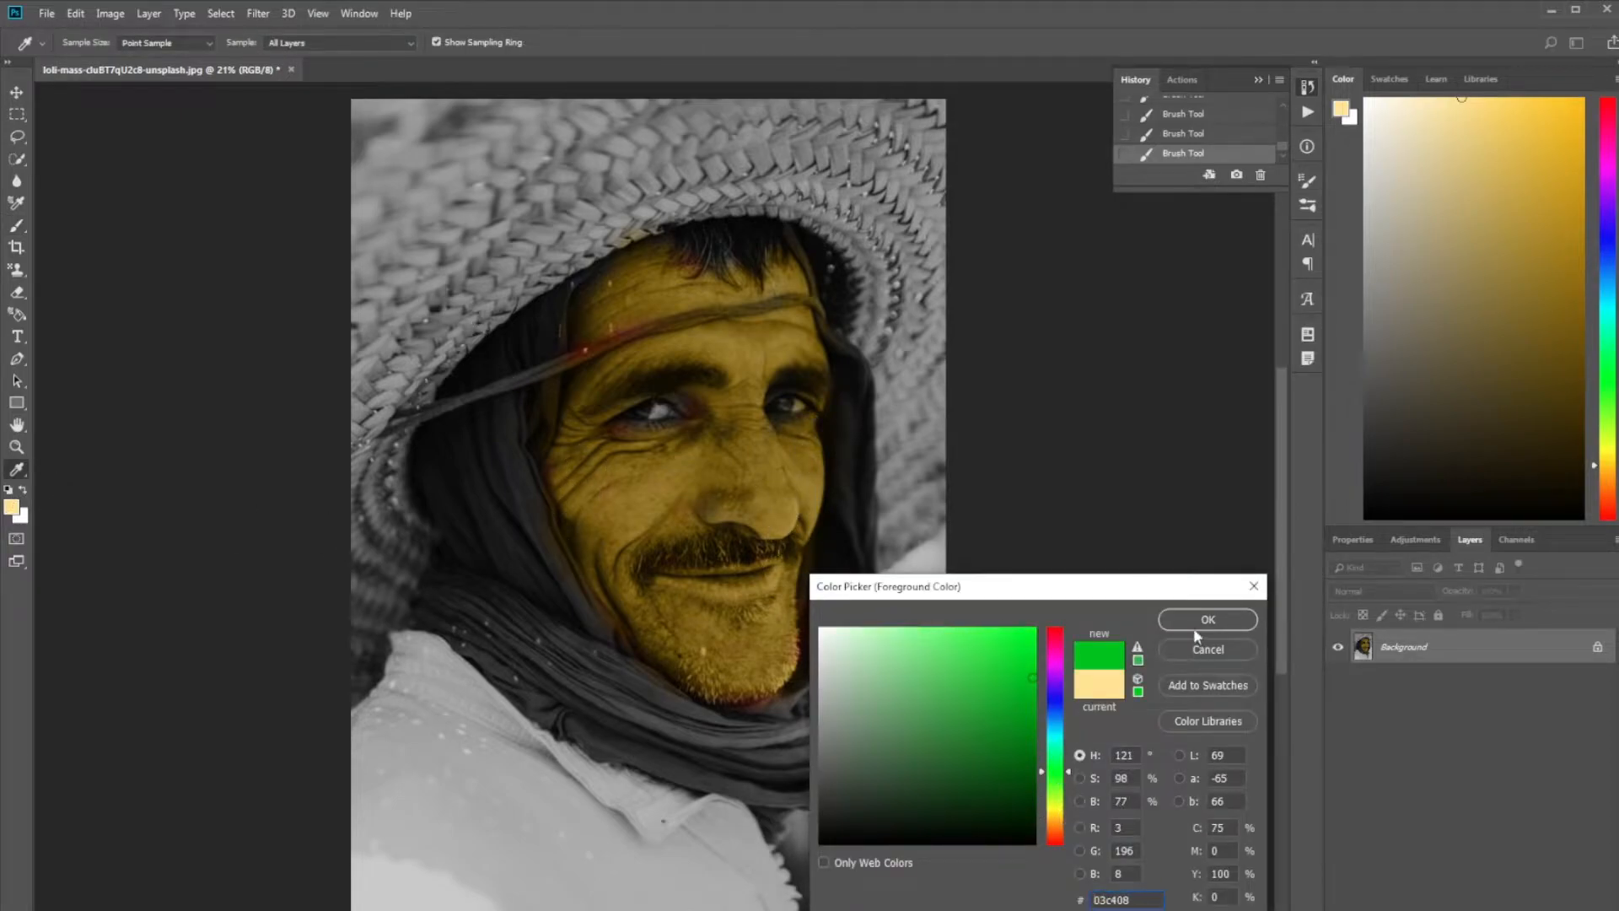
{"action": "left_click", "coordinate": [1197, 624]}
{"action": "mouse_move", "coordinate": [549, 319]}
{"action": "left_mouse_down"}
{"action": "mouse_move", "coordinate": [523, 447]}
{"action": "mouse_move", "coordinate": [498, 362]}
{"action": "mouse_move", "coordinate": [415, 470]}
{"action": "mouse_move", "coordinate": [516, 335]}
{"action": "mouse_move", "coordinate": [420, 447]}
{"action": "mouse_move", "coordinate": [467, 541]}
{"action": "mouse_move", "coordinate": [449, 435]}
{"action": "mouse_move", "coordinate": [515, 579]}
{"action": "mouse_move", "coordinate": [484, 452]}
{"action": "mouse_move", "coordinate": [614, 654]}
{"action": "left_mouse_up"}
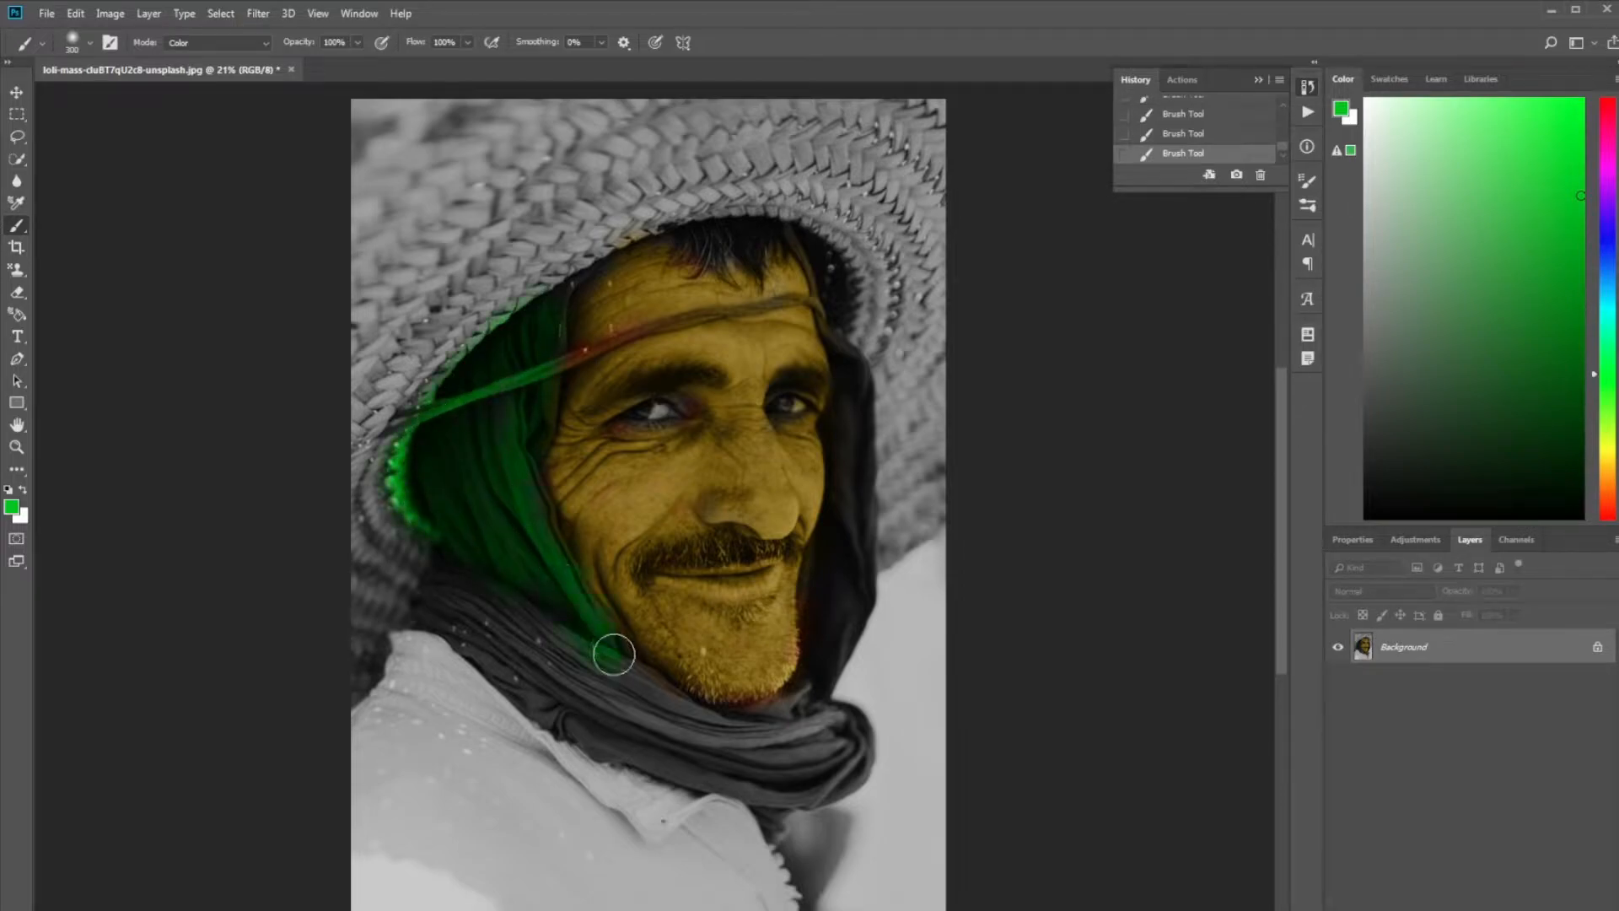
{"action": "mouse_move", "coordinate": [850, 251]}
{"action": "left_mouse_down"}
{"action": "mouse_move", "coordinate": [837, 551]}
{"action": "mouse_move", "coordinate": [865, 508]}
{"action": "mouse_move", "coordinate": [823, 635]}
{"action": "mouse_move", "coordinate": [848, 606]}
{"action": "mouse_move", "coordinate": [785, 708]}
{"action": "mouse_move", "coordinate": [574, 659]}
{"action": "mouse_move", "coordinate": [519, 605]}
{"action": "mouse_move", "coordinate": [730, 725]}
{"action": "mouse_move", "coordinate": [527, 660]}
{"action": "mouse_move", "coordinate": [460, 618]}
{"action": "mouse_move", "coordinate": [539, 666]}
{"action": "mouse_move", "coordinate": [463, 595]}
{"action": "mouse_move", "coordinate": [561, 701]}
{"action": "mouse_move", "coordinate": [473, 647]}
{"action": "mouse_move", "coordinate": [661, 754]}
{"action": "mouse_move", "coordinate": [727, 763]}
{"action": "mouse_move", "coordinate": [572, 698]}
{"action": "mouse_move", "coordinate": [849, 758]}
{"action": "mouse_move", "coordinate": [850, 738]}
{"action": "mouse_move", "coordinate": [789, 738]}
{"action": "left_mouse_up"}
{"action": "scroll", "coordinate": [698, 431], "scroll_direction": "down", "scroll_amount": 3}
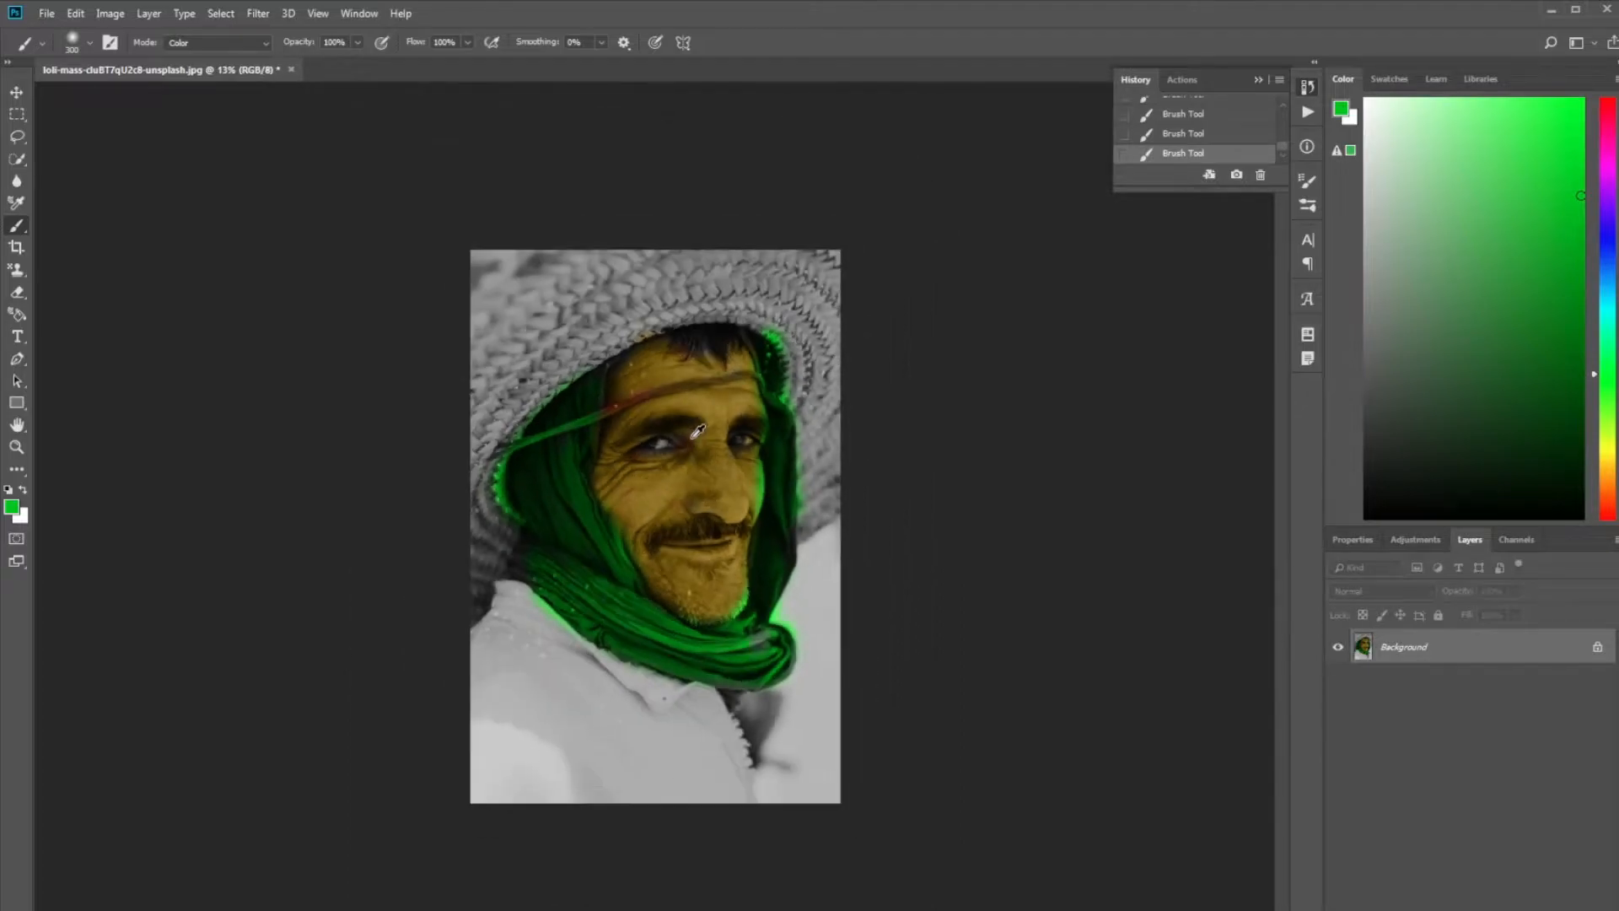
{"action": "scroll", "coordinate": [698, 431], "scroll_direction": "up", "scroll_amount": 1}
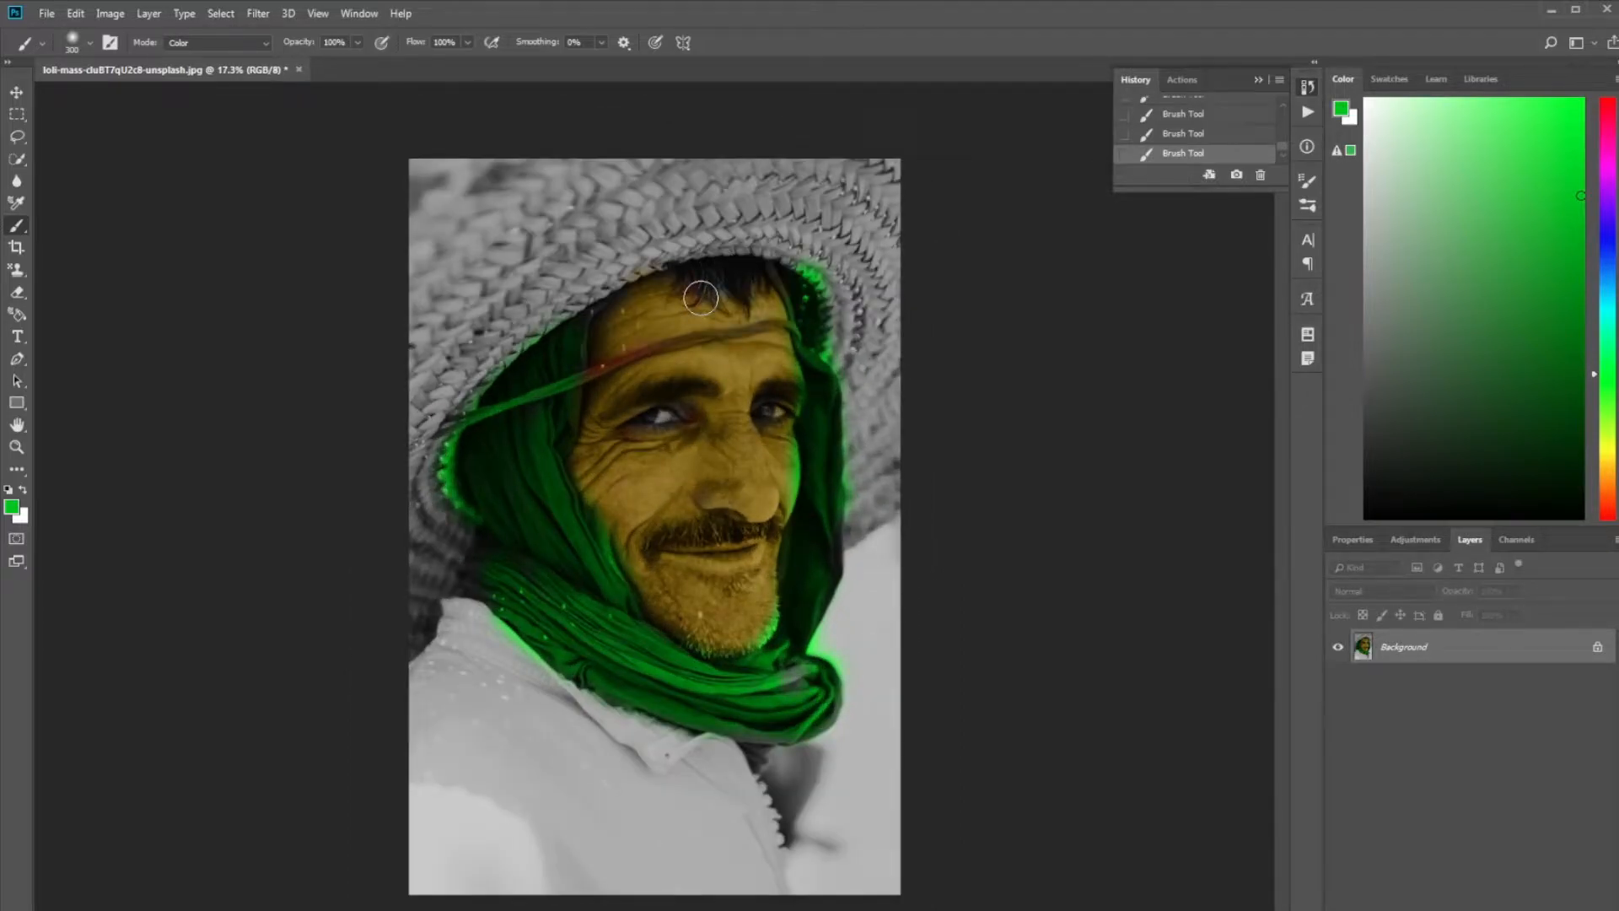
{"action": "scroll", "coordinate": [731, 271], "scroll_direction": "up", "scroll_amount": 1}
{"action": "scroll", "coordinate": [688, 272], "scroll_direction": "down", "scroll_amount": 2}
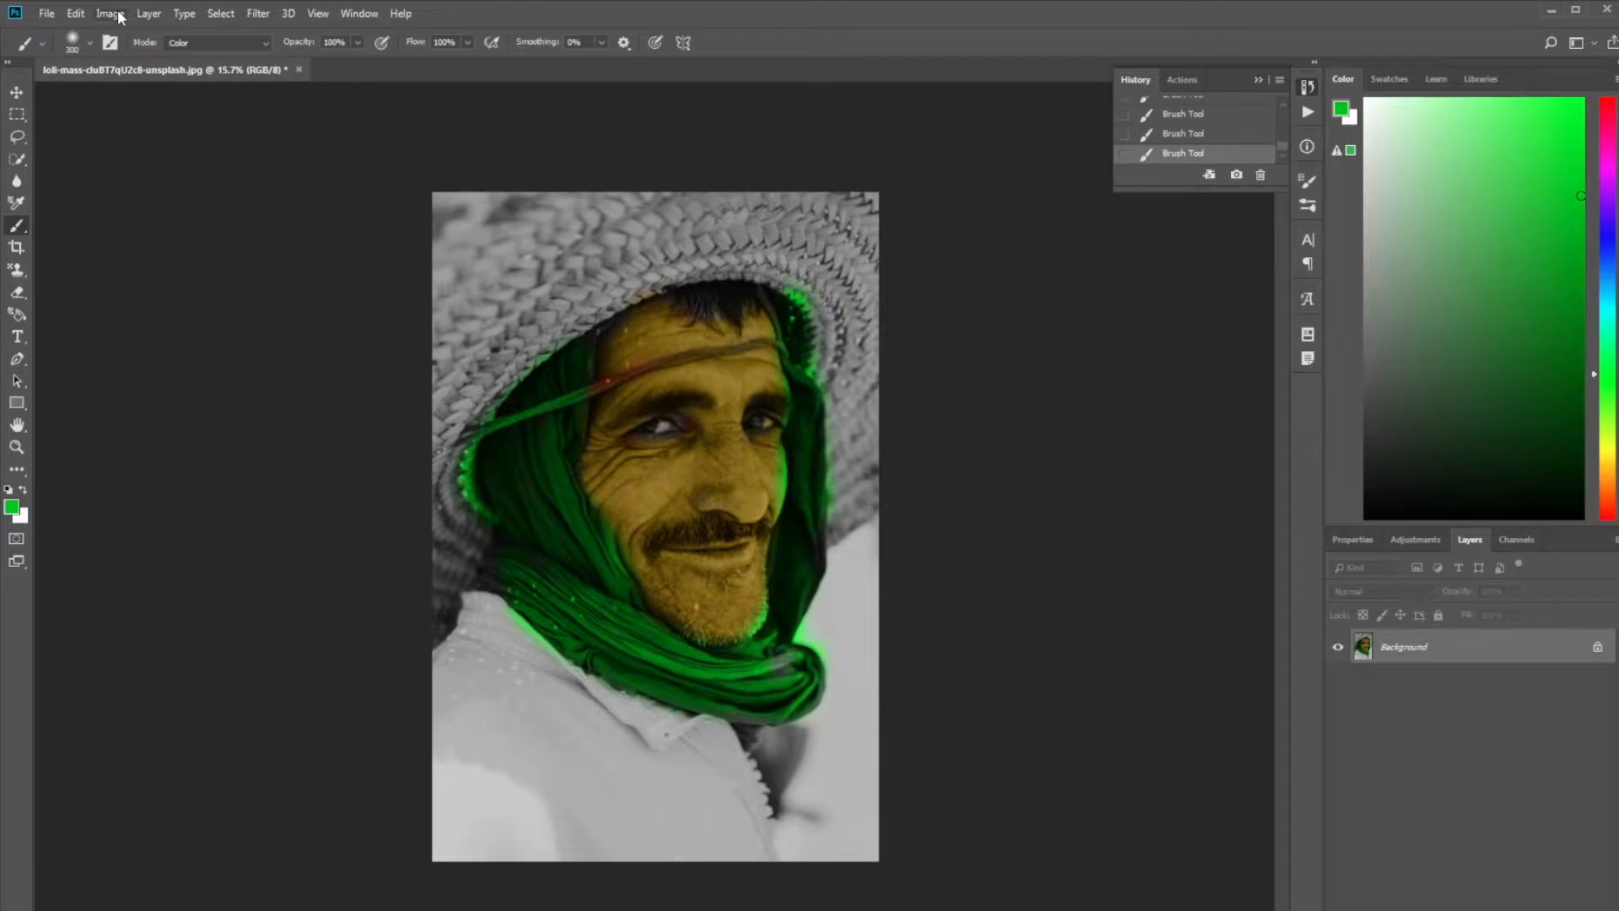
- Revert the portrait to its saved color version and convert it to Grayscale, discarding the color information
{"action": "left_click", "coordinate": [44, 14]}
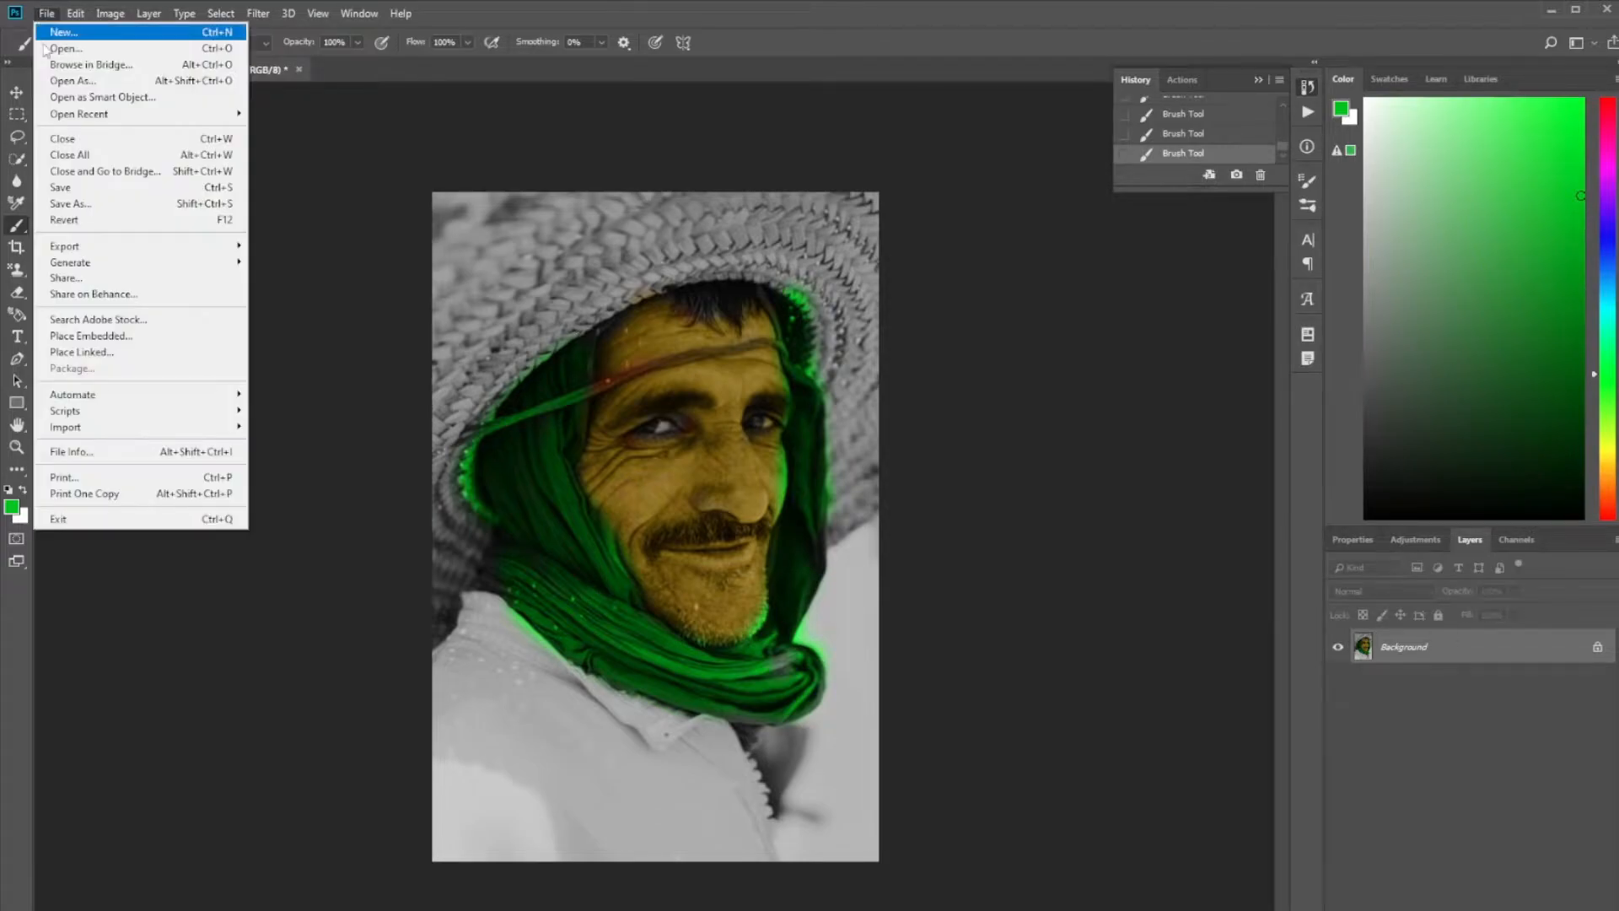
{"action": "left_click", "coordinate": [77, 226]}
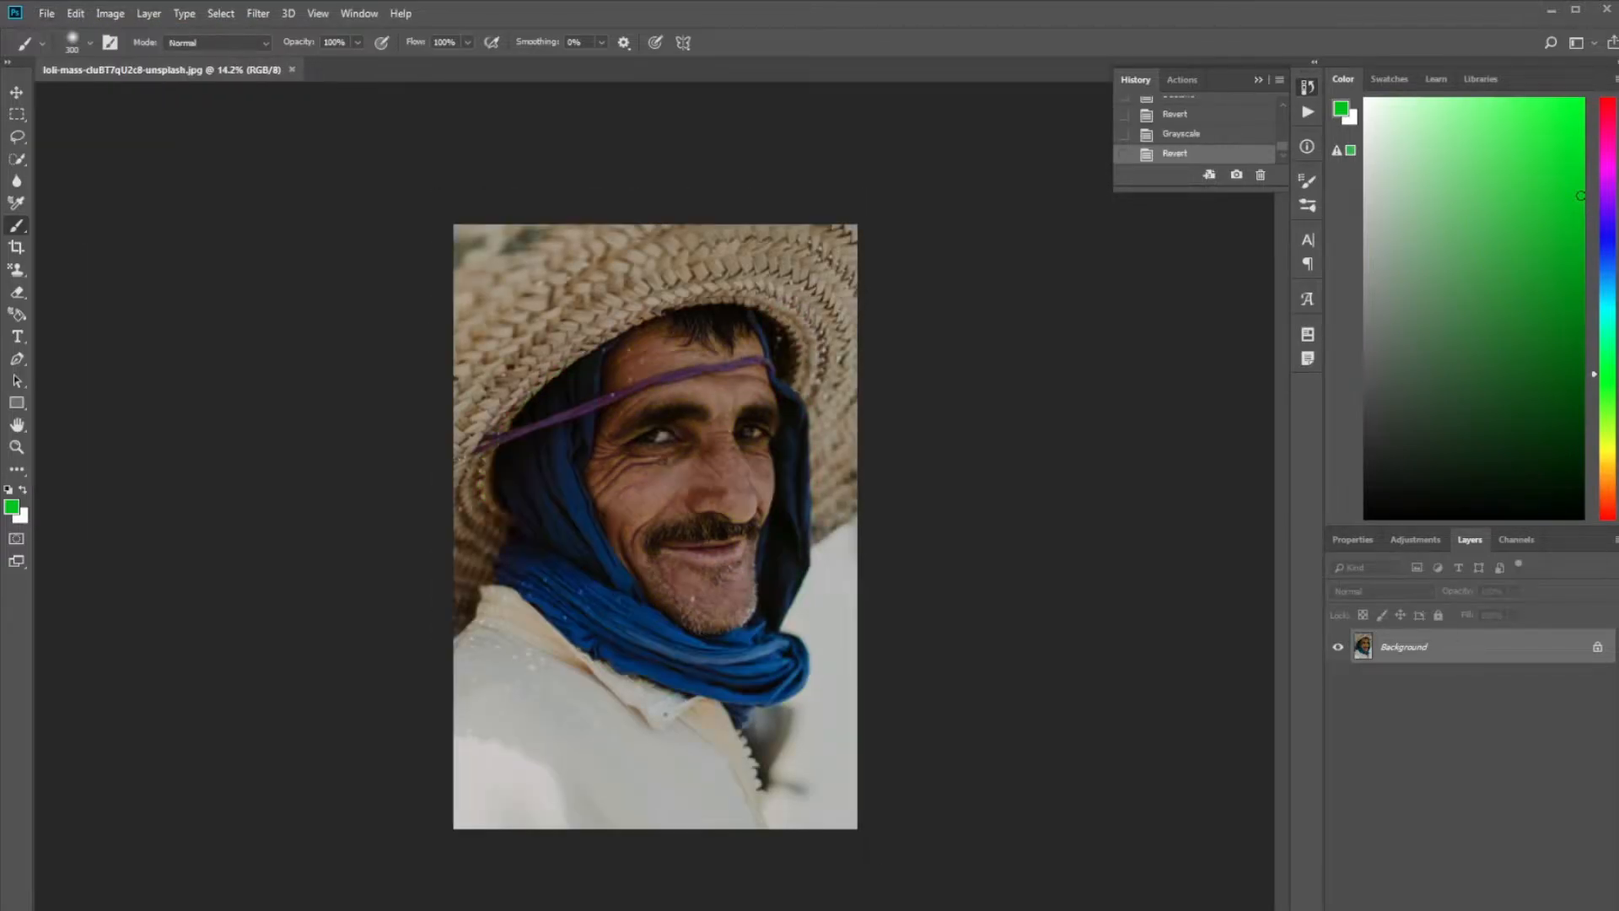
{"action": "left_click", "coordinate": [108, 15]}
{"action": "mouse_move", "coordinate": [178, 40]}
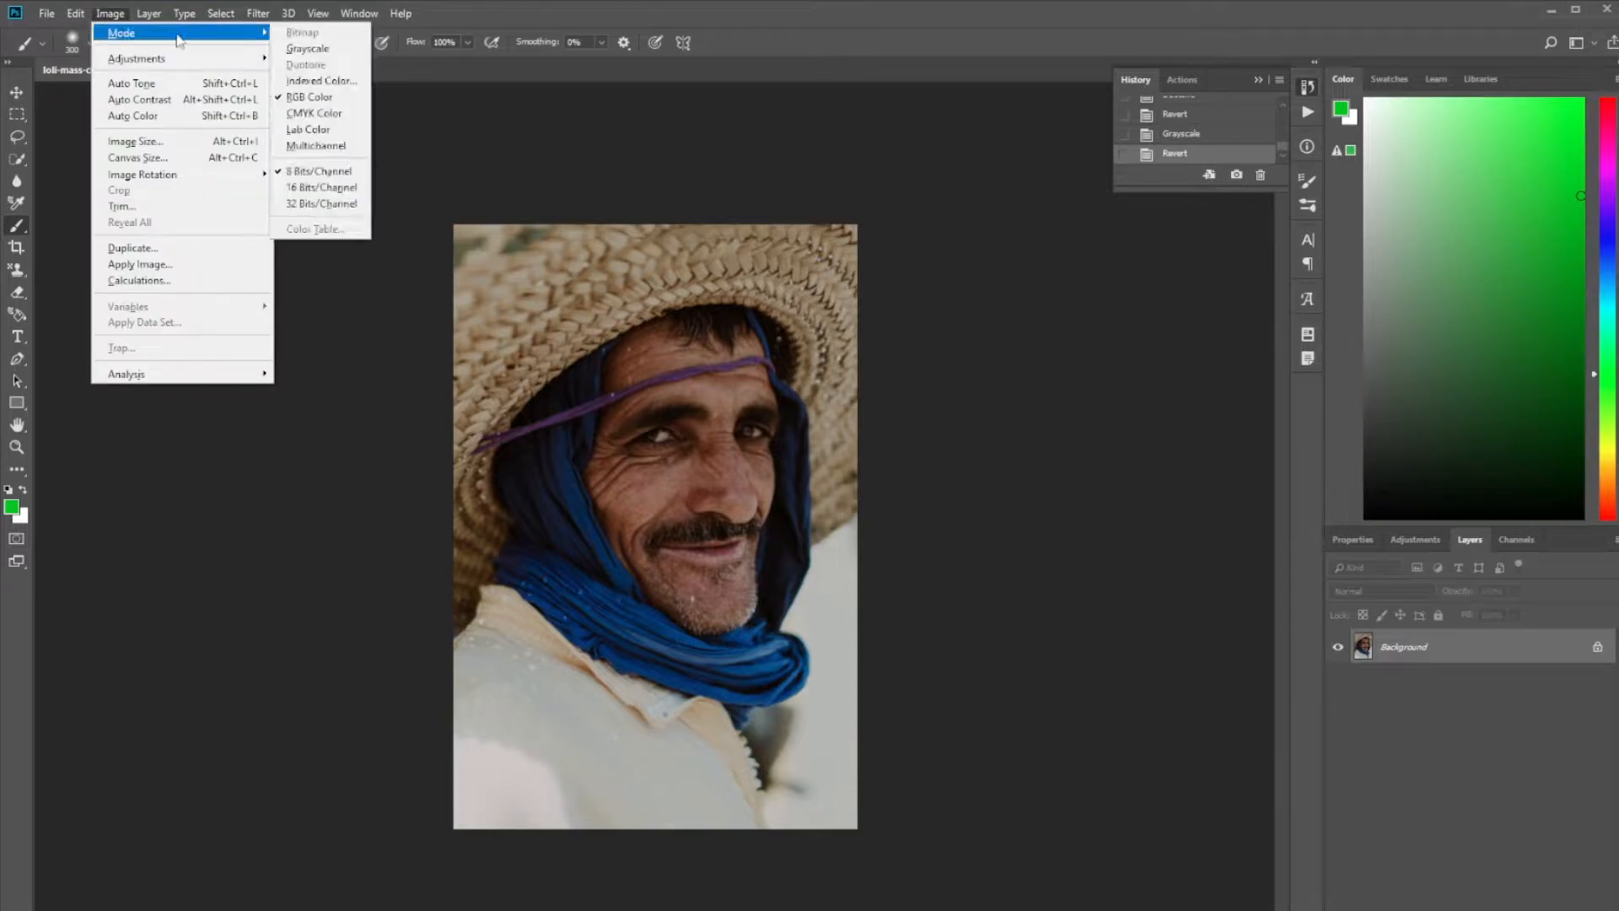
{"action": "left_click", "coordinate": [343, 53]}
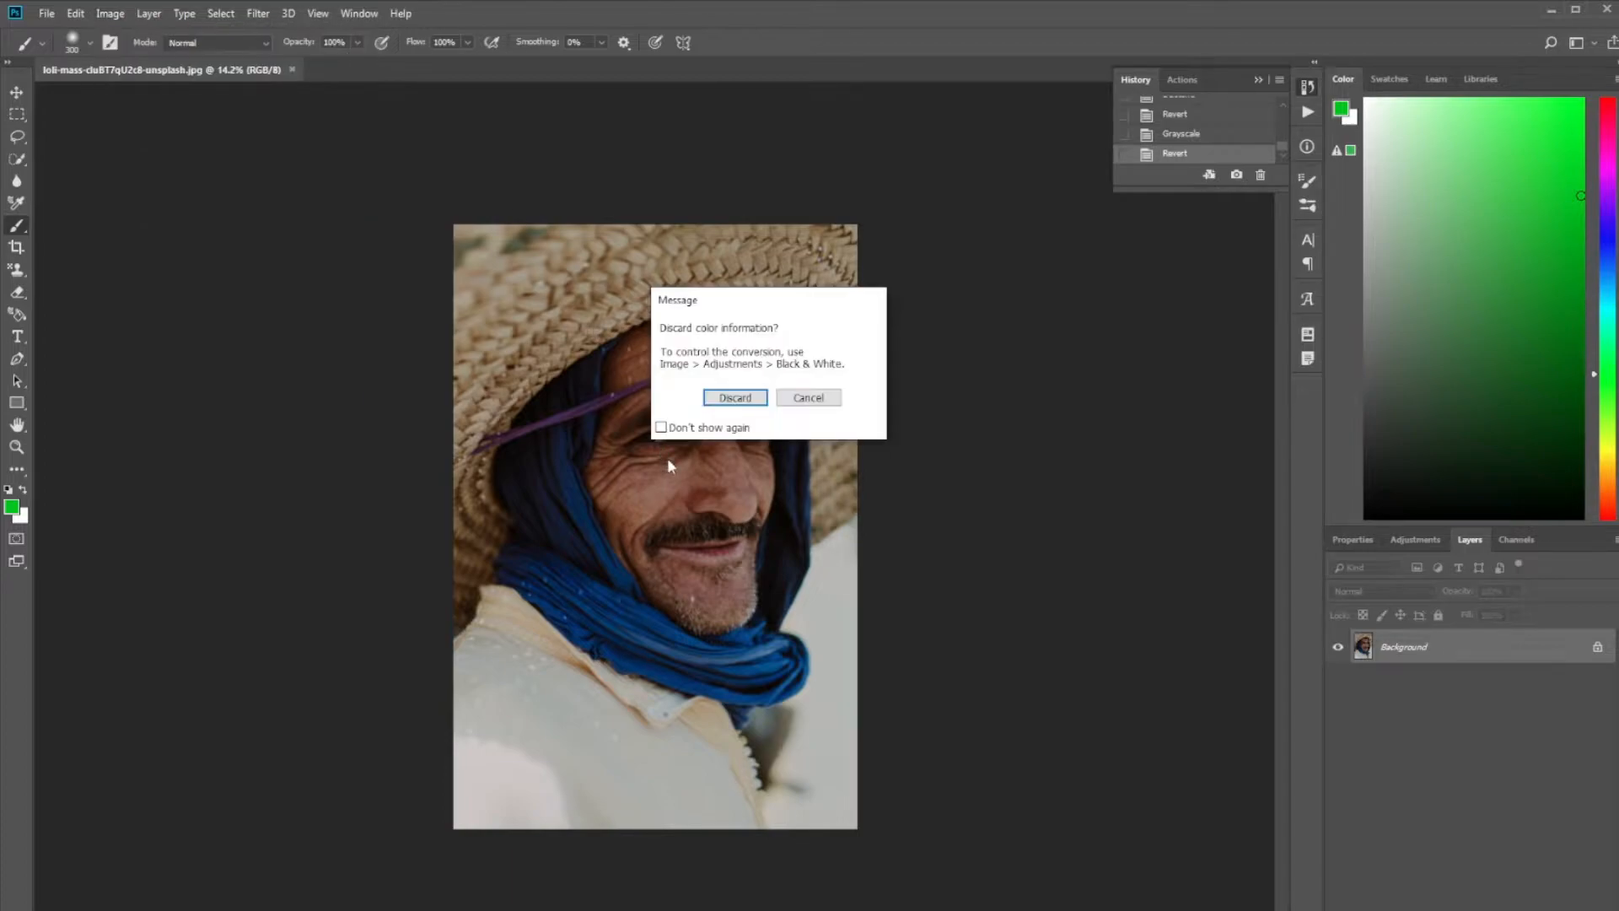
{"action": "left_click", "coordinate": [739, 400]}
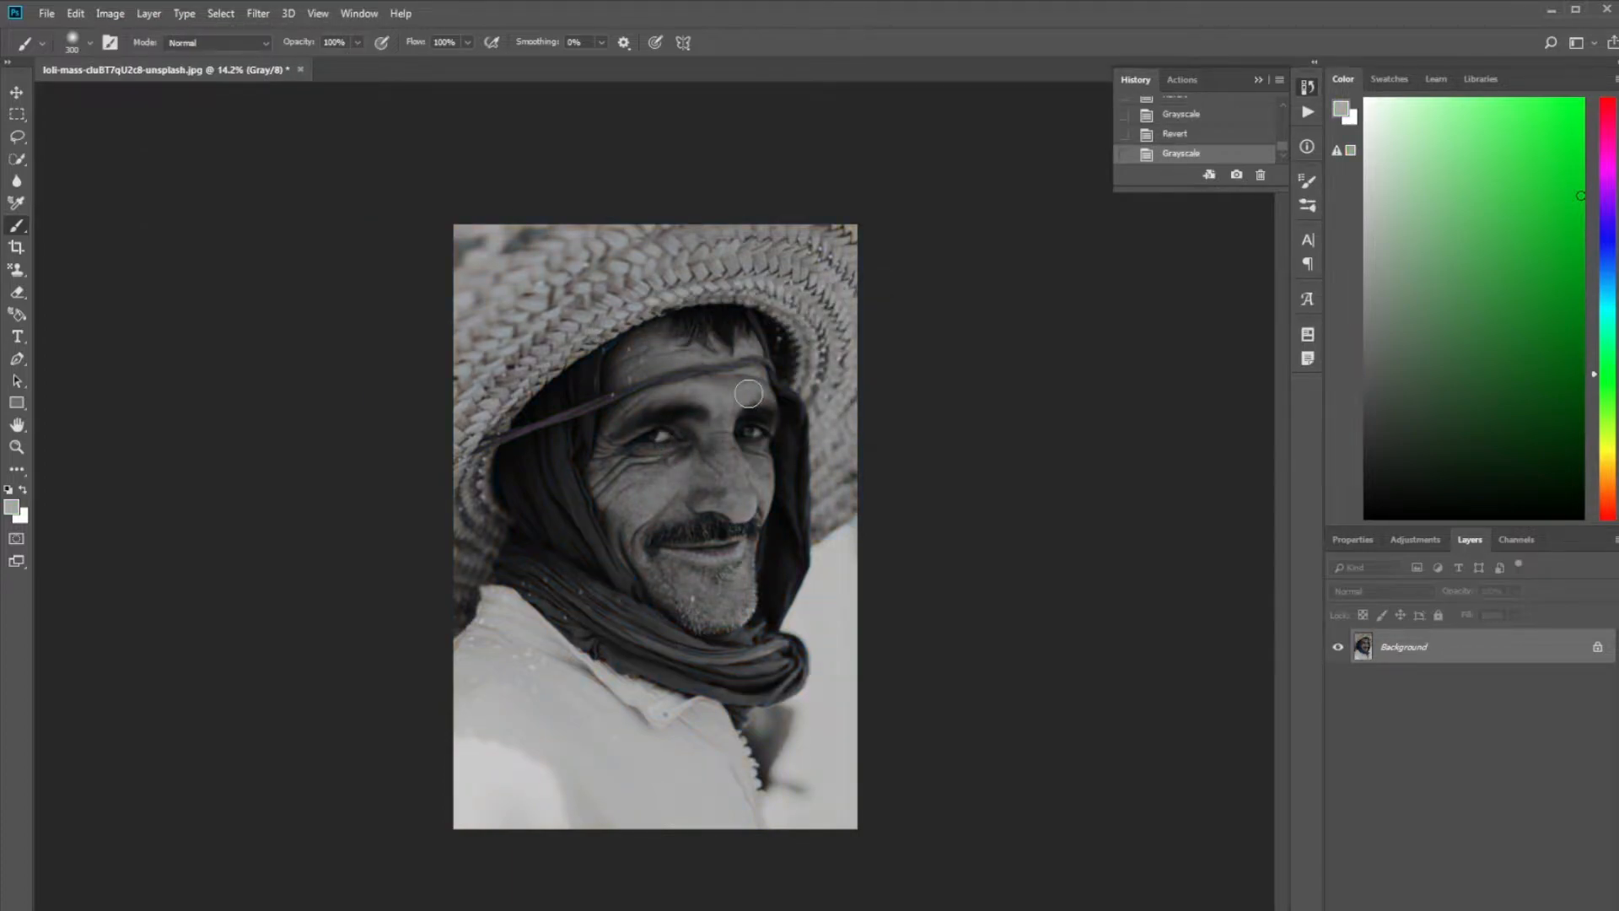
- Start converting the grayscale portrait to Duotone mode and apply the green 349 bl 4 preset
{"action": "left_click", "coordinate": [110, 14]}
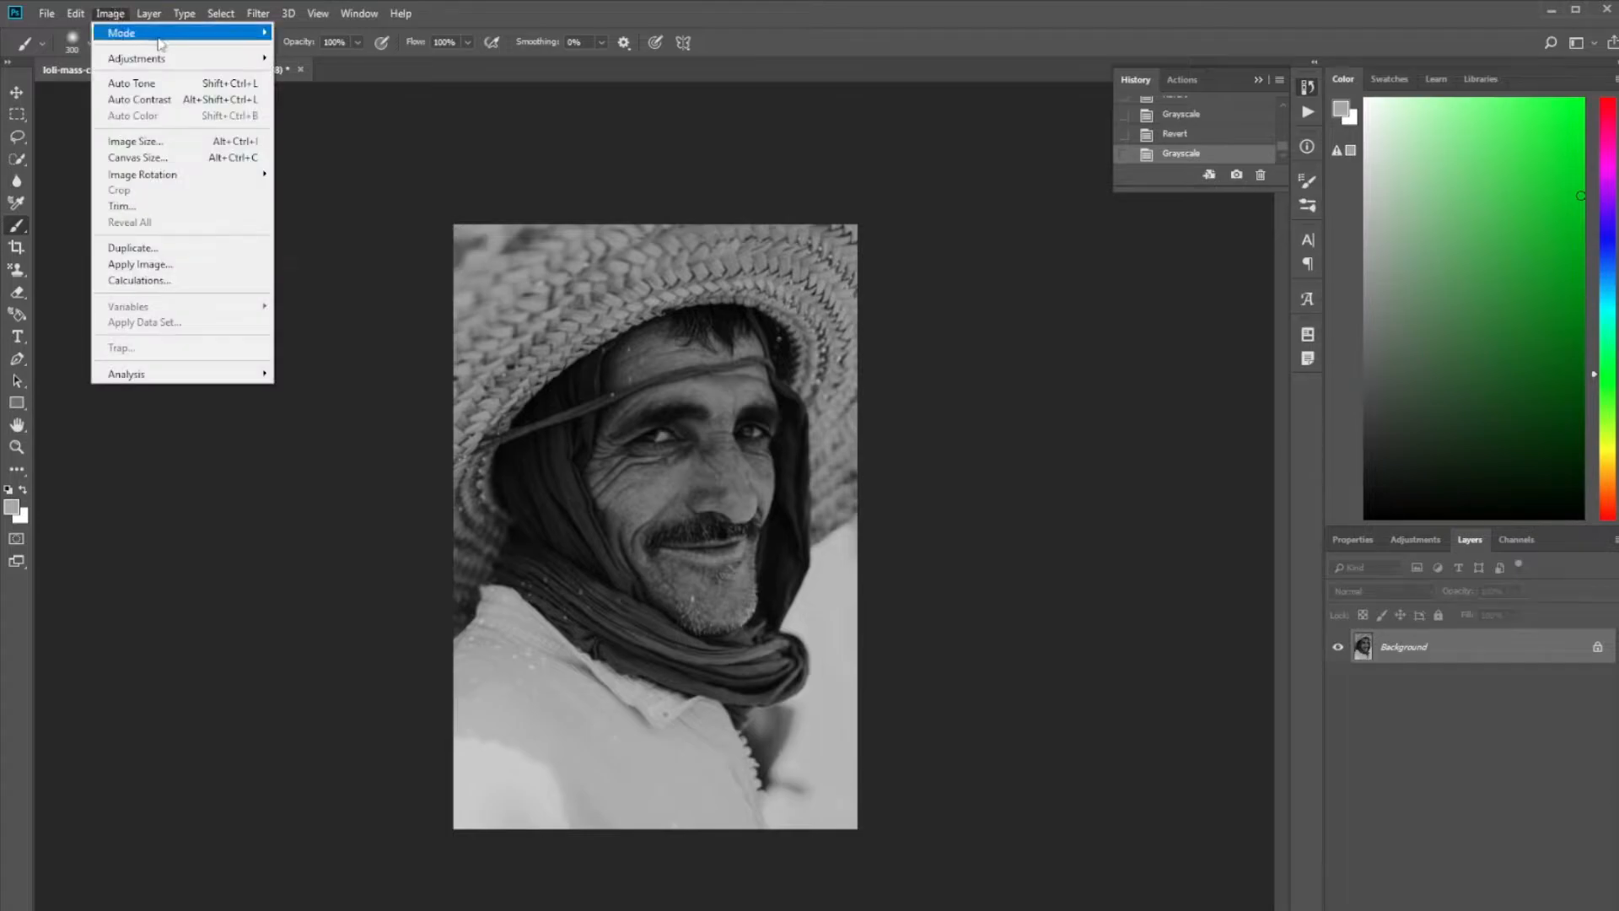
{"action": "mouse_move", "coordinate": [236, 44]}
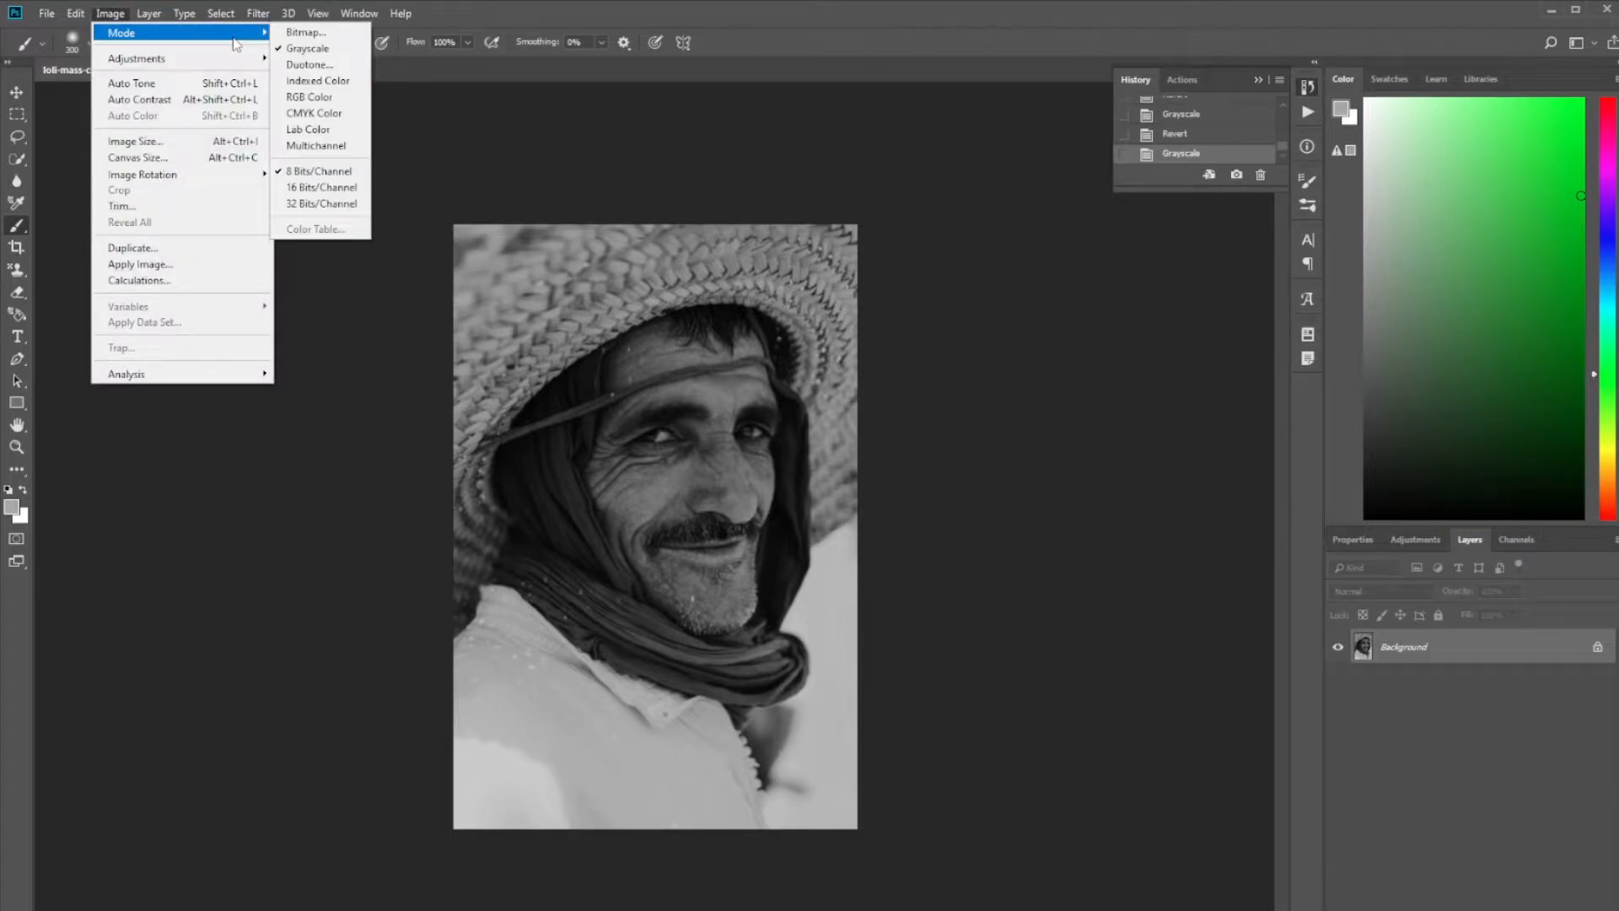
{"action": "left_click", "coordinate": [327, 69]}
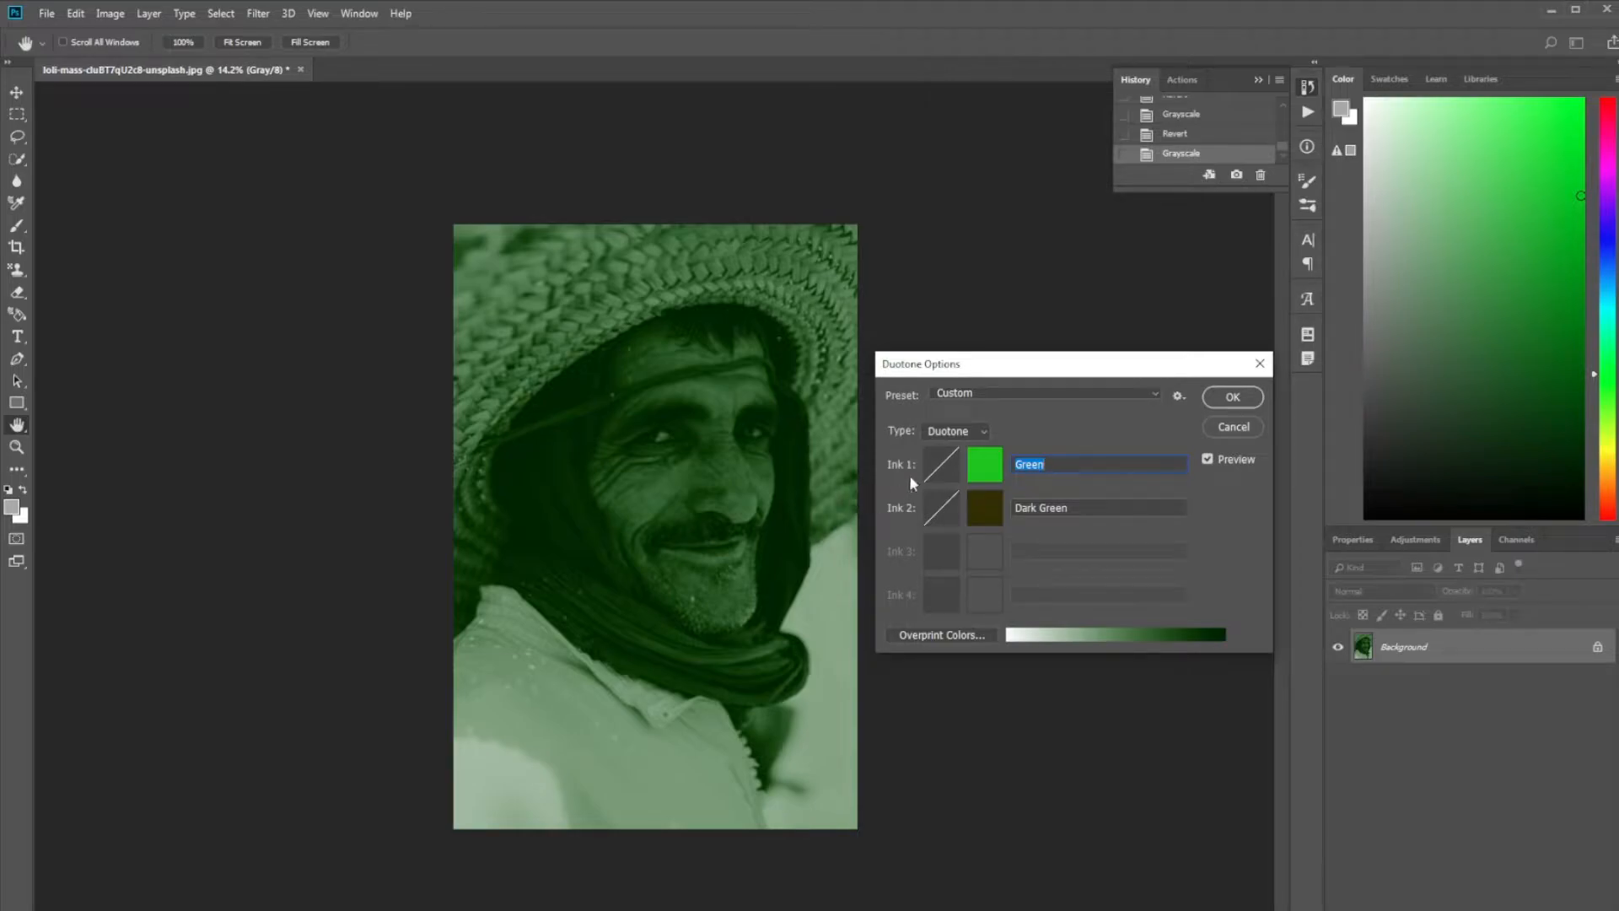
{"action": "left_click", "coordinate": [1111, 393]}
{"action": "left_click", "coordinate": [1070, 397]}
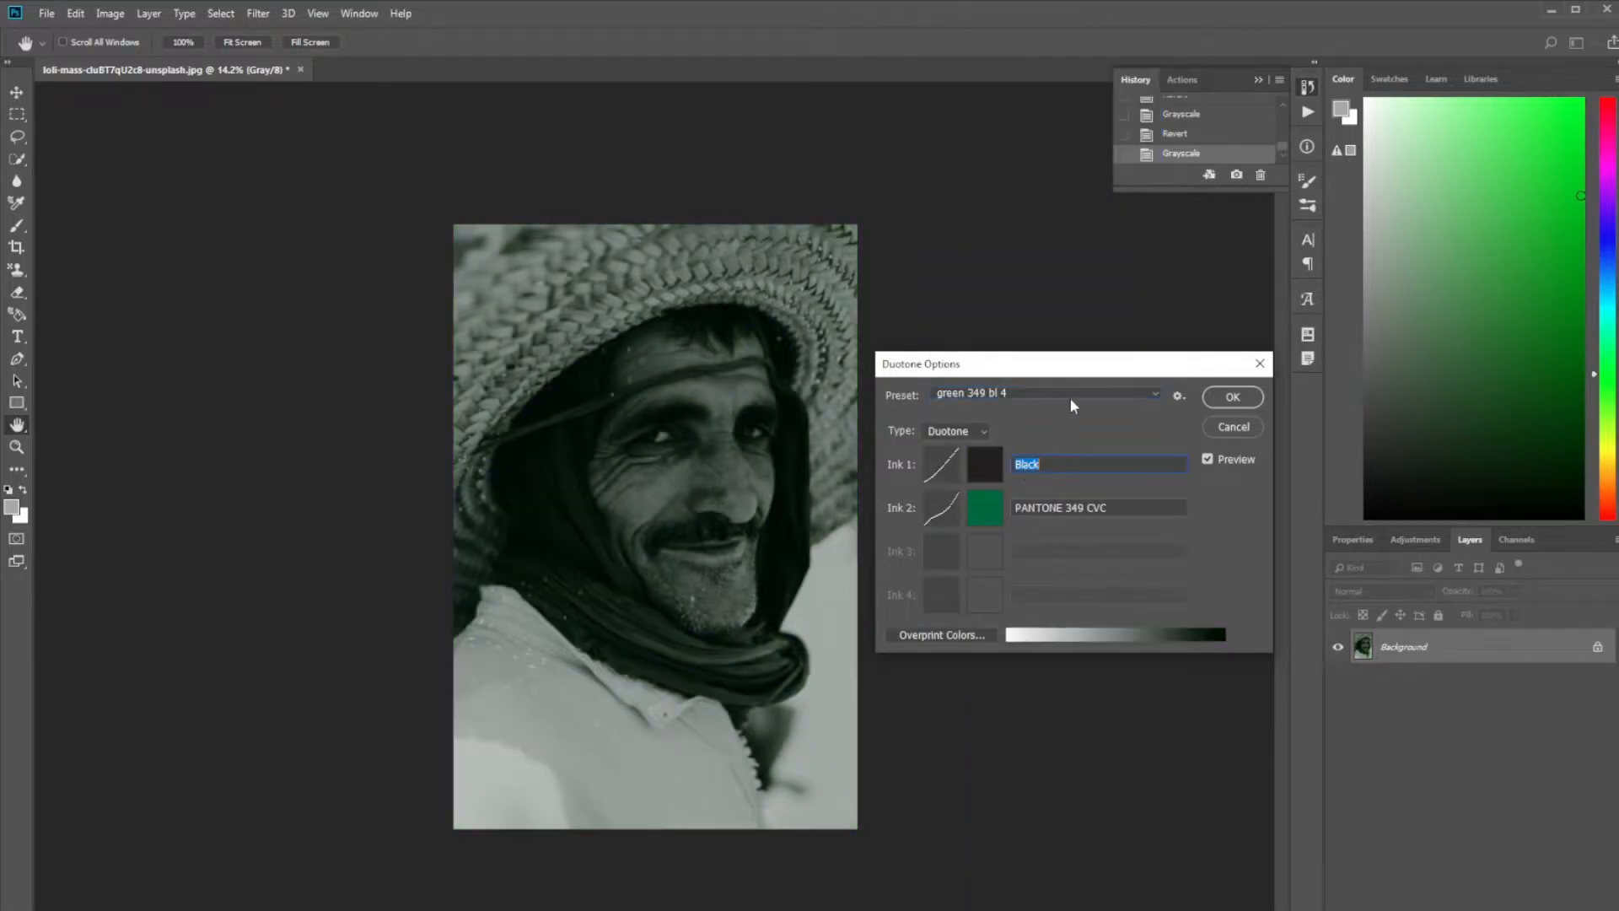
- Try the Cool Gray 7 bl 4 duotone preset and another one, and settle on the red 485 bl 3 preset
{"action": "left_click", "coordinate": [1070, 397]}
{"action": "left_click", "coordinate": [1046, 223]}
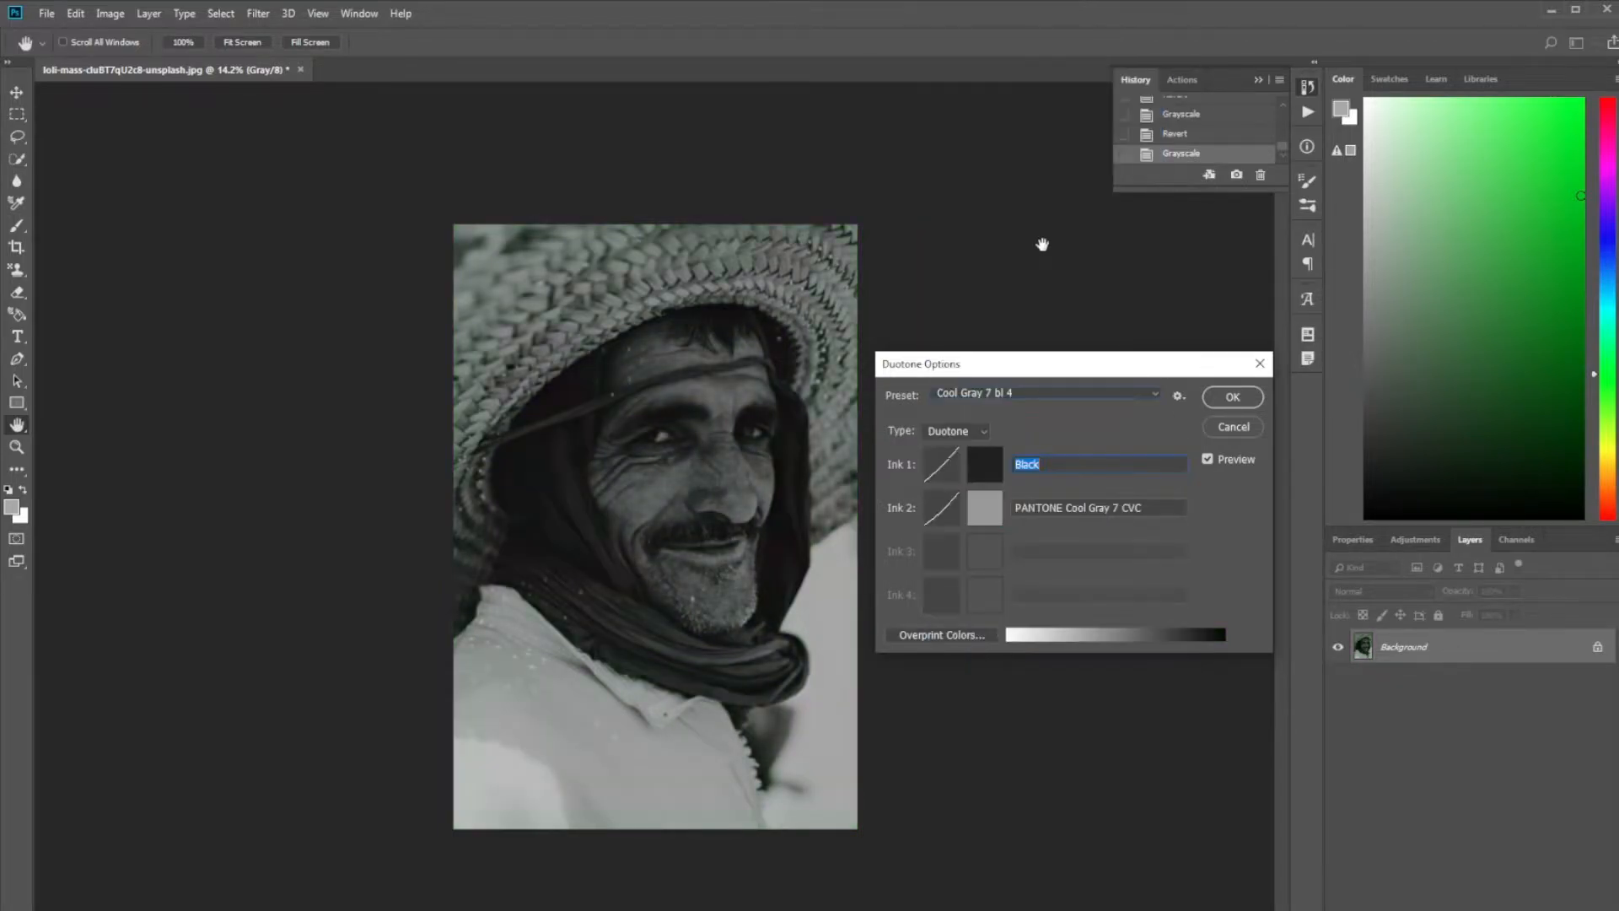
{"action": "left_click", "coordinate": [1077, 395]}
{"action": "left_click", "coordinate": [1054, 476]}
{"action": "left_click", "coordinate": [1071, 391]}
{"action": "left_click", "coordinate": [1009, 703]}
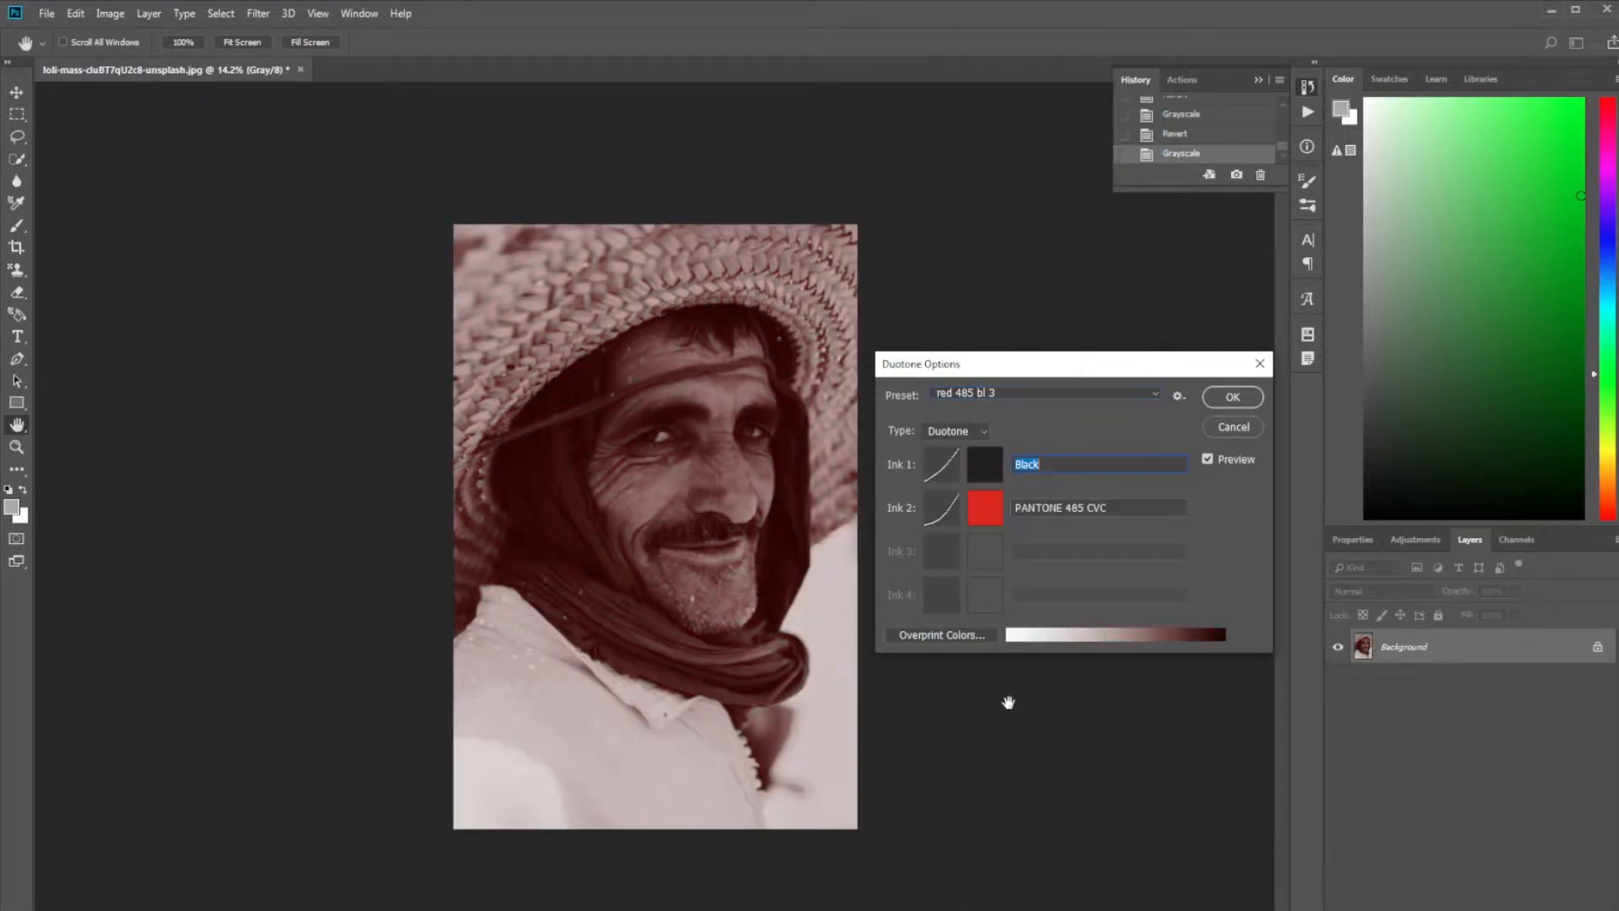
- Change the duotone type to Monotone and look at the color selection for Ink 1 without changing it
{"action": "left_click", "coordinate": [981, 434]}
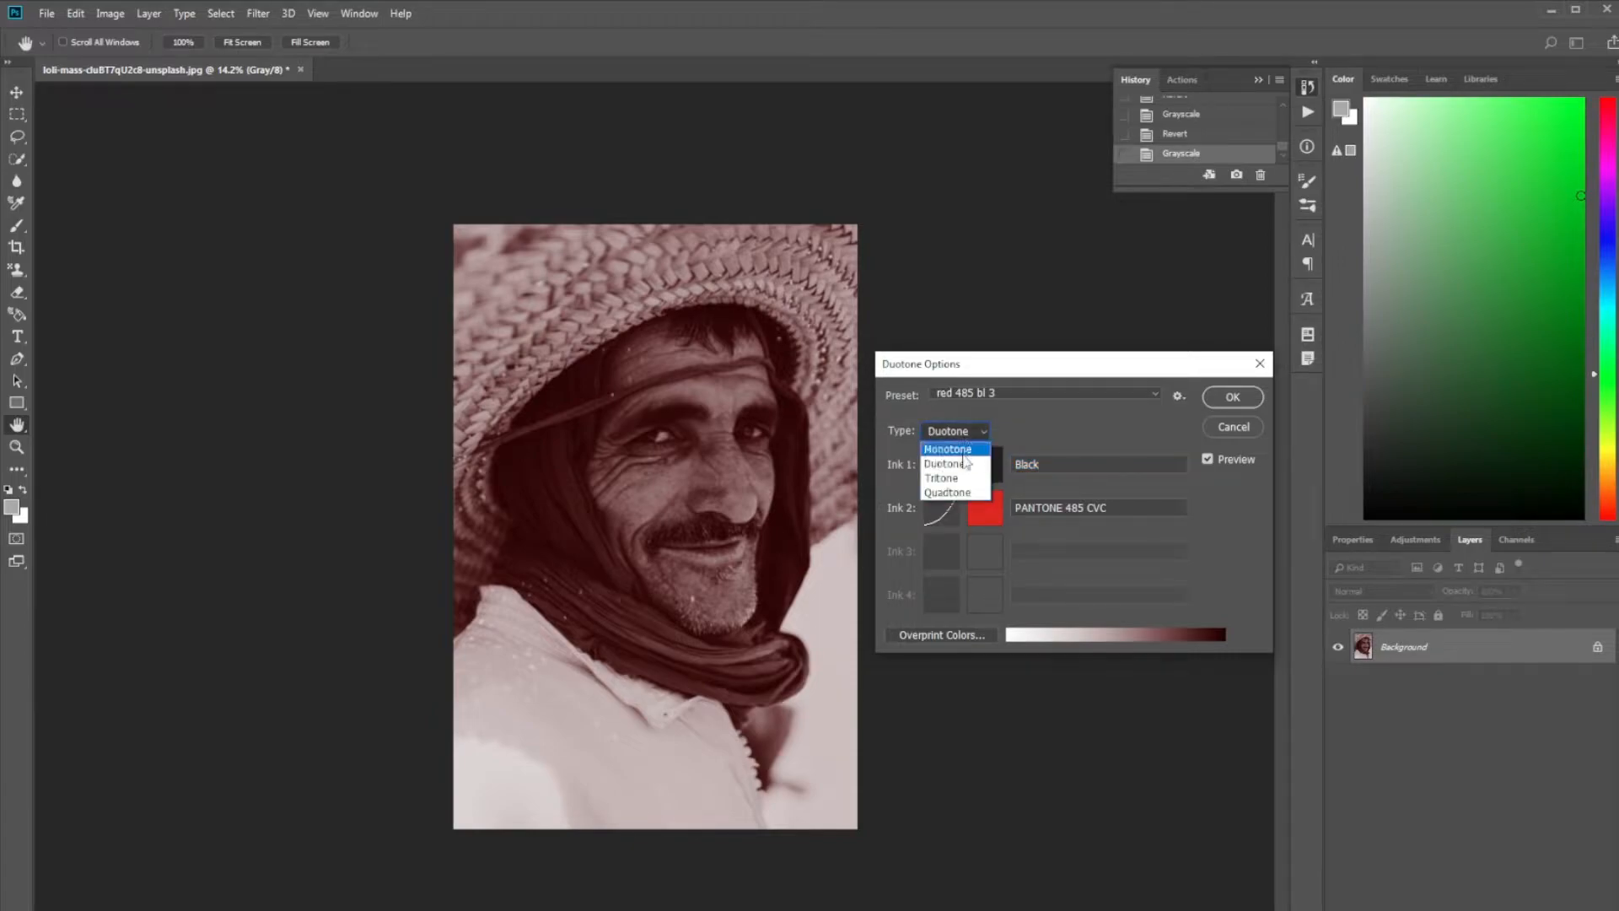
{"action": "left_click", "coordinate": [948, 449]}
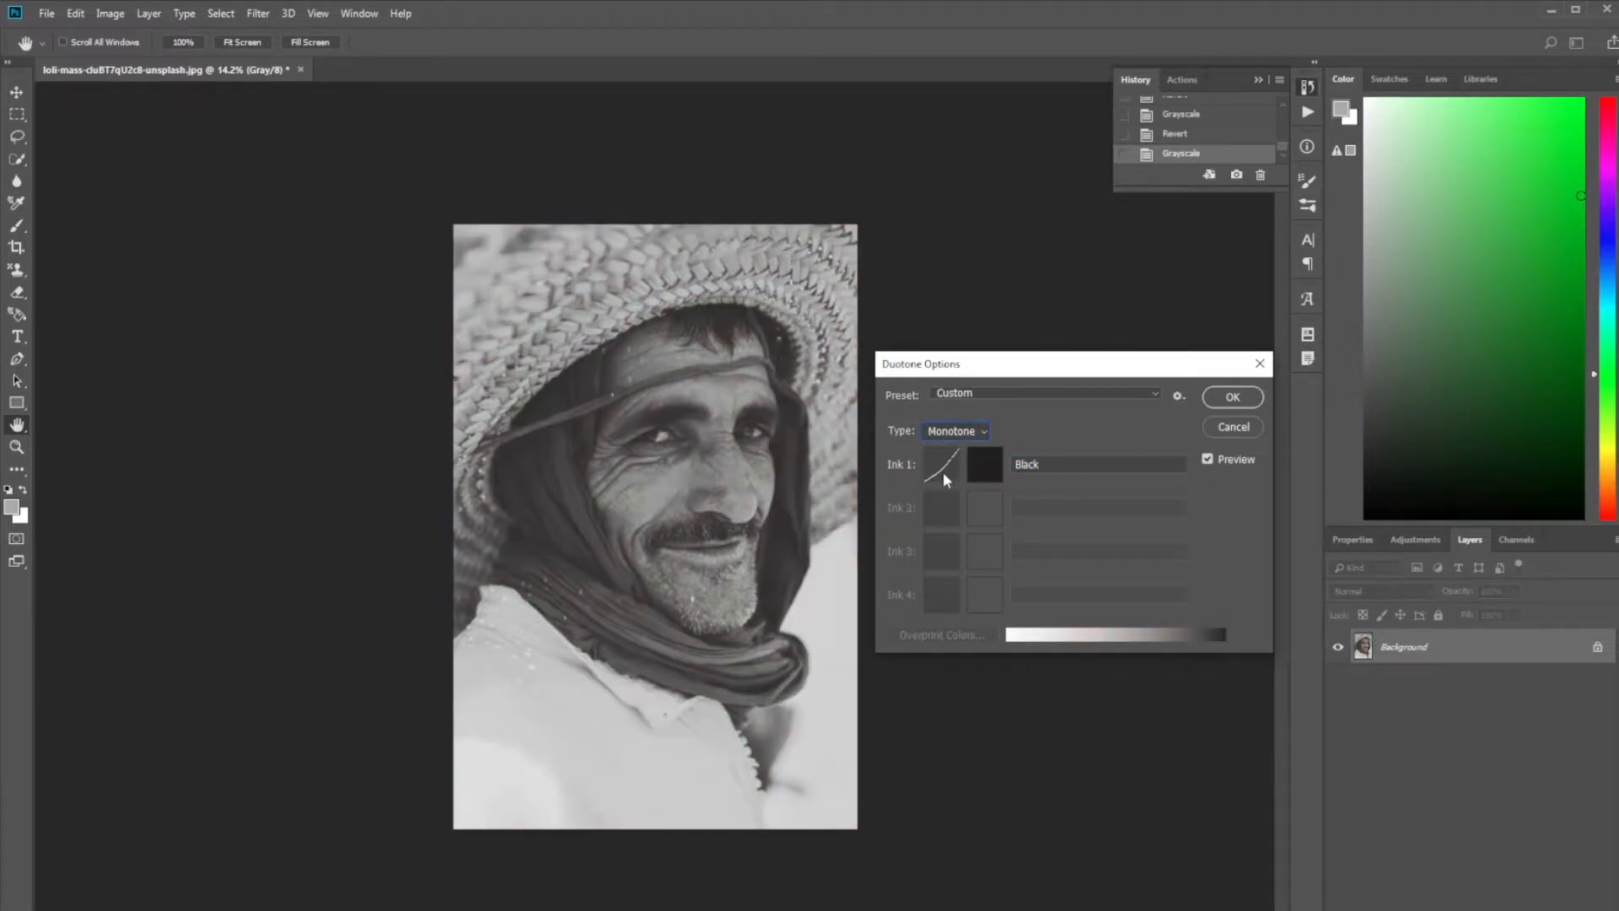
{"action": "left_click", "coordinate": [990, 468]}
{"action": "left_click", "coordinate": [858, 651]}
- Try reshaping the midtones of the Ink 1 duotone curve and discard the adjustment
{"action": "left_click", "coordinate": [942, 468]}
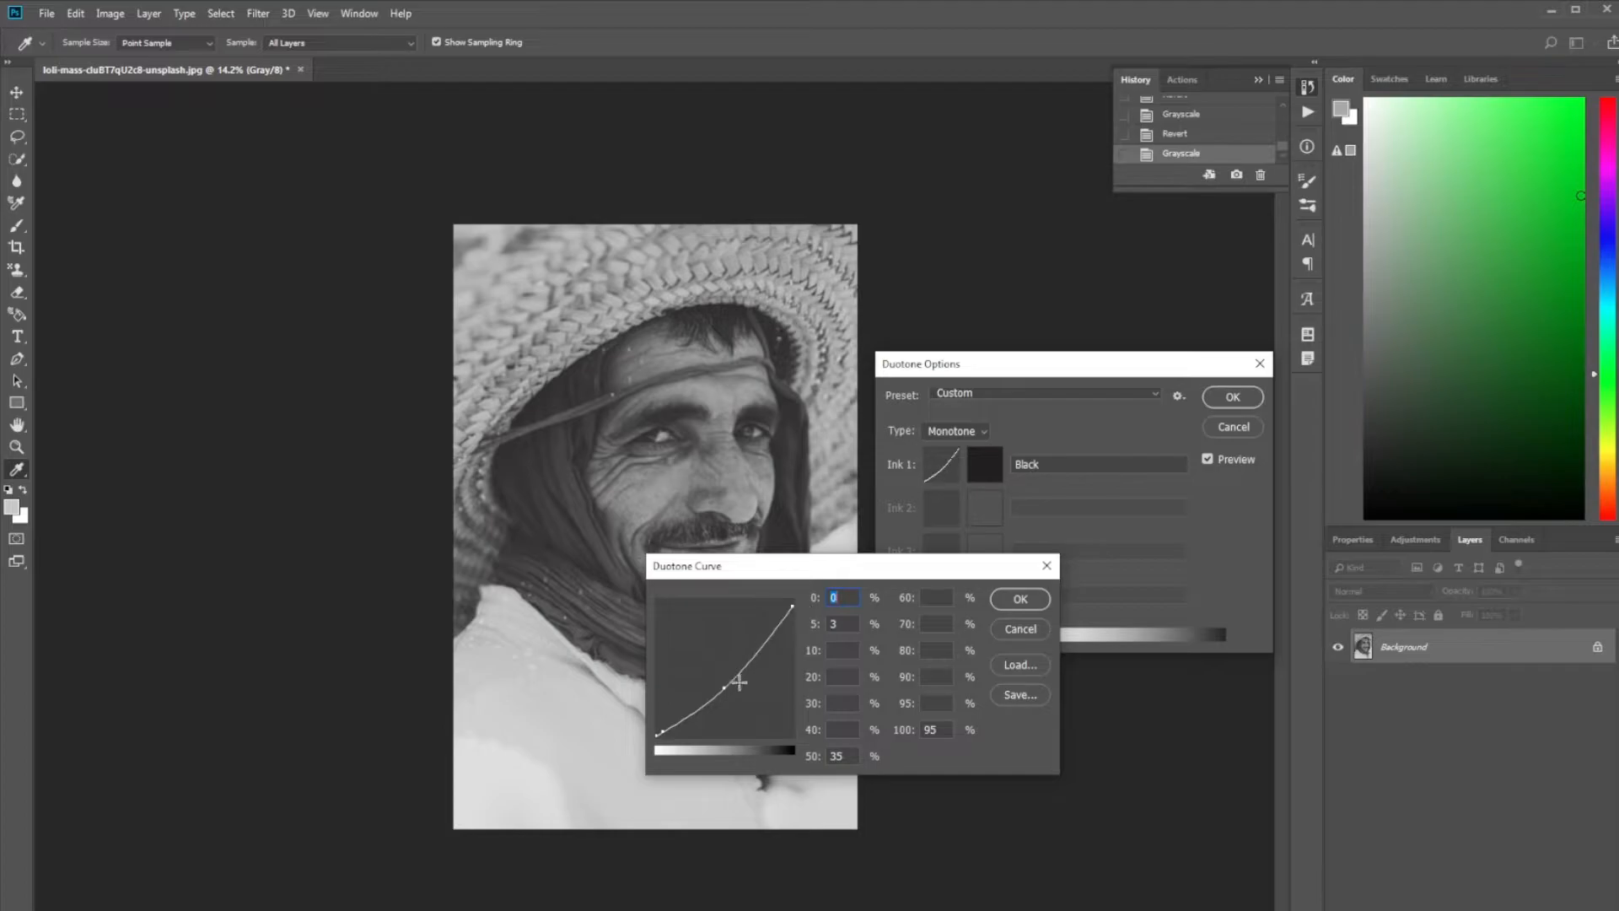
{"action": "mouse_move", "coordinate": [726, 688]}
{"action": "left_mouse_down"}
{"action": "mouse_move", "coordinate": [724, 668]}
{"action": "mouse_move", "coordinate": [739, 697]}
{"action": "mouse_move", "coordinate": [738, 646]}
{"action": "mouse_move", "coordinate": [724, 691]}
{"action": "mouse_move", "coordinate": [743, 655]}
{"action": "mouse_move", "coordinate": [715, 677]}
{"action": "left_mouse_up"}
{"action": "left_click", "coordinate": [715, 675]}
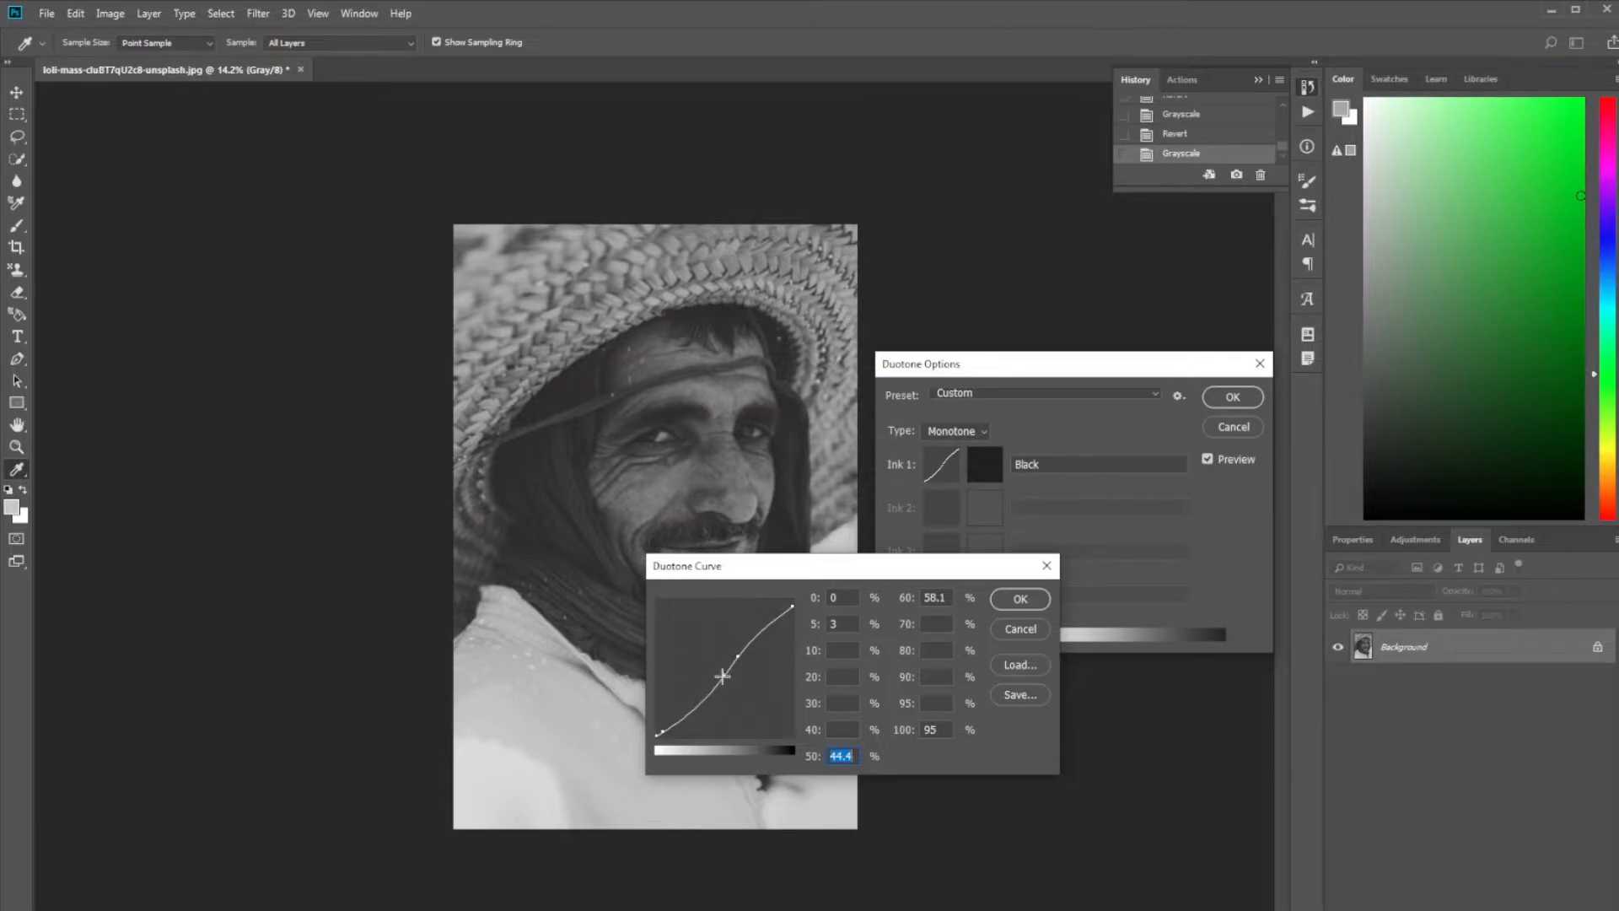
{"action": "left_click_drag", "start_coordinate": [727, 675], "coordinate": [750, 700]}
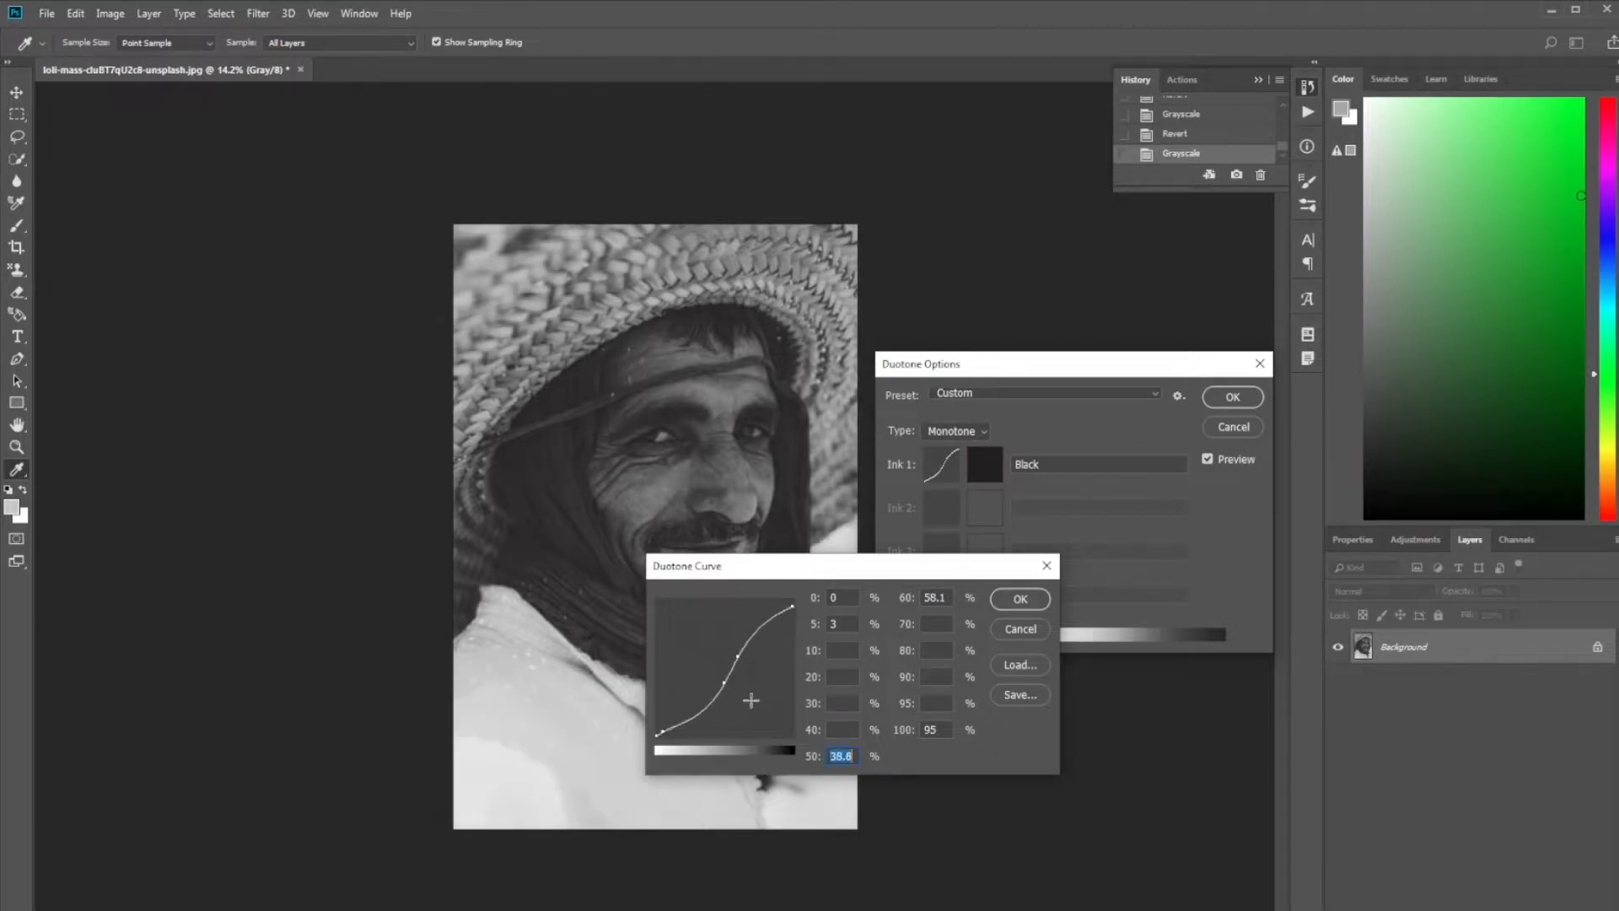
{"action": "left_click", "coordinate": [1035, 625]}
- Try a light pink for Ink 1, and set it to a dark red with hue 347, saturation 100% and brightness 34%
{"action": "left_click", "coordinate": [988, 458]}
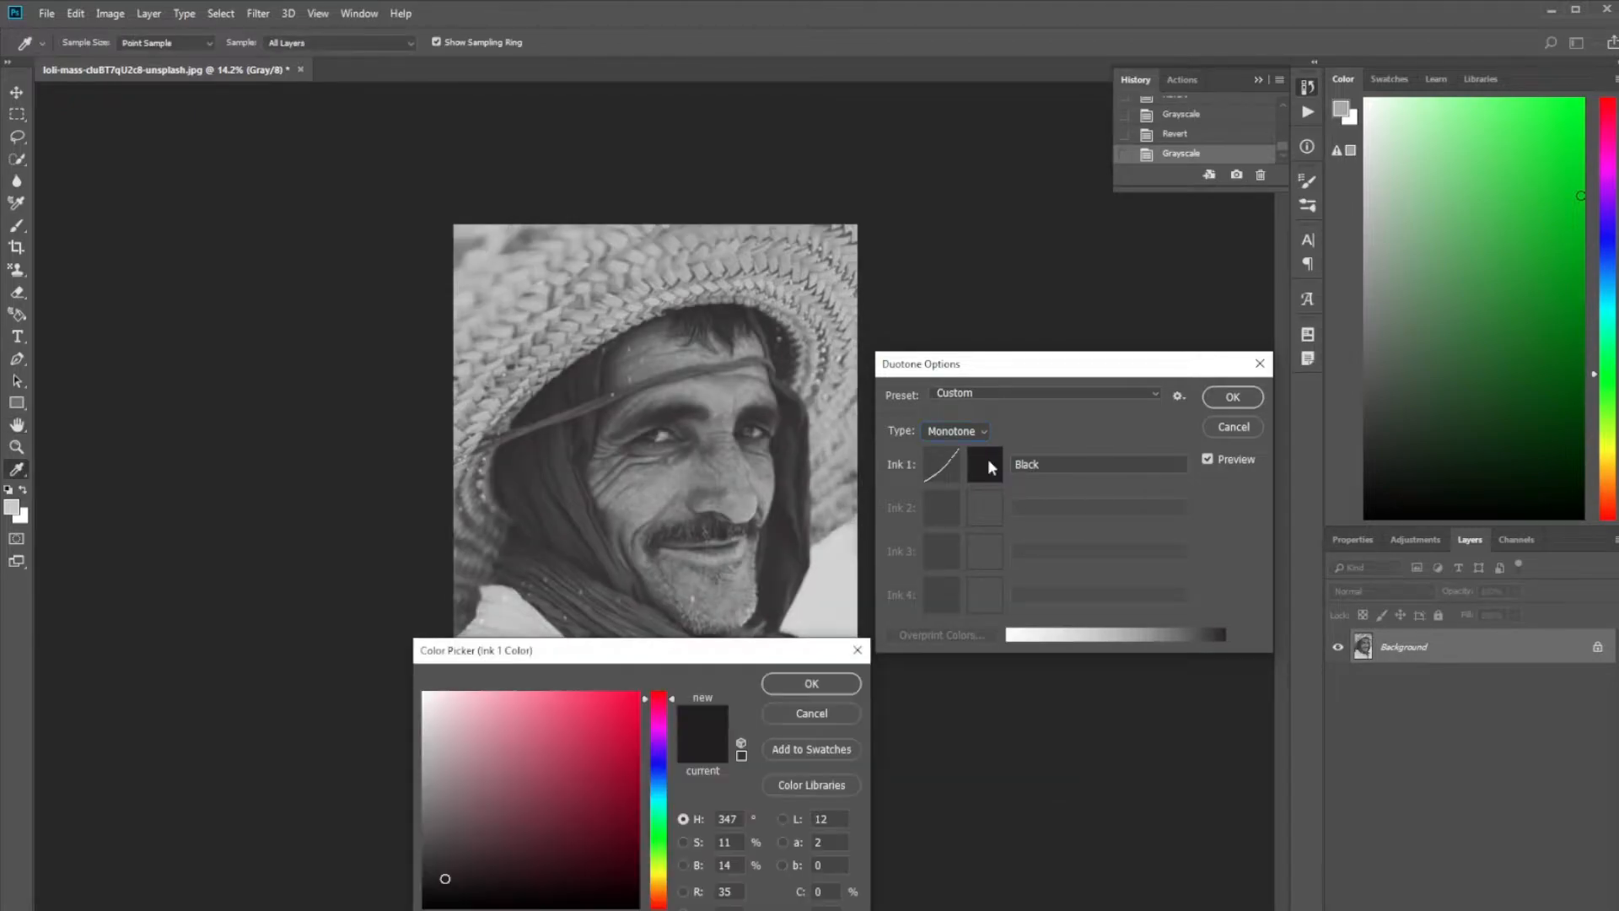
{"action": "left_click", "coordinate": [600, 763]}
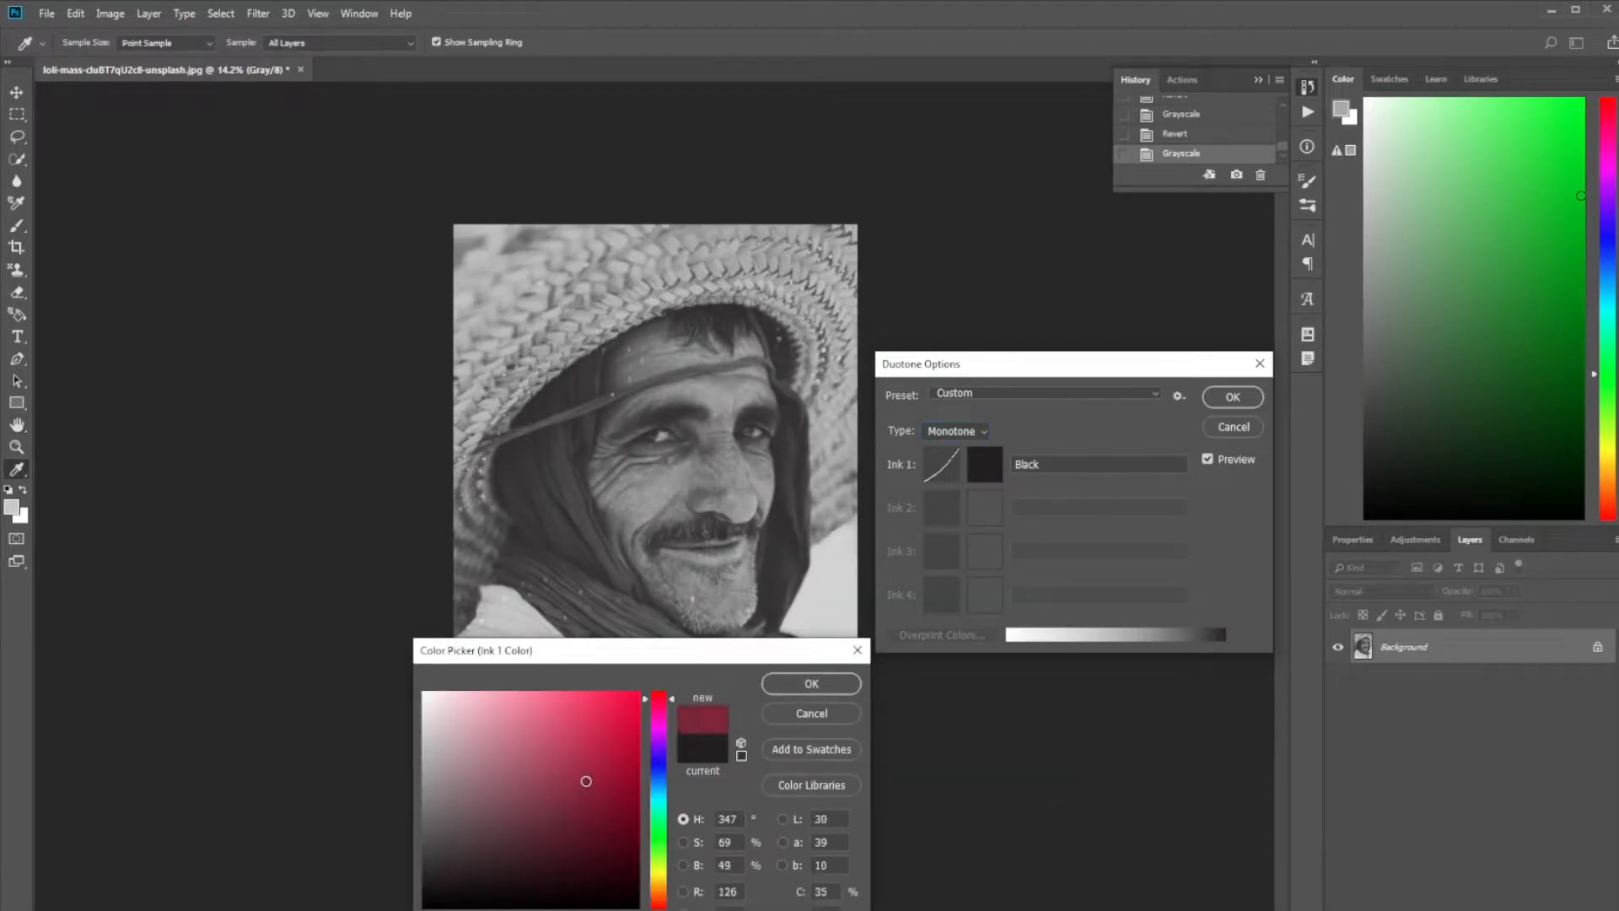
{"action": "left_click", "coordinate": [631, 696]}
{"action": "left_click", "coordinate": [546, 692]}
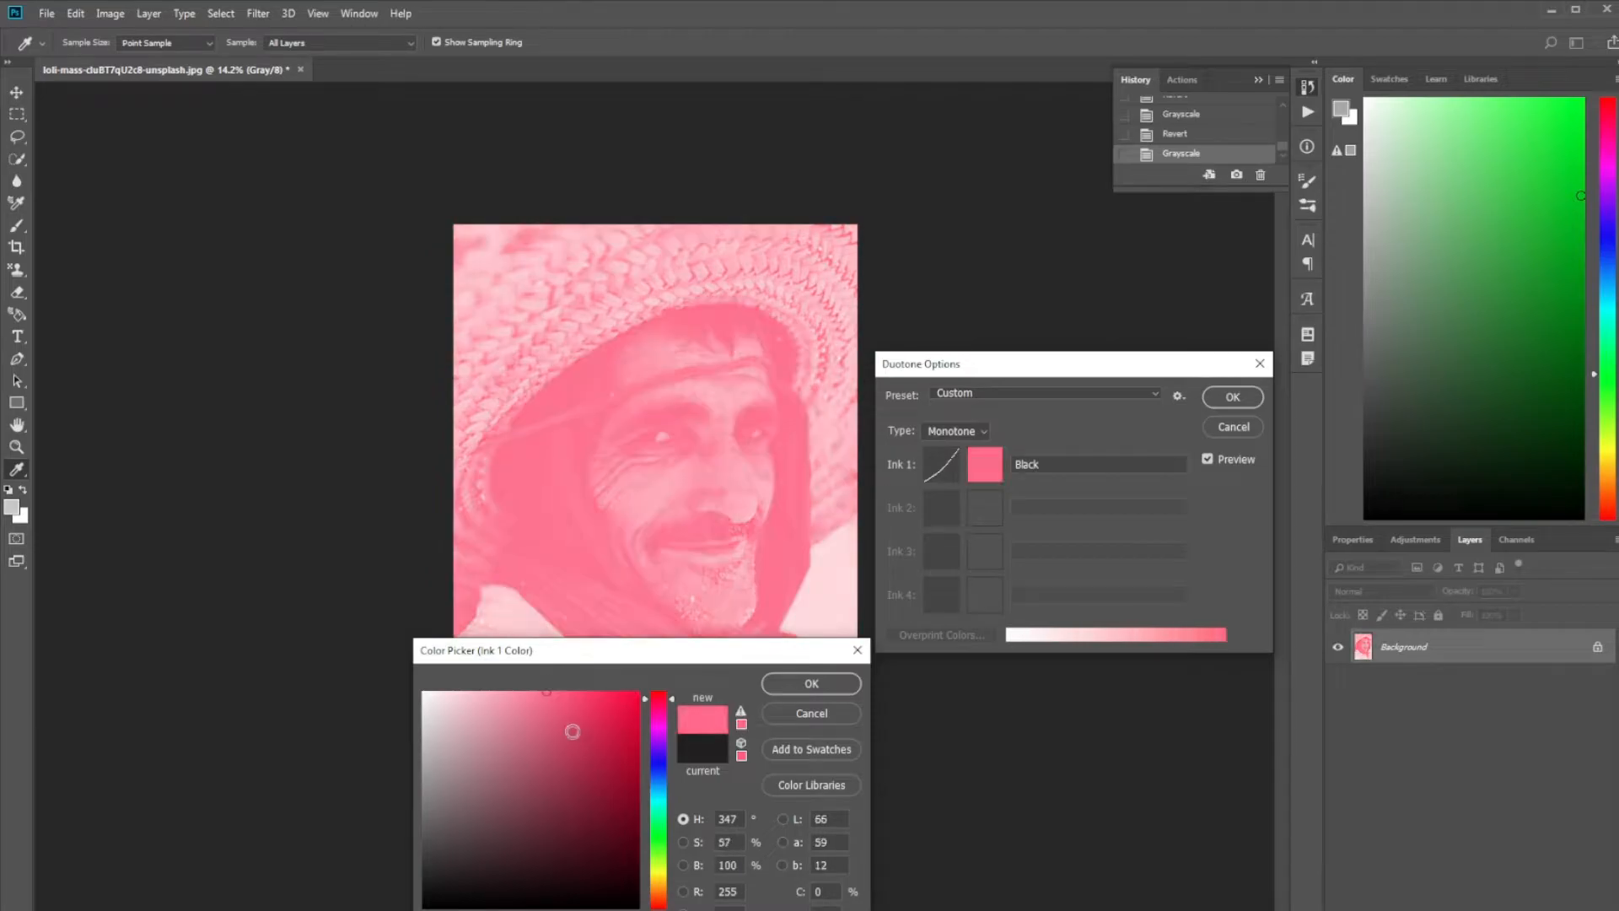
{"action": "mouse_move", "coordinate": [574, 751]}
{"action": "left_mouse_down"}
{"action": "mouse_move", "coordinate": [629, 788]}
{"action": "mouse_move", "coordinate": [629, 853]}
{"action": "mouse_move", "coordinate": [615, 857]}
{"action": "mouse_move", "coordinate": [635, 886]}
{"action": "mouse_move", "coordinate": [638, 835]}
{"action": "left_mouse_up"}
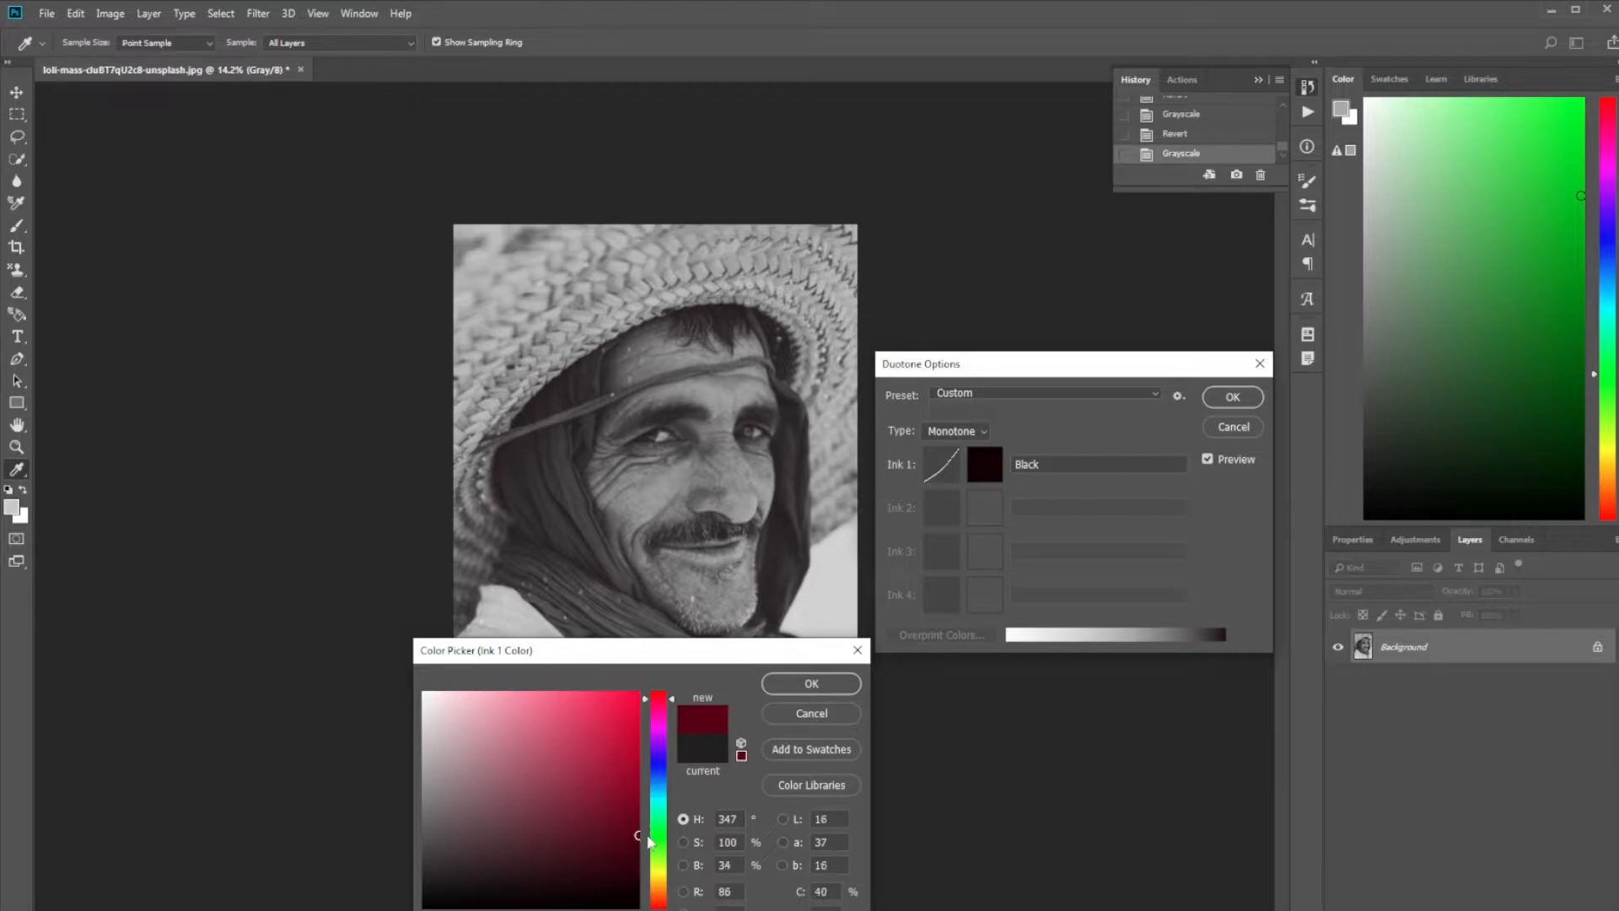
{"action": "left_click", "coordinate": [808, 683]}
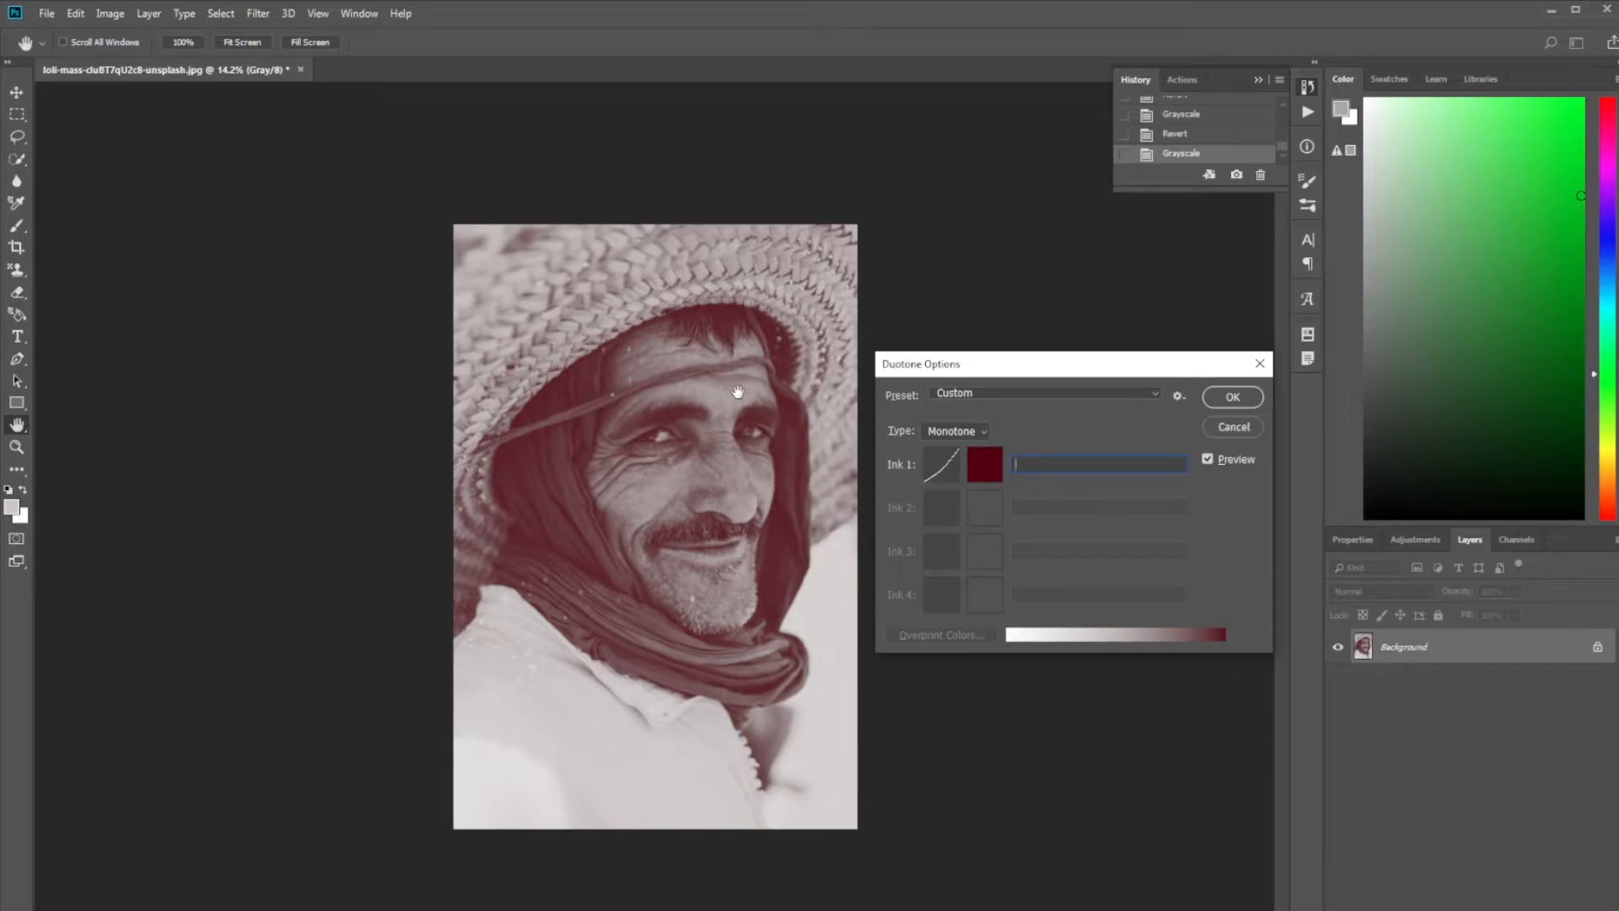
- Switch the type to Duotone and try a bright yellow-green with hue 82 for Ink 2, discarding the color
{"action": "left_click", "coordinate": [950, 432]}
{"action": "left_click", "coordinate": [949, 459]}
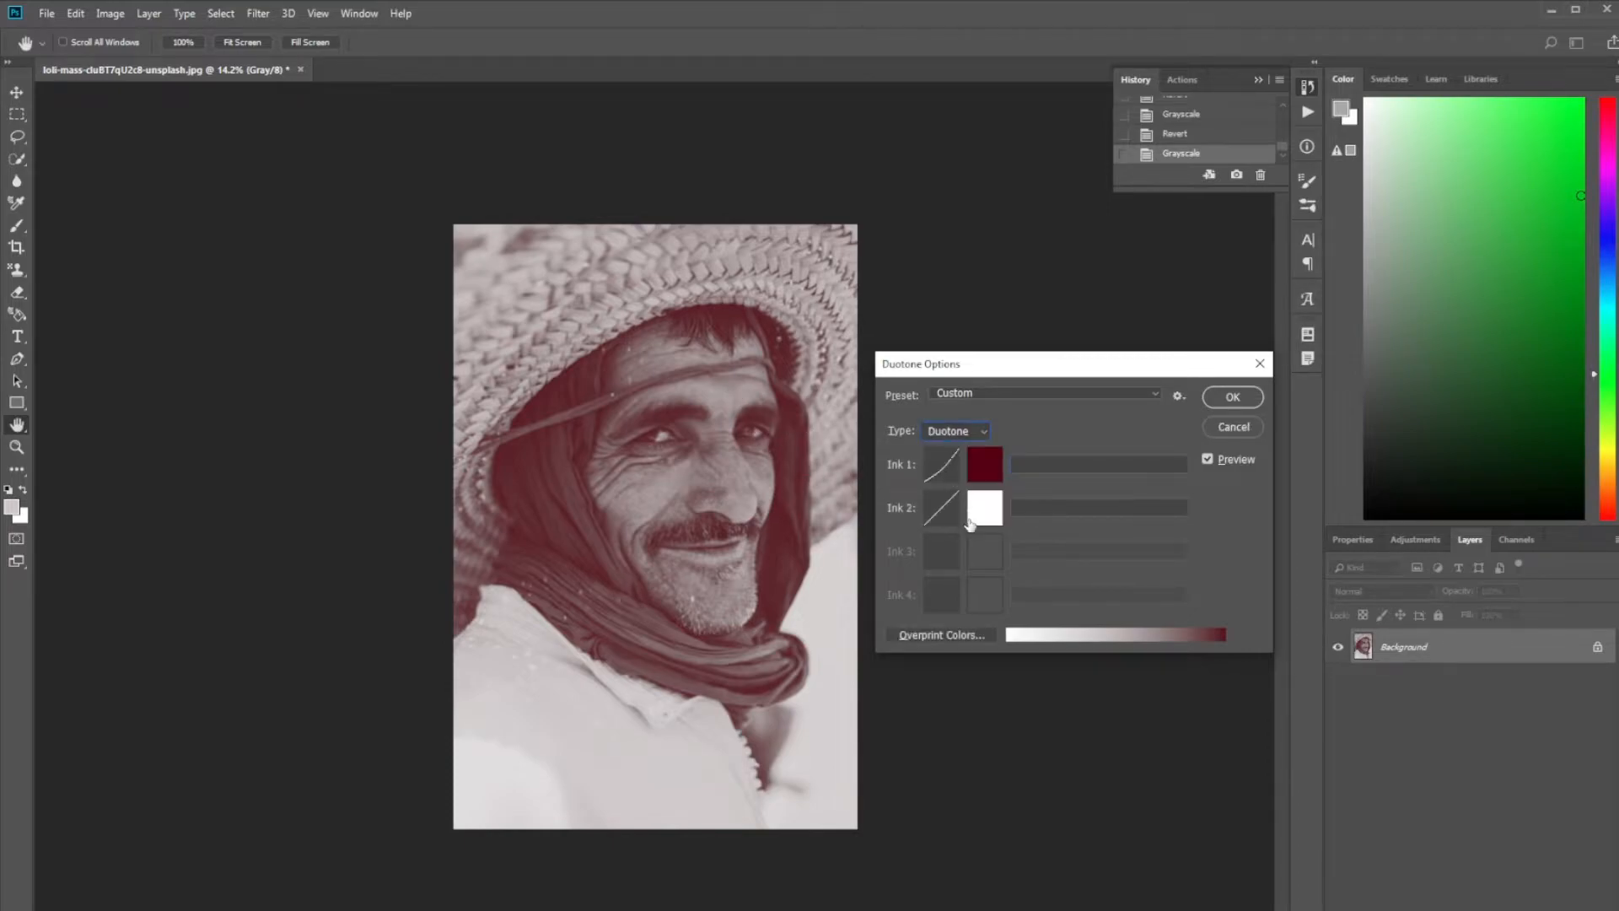
{"action": "left_click", "coordinate": [983, 509]}
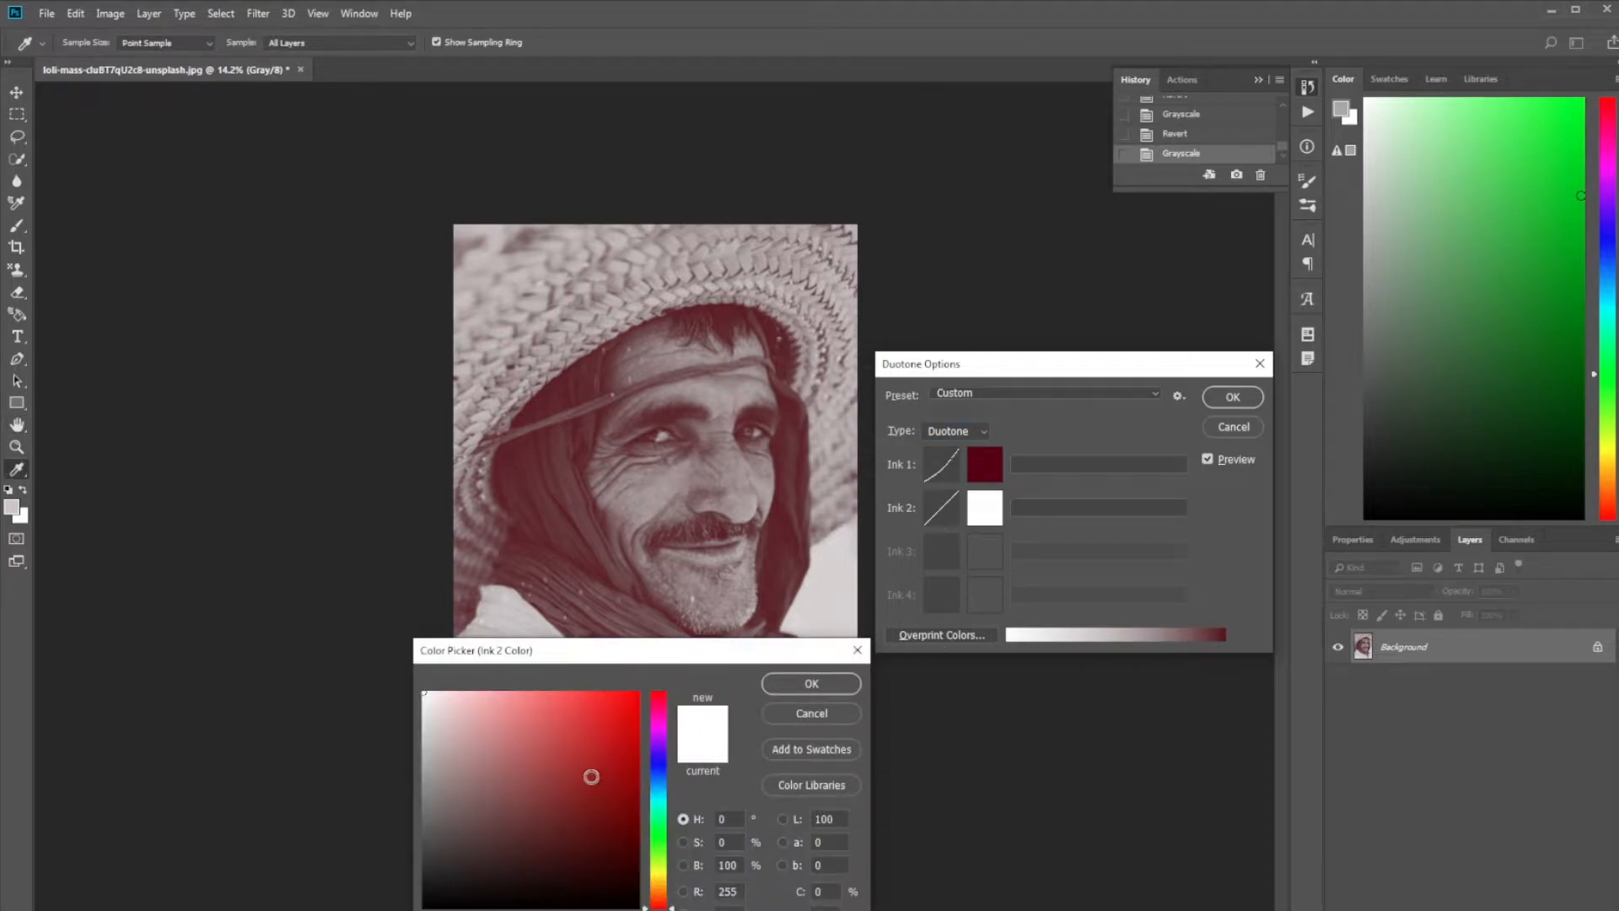
{"action": "left_click", "coordinate": [615, 721]}
{"action": "left_click", "coordinate": [660, 860]}
{"action": "mouse_move", "coordinate": [590, 744]}
{"action": "left_mouse_down"}
{"action": "mouse_move", "coordinate": [574, 661]}
{"action": "mouse_move", "coordinate": [624, 795]}
{"action": "mouse_move", "coordinate": [611, 904]}
{"action": "mouse_move", "coordinate": [629, 785]}
{"action": "mouse_move", "coordinate": [612, 695]}
{"action": "left_mouse_up"}
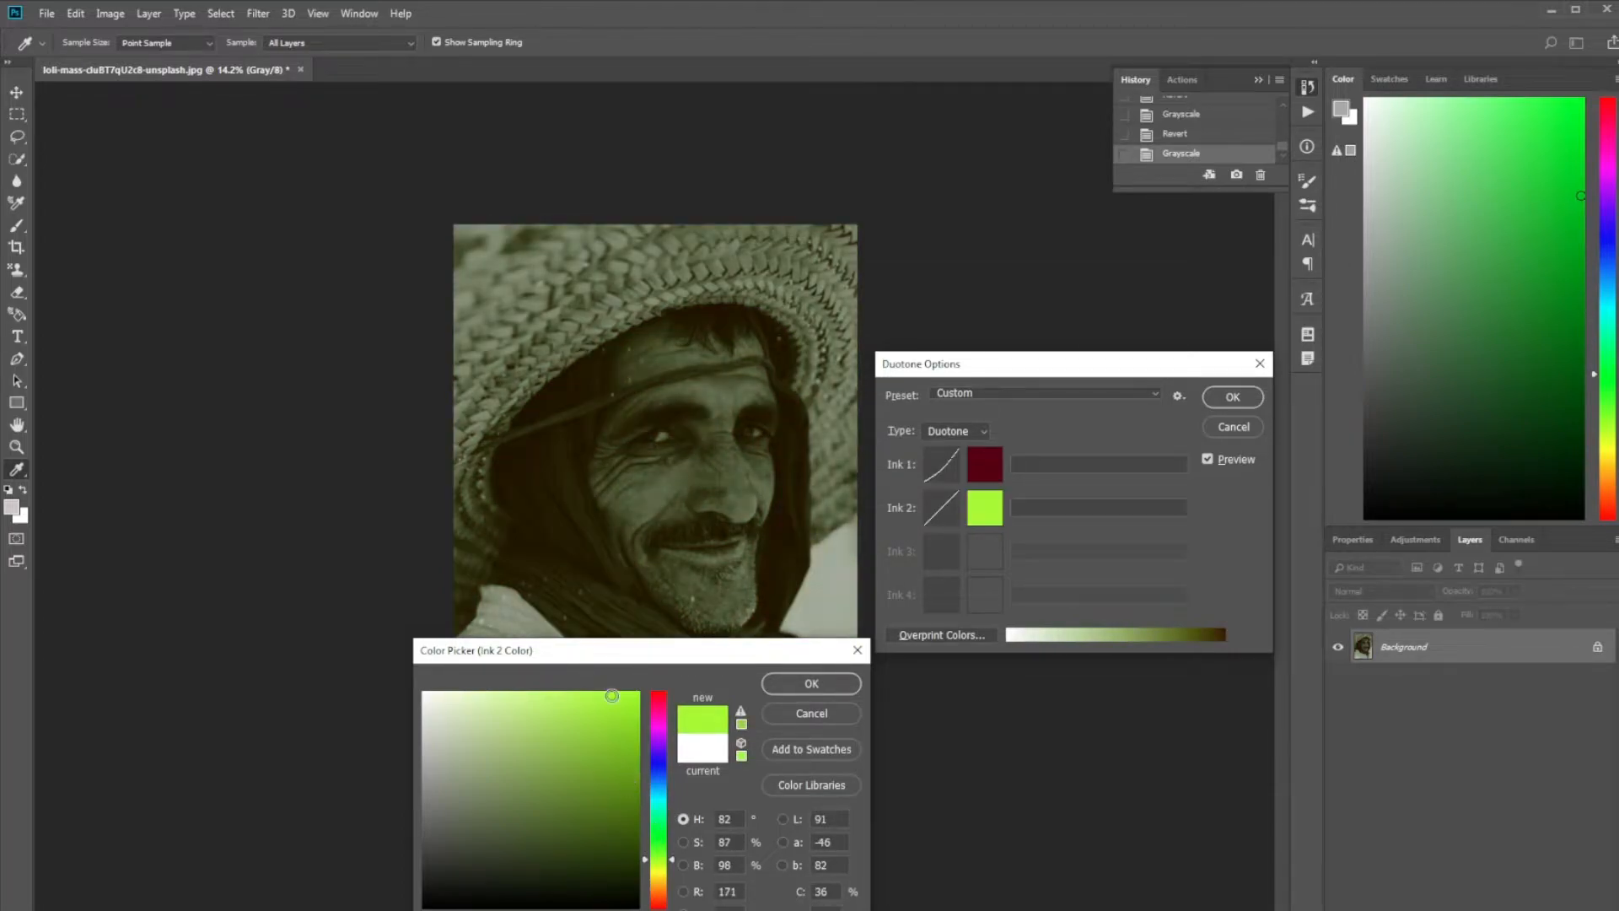
{"action": "left_click", "coordinate": [811, 713]}
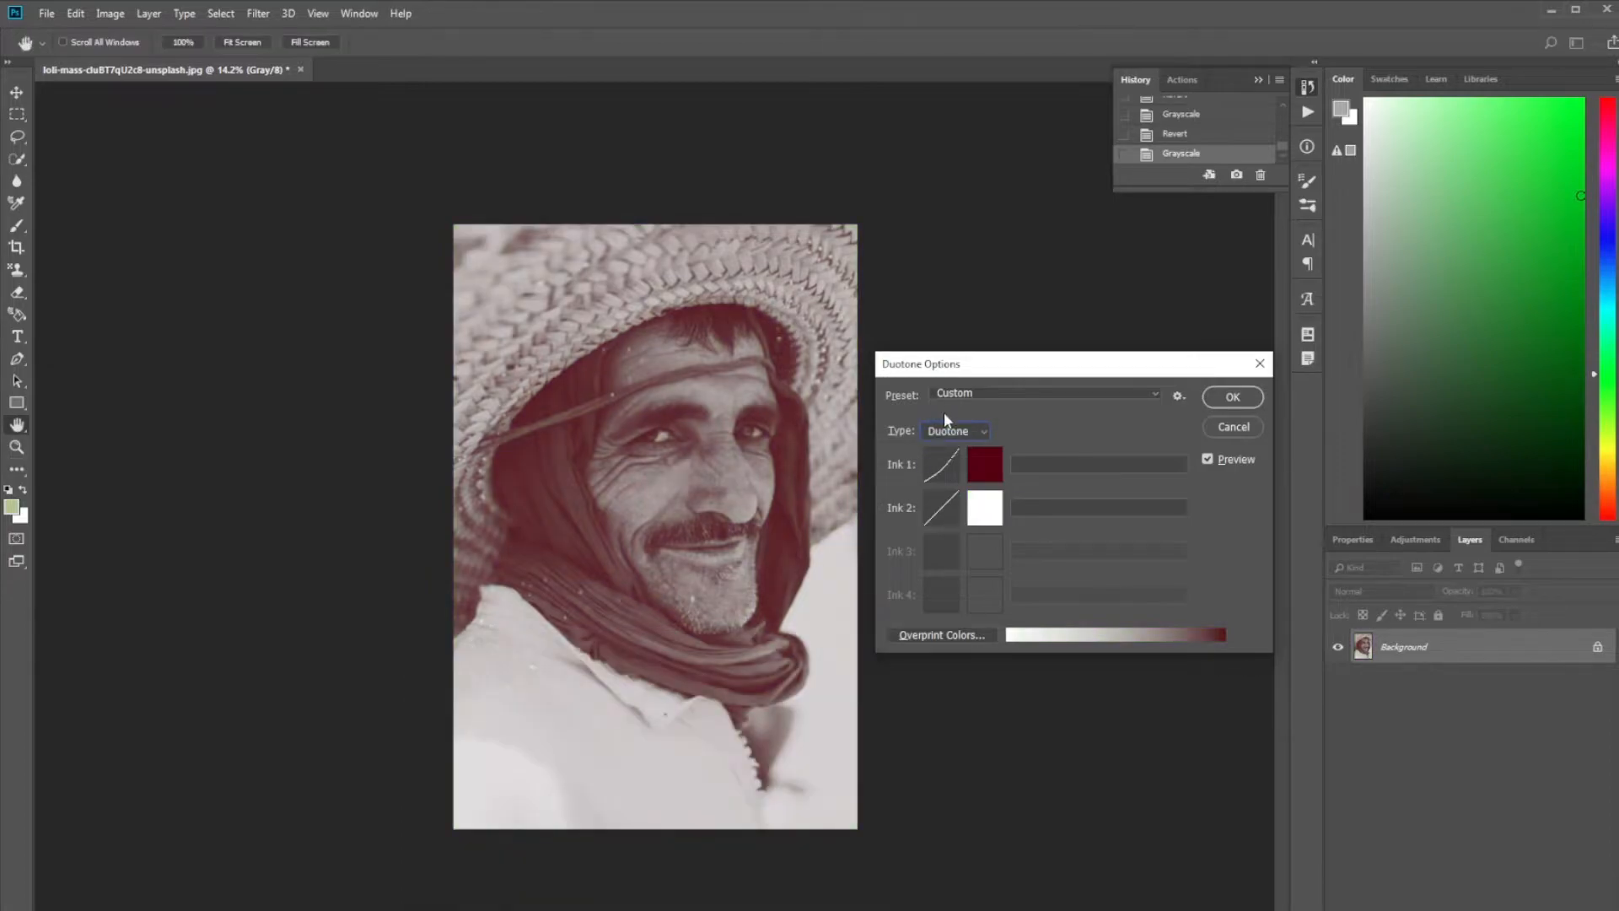
- Compare the portrait in Monotone and Duotone, leaving the type set to Duotone
{"action": "left_click", "coordinate": [955, 431]}
{"action": "left_click", "coordinate": [953, 447]}
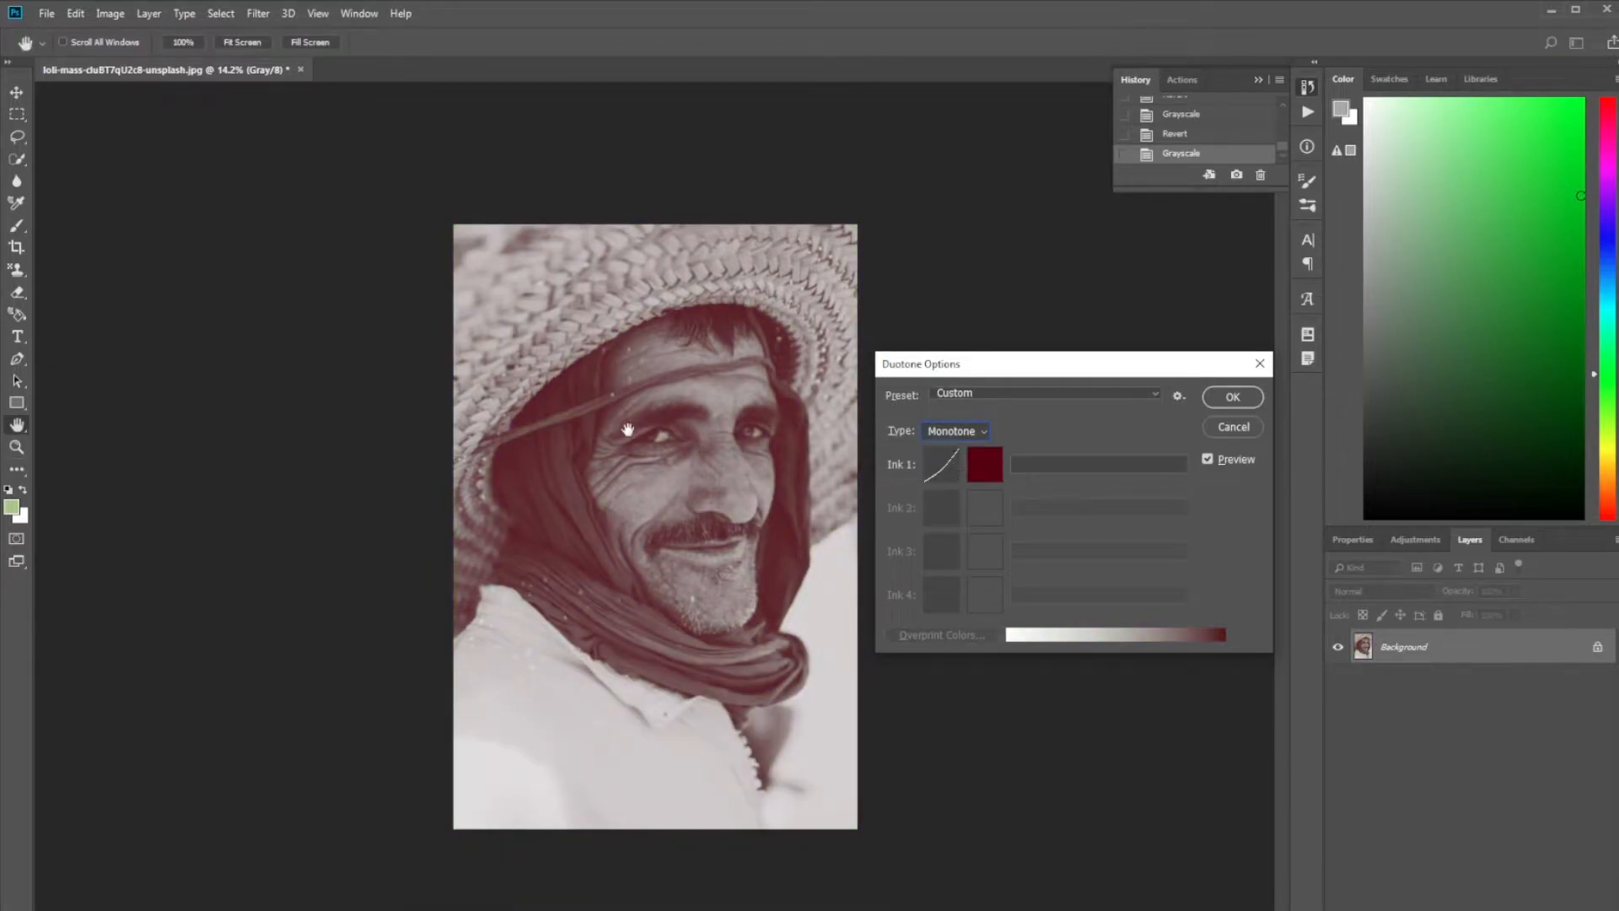
{"action": "left_click", "coordinate": [967, 440]}
{"action": "left_click", "coordinate": [958, 464]}
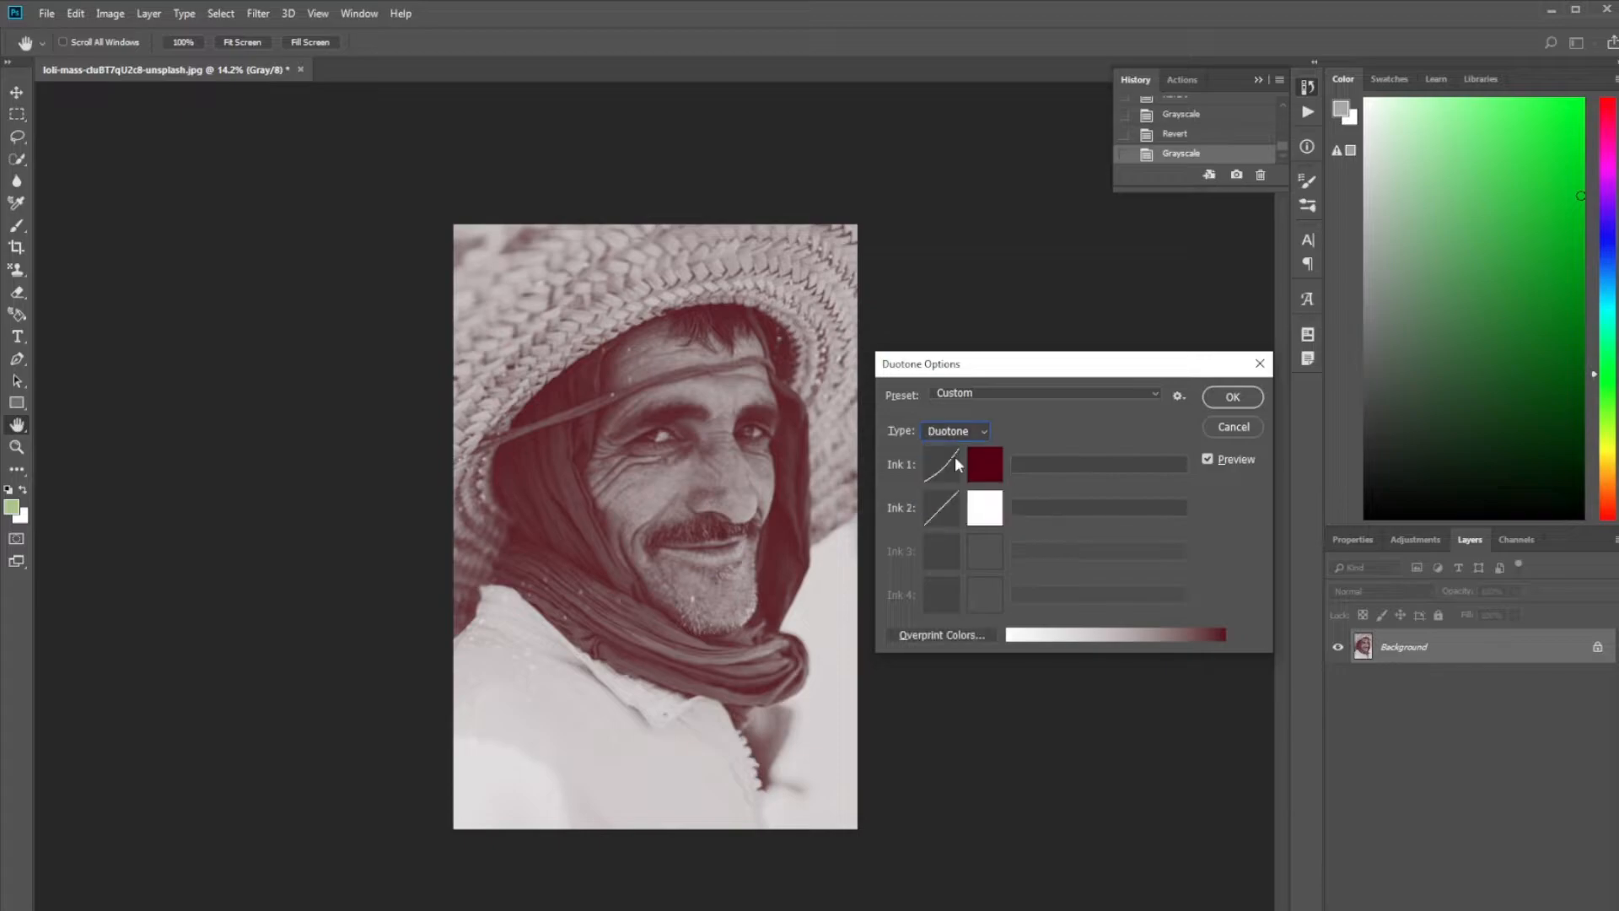
- Set Ink 2 to a muted olive green with hue 65
{"action": "left_click", "coordinate": [989, 516]}
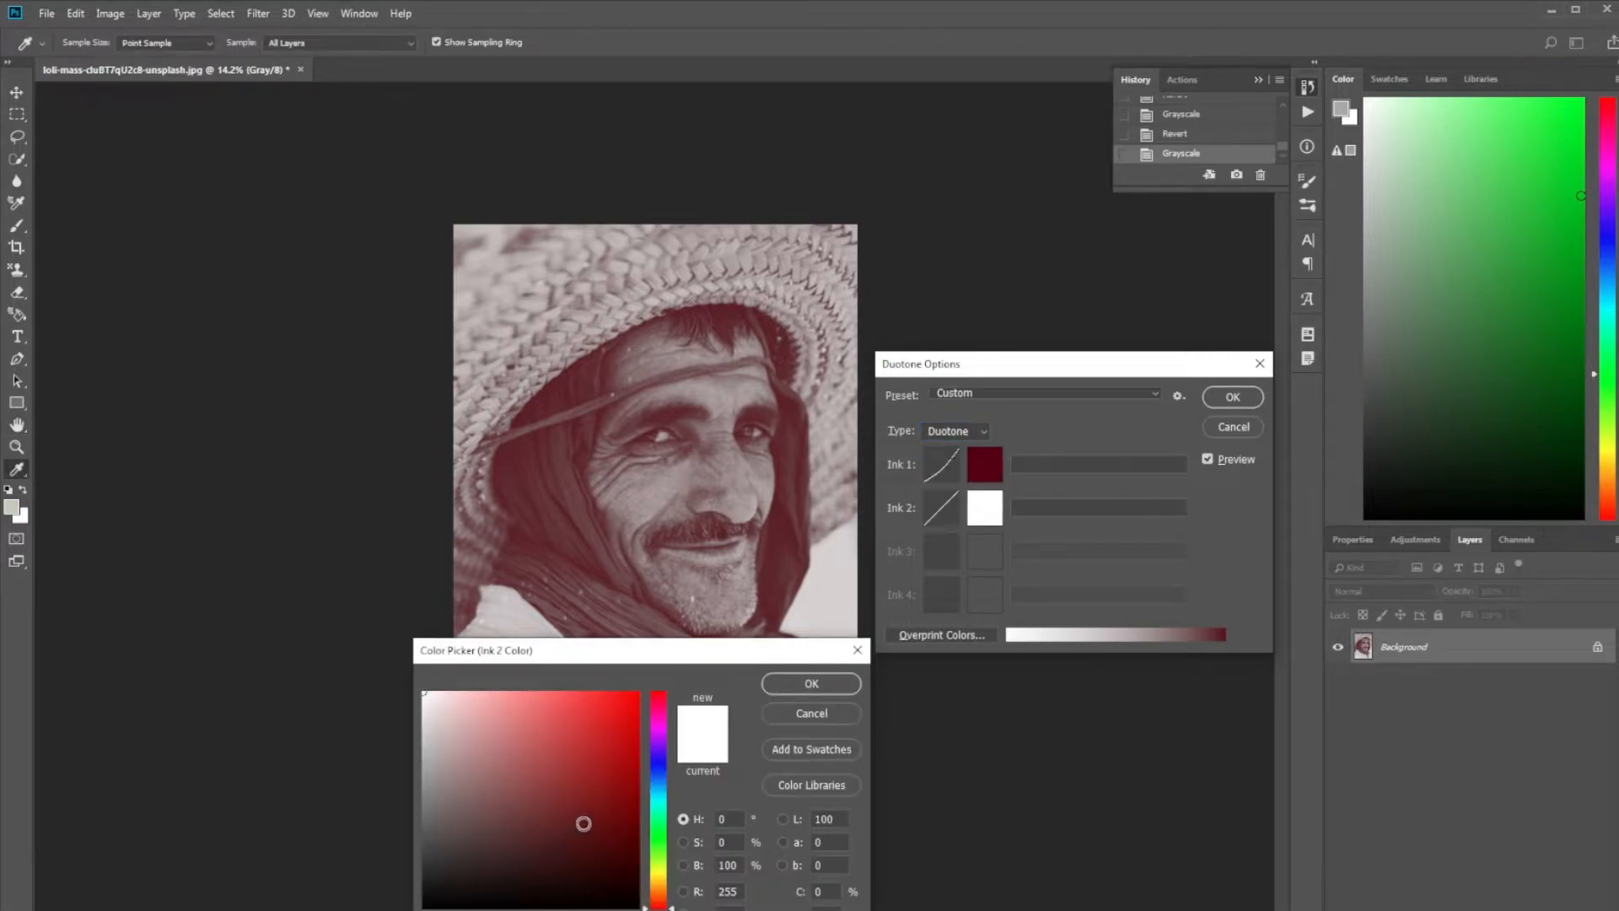
{"action": "left_click", "coordinate": [622, 761]}
{"action": "mouse_move", "coordinate": [622, 761]}
{"action": "left_mouse_down"}
{"action": "mouse_move", "coordinate": [596, 822]}
{"action": "mouse_move", "coordinate": [621, 774]}
{"action": "mouse_move", "coordinate": [615, 824]}
{"action": "mouse_move", "coordinate": [591, 744]}
{"action": "left_mouse_up"}
{"action": "left_click", "coordinate": [592, 808]}
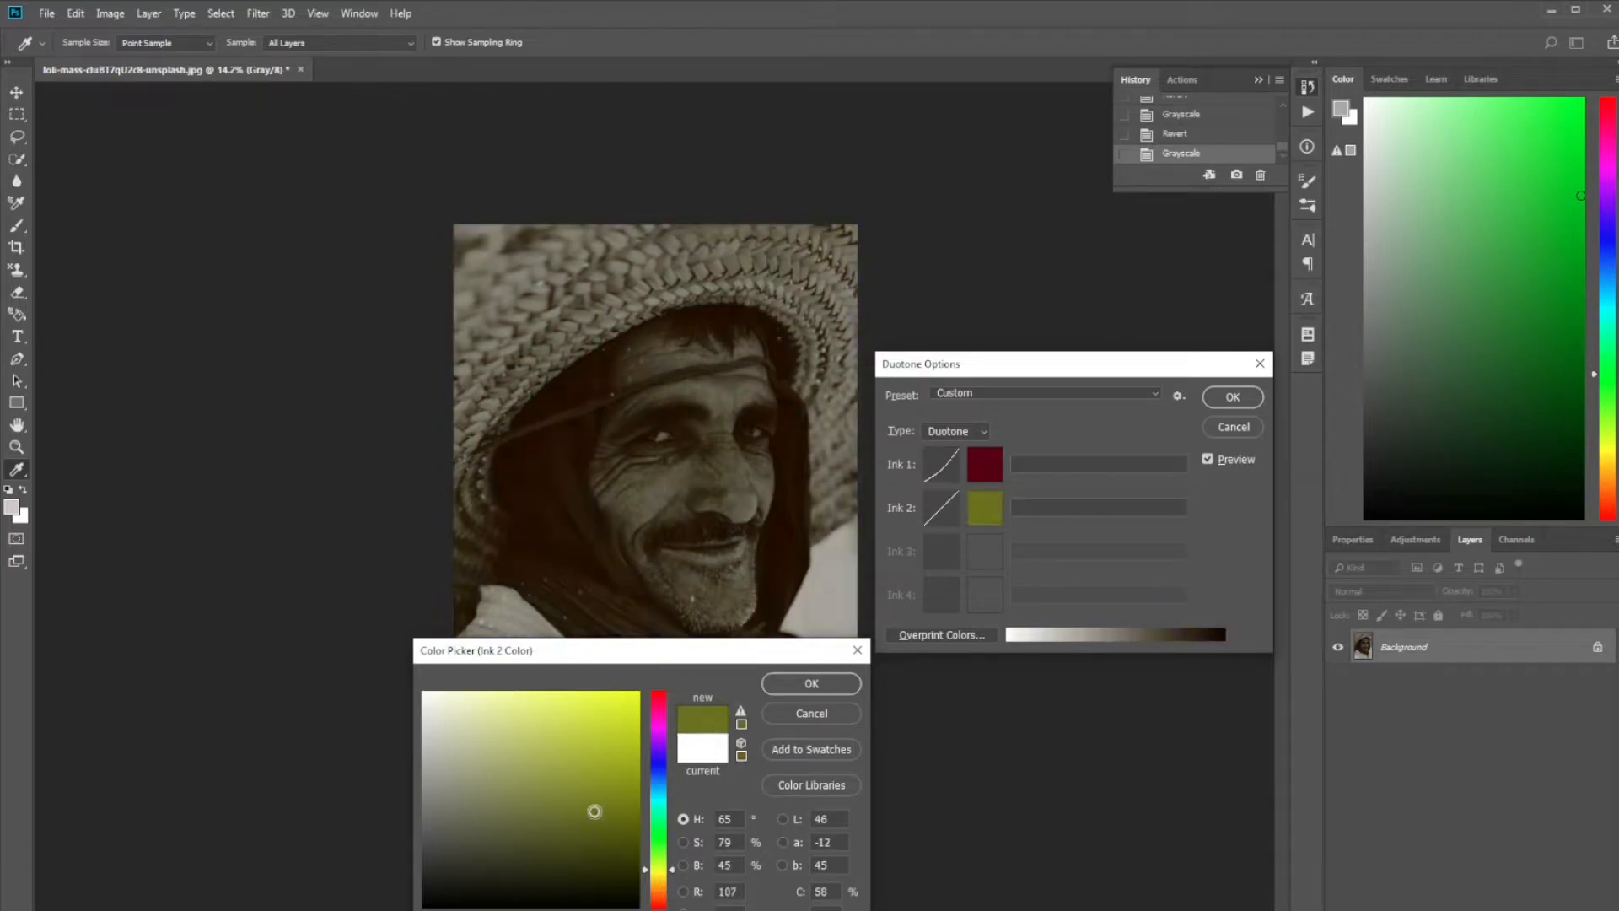
{"action": "left_click", "coordinate": [568, 790]}
{"action": "left_click", "coordinate": [566, 786]}
{"action": "left_click", "coordinate": [811, 683]}
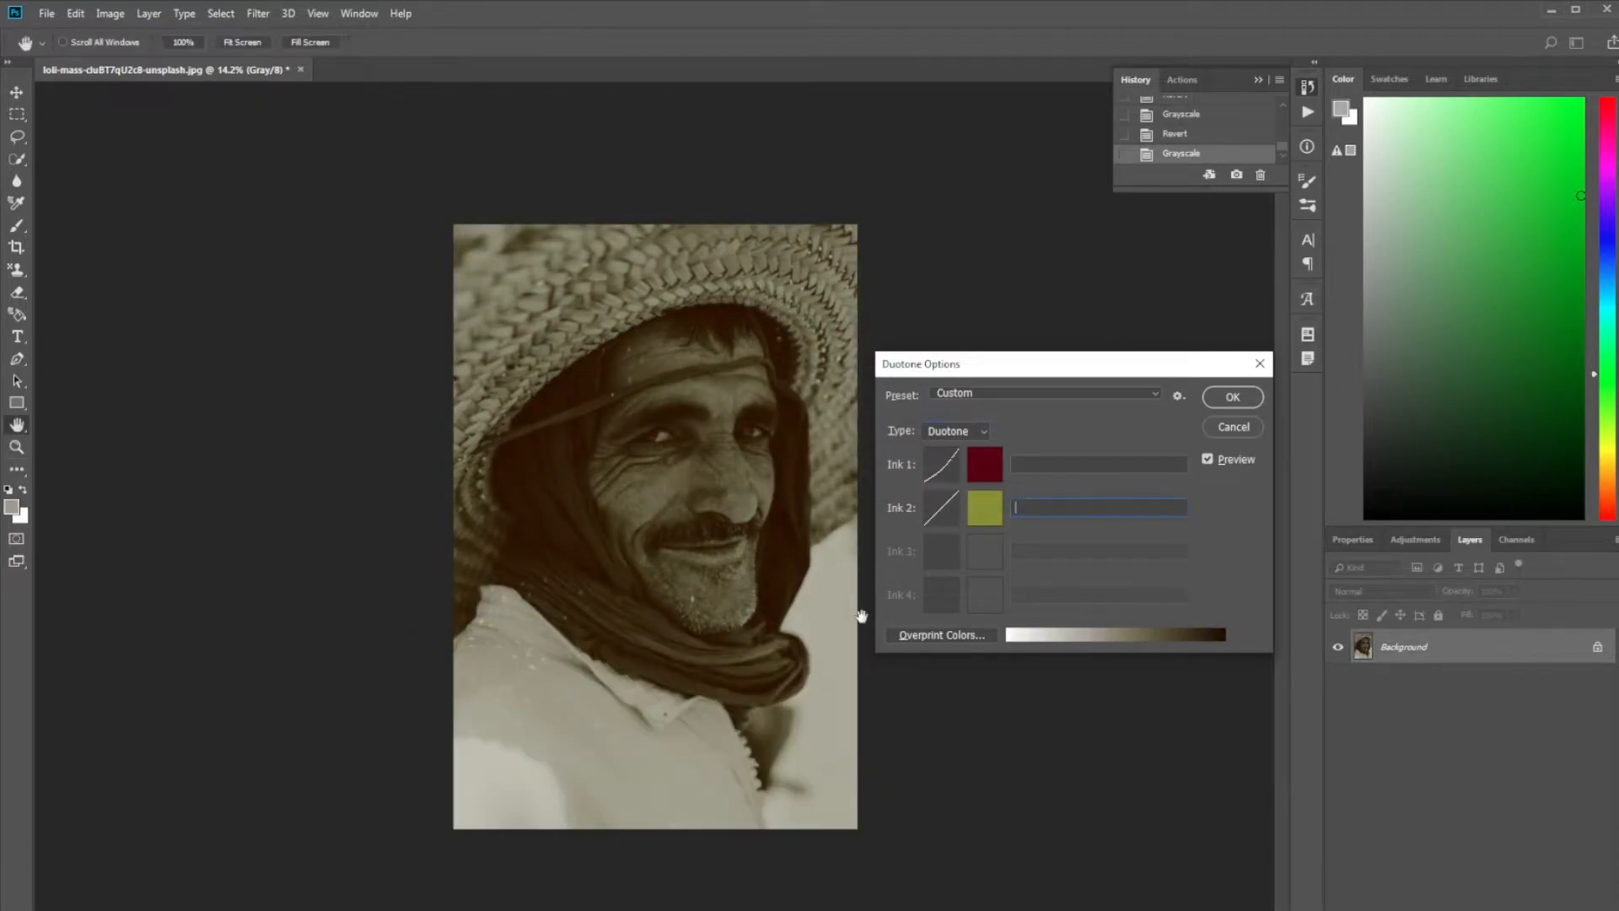
- Change the type to Tritone and set Ink 3 to a light red with hue 0
{"action": "left_click", "coordinate": [955, 431]}
{"action": "left_click", "coordinate": [957, 475]}
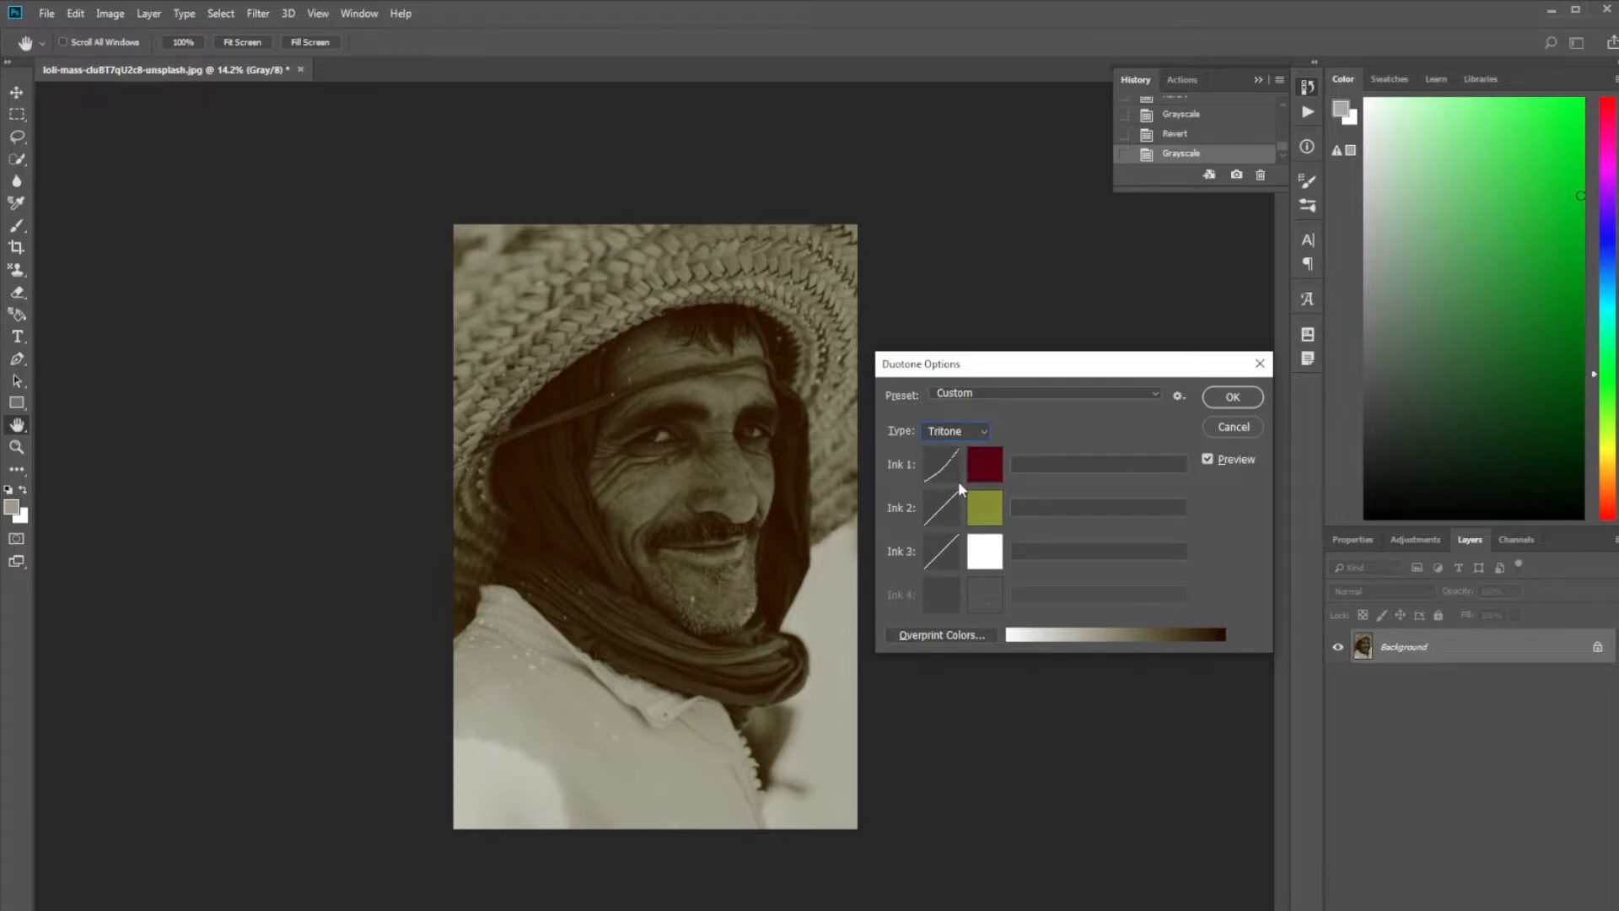
{"action": "left_click", "coordinate": [989, 564]}
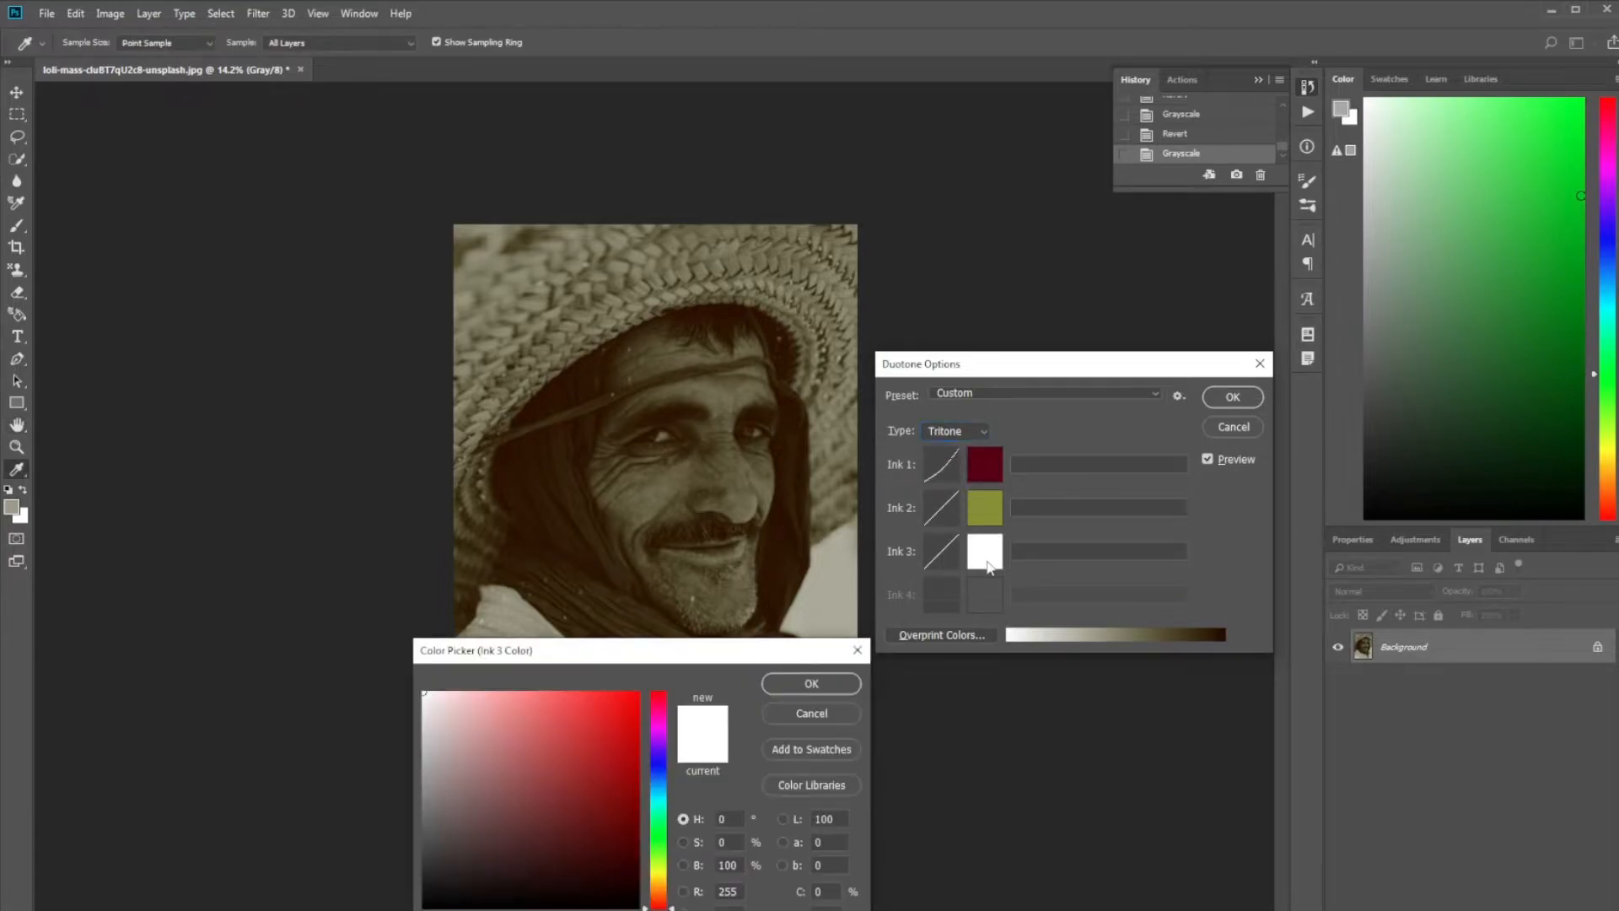
{"action": "left_click", "coordinate": [618, 713]}
{"action": "left_click", "coordinate": [580, 727]}
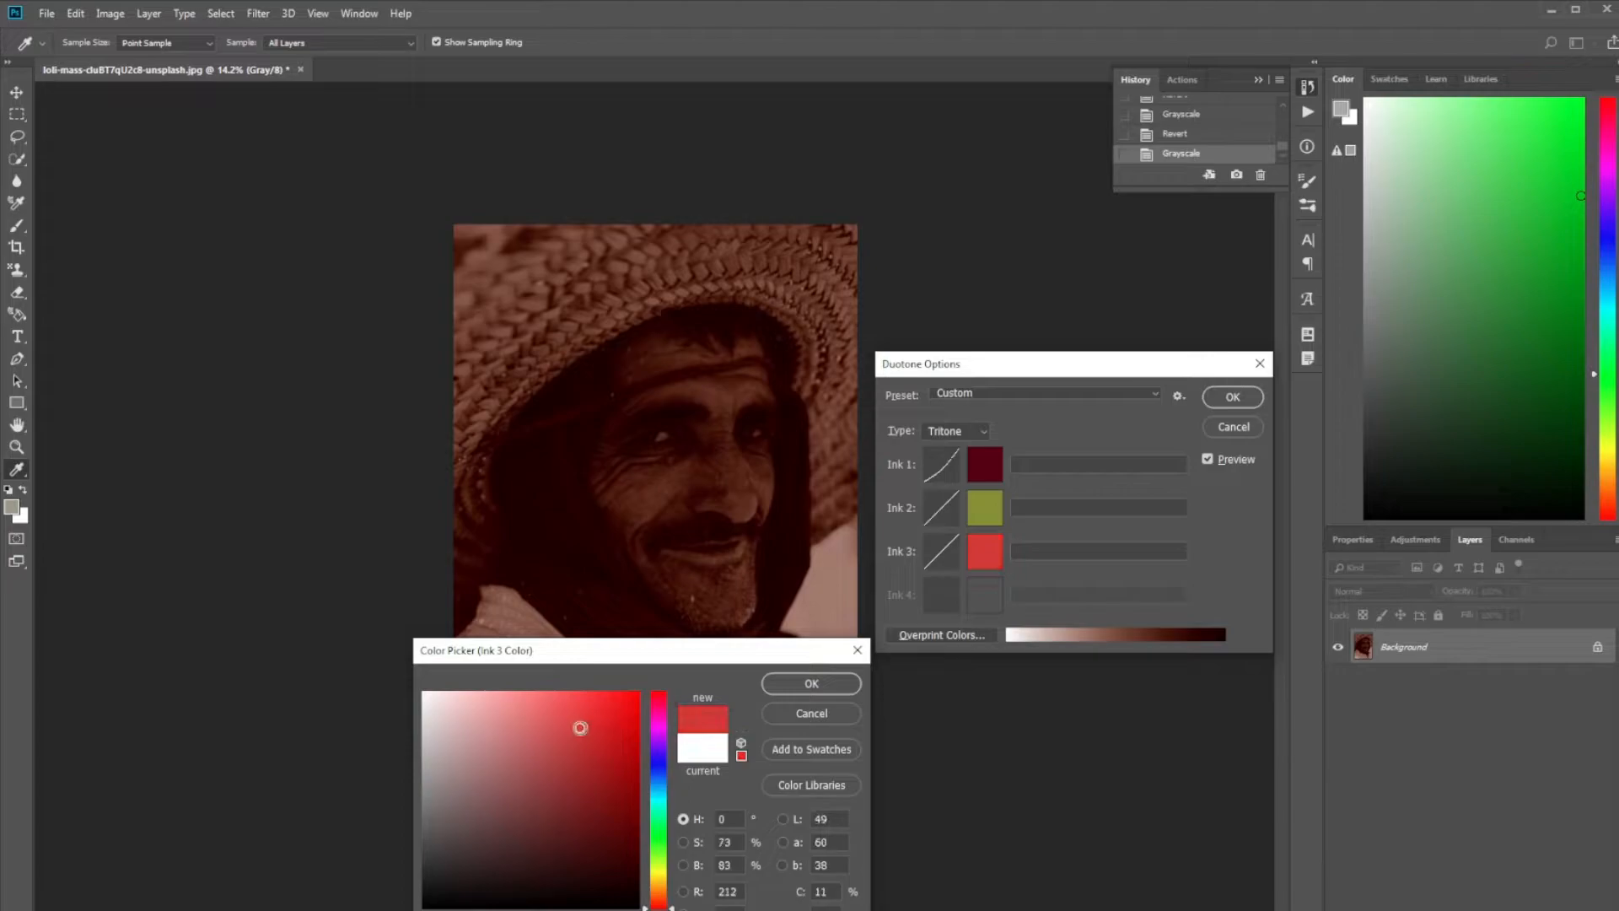
{"action": "left_click", "coordinate": [574, 712]}
{"action": "left_click", "coordinate": [800, 689]}
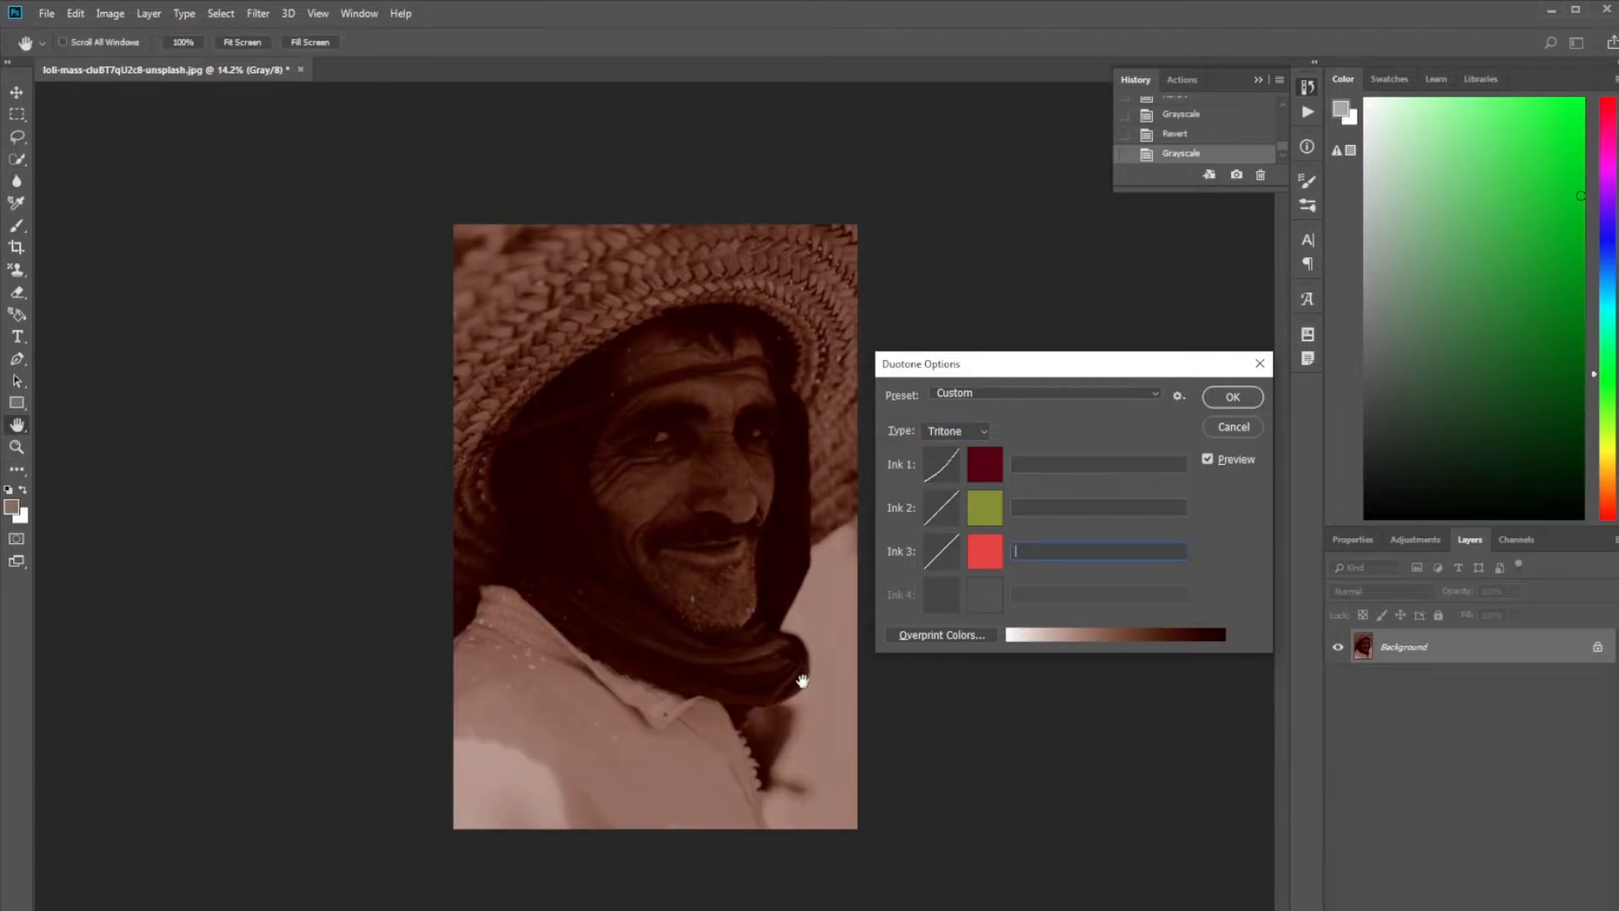
- Change Ink 3 to a near-white with hue 0, saturation 2% and brightness 100%, after trying darker reds
{"action": "left_click", "coordinate": [987, 553]}
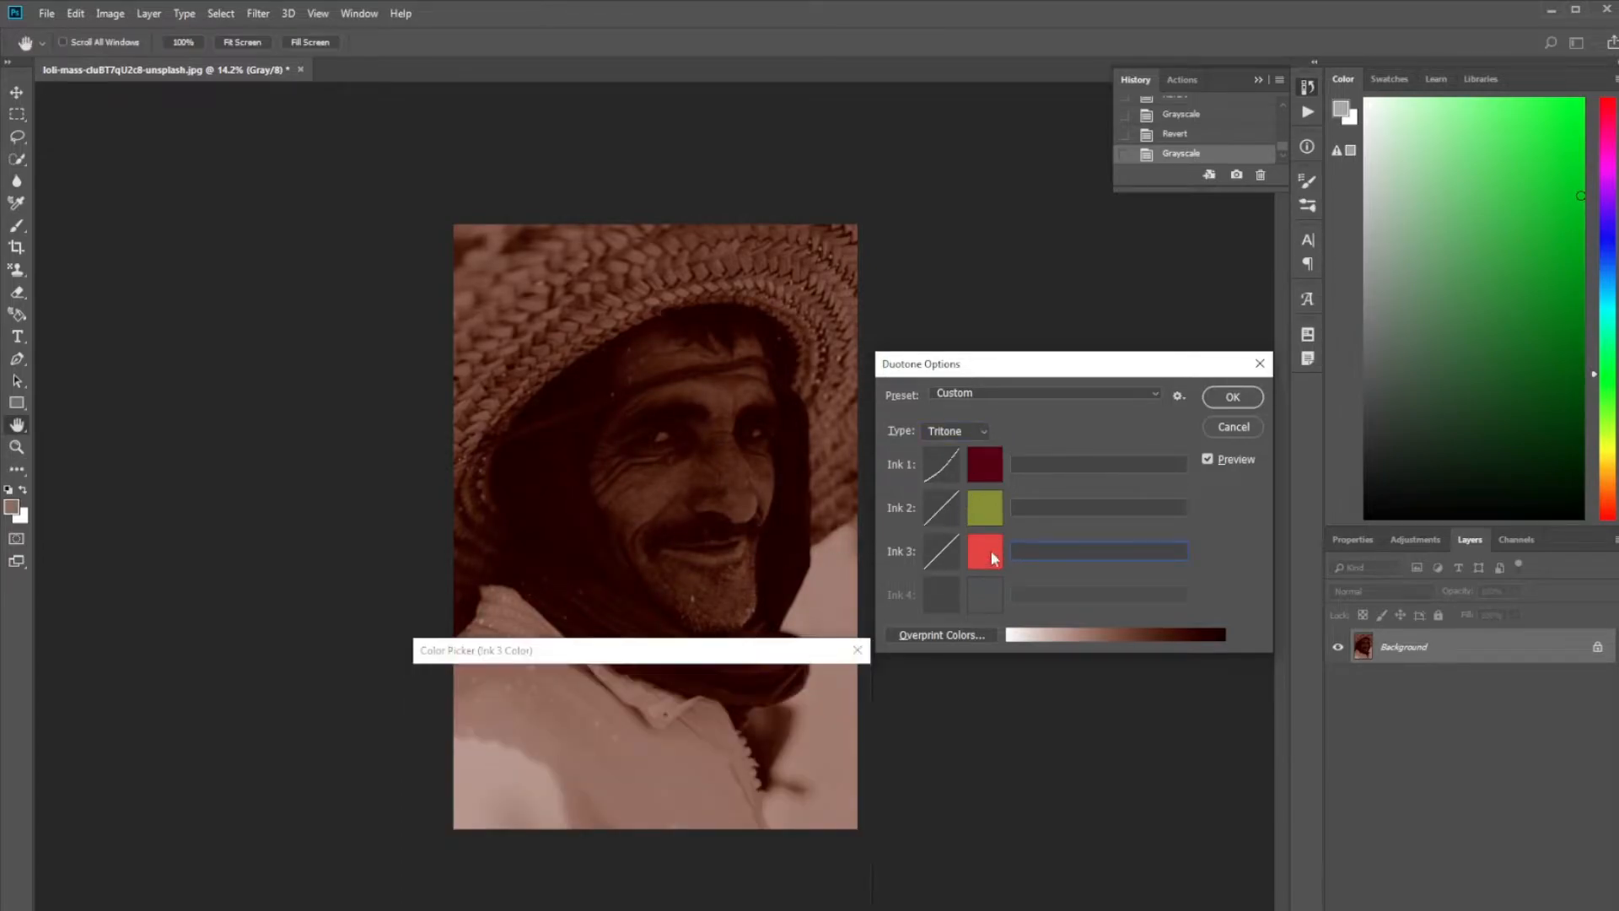
{"action": "left_click", "coordinate": [576, 756]}
{"action": "mouse_move", "coordinate": [575, 757]}
{"action": "left_mouse_down"}
{"action": "mouse_move", "coordinate": [569, 794]}
{"action": "mouse_move", "coordinate": [588, 752]}
{"action": "left_mouse_up"}
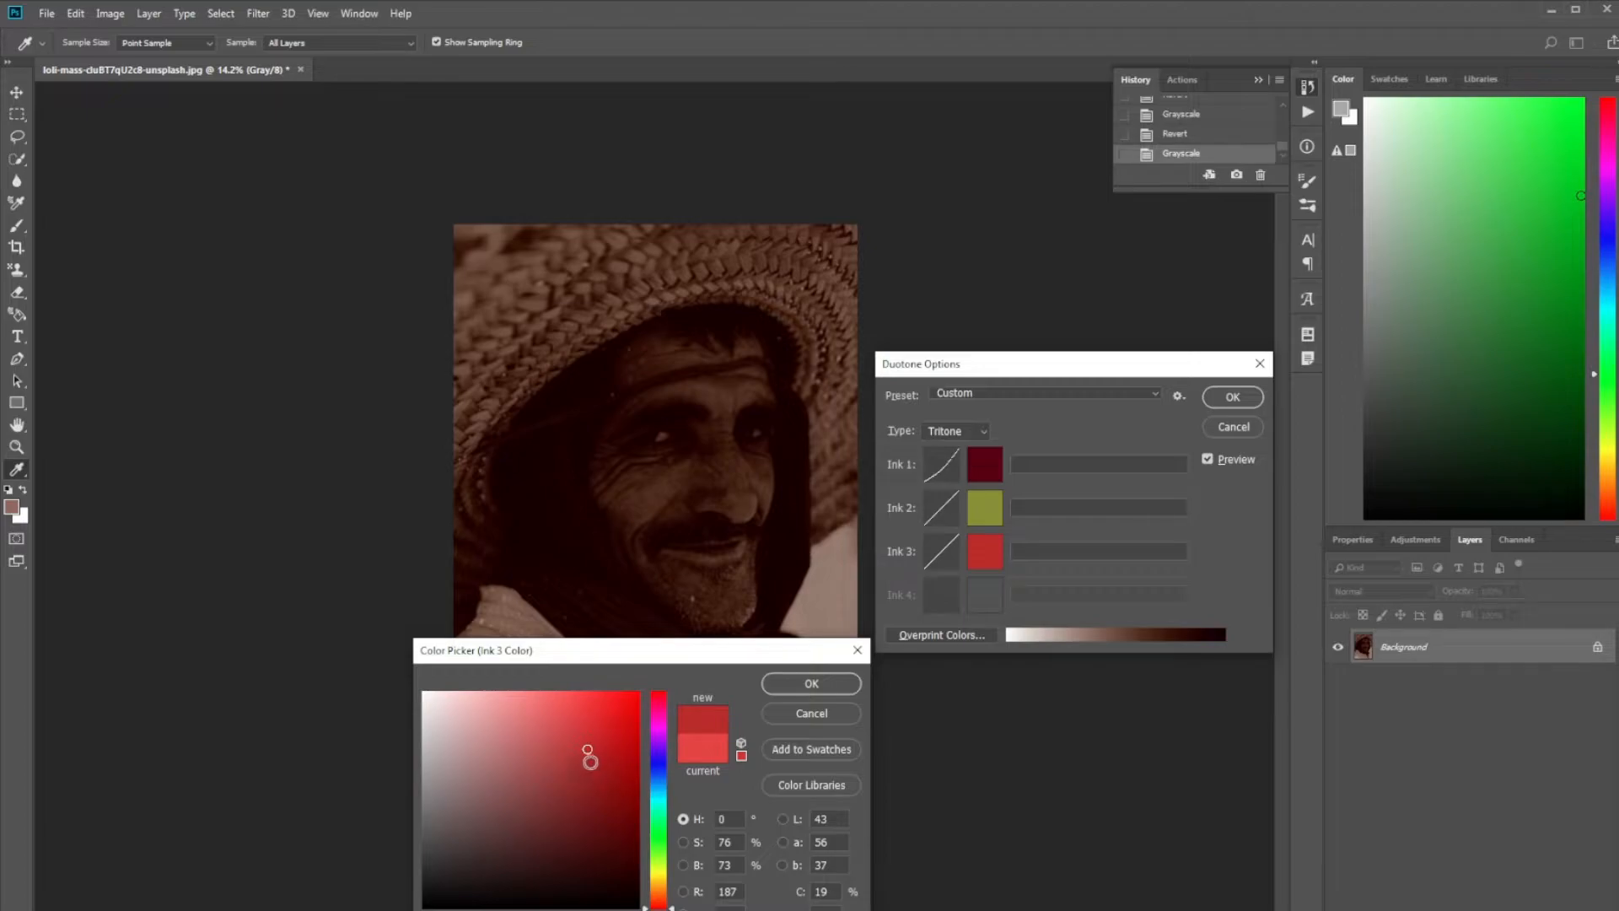
{"action": "mouse_move", "coordinate": [587, 755]}
{"action": "left_mouse_down"}
{"action": "mouse_move", "coordinate": [574, 717]}
{"action": "mouse_move", "coordinate": [545, 704]}
{"action": "mouse_move", "coordinate": [430, 687]}
{"action": "left_mouse_up"}
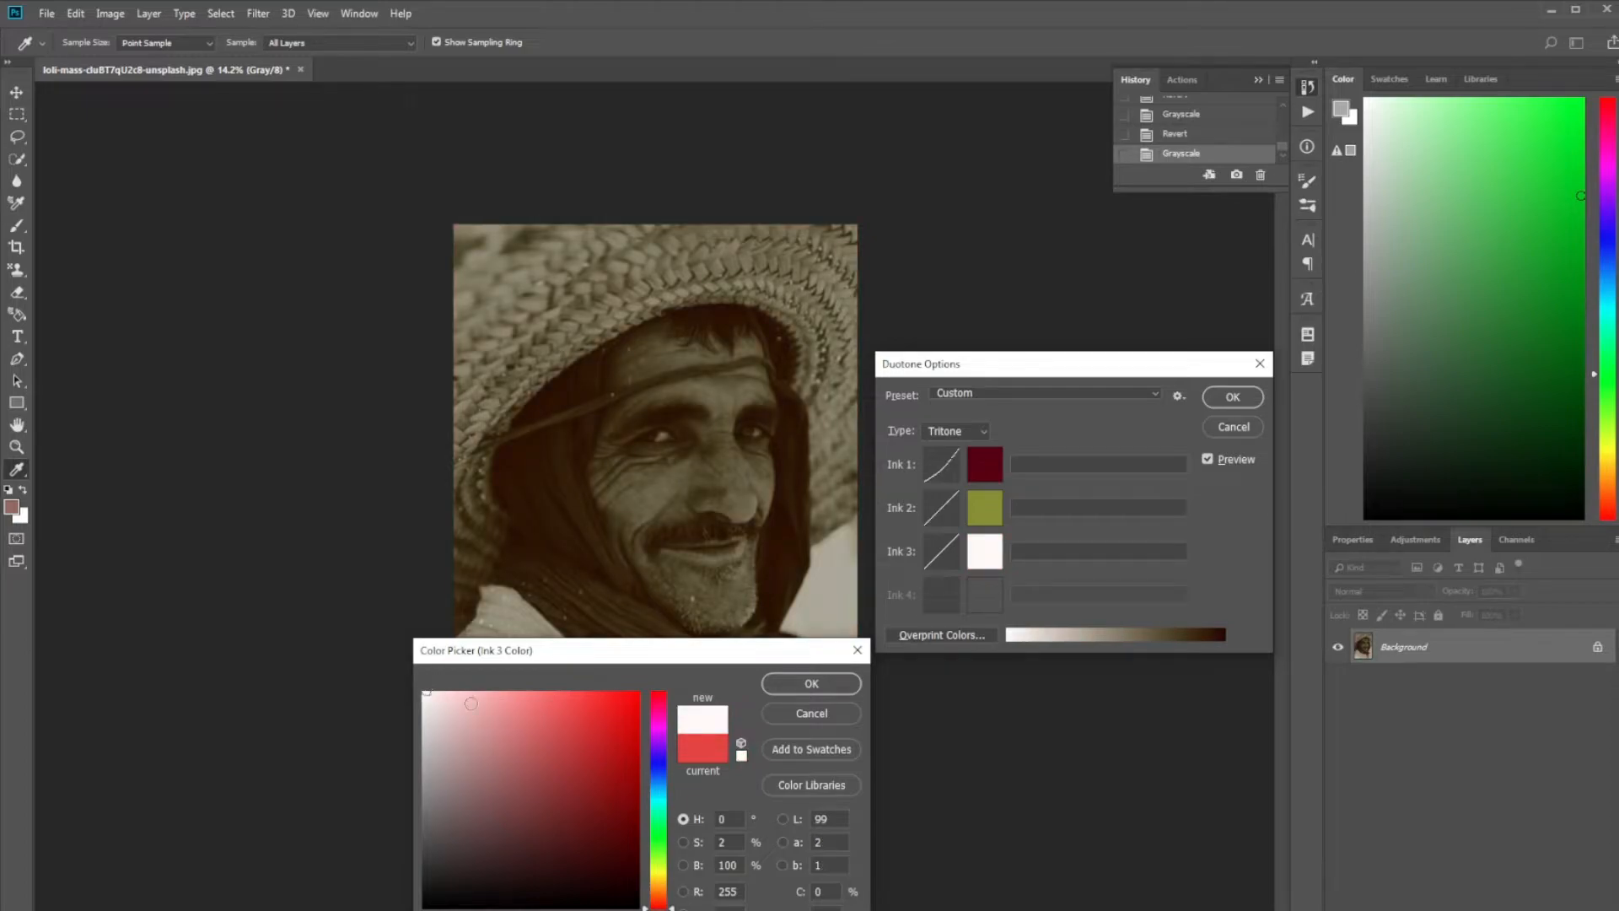
{"action": "left_click", "coordinate": [840, 685]}
- Change the type to Quadtone and set Ink 4 to a bright cyan
{"action": "left_click", "coordinate": [978, 431]}
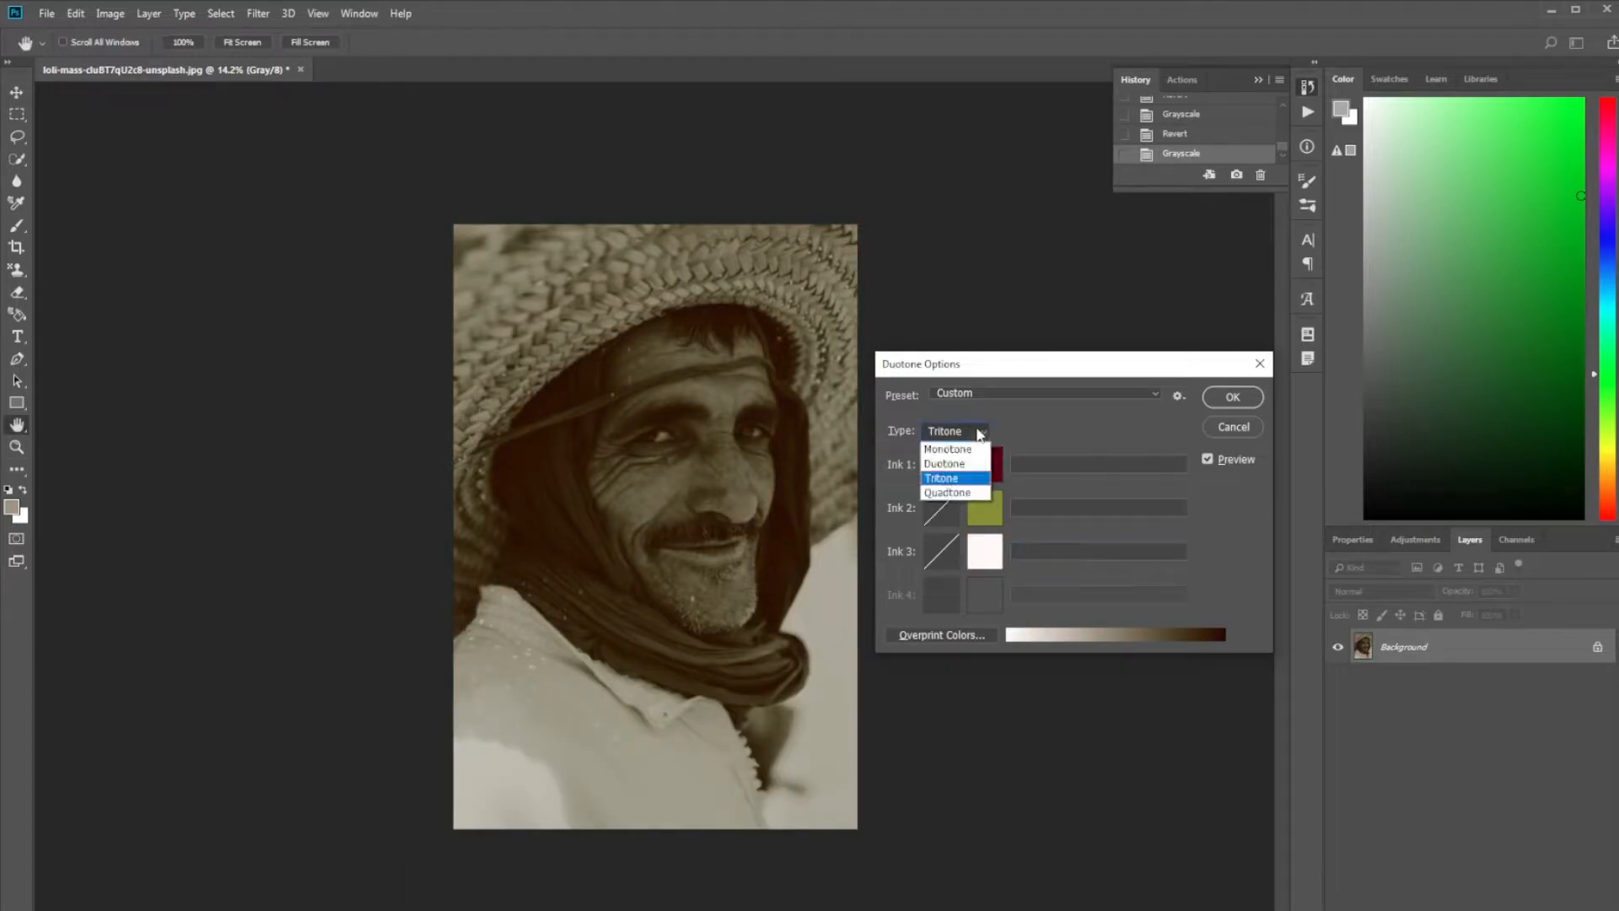
{"action": "left_click", "coordinate": [958, 491]}
{"action": "left_click", "coordinate": [971, 600]}
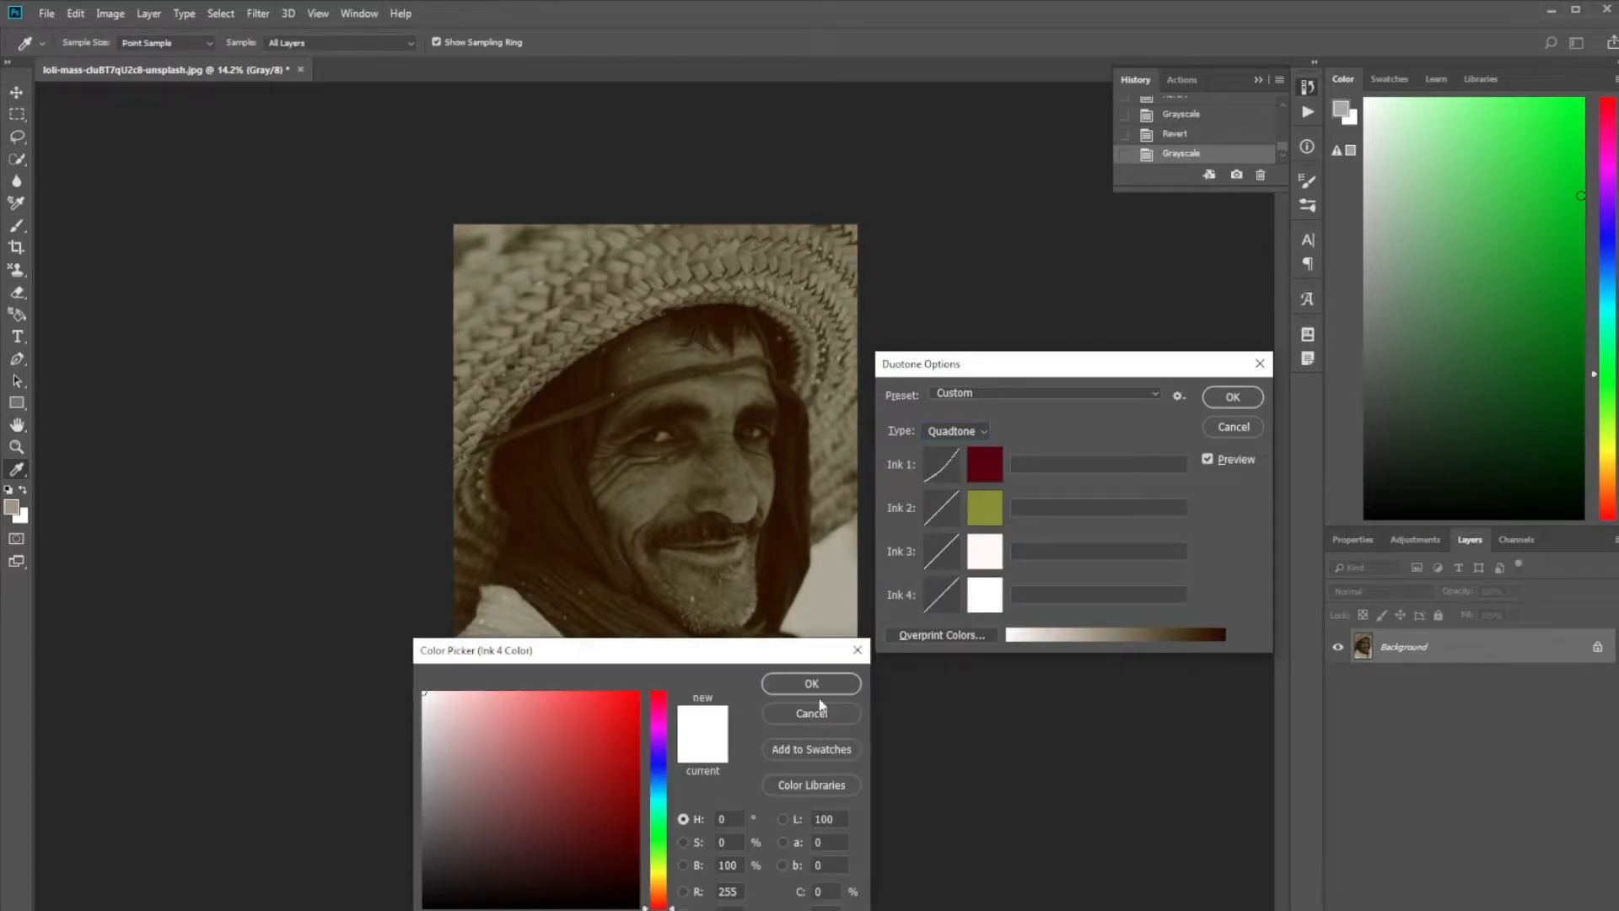
{"action": "left_click", "coordinate": [658, 802]}
{"action": "left_click_drag", "start_coordinate": [619, 750], "coordinate": [604, 691]}
{"action": "left_click", "coordinate": [811, 684]}
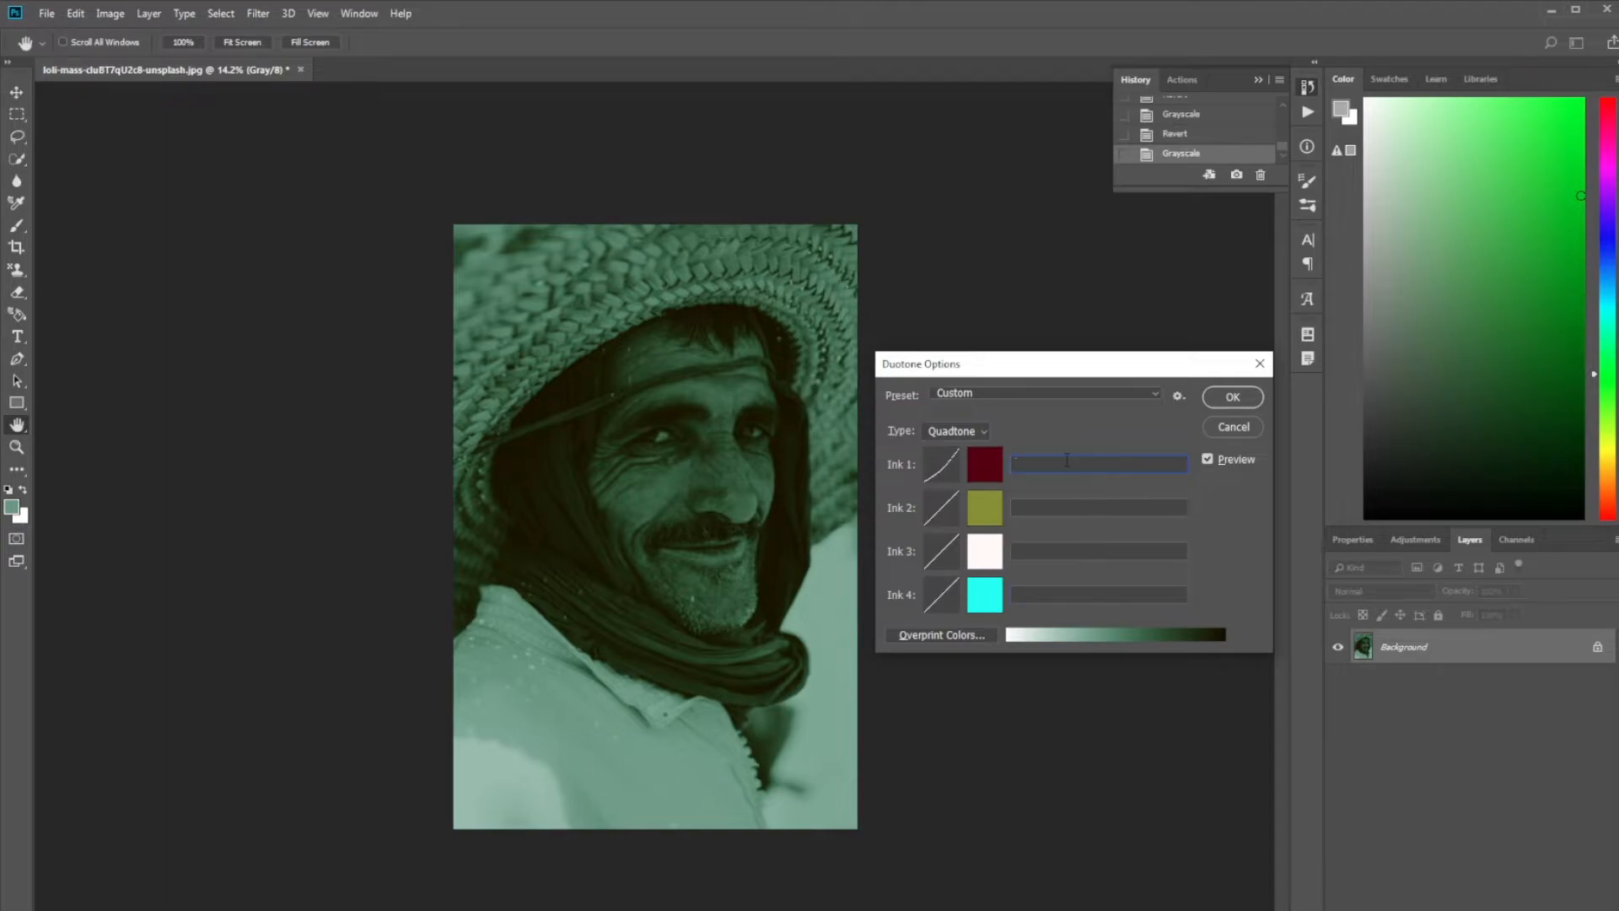
- Name the four quadtone inks Red, Green, White and Blue, in order from Ink 1 to Ink 4
{"action": "type", "text": "Red"}
{"action": "type", "text": "Green"}
{"action": "type", "text": "White"}
{"action": "type", "text": "Blue"}
- Set the 1+2 overprint color to a very pale pink with hue 6, saturation 9% and brightness 100%, and apply the quadtone
{"action": "left_click", "coordinate": [958, 635]}
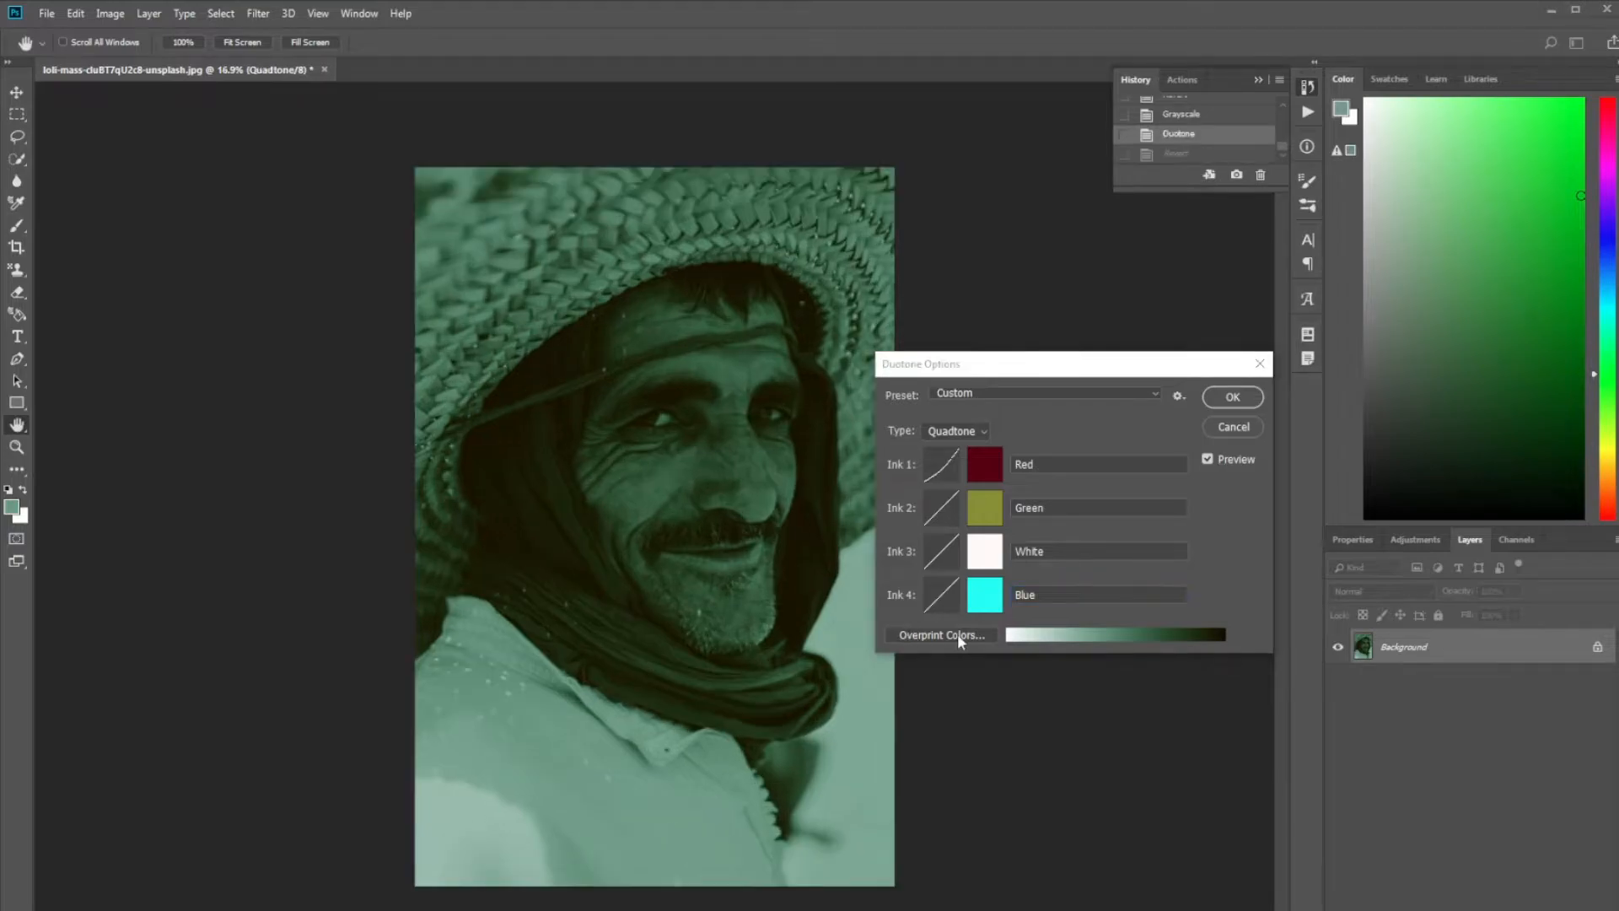
{"action": "left_click", "coordinate": [958, 635]}
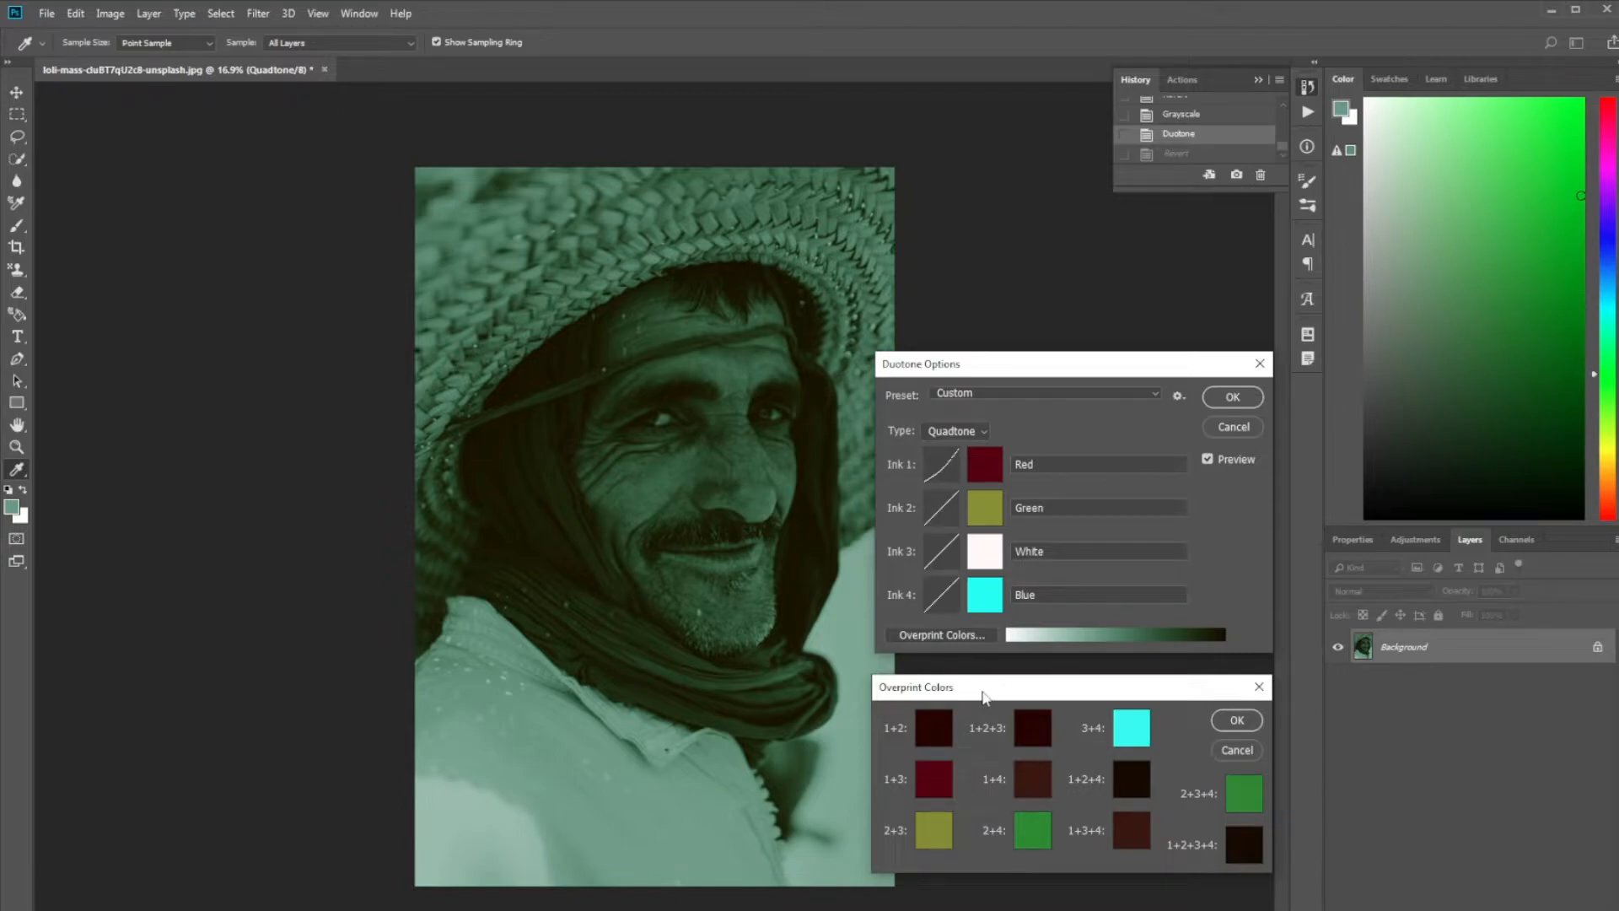
{"action": "left_click_drag", "start_coordinate": [983, 692], "coordinate": [1002, 682]}
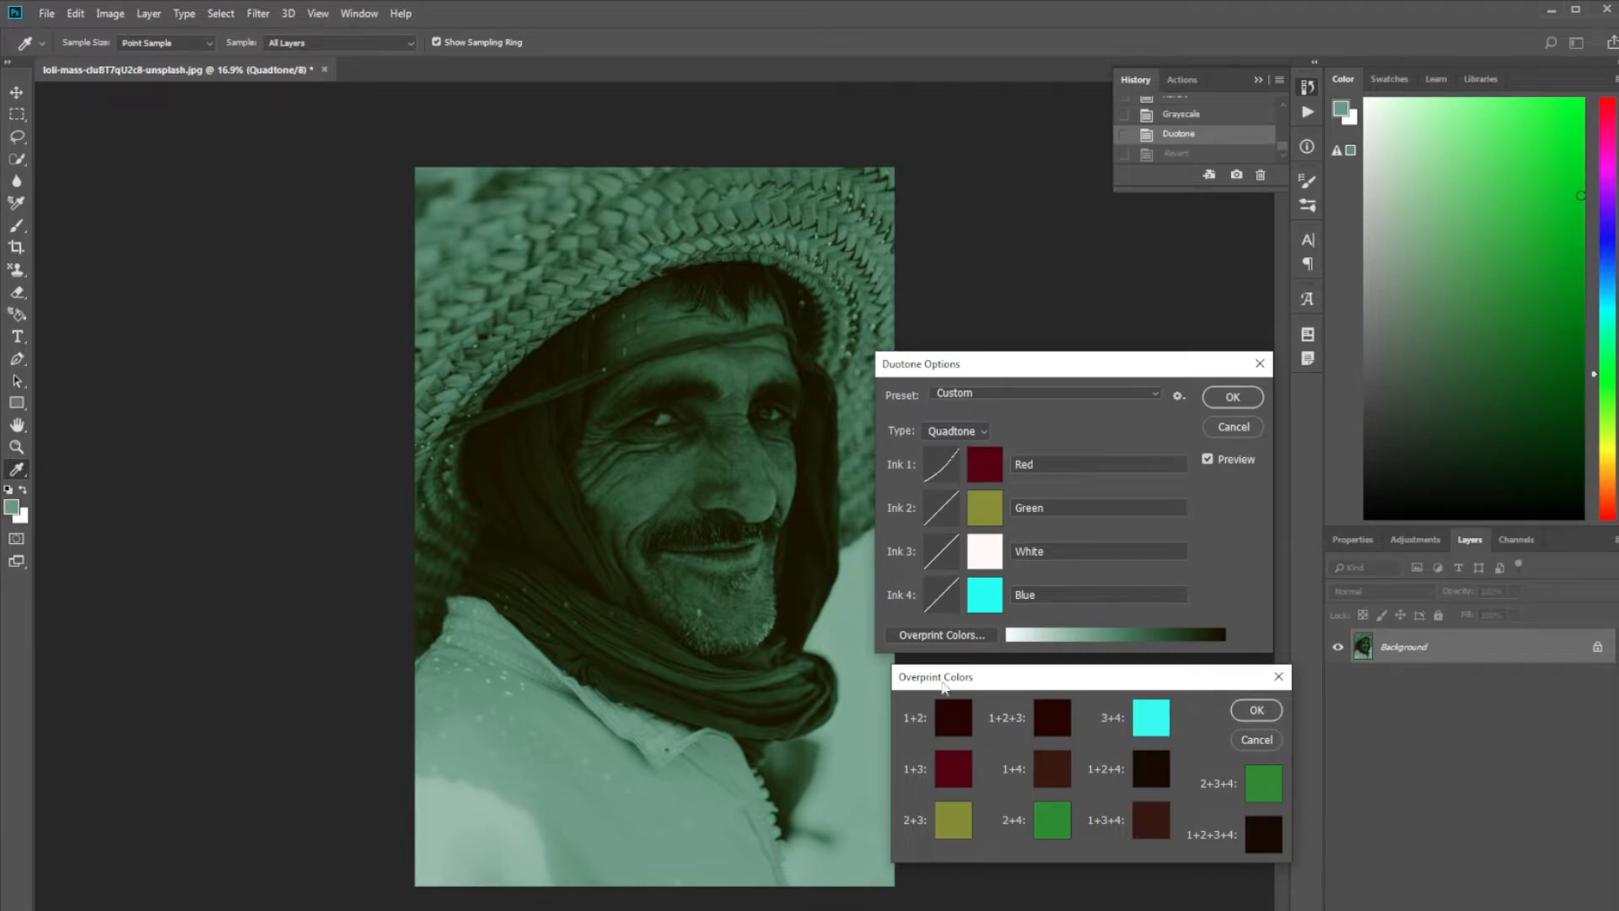
{"action": "left_click", "coordinate": [957, 723]}
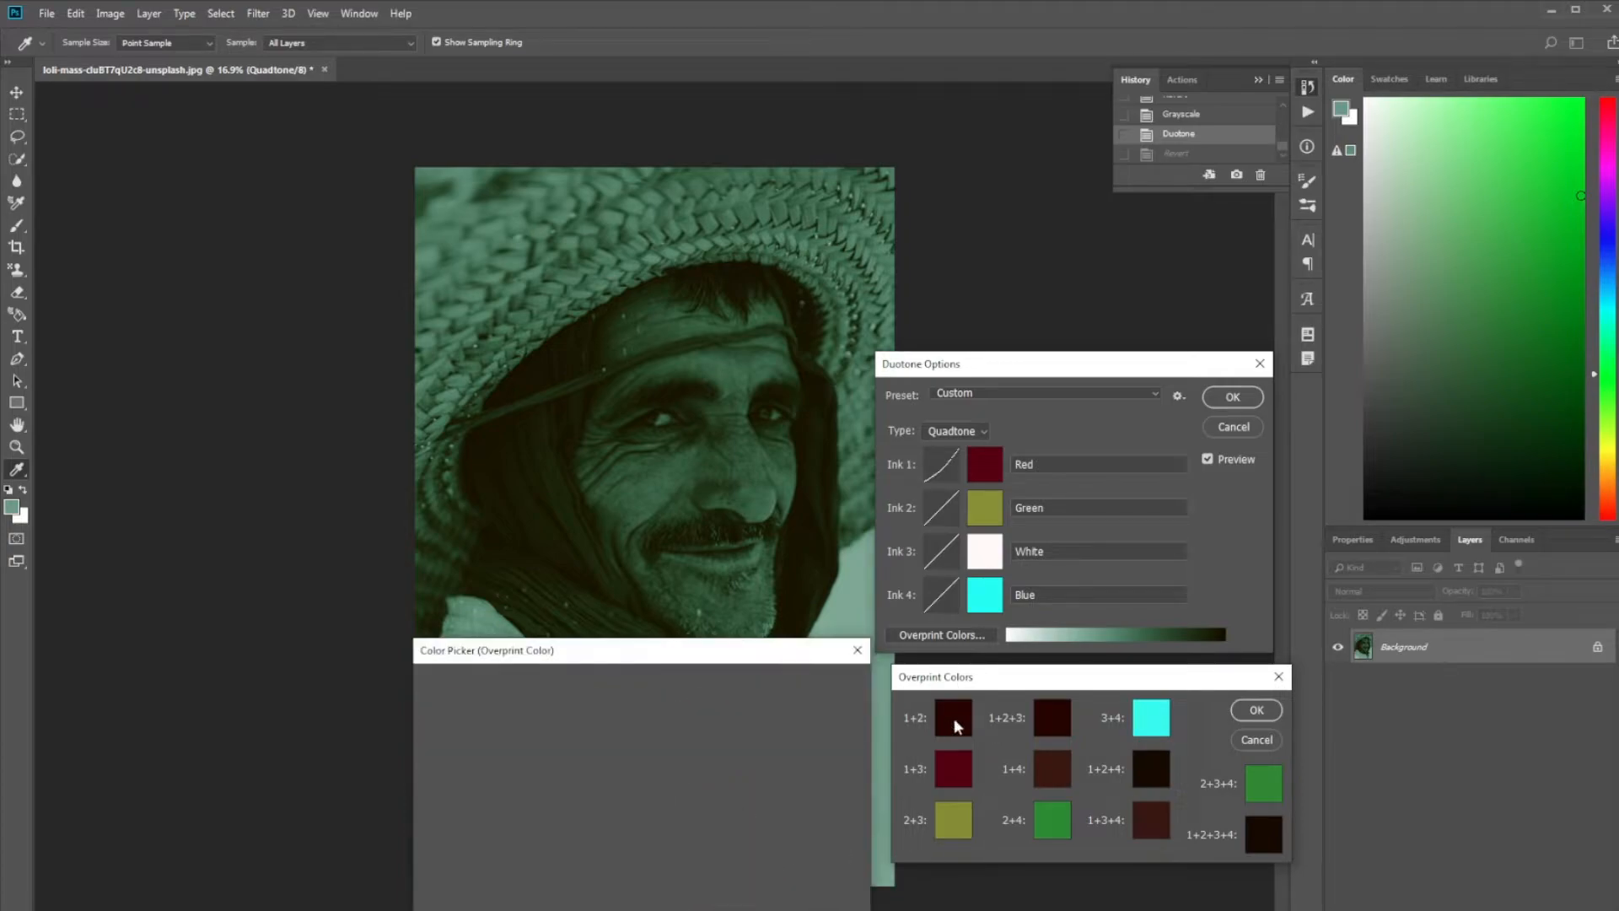
{"action": "mouse_move", "coordinate": [504, 762]}
{"action": "left_mouse_down"}
{"action": "mouse_move", "coordinate": [578, 828]}
{"action": "mouse_move", "coordinate": [556, 734]}
{"action": "left_mouse_up"}
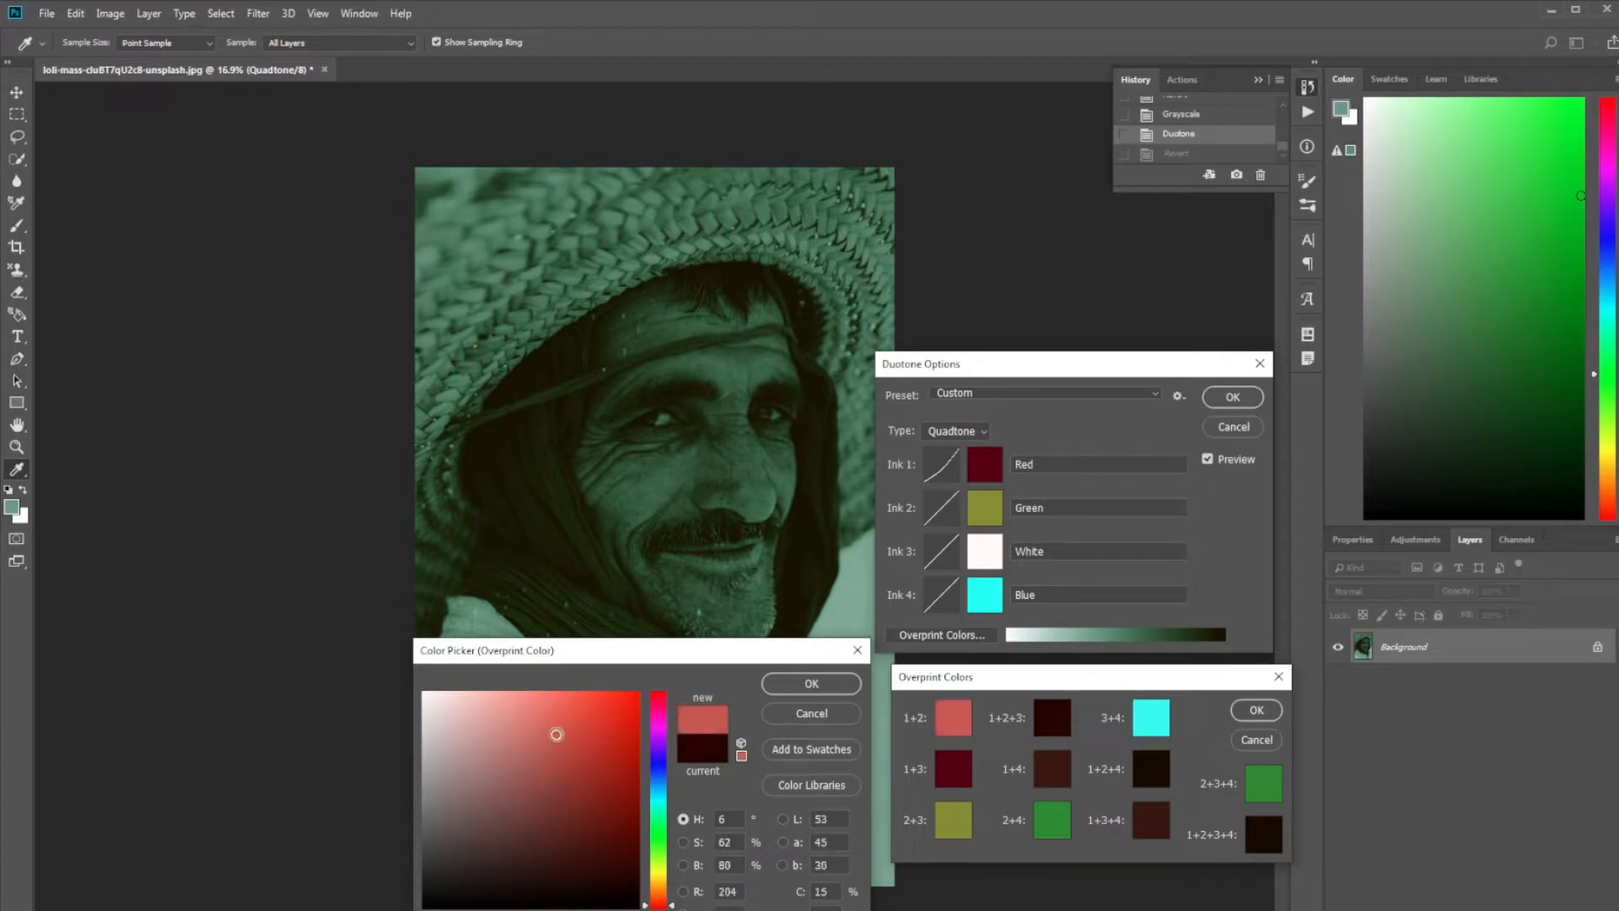
{"action": "left_click", "coordinate": [461, 845]}
{"action": "left_click_drag", "start_coordinate": [536, 827], "coordinate": [439, 690]}
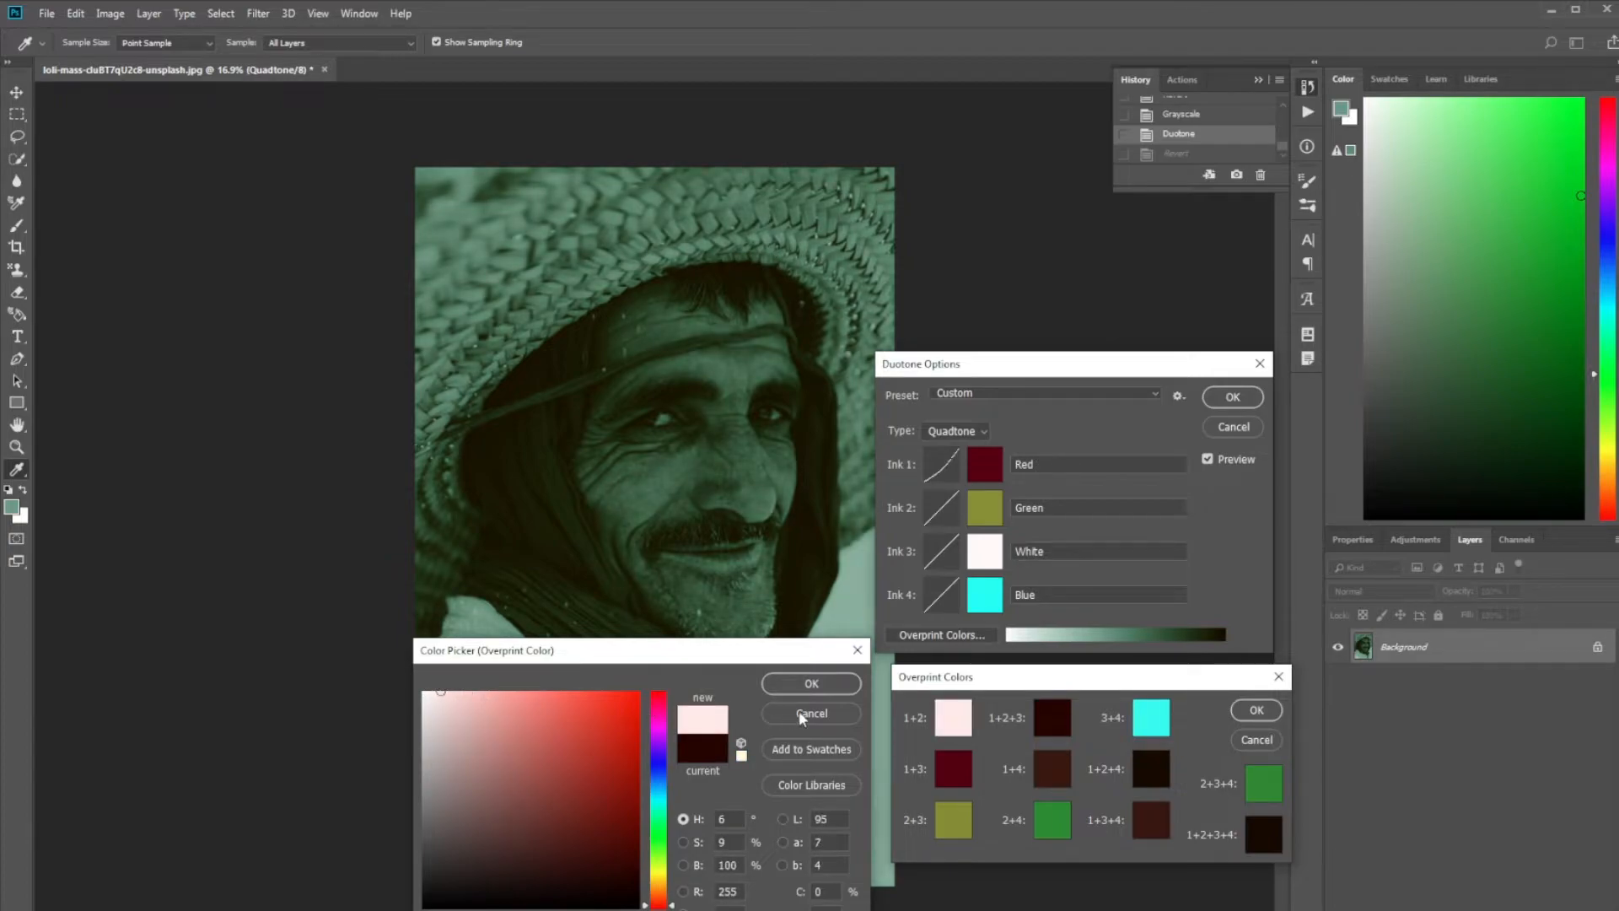
{"action": "left_click", "coordinate": [835, 685]}
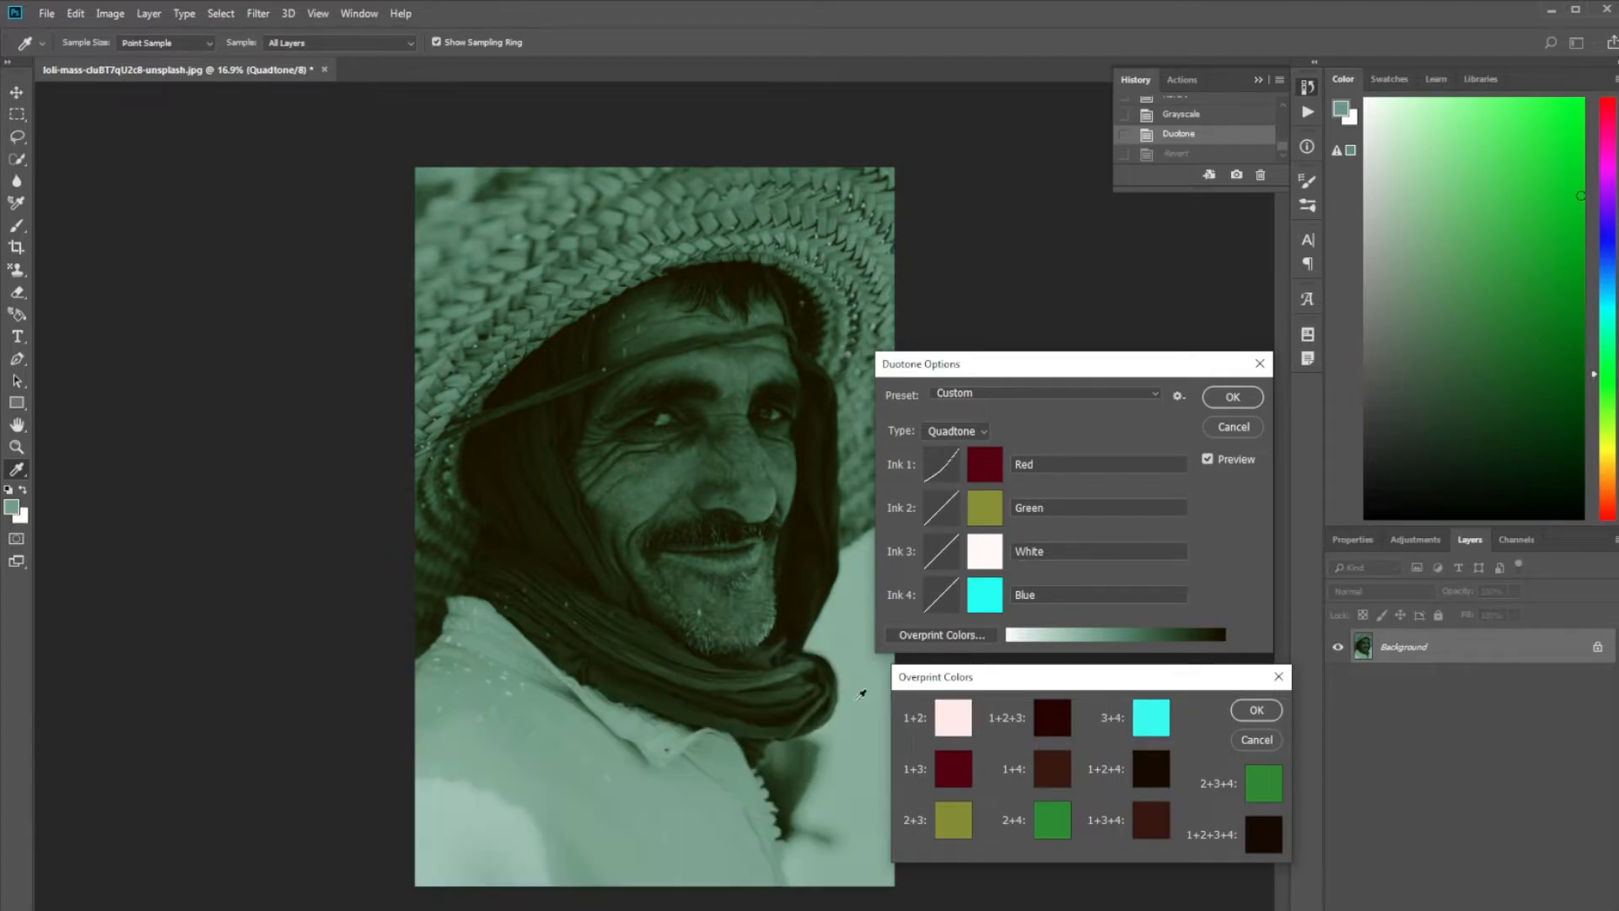
{"action": "left_click", "coordinate": [1255, 710]}
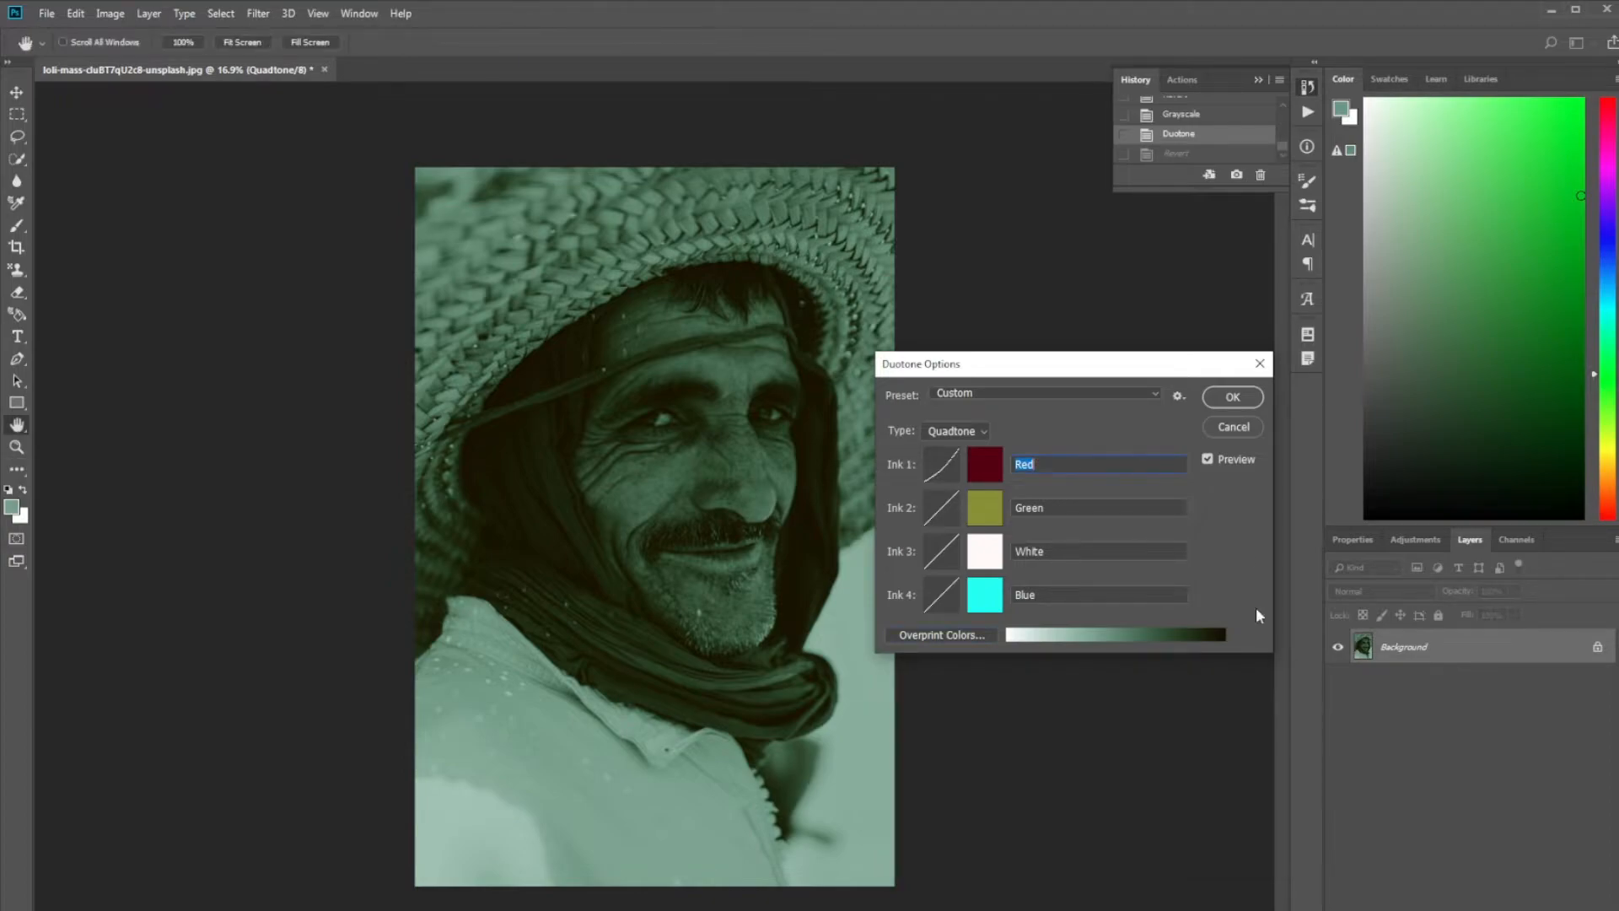
{"action": "left_click", "coordinate": [1231, 399]}
{"action": "key", "text": "b"}
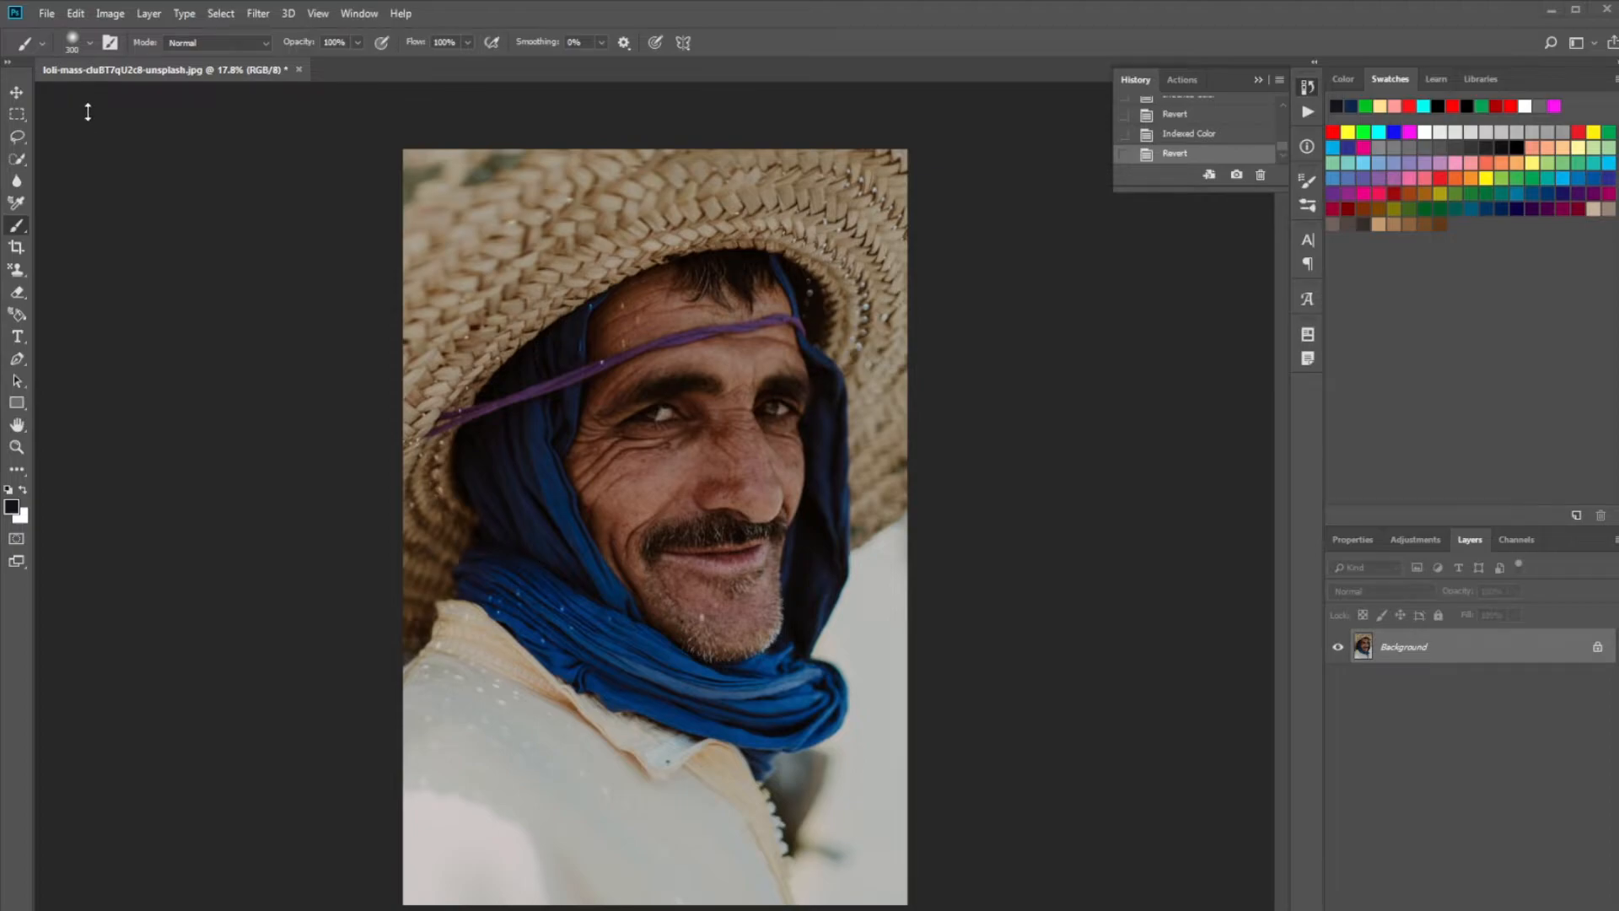
- Start converting the RGB portrait to Indexed Color and choose the Custom palette to open its color table
{"action": "left_click", "coordinate": [117, 15]}
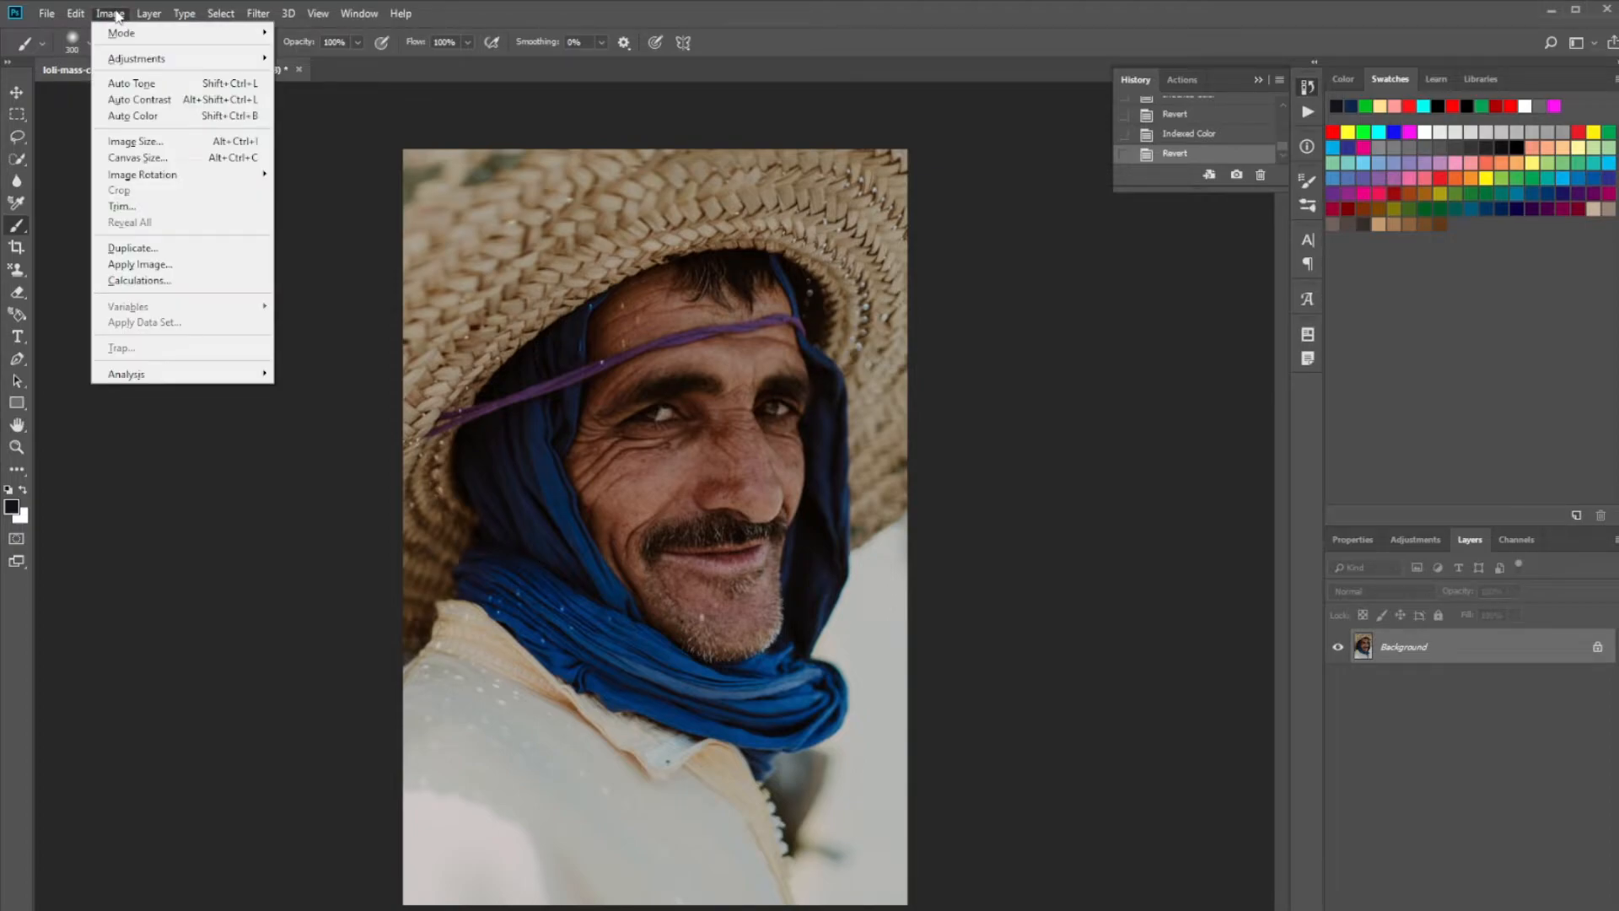
{"action": "mouse_move", "coordinate": [180, 34]}
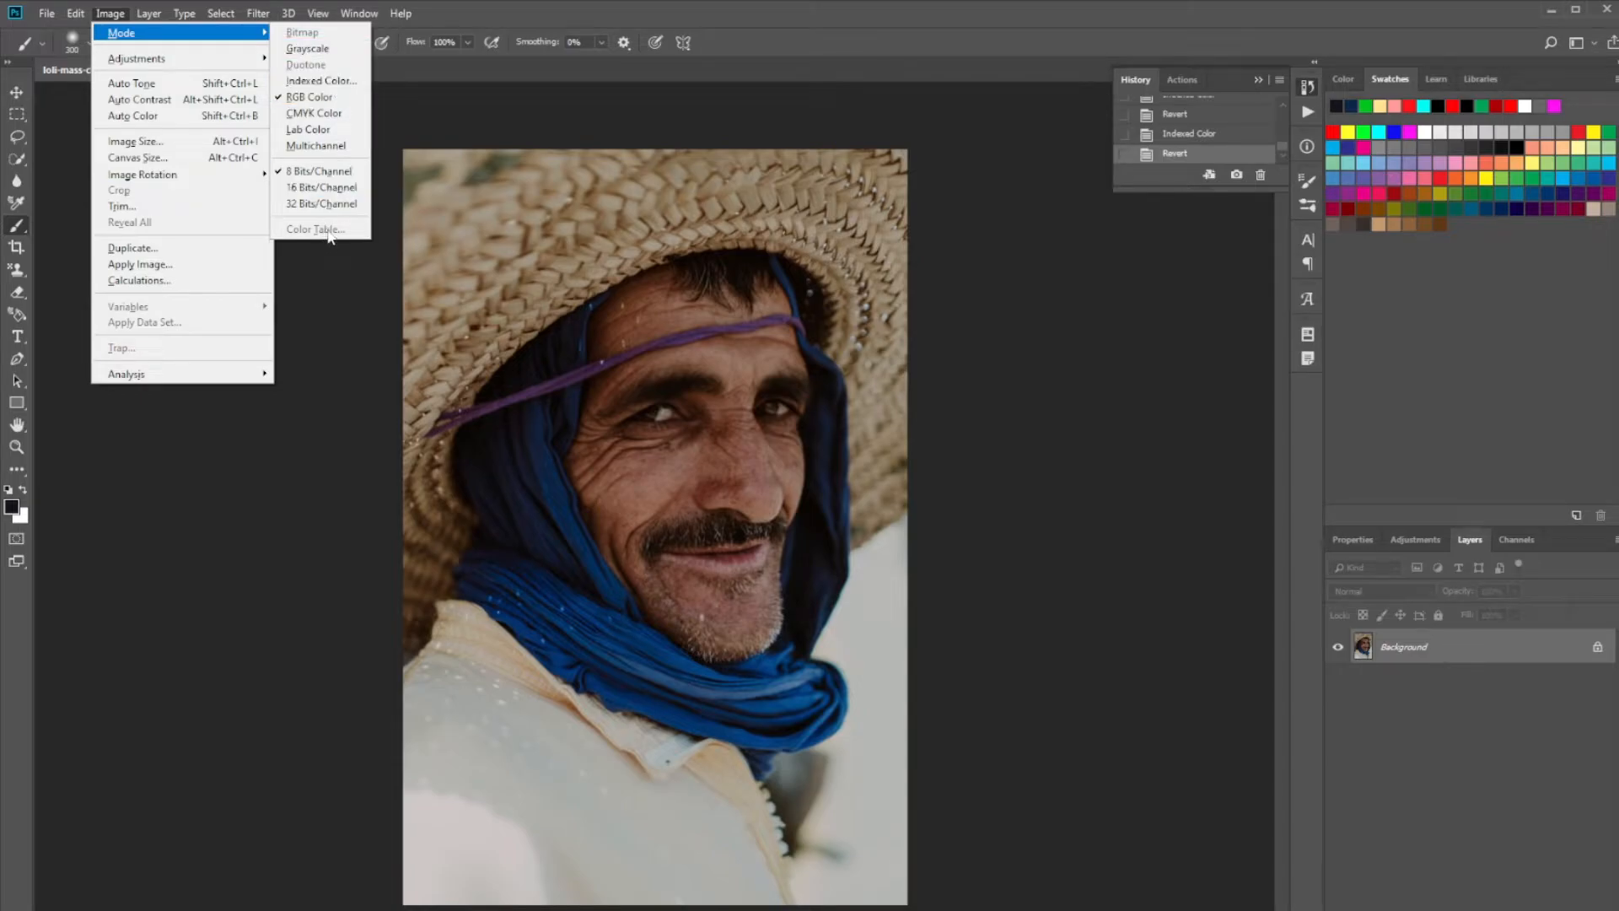
{"action": "left_click", "coordinate": [341, 89]}
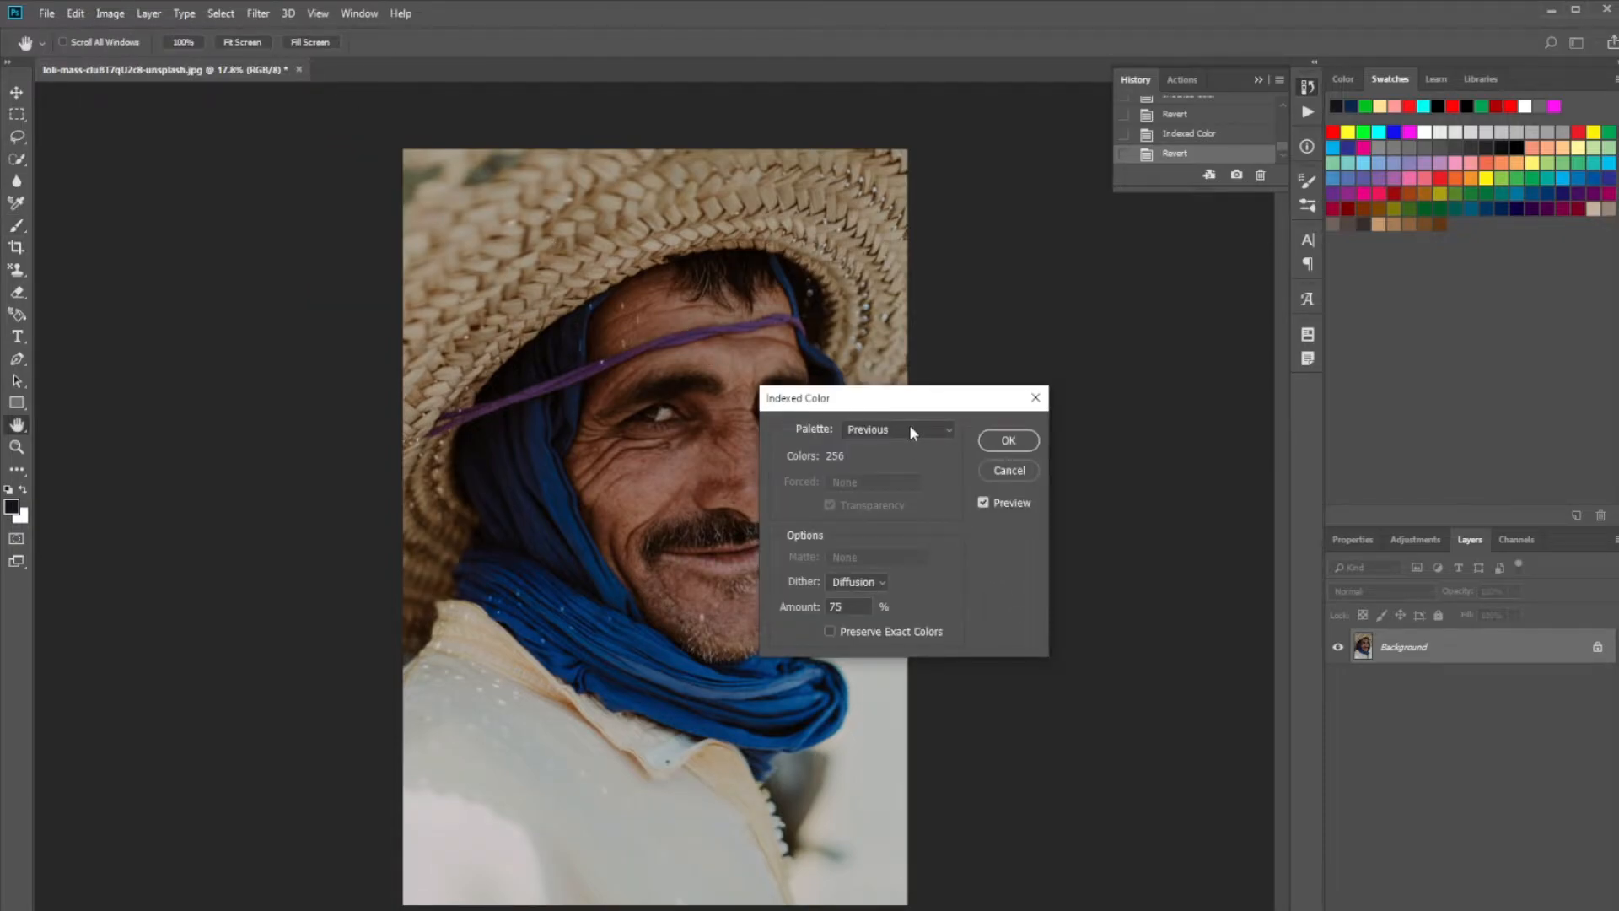
{"action": "left_click", "coordinate": [930, 431]}
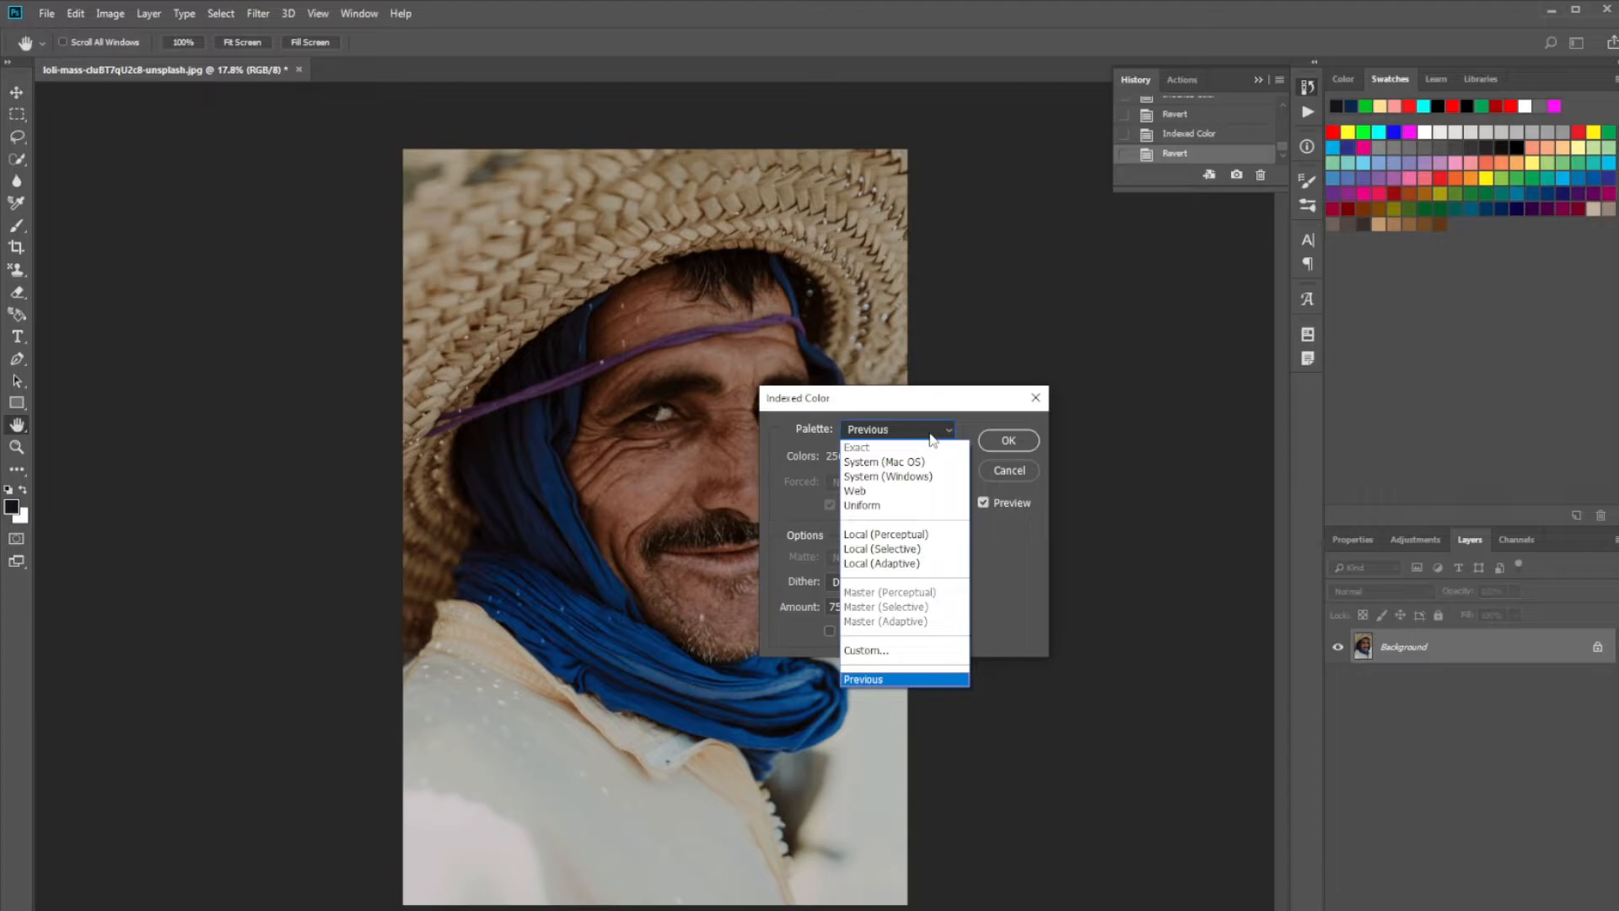
{"action": "left_click", "coordinate": [891, 651]}
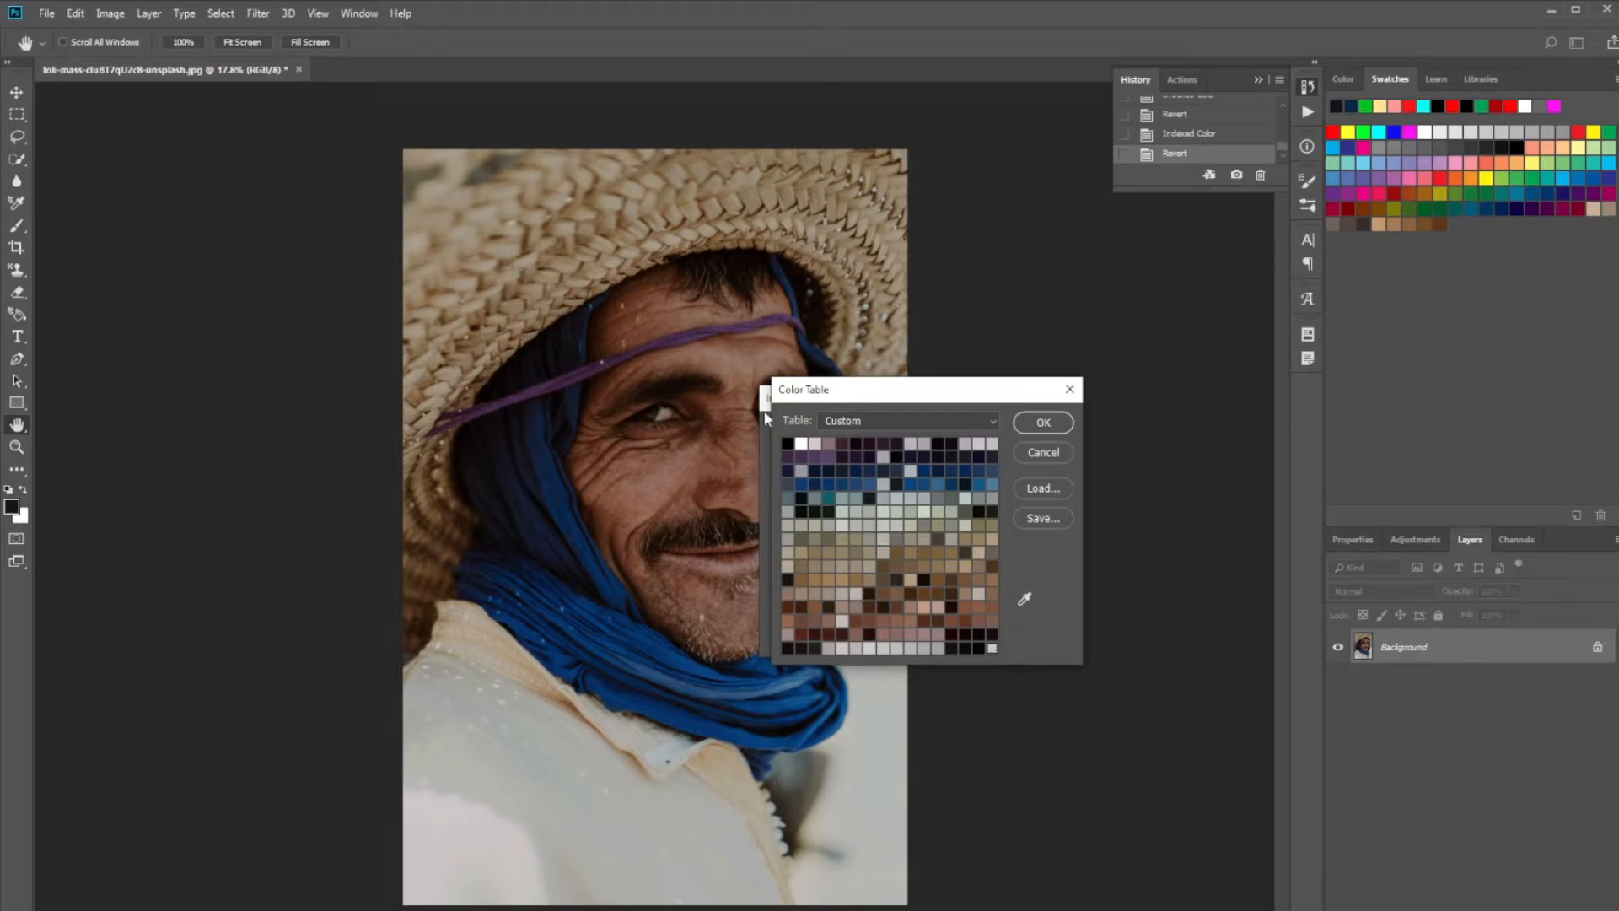
- Save the custom color table to the Desktop as Farmers Color Pallete in ACT format
{"action": "left_click", "coordinate": [1043, 518]}
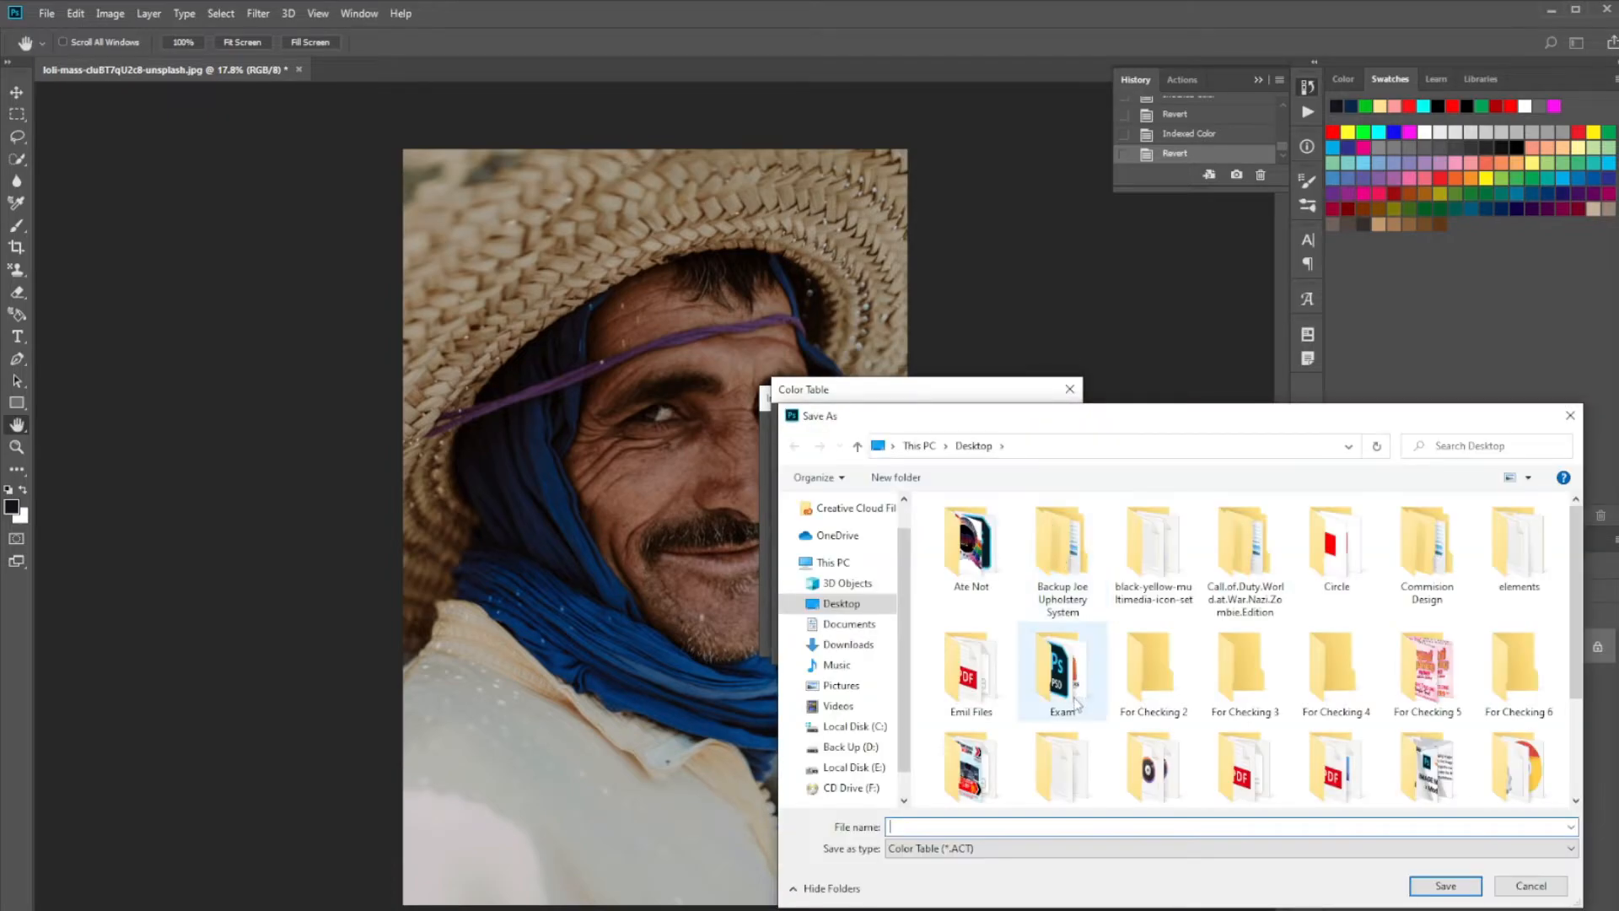
{"action": "scroll", "coordinate": [1049, 520], "scroll_direction": "down", "scroll_amount": 2}
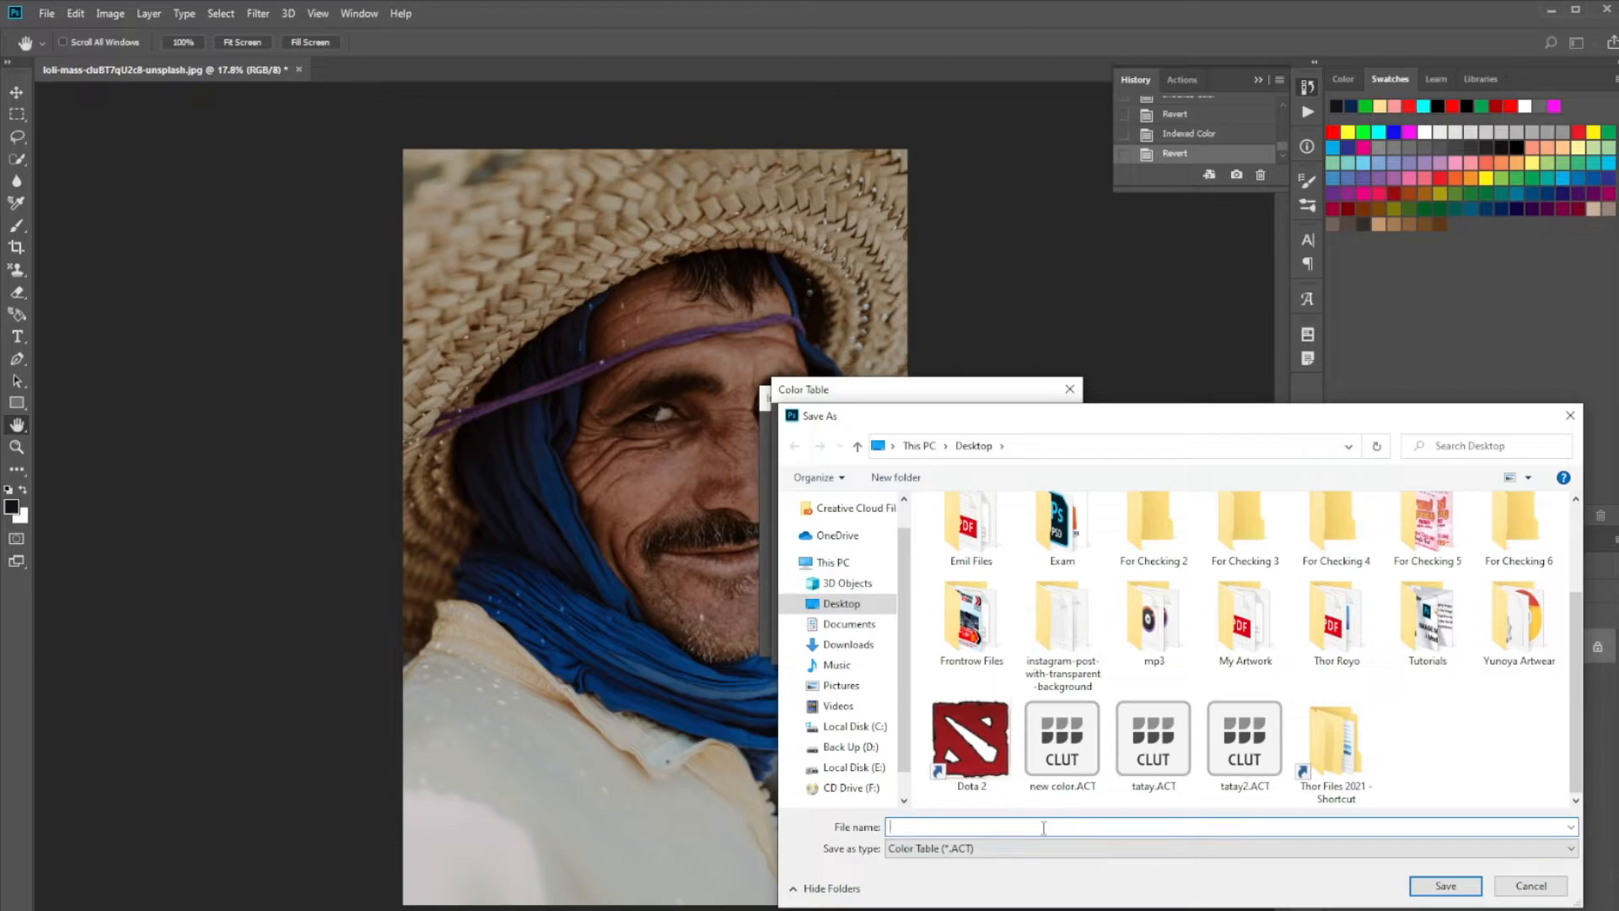
{"action": "type", "text": "Farmers Color Pallete"}
{"action": "left_click", "coordinate": [1459, 889]}
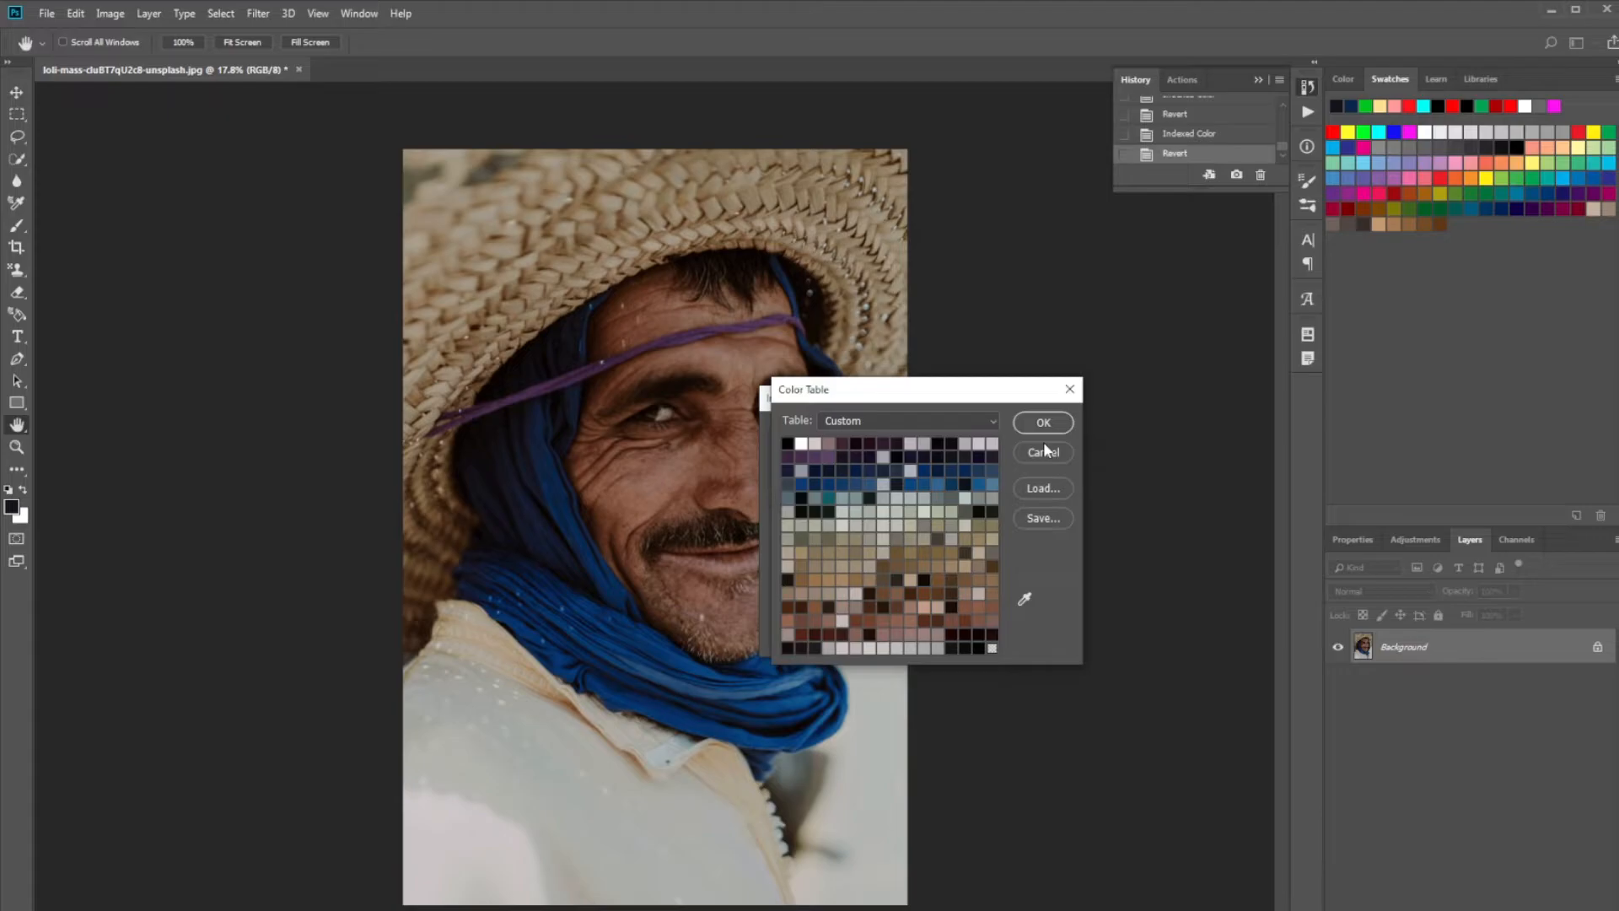
- Accept the custom color table and convert the portrait to Indexed Color with it
{"action": "left_click", "coordinate": [1056, 423]}
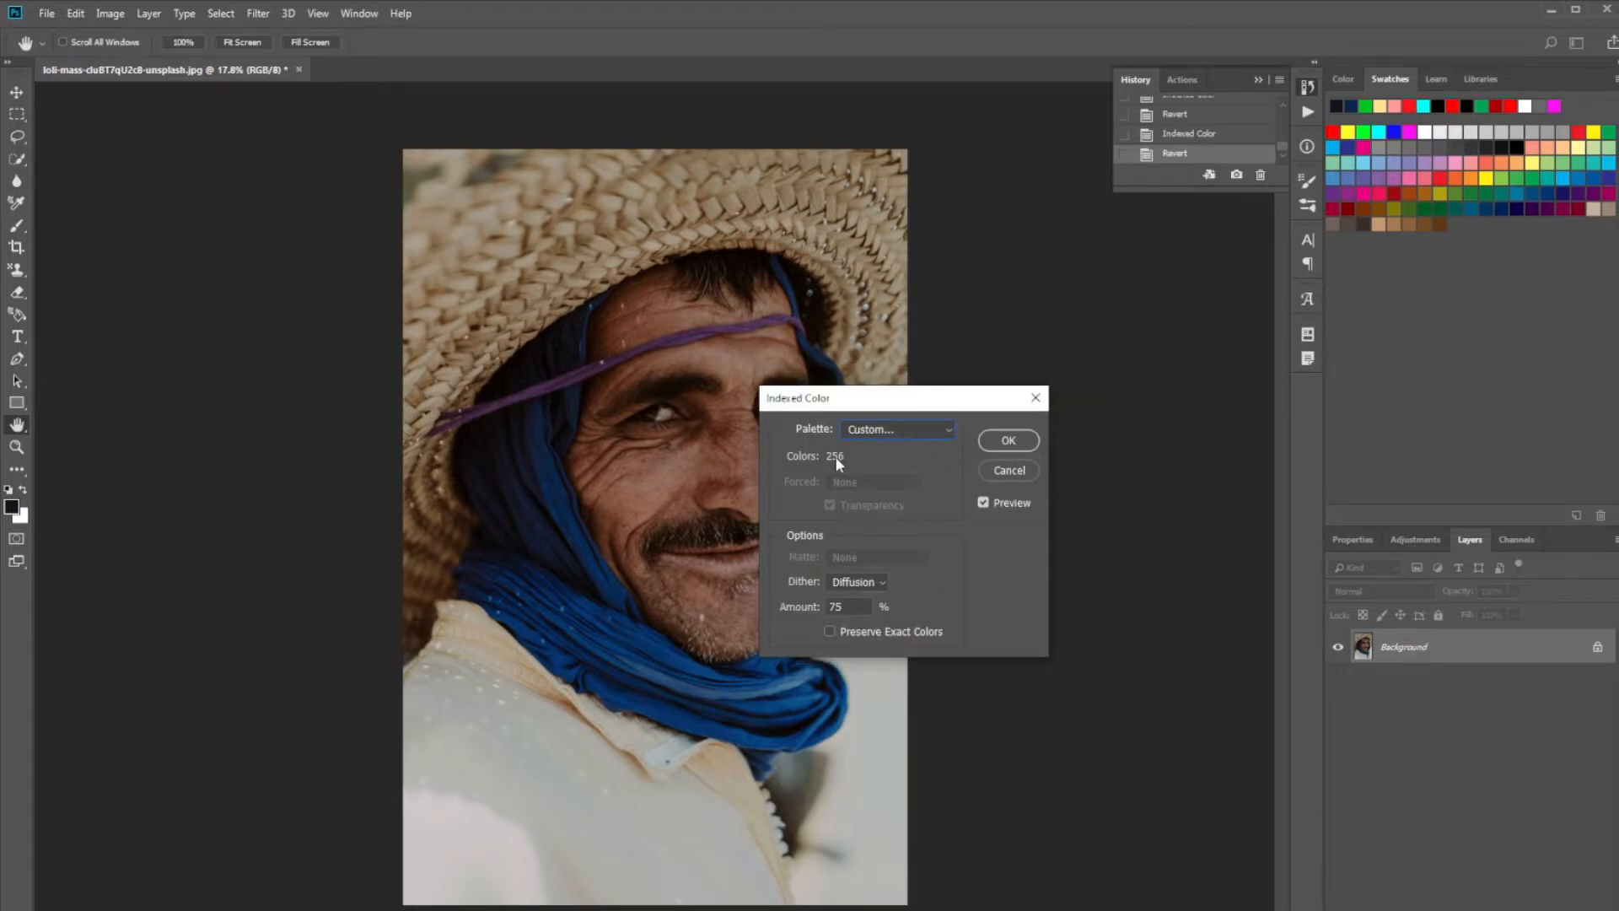
{"action": "left_click", "coordinate": [948, 431]}
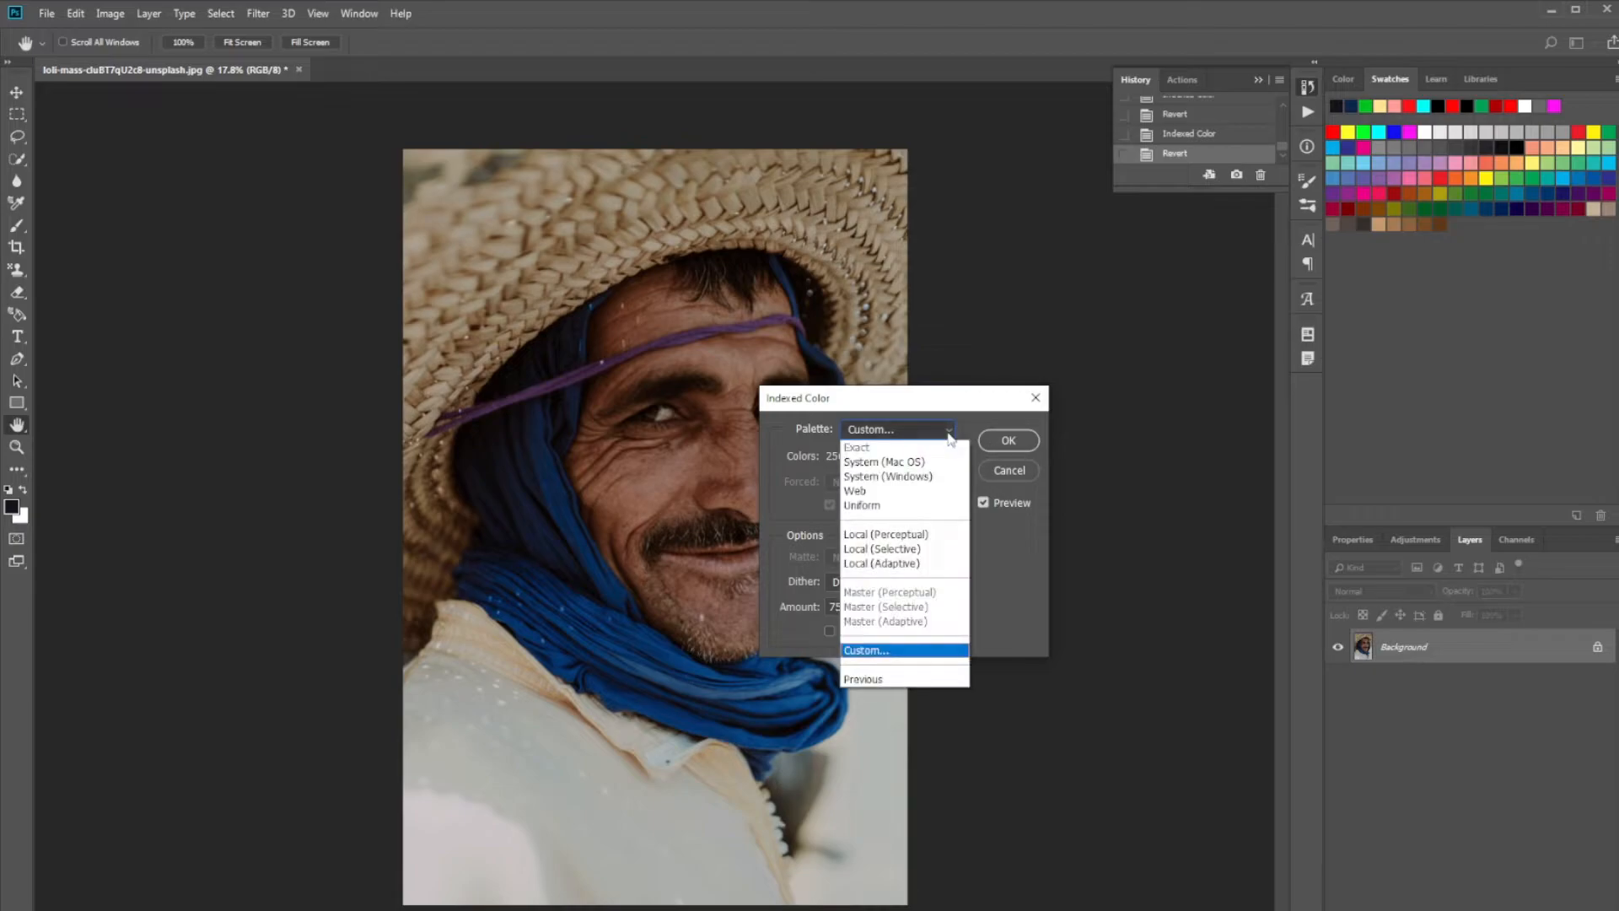
{"action": "left_click", "coordinate": [949, 434]}
{"action": "left_click", "coordinate": [1044, 453]}
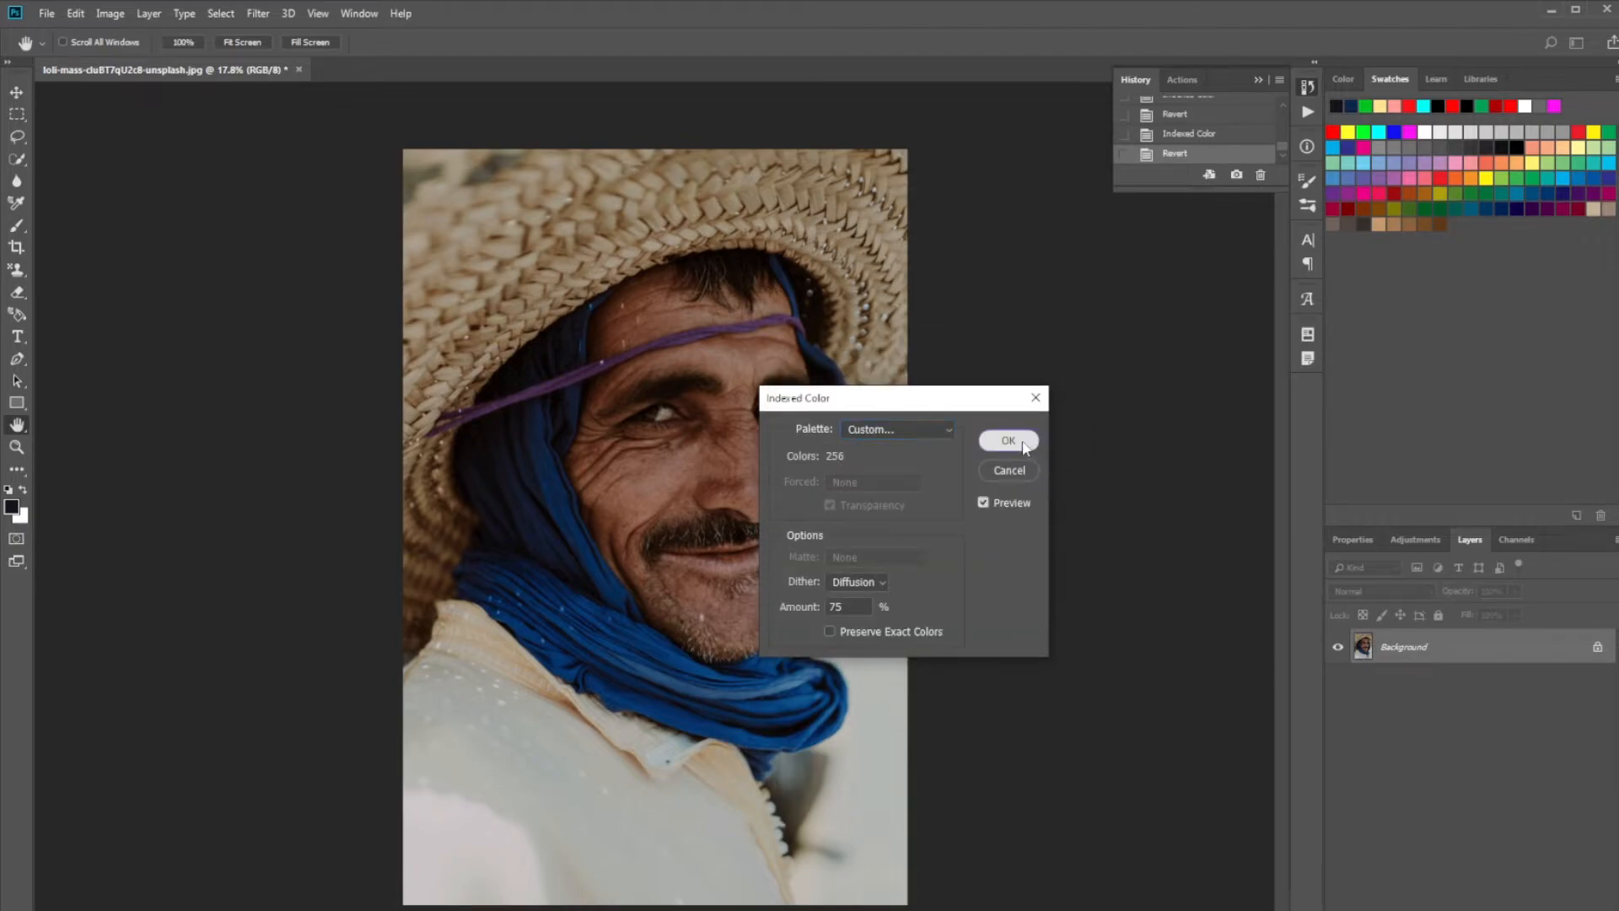
{"action": "left_click", "coordinate": [1009, 441]}
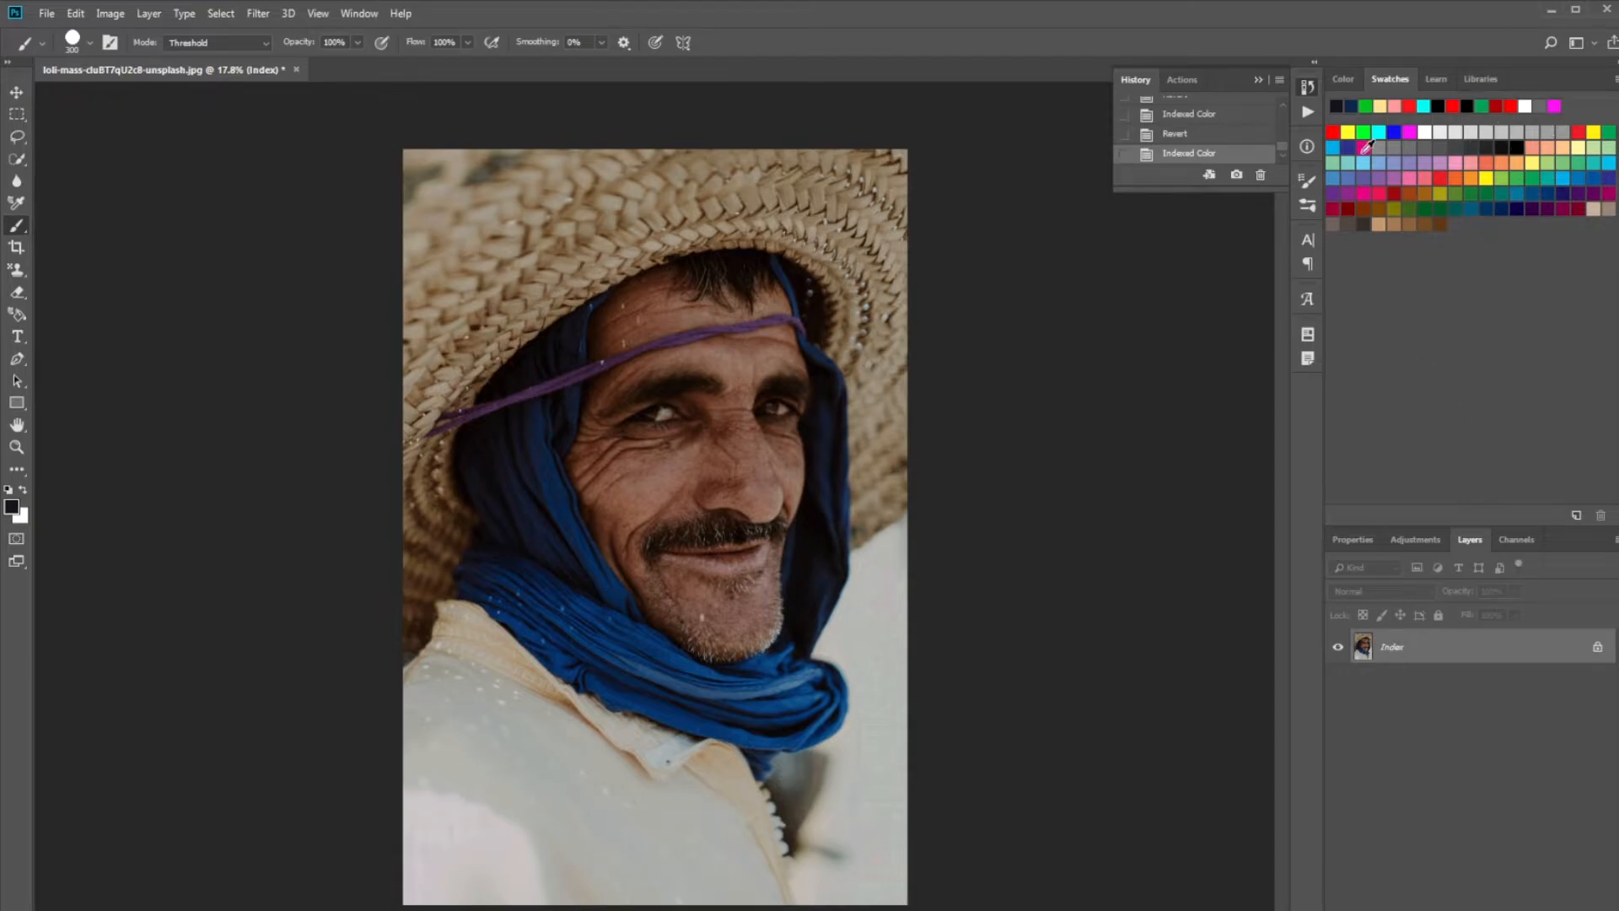
- Load the color table file Farmers Color Pallete.ACT from the Desktop into the Swatches
{"action": "left_click", "coordinate": [354, 13]}
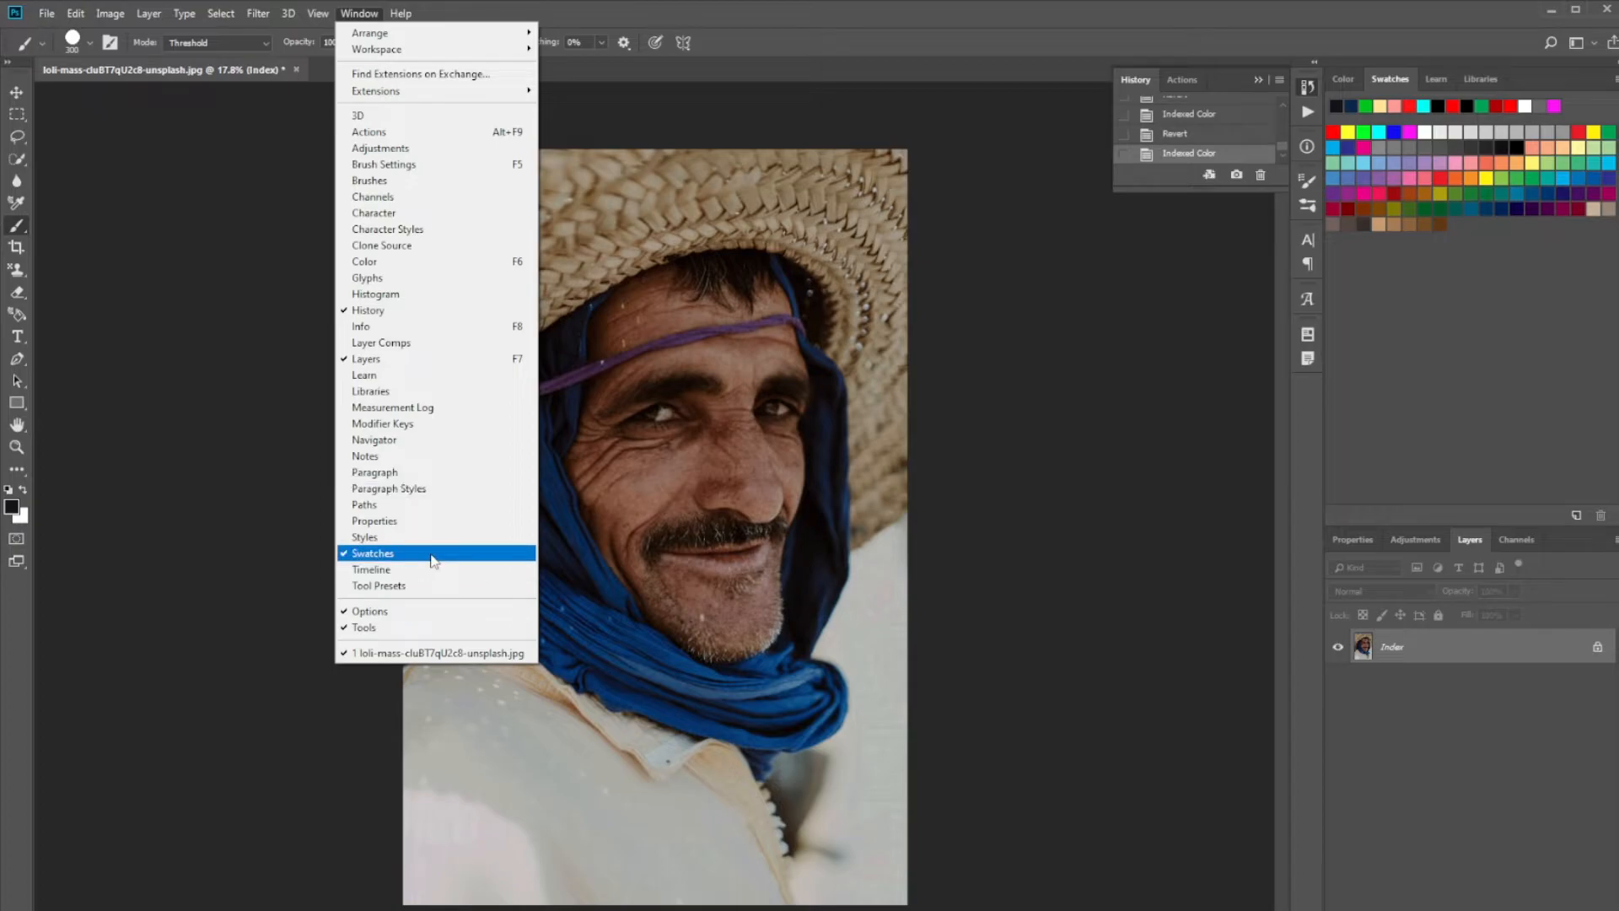
{"action": "left_click", "coordinate": [1616, 80]}
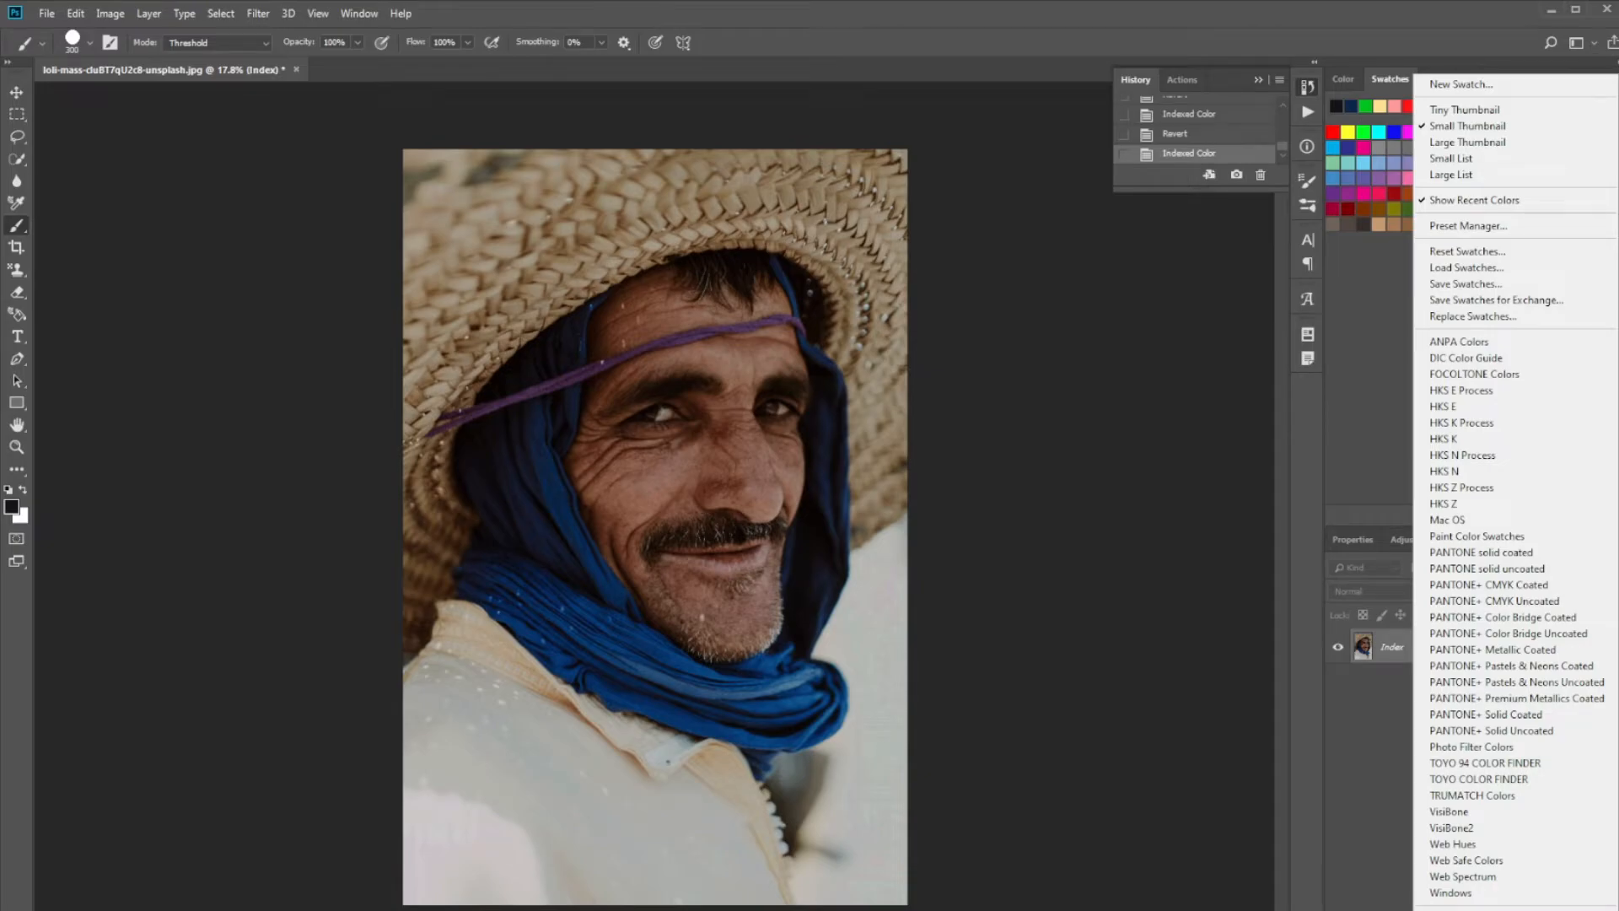
{"action": "left_click", "coordinate": [1526, 270]}
{"action": "scroll", "coordinate": [742, 371], "scroll_direction": "down", "scroll_amount": 2}
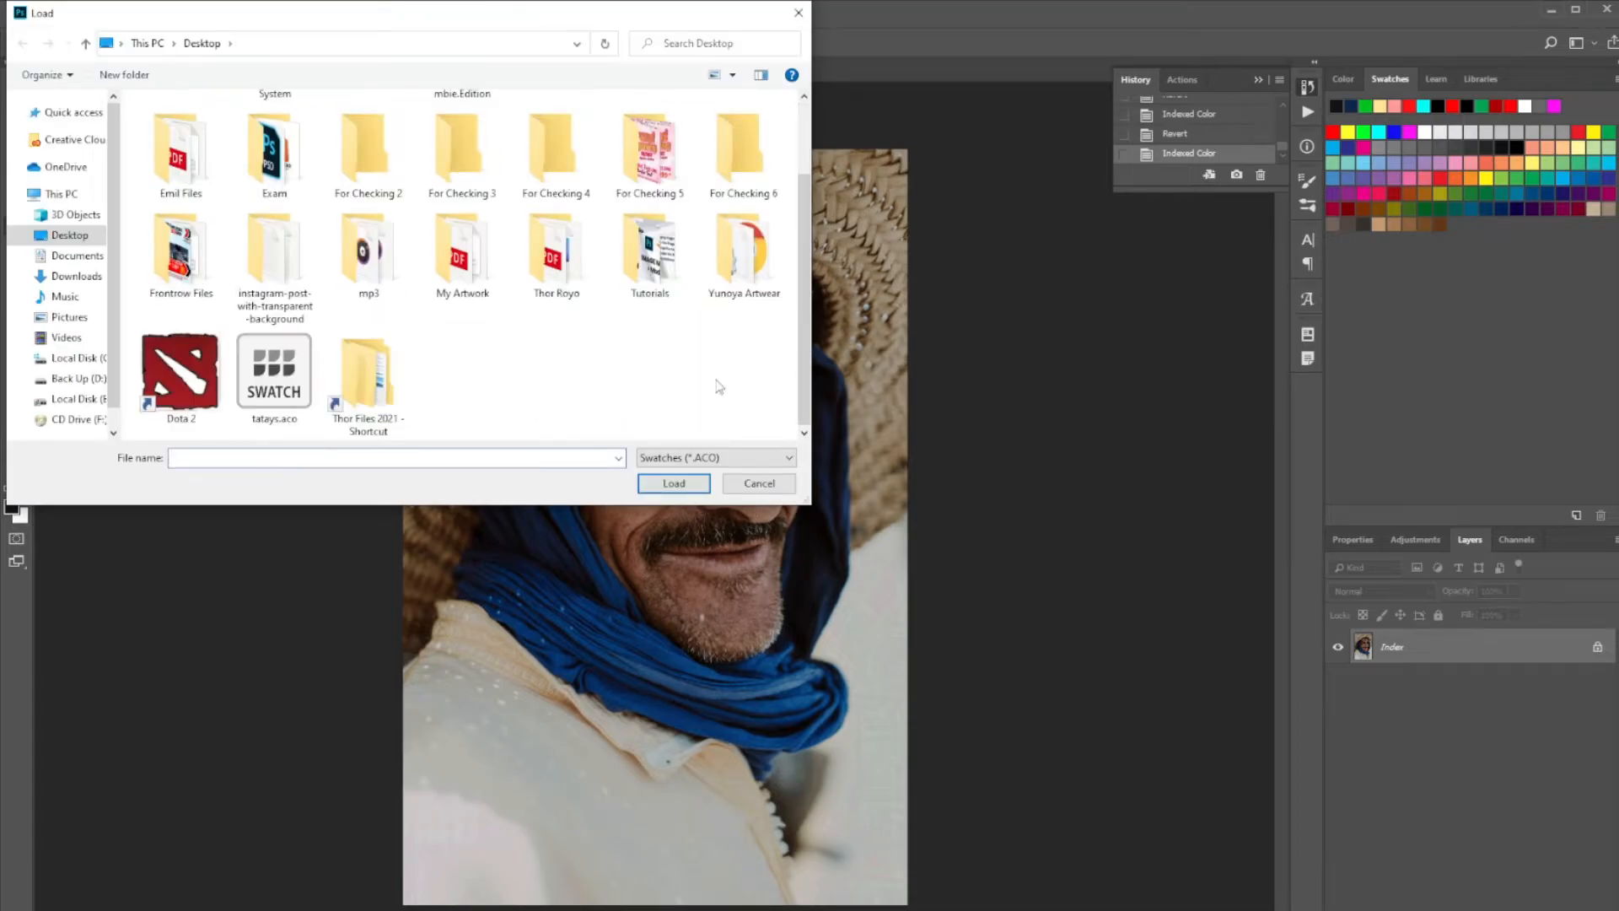
{"action": "left_click", "coordinate": [732, 465]}
{"action": "left_click", "coordinate": [681, 488]}
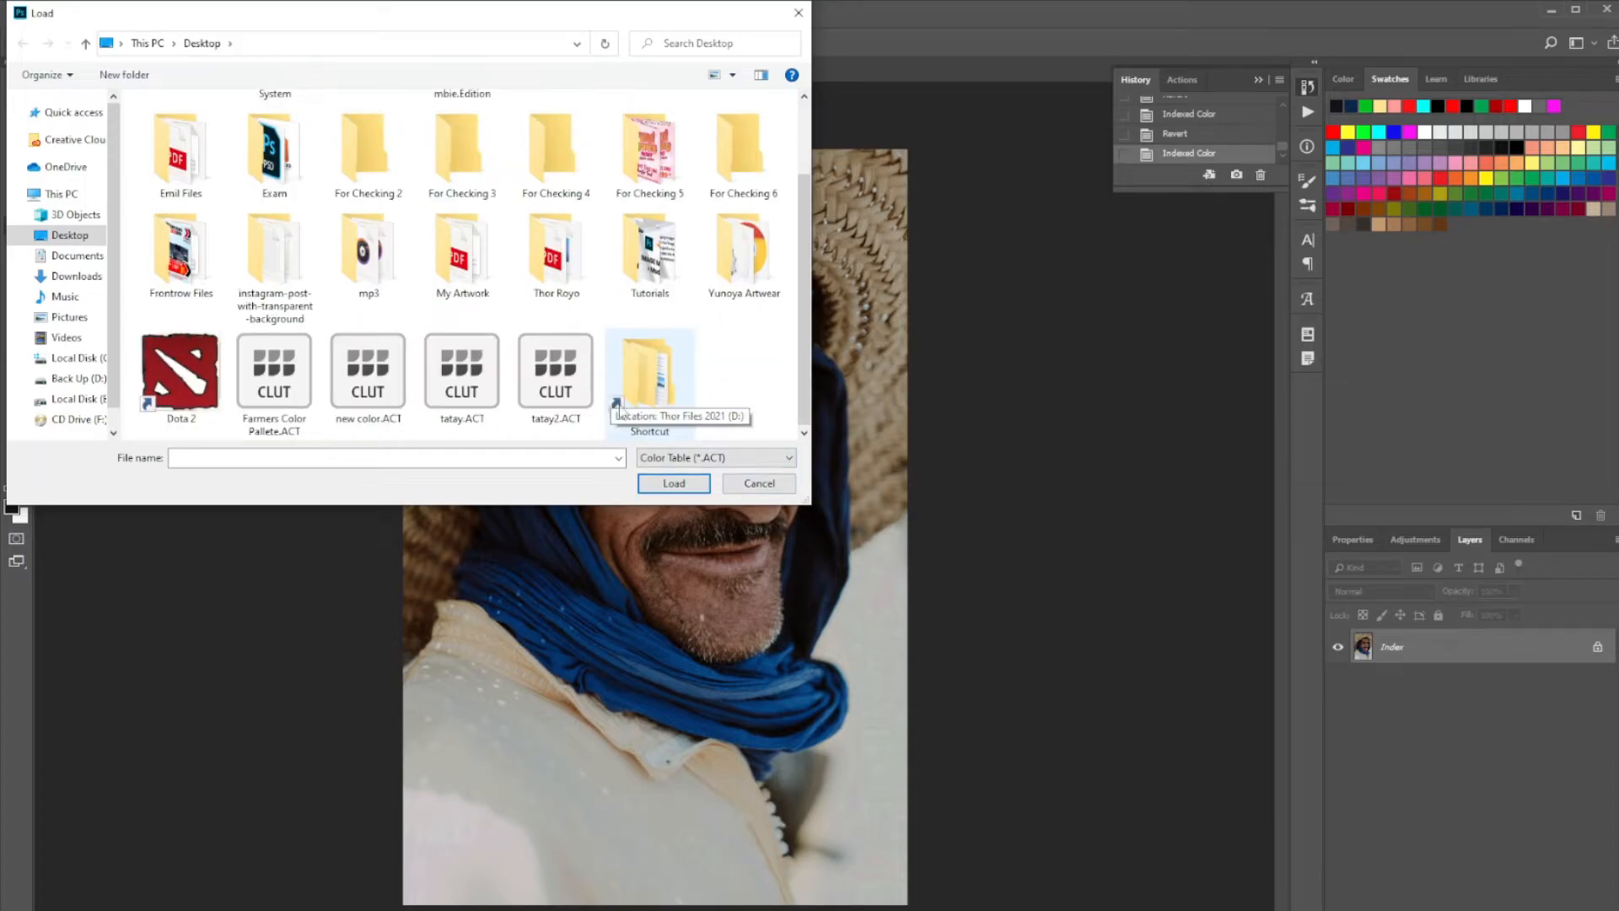
{"action": "left_click", "coordinate": [285, 383]}
{"action": "left_click", "coordinate": [674, 482]}
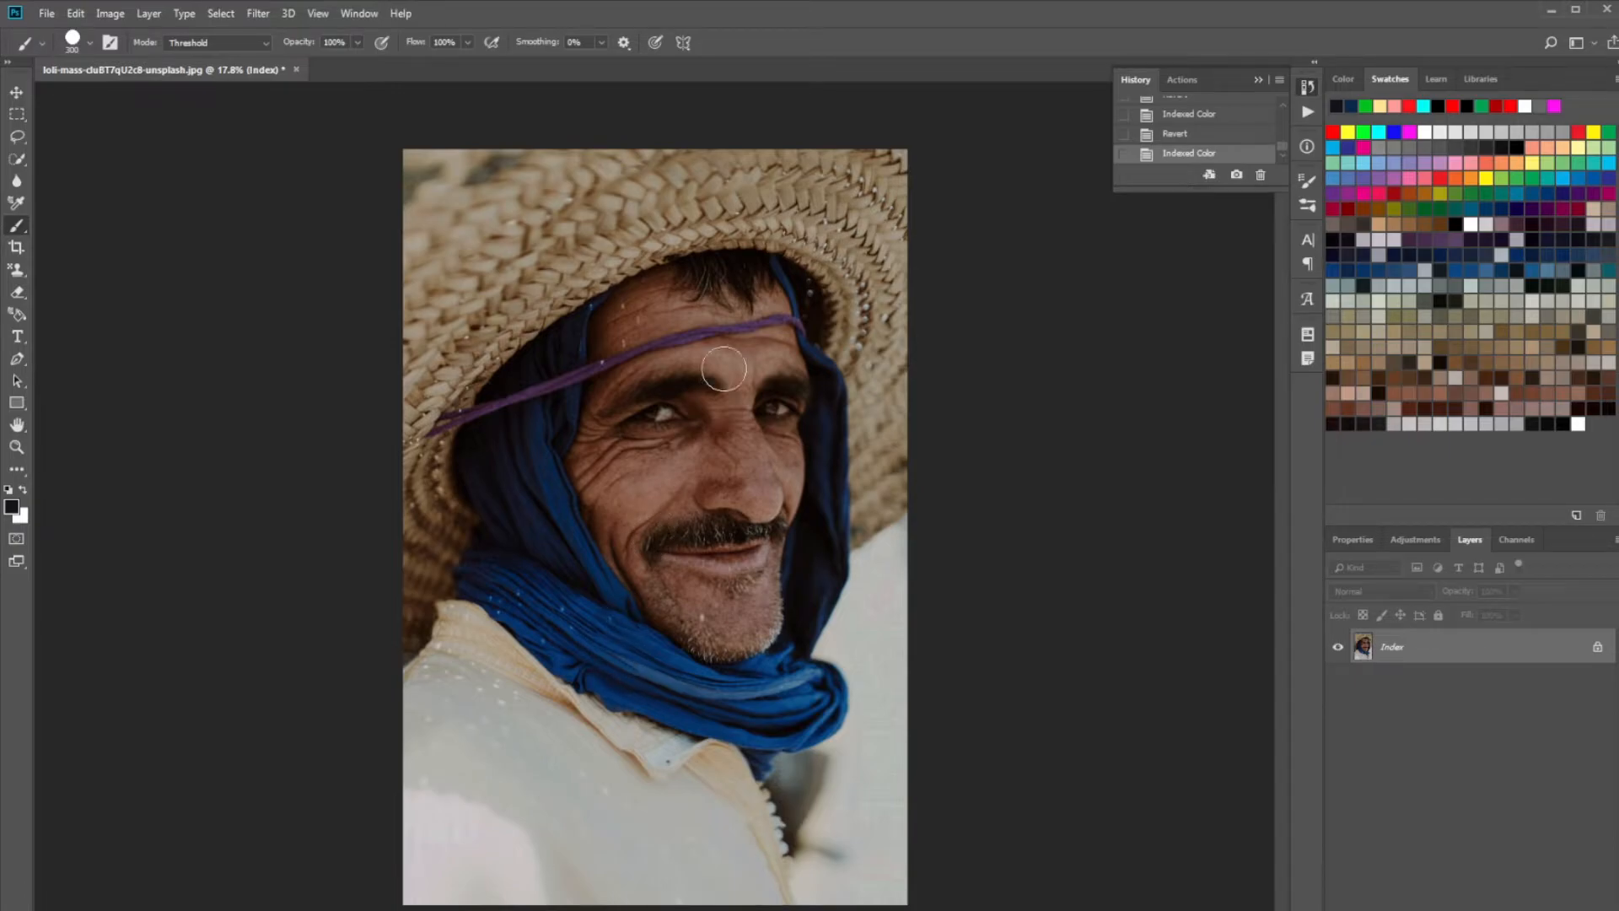
- Compare the hat's fine detail up close between the reverted RGB and the Indexed Color history states, ending on Indexed Color
{"action": "scroll", "coordinate": [931, 178], "scroll_direction": "up", "scroll_amount": 3}
{"action": "scroll", "coordinate": [931, 178], "scroll_direction": "up", "scroll_amount": 10}
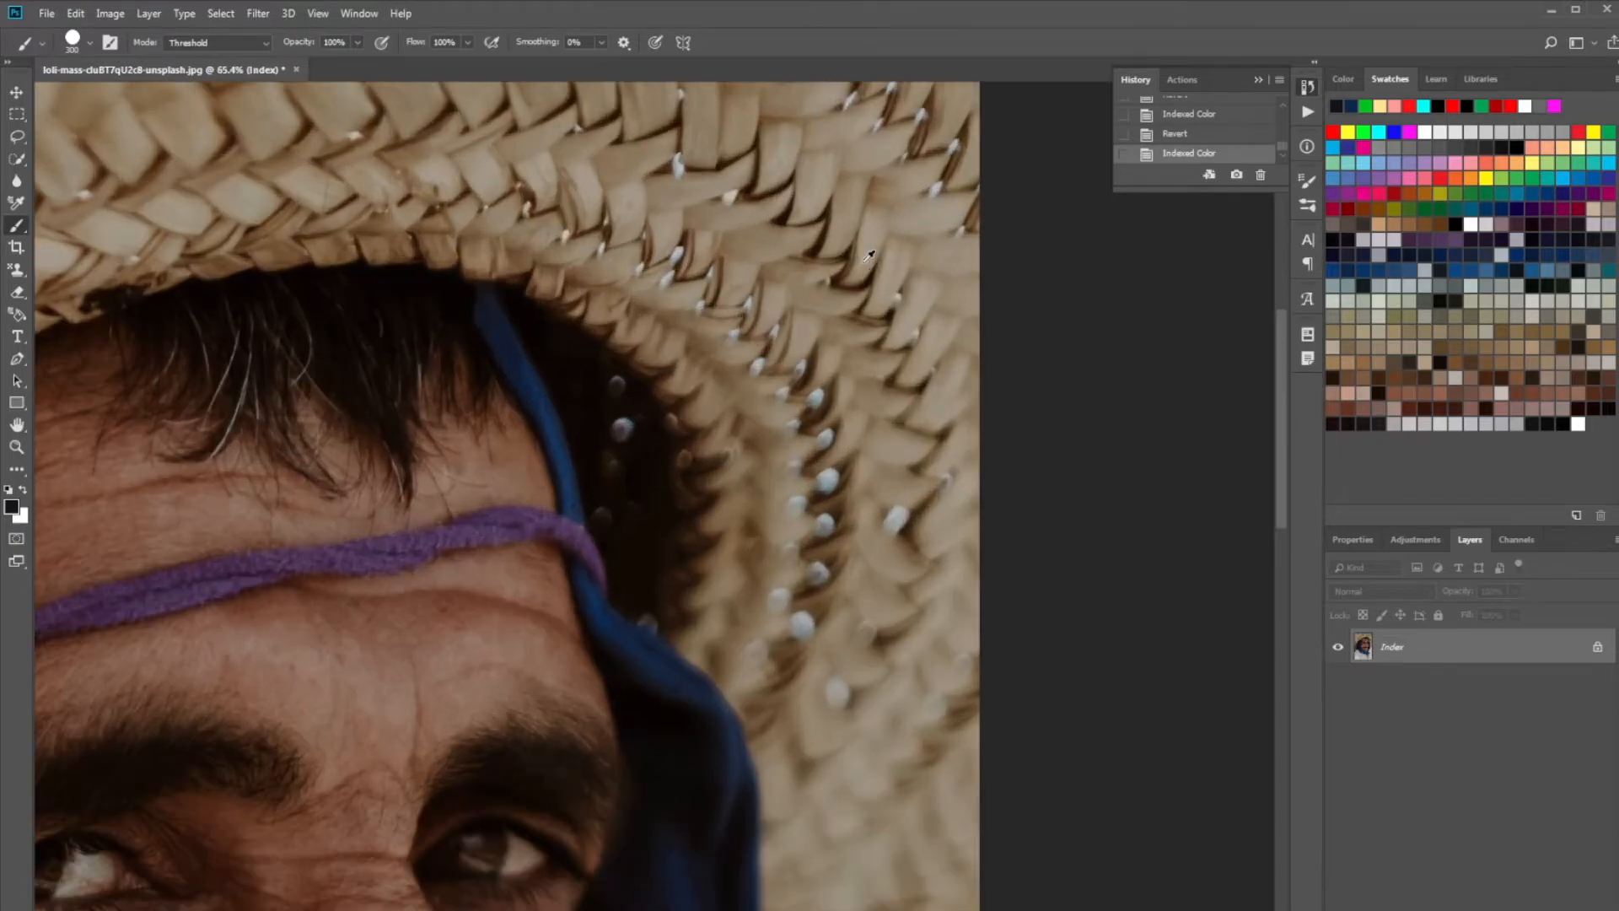
{"action": "scroll", "coordinate": [829, 326], "scroll_direction": "up", "scroll_amount": 3}
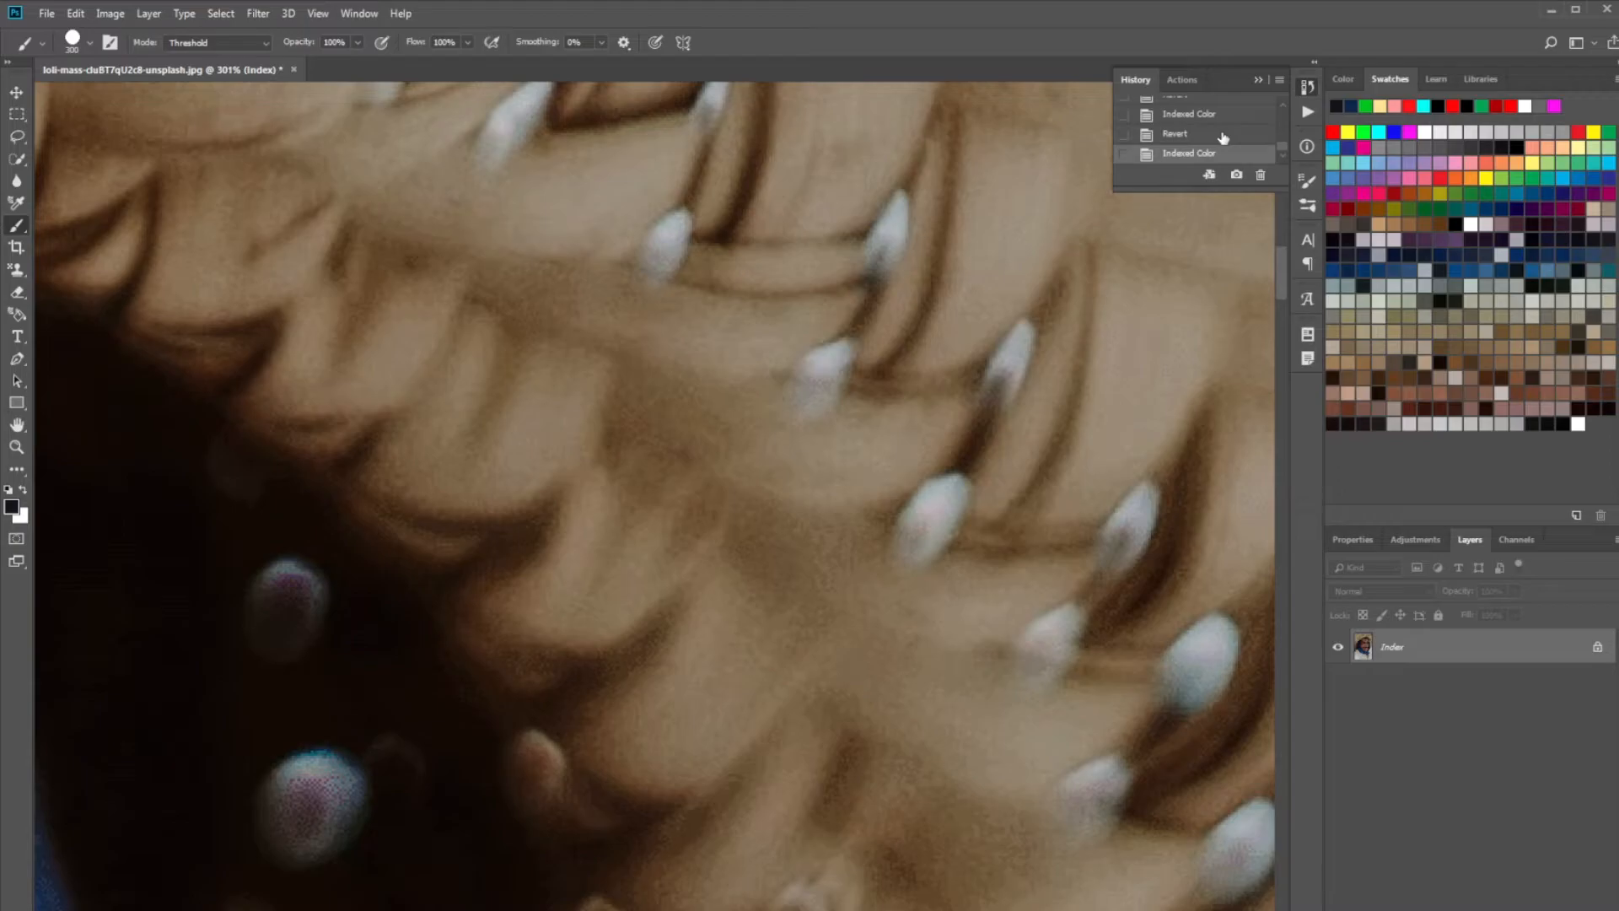
{"action": "left_click", "coordinate": [1223, 135]}
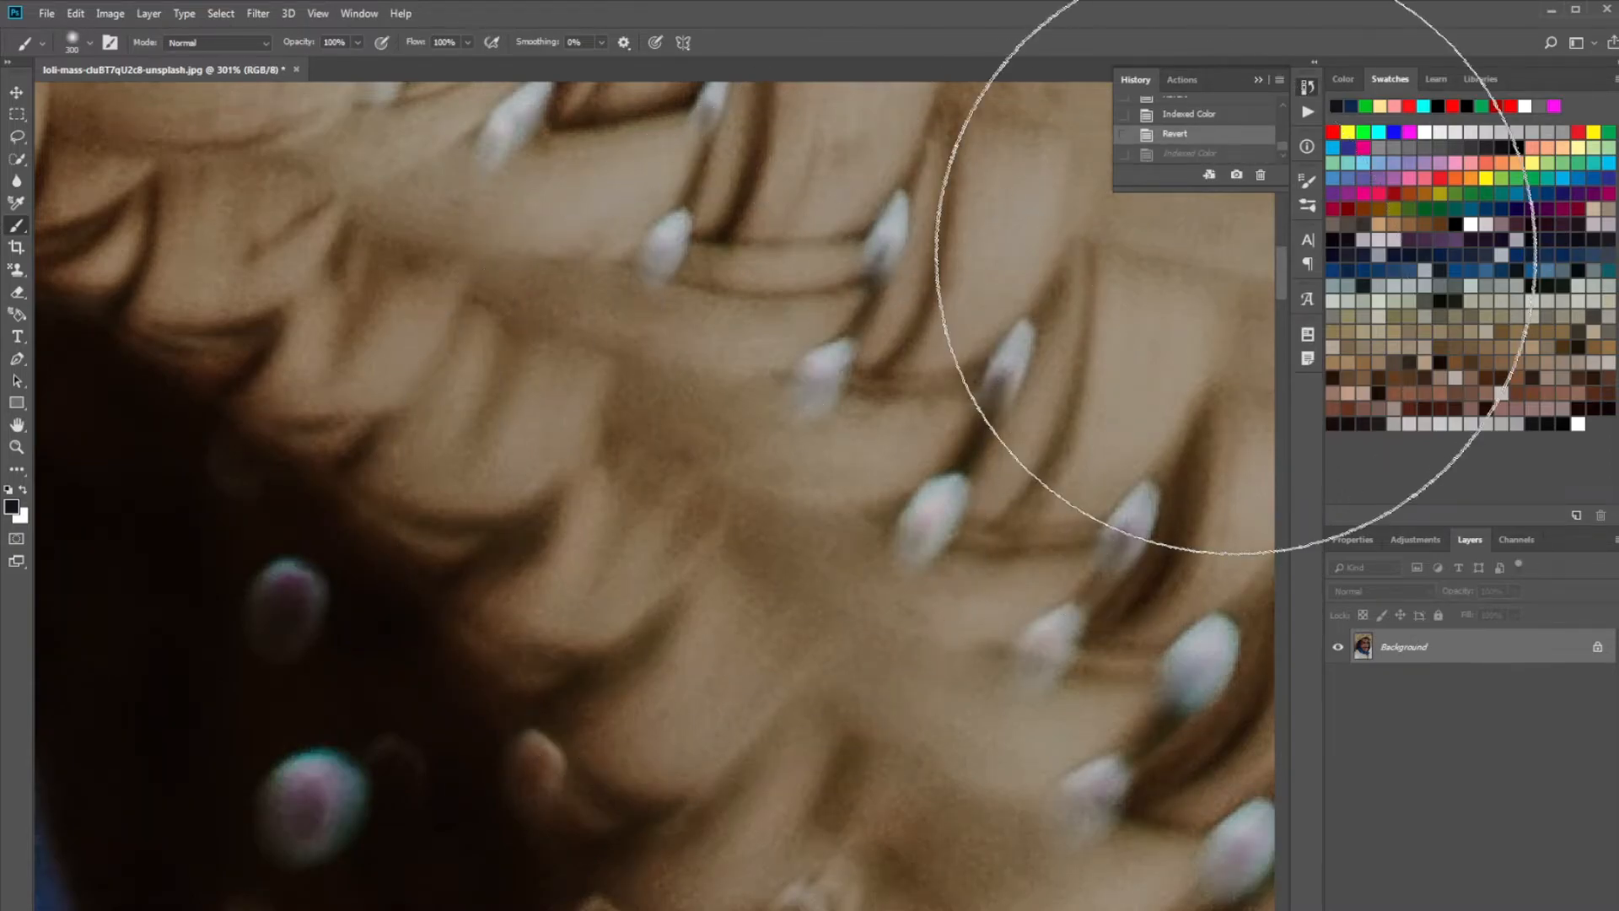
{"action": "left_click", "coordinate": [1186, 155]}
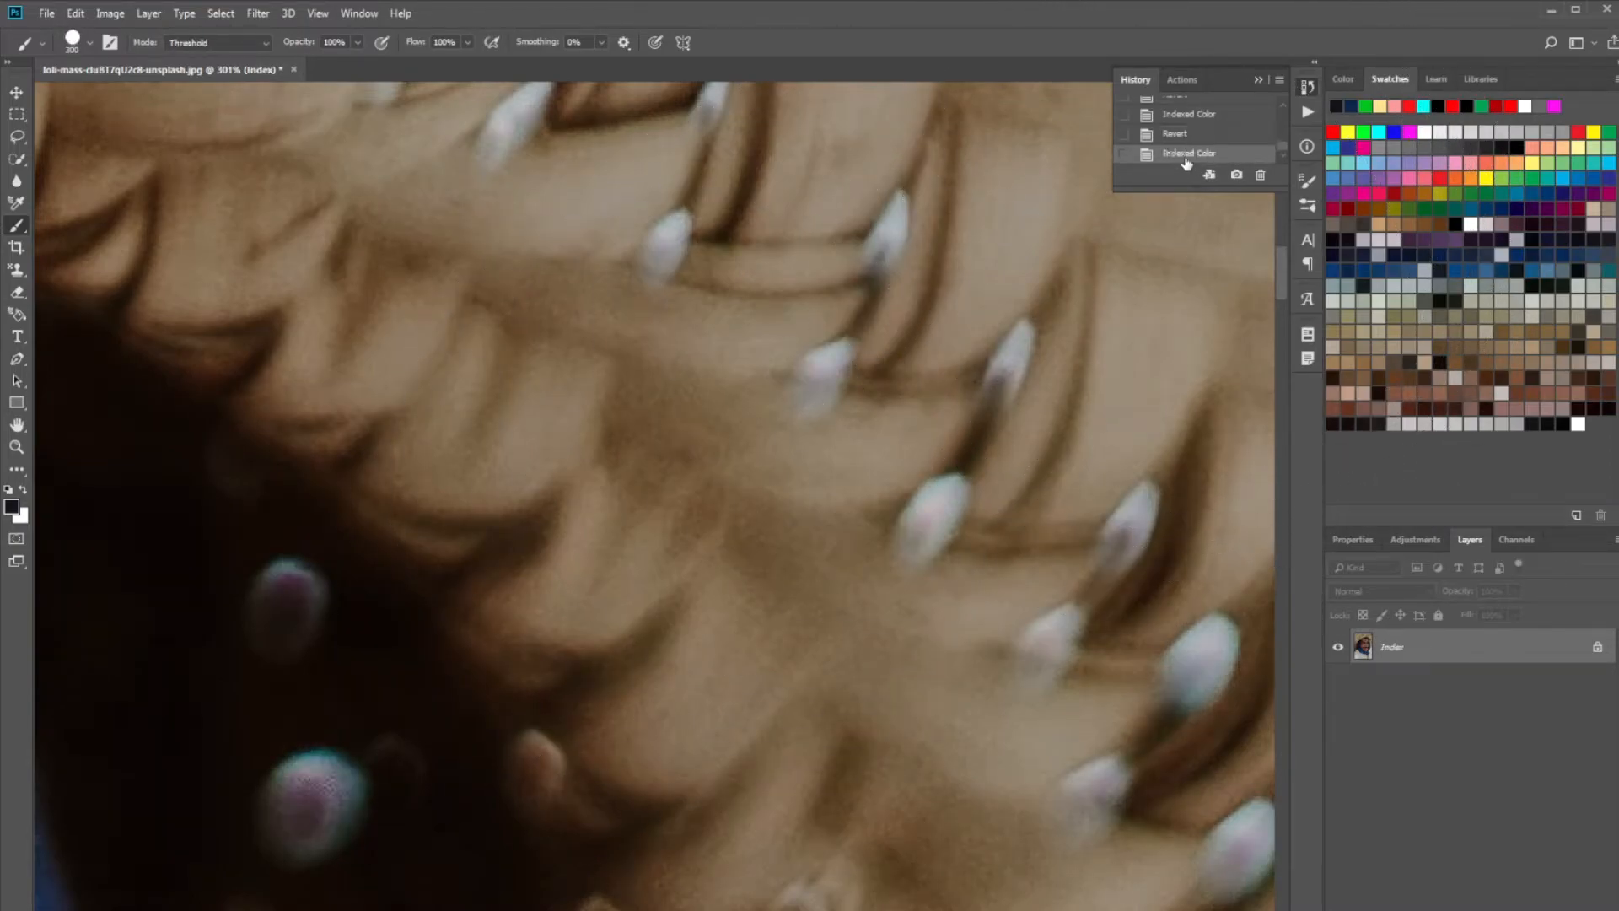
{"action": "scroll", "coordinate": [621, 350], "scroll_direction": "up", "scroll_amount": 3}
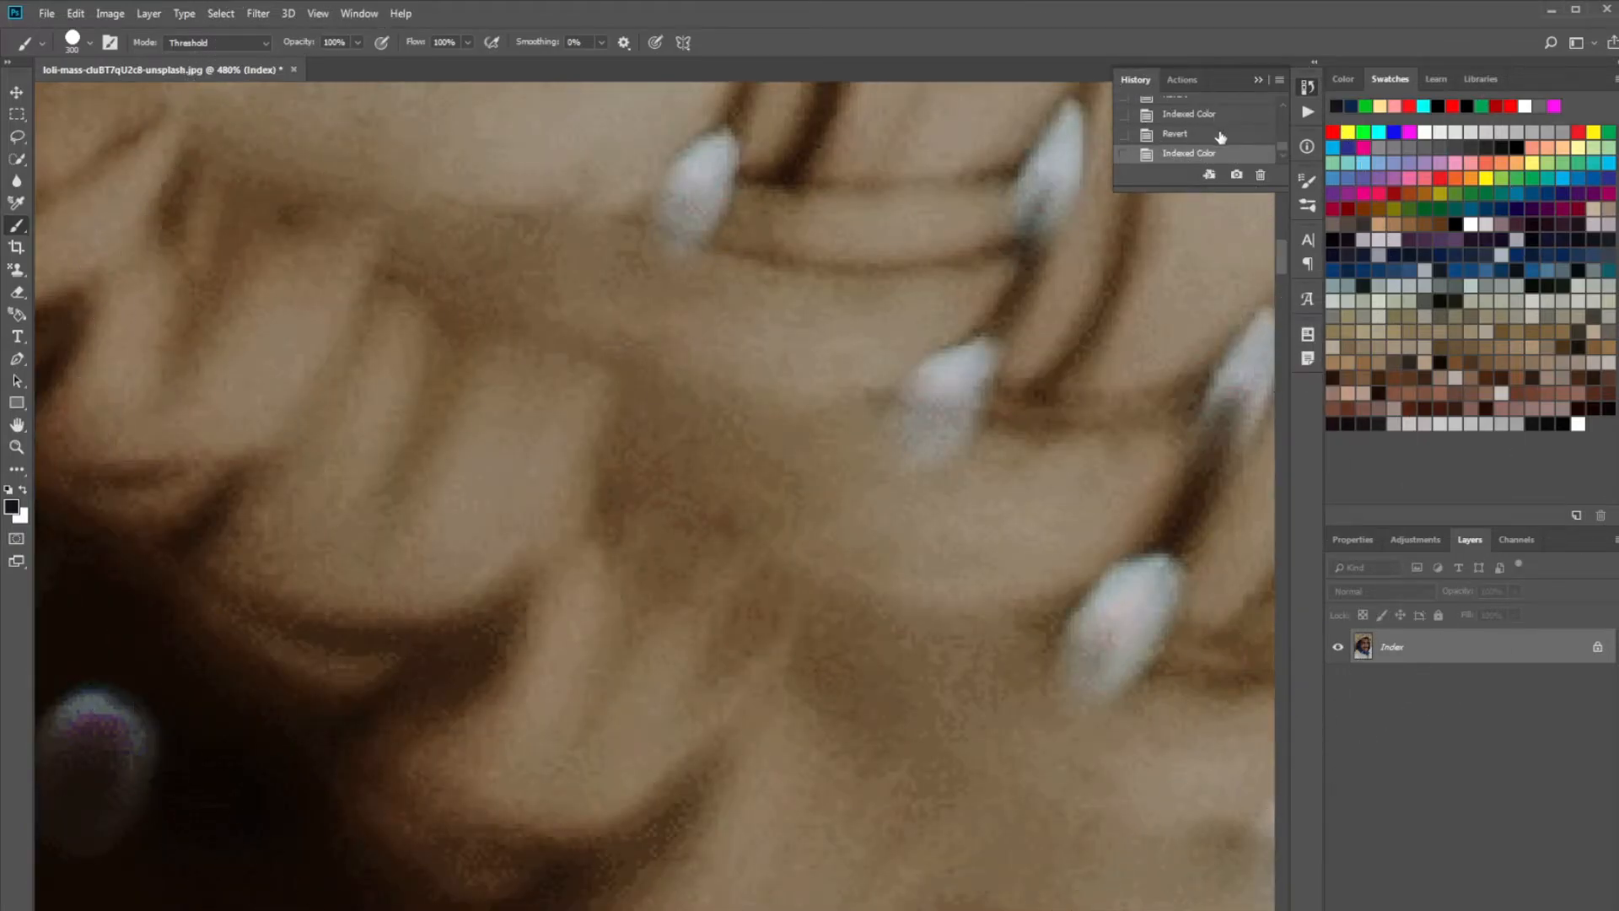
{"action": "left_click", "coordinate": [1220, 136]}
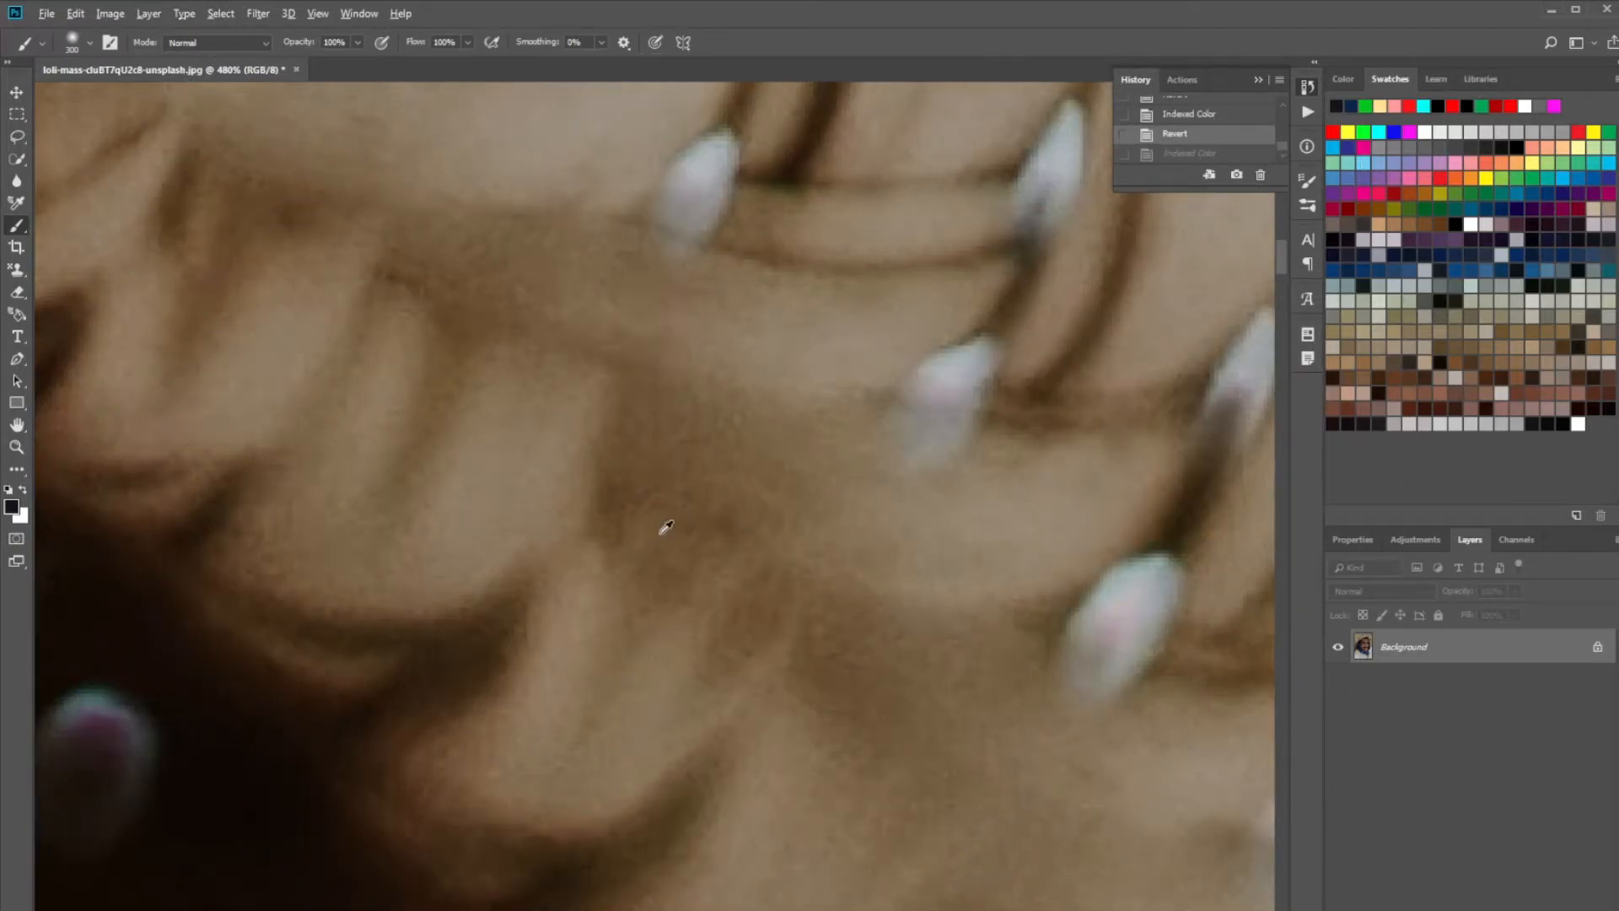
{"action": "scroll", "coordinate": [675, 515], "scroll_direction": "down", "scroll_amount": 8}
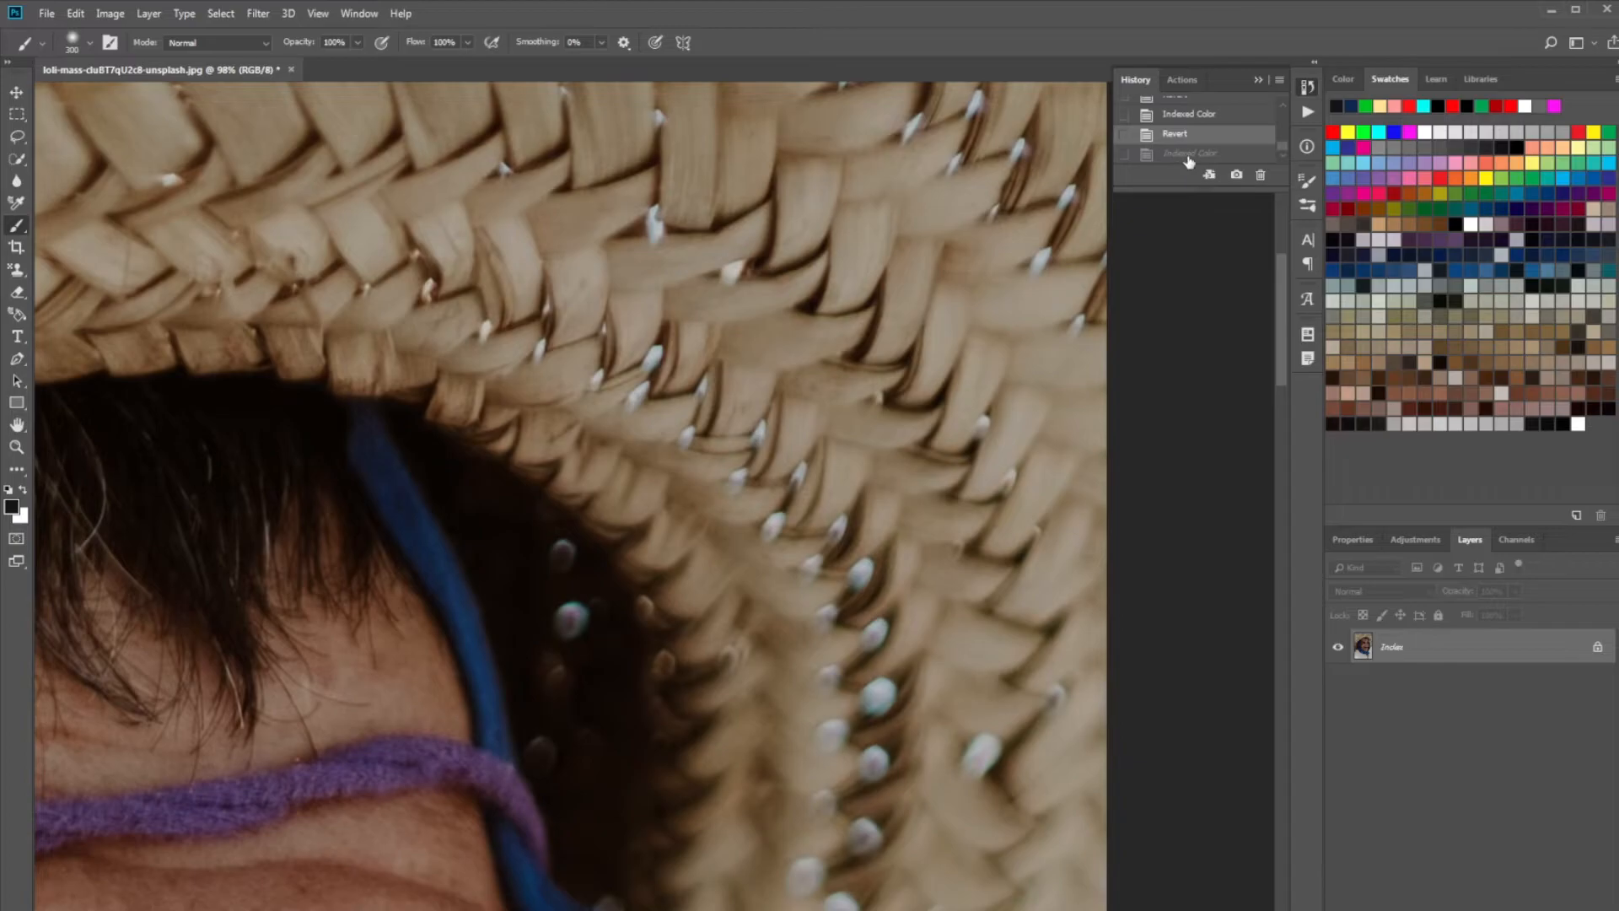
{"action": "left_click", "coordinate": [1189, 154]}
{"action": "scroll", "coordinate": [831, 319], "scroll_direction": "down", "scroll_amount": 8}
{"action": "scroll", "coordinate": [831, 319], "scroll_direction": "up", "scroll_amount": 1}
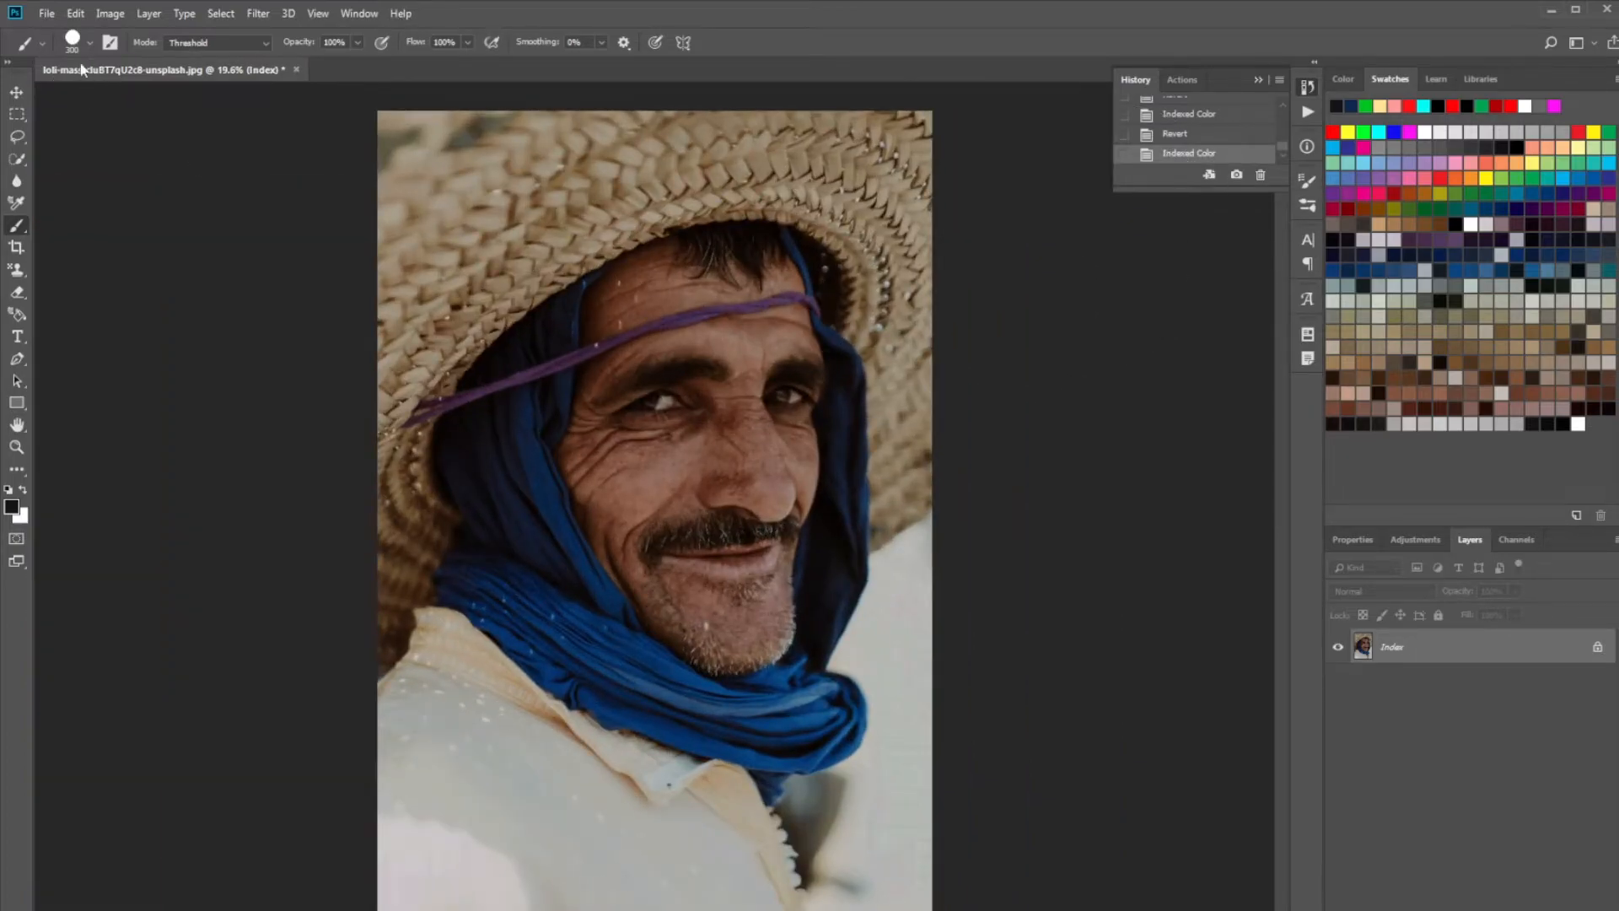
- Revert the indexed portrait to its saved RGB version and look over the available color modes
{"action": "left_click", "coordinate": [46, 14]}
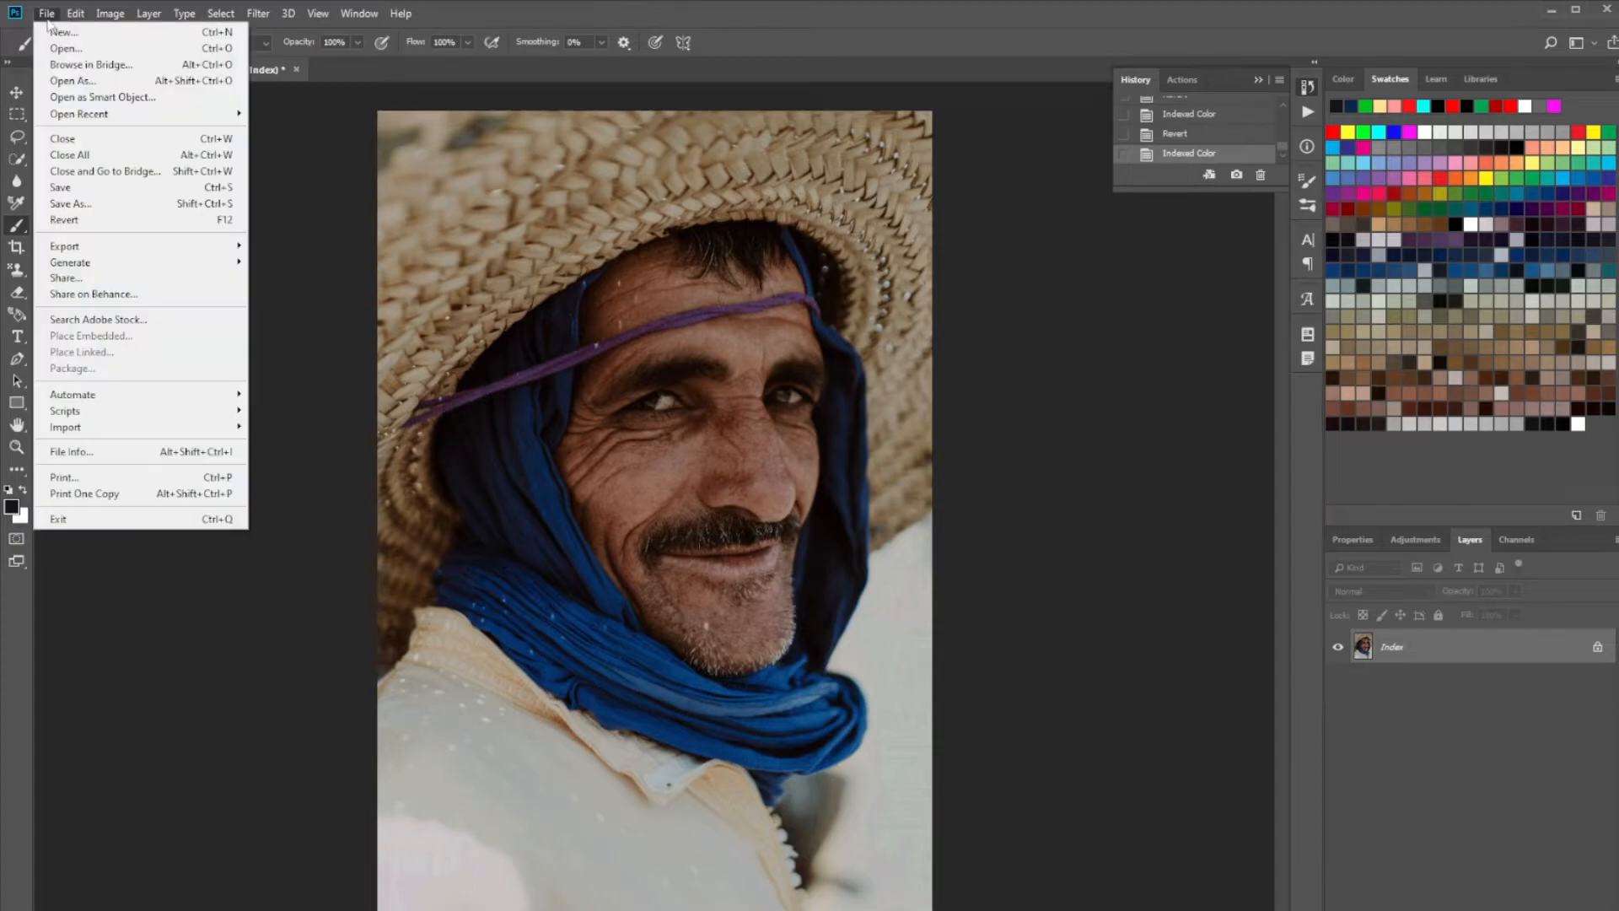
{"action": "left_click", "coordinate": [102, 221]}
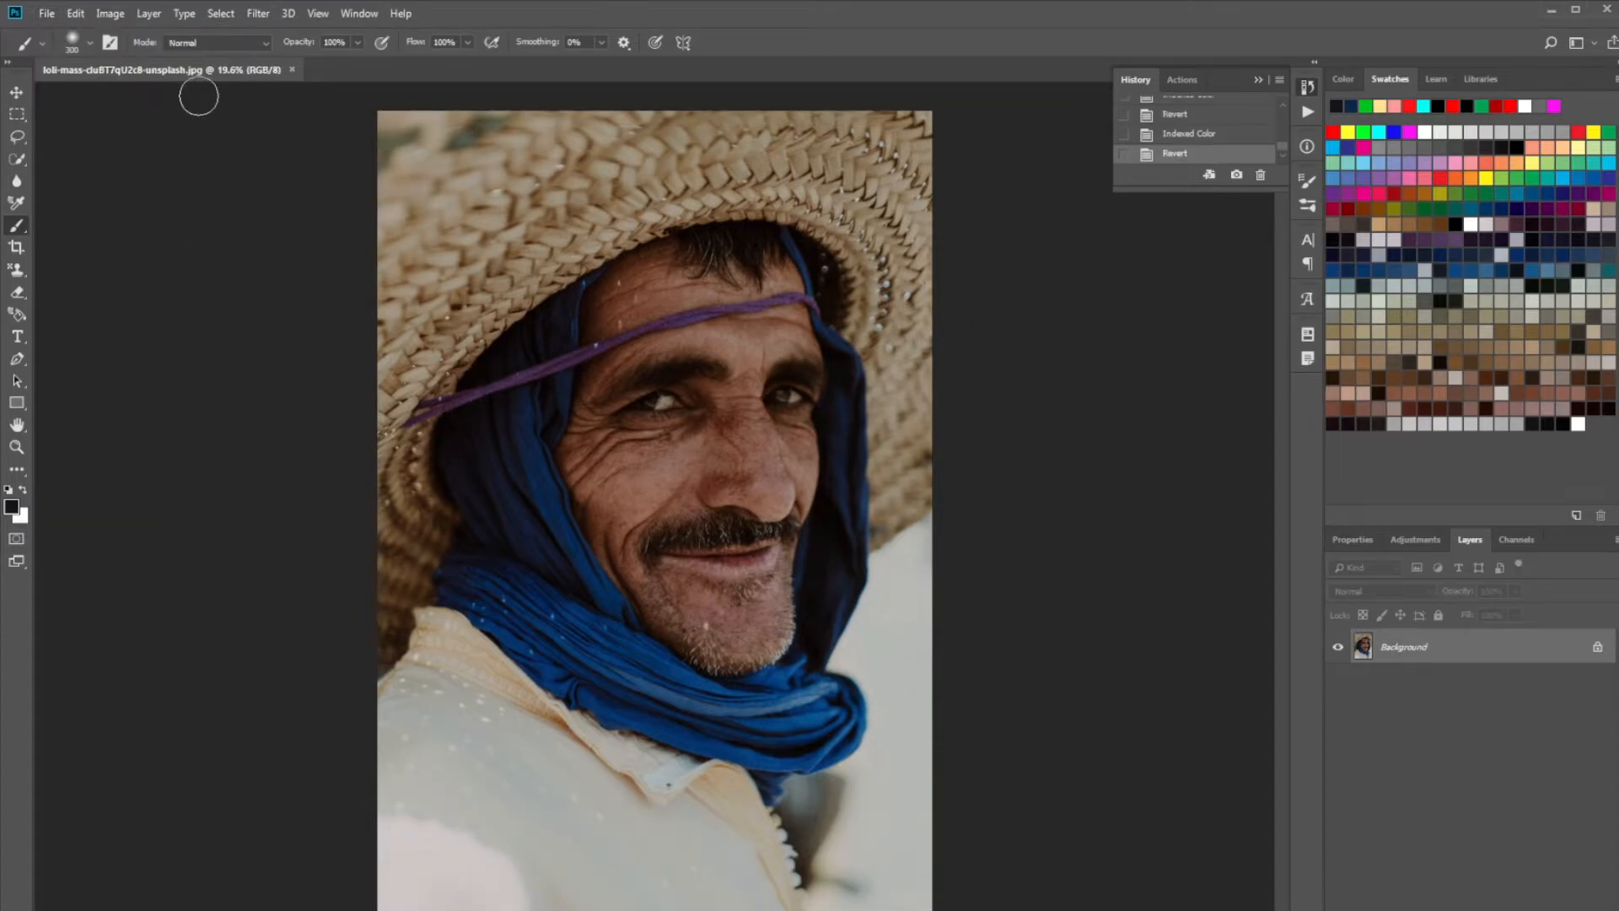
{"action": "left_click", "coordinate": [109, 14]}
{"action": "mouse_move", "coordinate": [182, 33]}
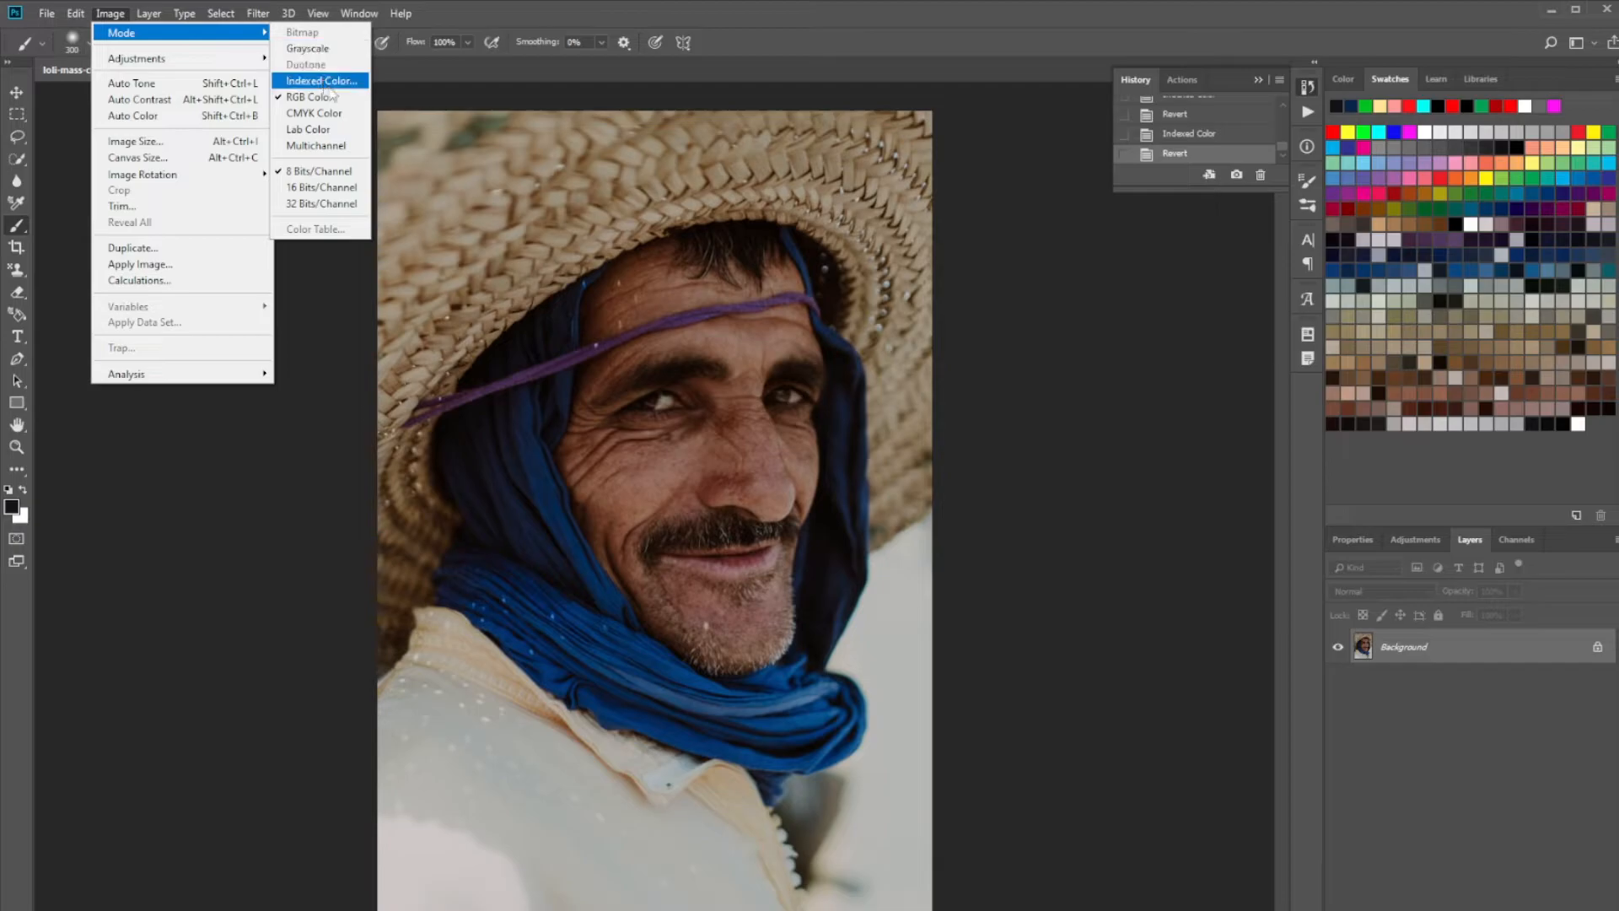
{"action": "left_click", "coordinate": [967, 99]}
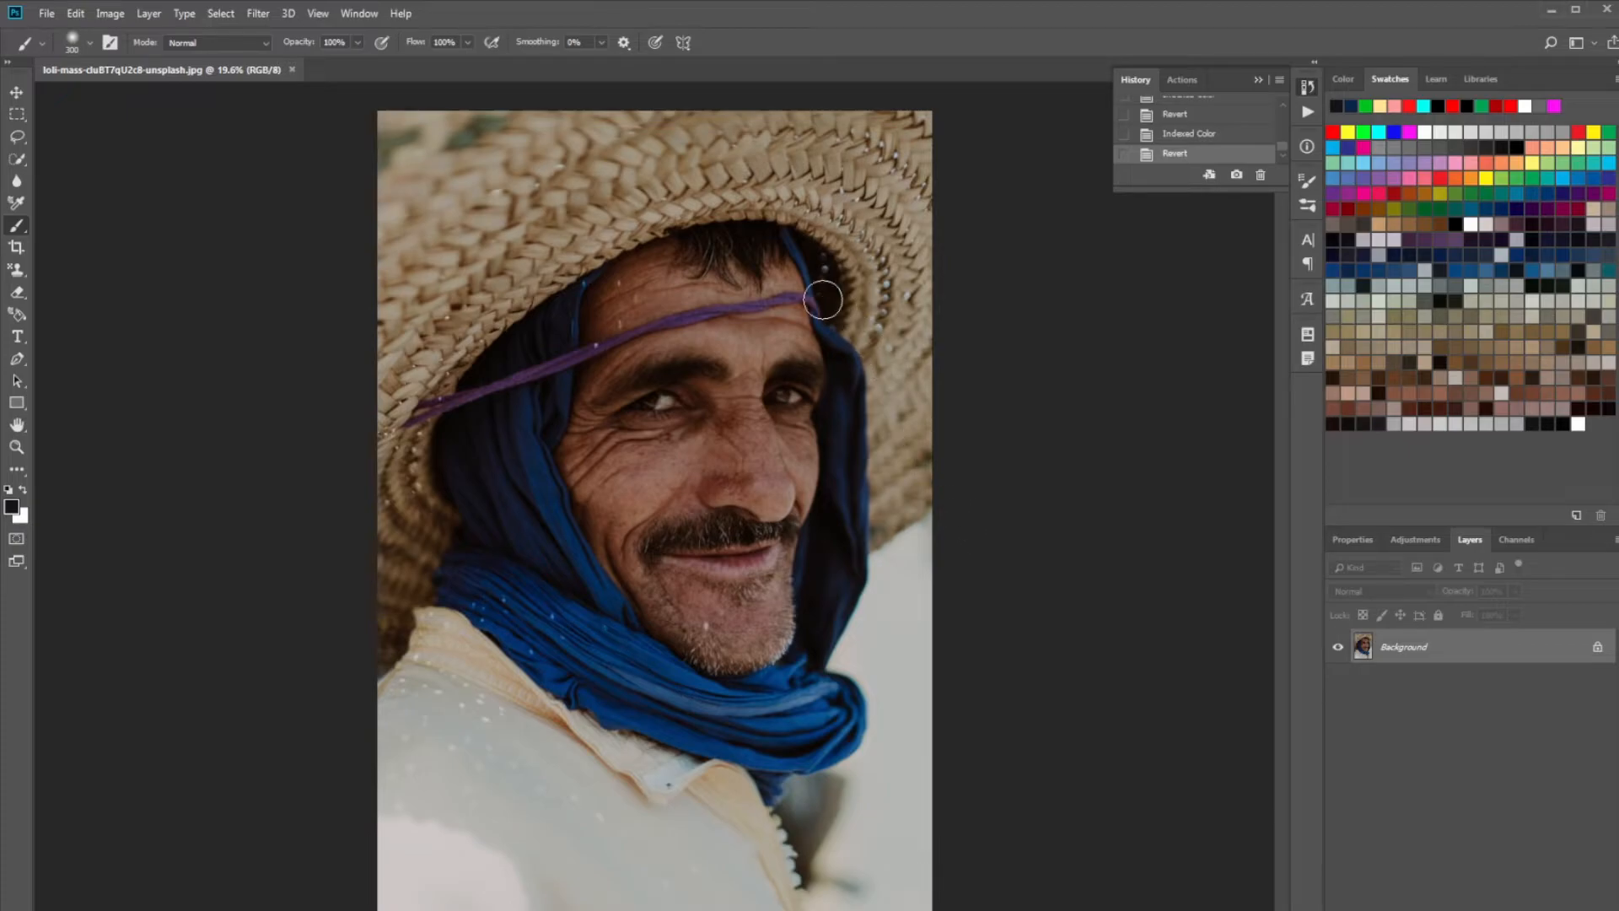
- Inspect the portrait's Red, Green and Blue channels individually, then return to the RGB composite
{"action": "scroll", "coordinate": [771, 295], "scroll_direction": "up", "scroll_amount": 2}
{"action": "scroll", "coordinate": [771, 295], "scroll_direction": "down", "scroll_amount": 3}
{"action": "scroll", "coordinate": [781, 363], "scroll_direction": "up", "scroll_amount": 1}
{"action": "left_click", "coordinate": [1498, 542]}
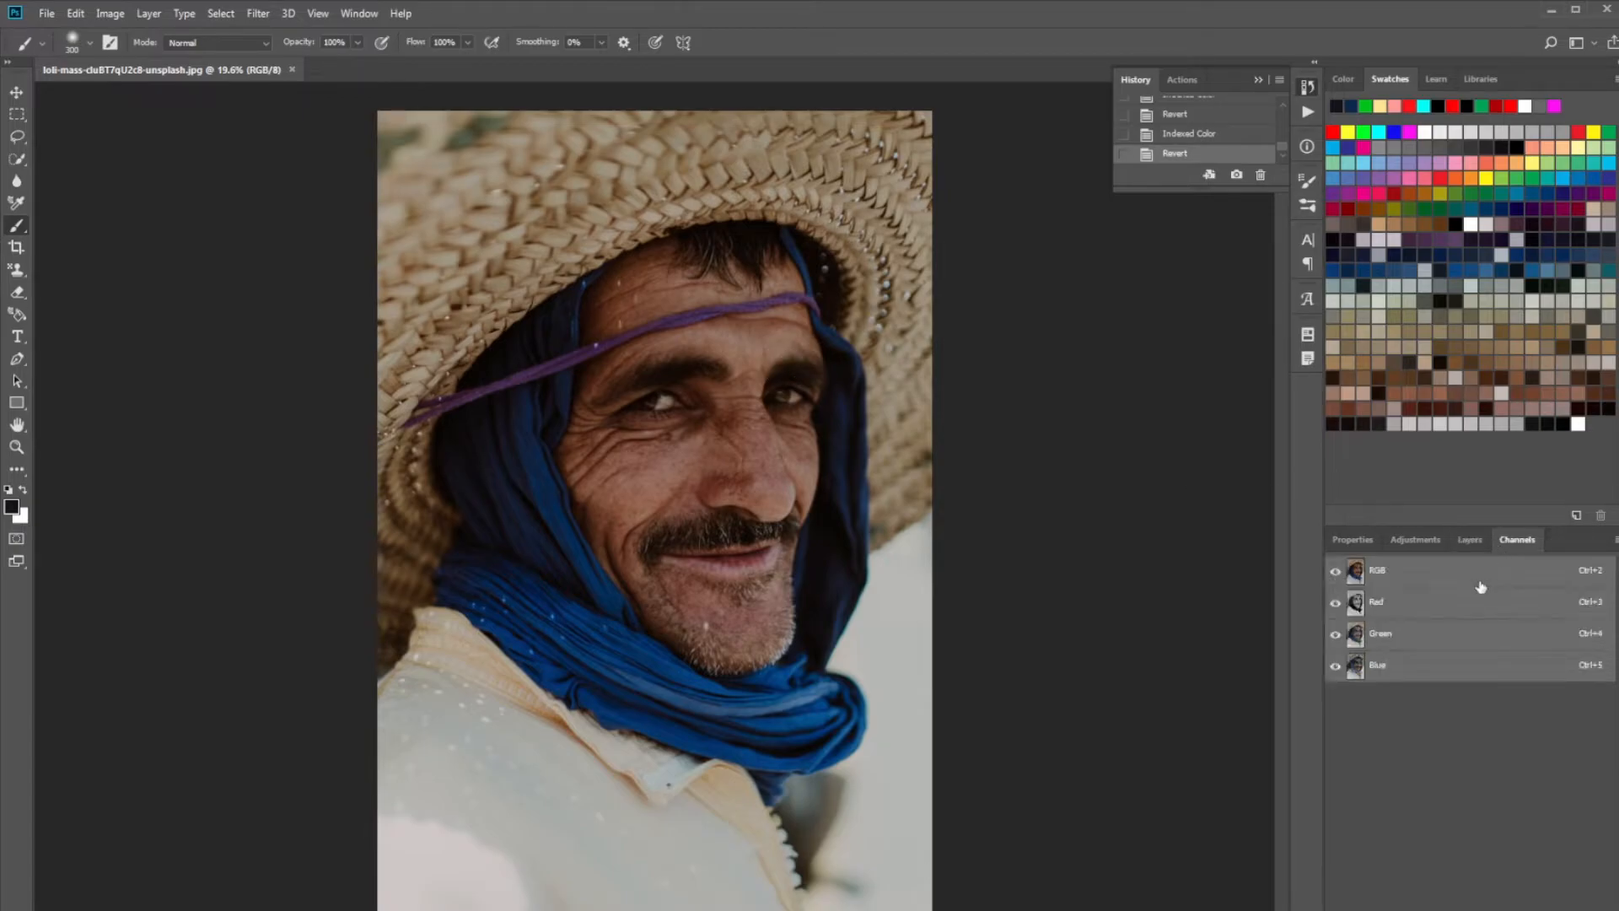
{"action": "left_click", "coordinate": [1481, 603]}
{"action": "left_click", "coordinate": [1475, 643]}
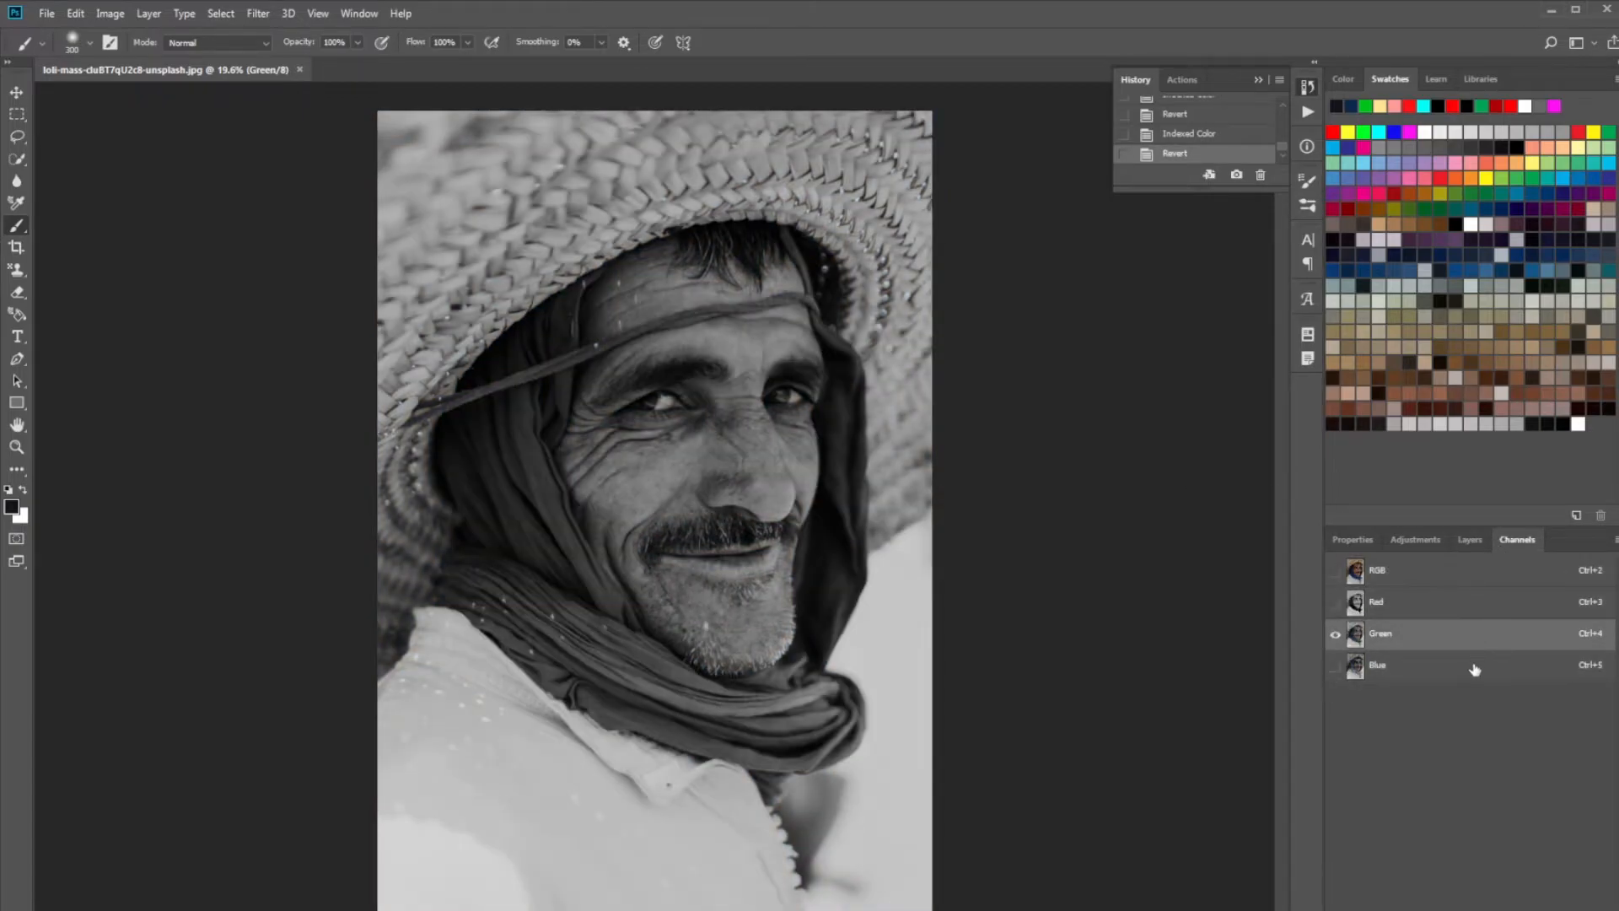
{"action": "left_click", "coordinate": [1475, 666]}
{"action": "left_click", "coordinate": [1491, 608]}
{"action": "left_click", "coordinate": [1497, 573]}
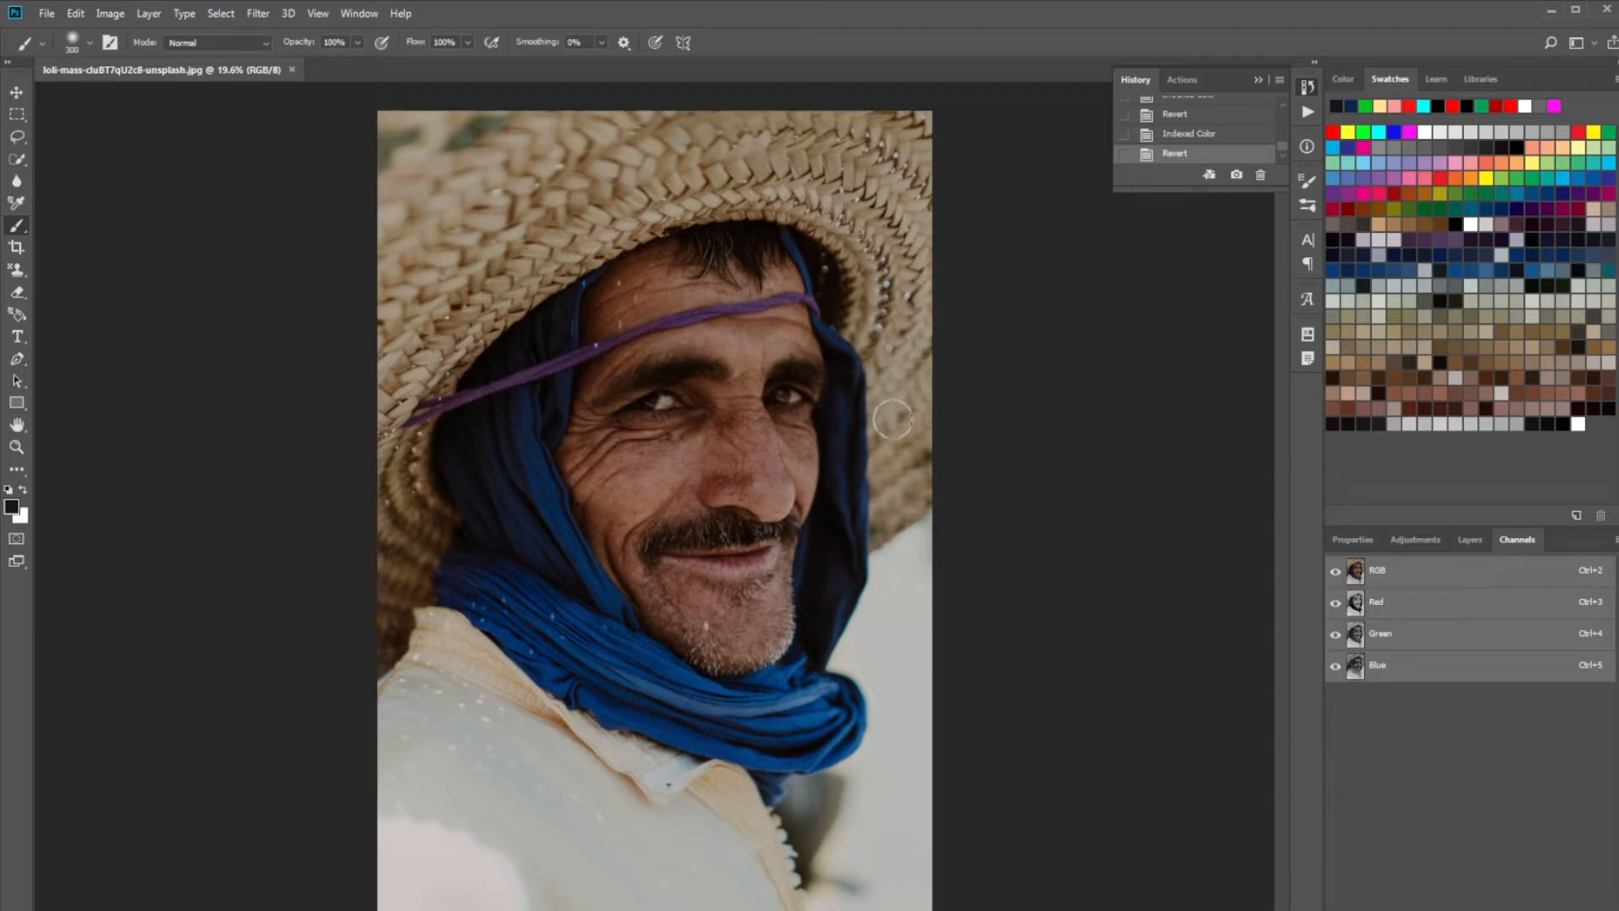
- Examine the straw hat's fine detail up close in RGB mode, then return to the whole portrait
{"action": "scroll", "coordinate": [995, 103], "scroll_direction": "up", "scroll_amount": 3}
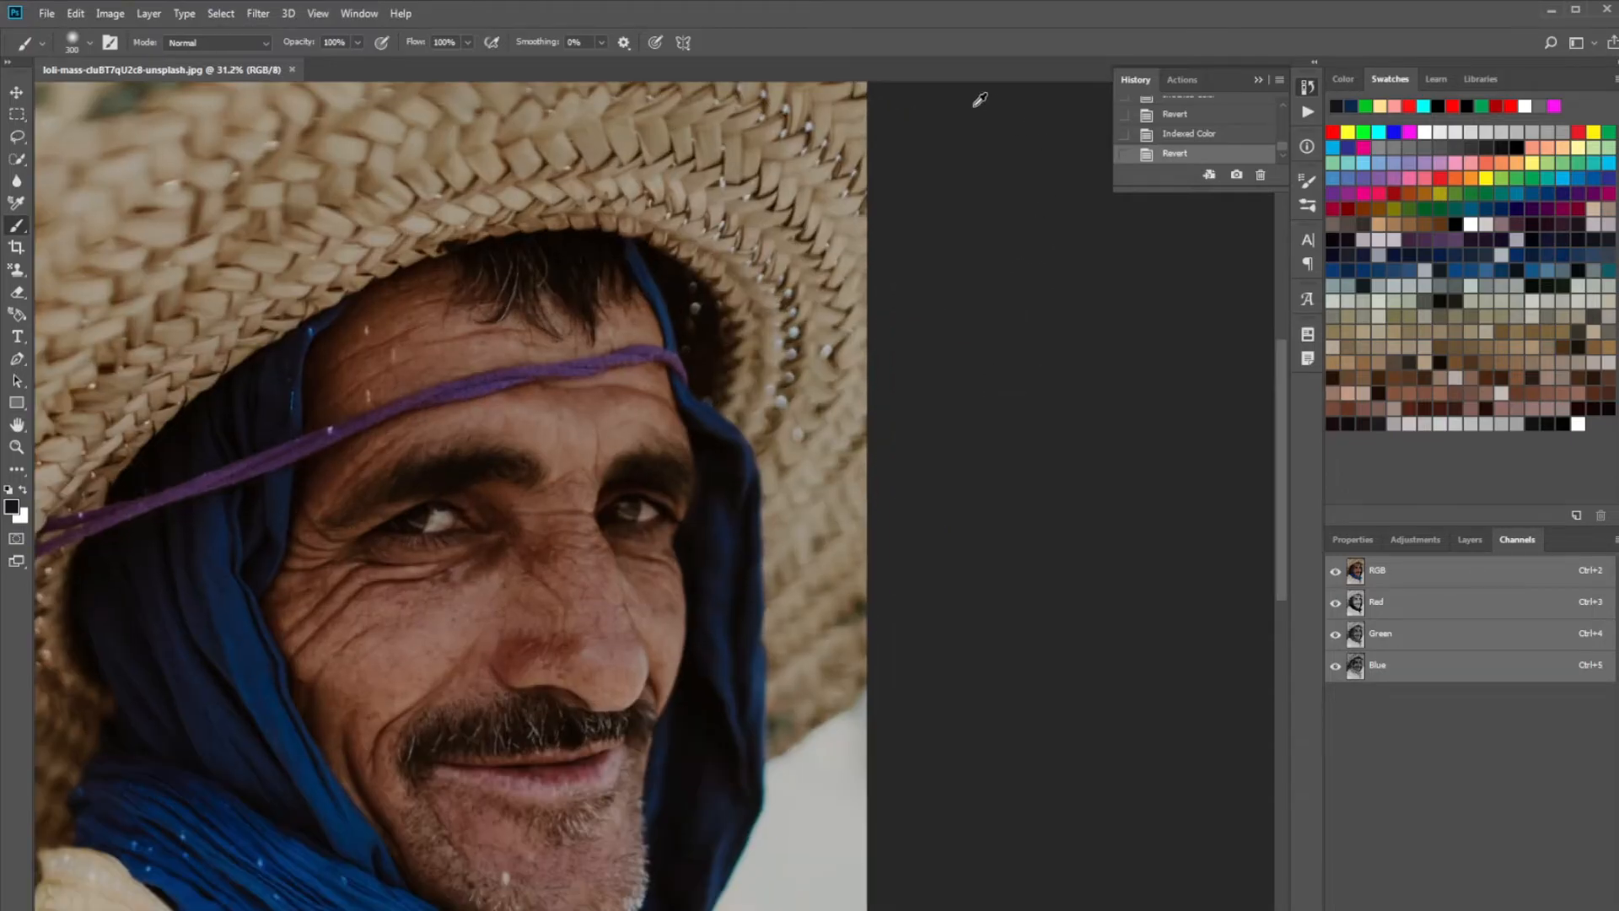
{"action": "scroll", "coordinate": [540, 447], "scroll_direction": "up", "scroll_amount": 10}
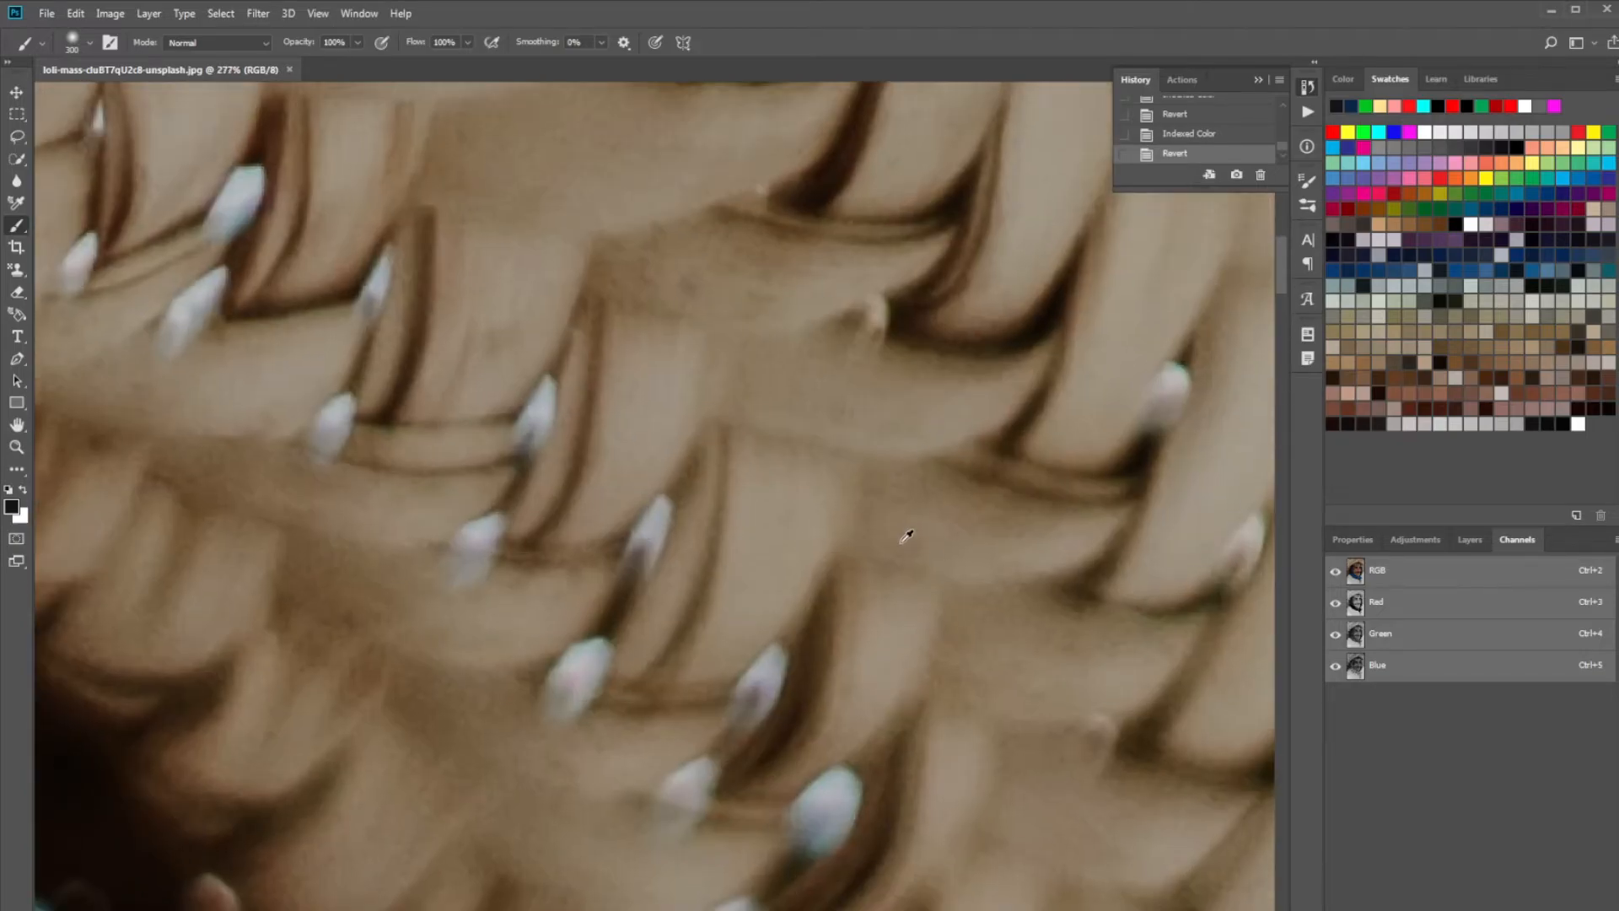
{"action": "scroll", "coordinate": [907, 535], "scroll_direction": "down", "scroll_amount": 6}
{"action": "scroll", "coordinate": [919, 439], "scroll_direction": "up", "scroll_amount": 3}
{"action": "scroll", "coordinate": [923, 426], "scroll_direction": "down", "scroll_amount": 3}
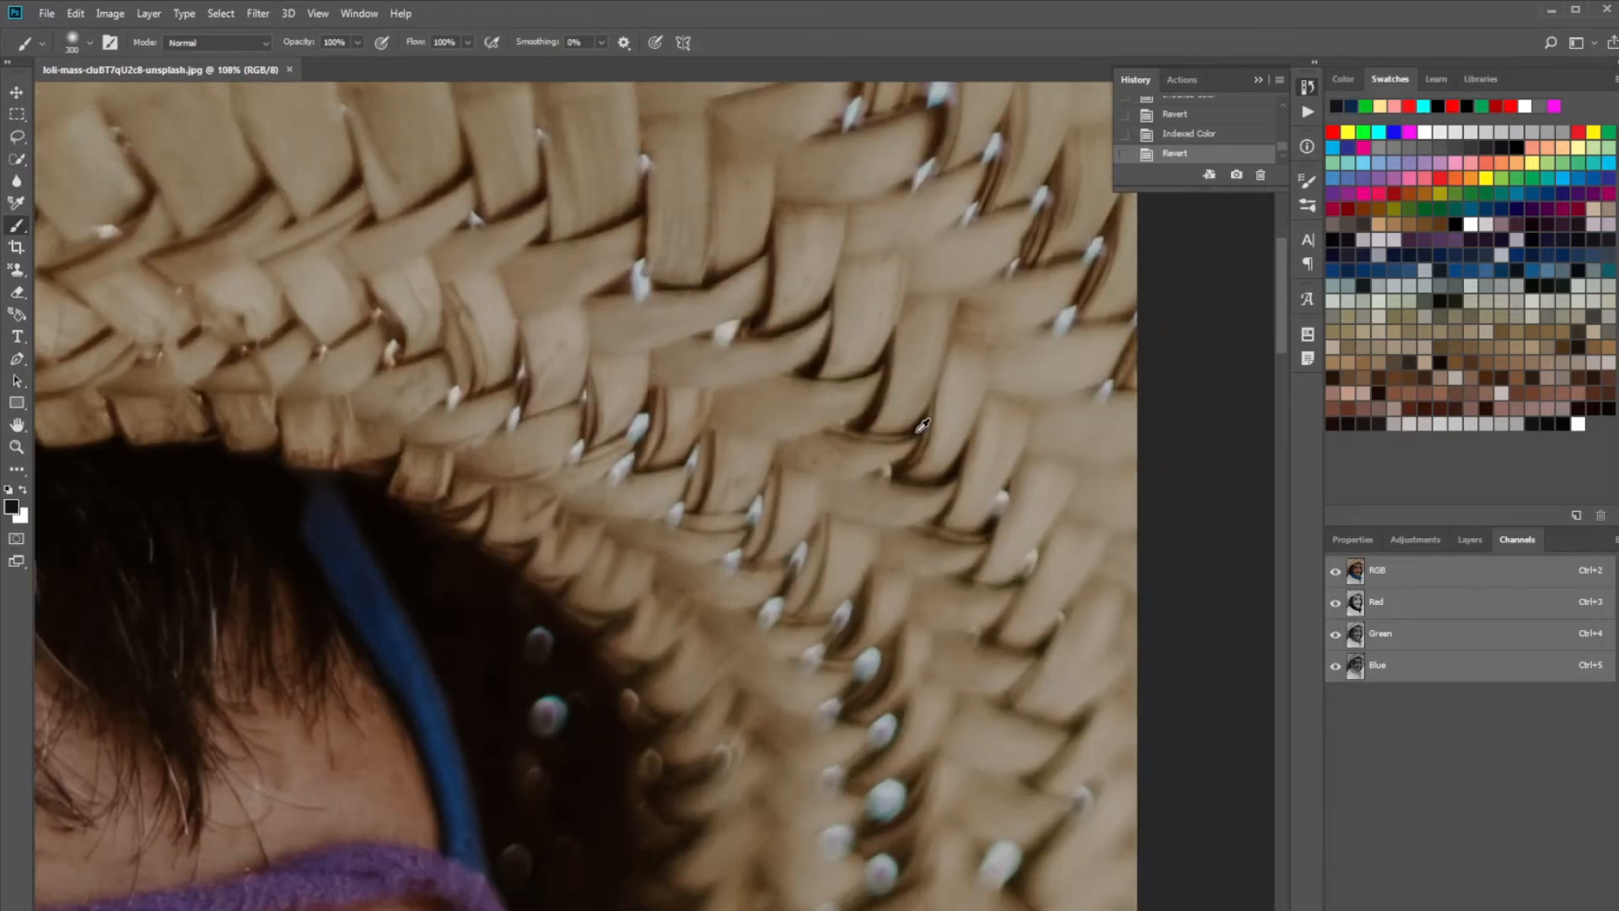
{"action": "scroll", "coordinate": [922, 426], "scroll_direction": "down", "scroll_amount": 6}
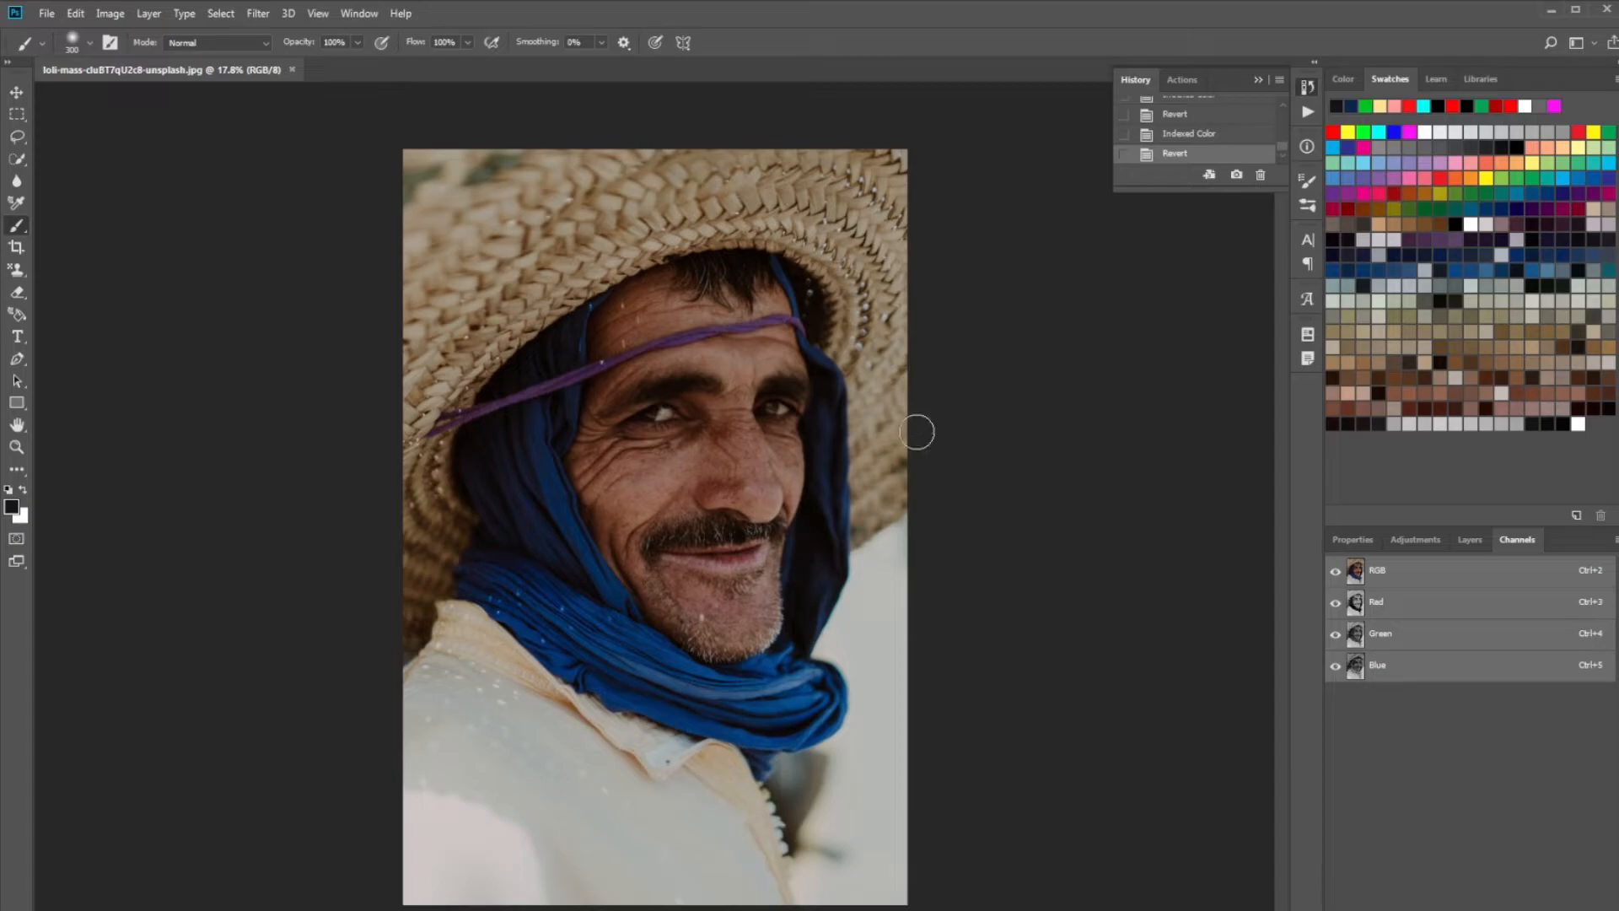
{"action": "scroll", "coordinate": [860, 469], "scroll_direction": "down", "scroll_amount": 1}
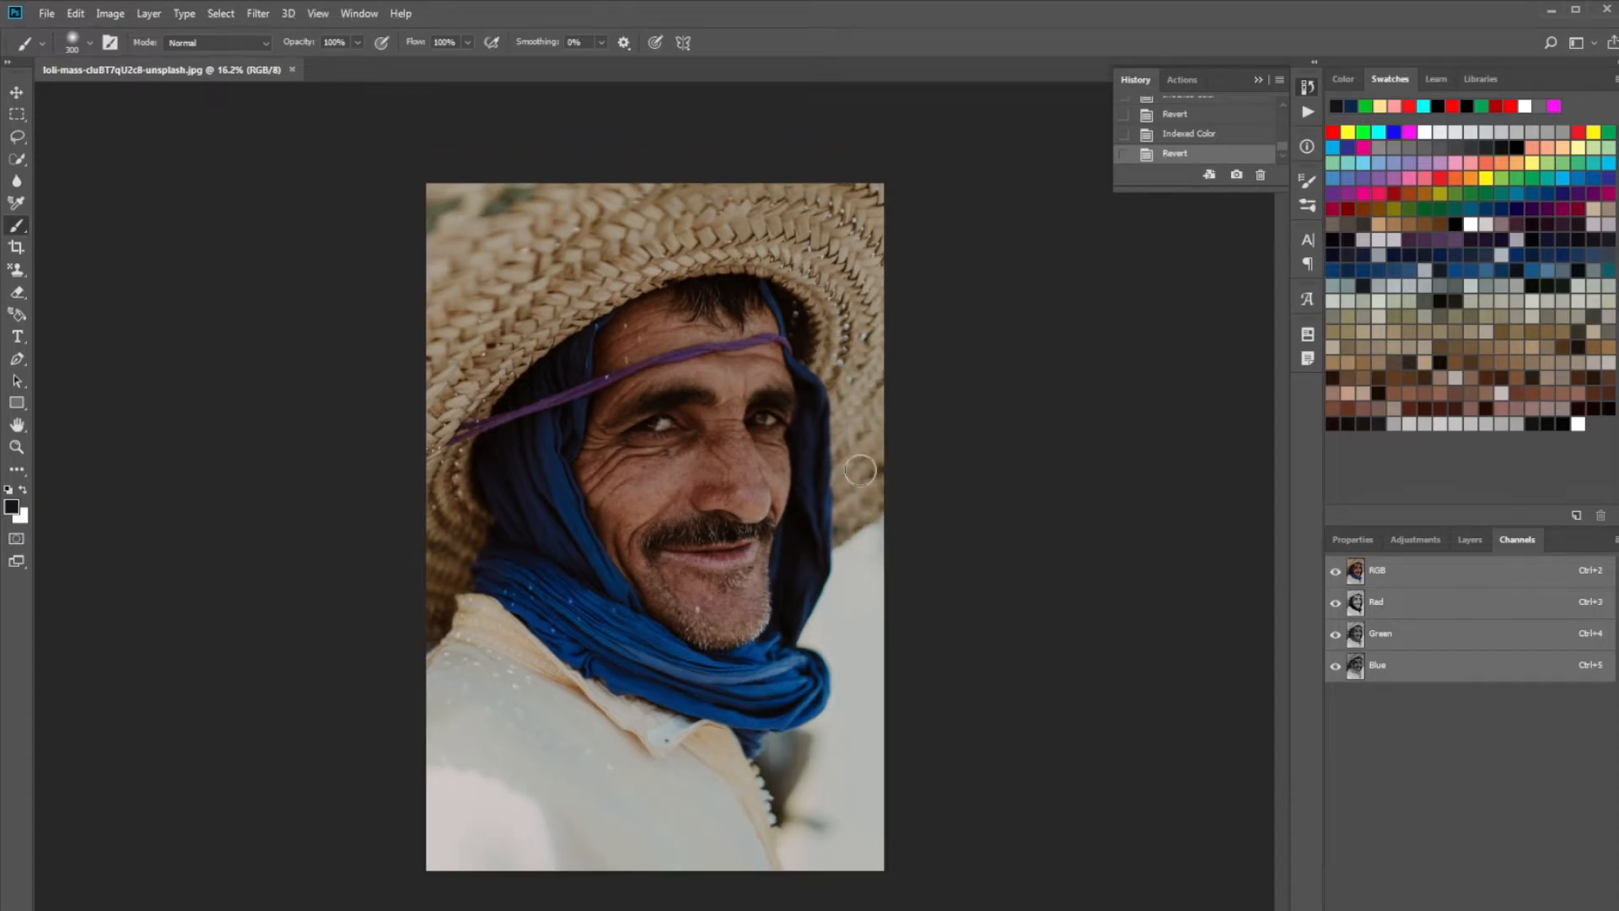
- Convert the portrait to CMYK Color, accepting the U.S. Web Coated (SWOP) v2 profile
{"action": "left_click", "coordinate": [113, 15]}
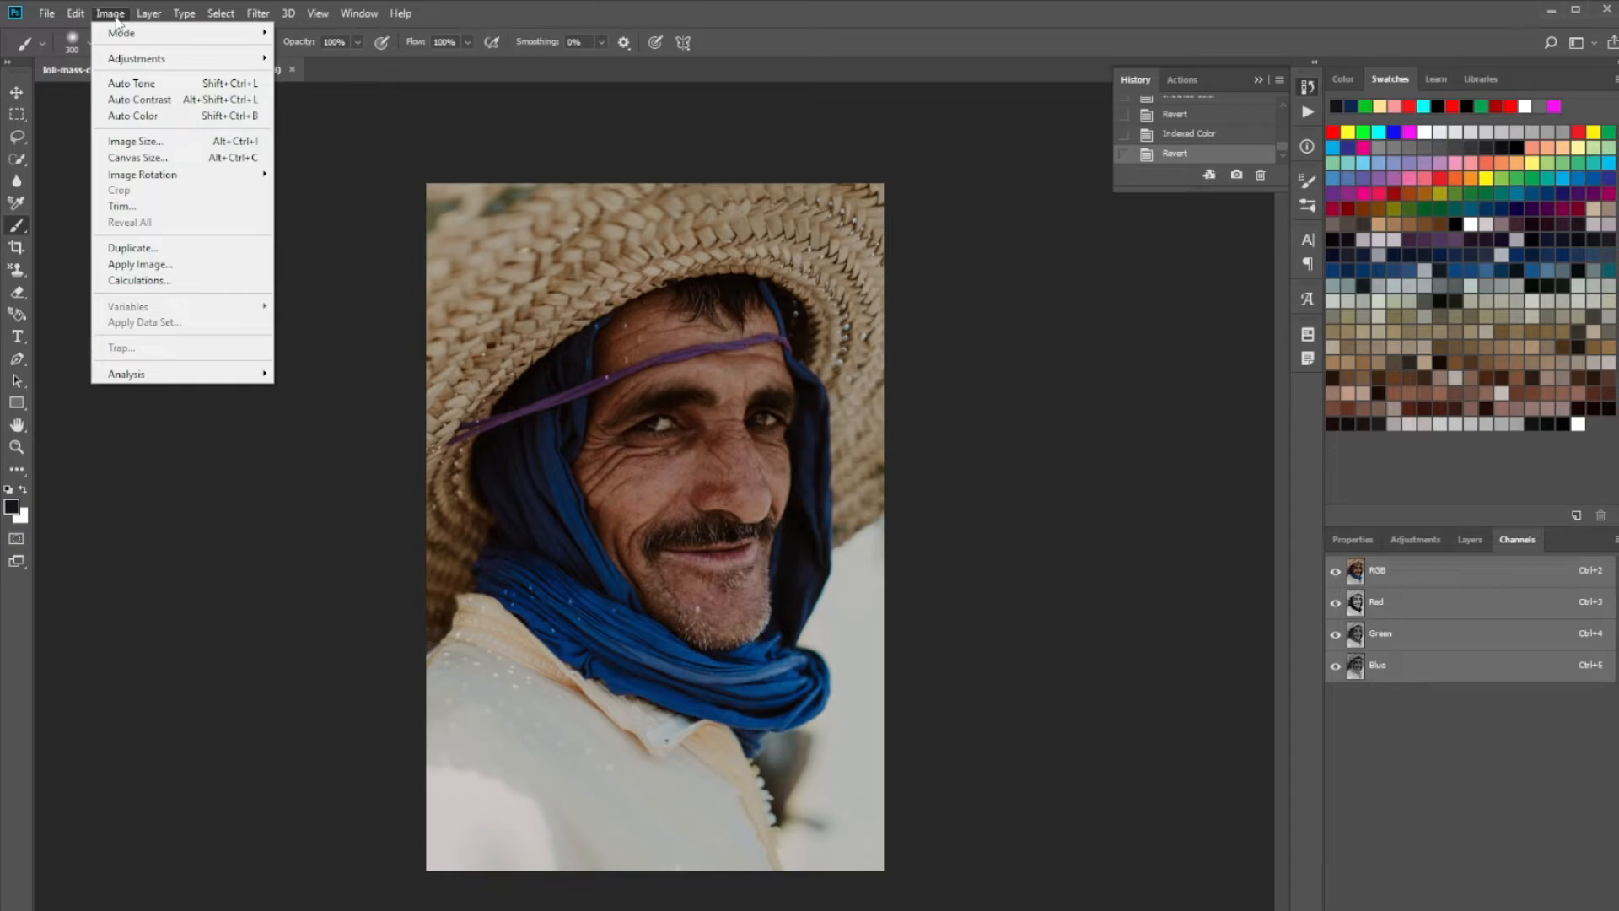
{"action": "mouse_move", "coordinate": [126, 33]}
{"action": "left_click", "coordinate": [323, 110]}
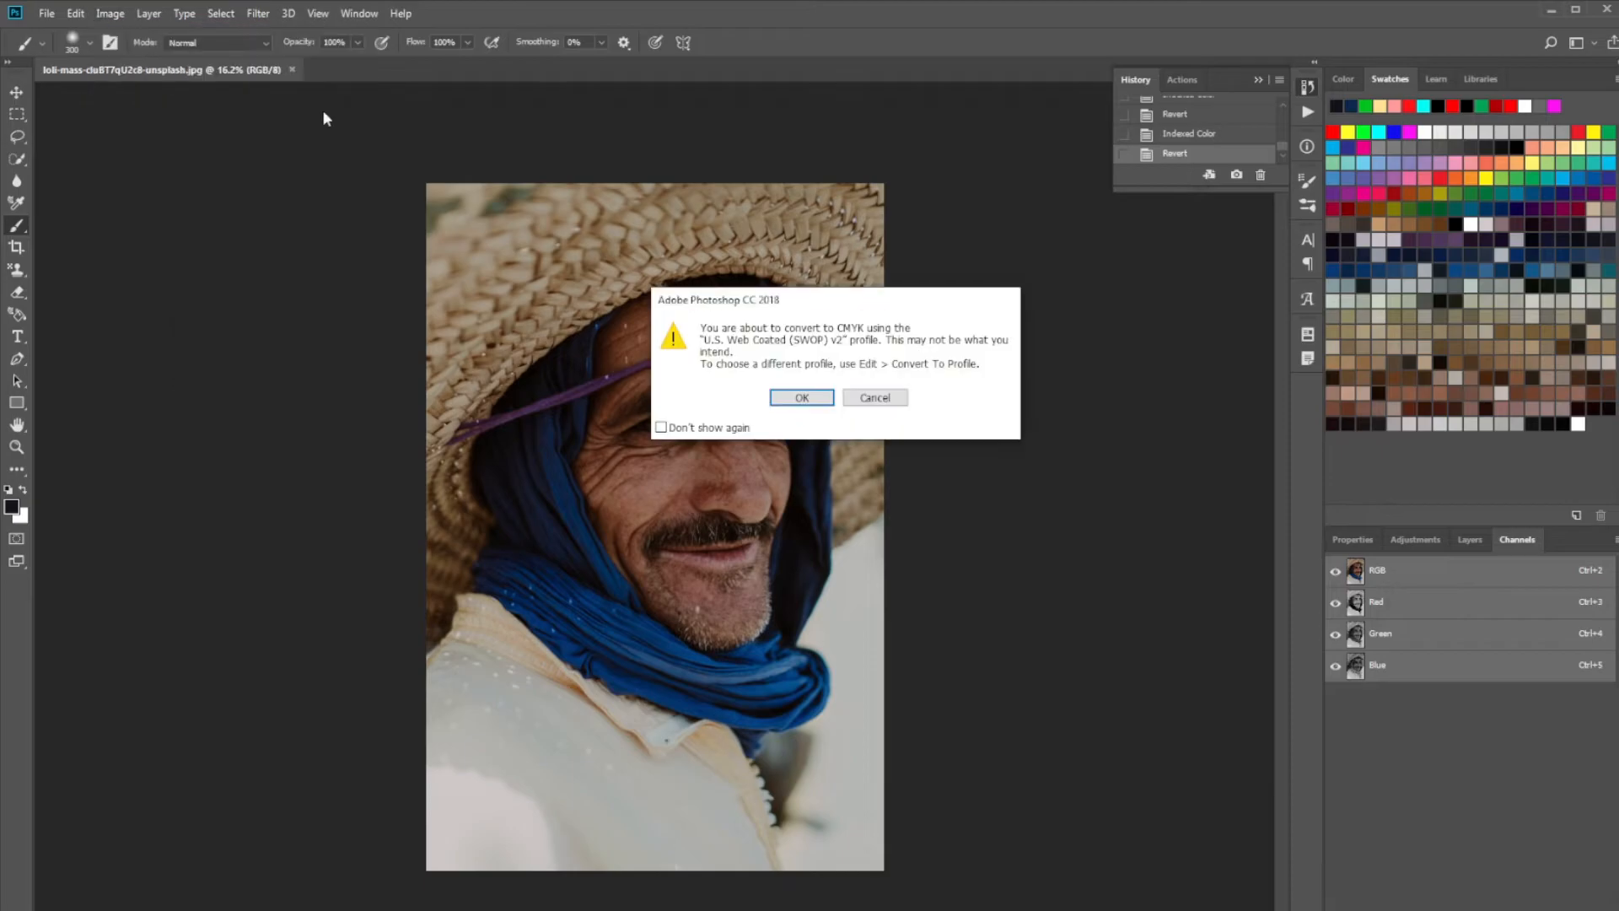
{"action": "left_click", "coordinate": [802, 399]}
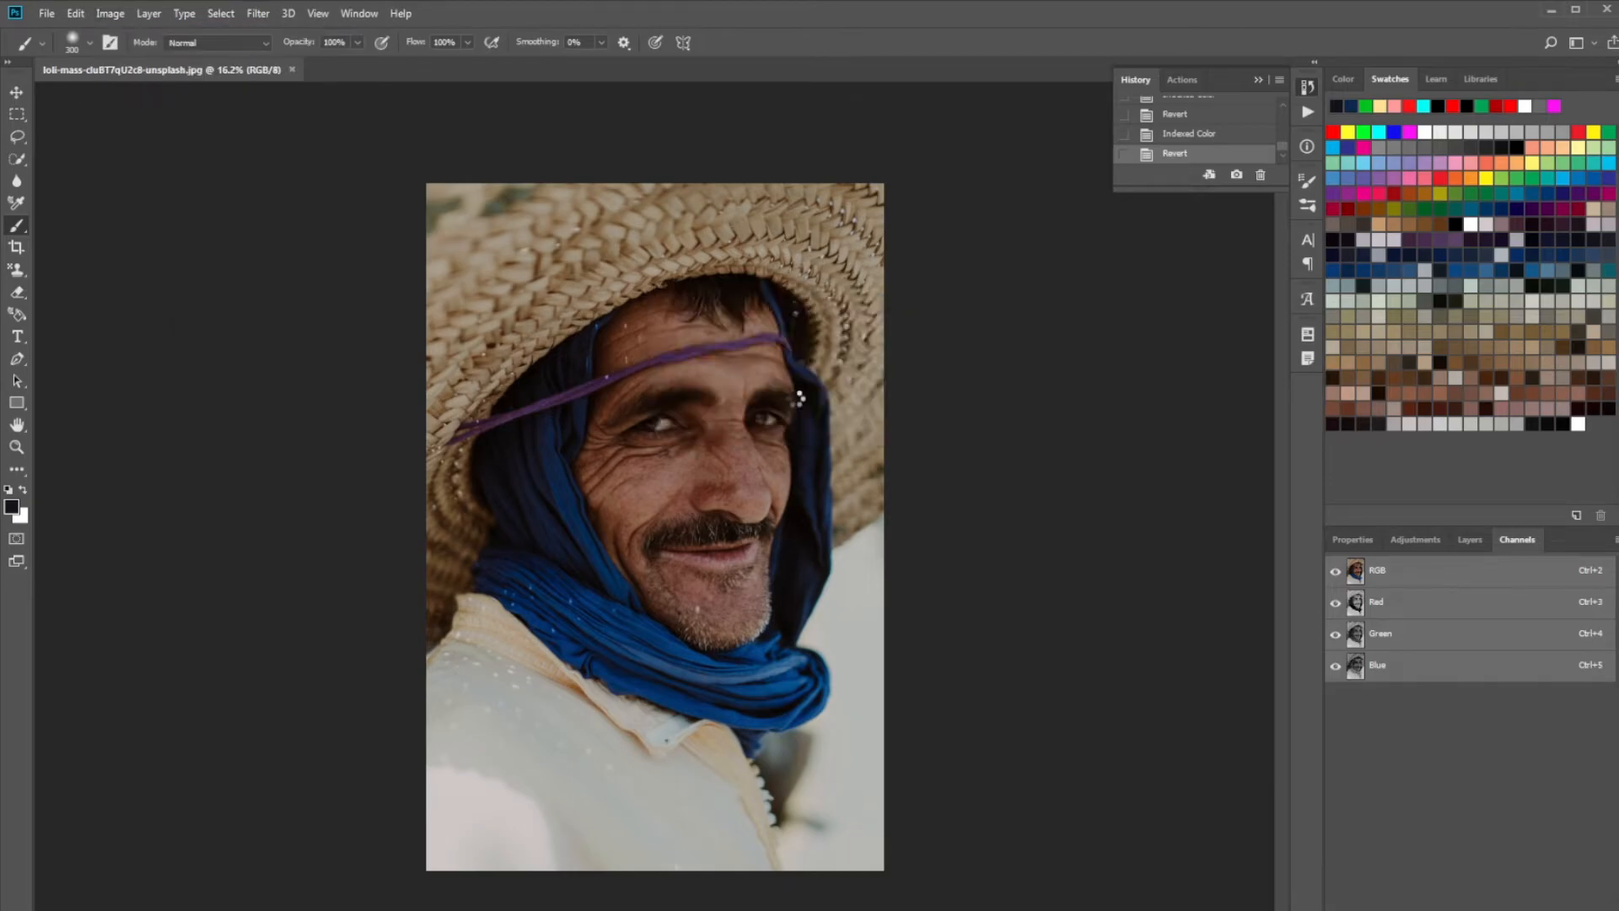
- Compare the hat's detail up close between the Revert and CMYK Color history states, ending on CMYK Color
{"action": "scroll", "coordinate": [801, 388], "scroll_direction": "up", "scroll_amount": 2}
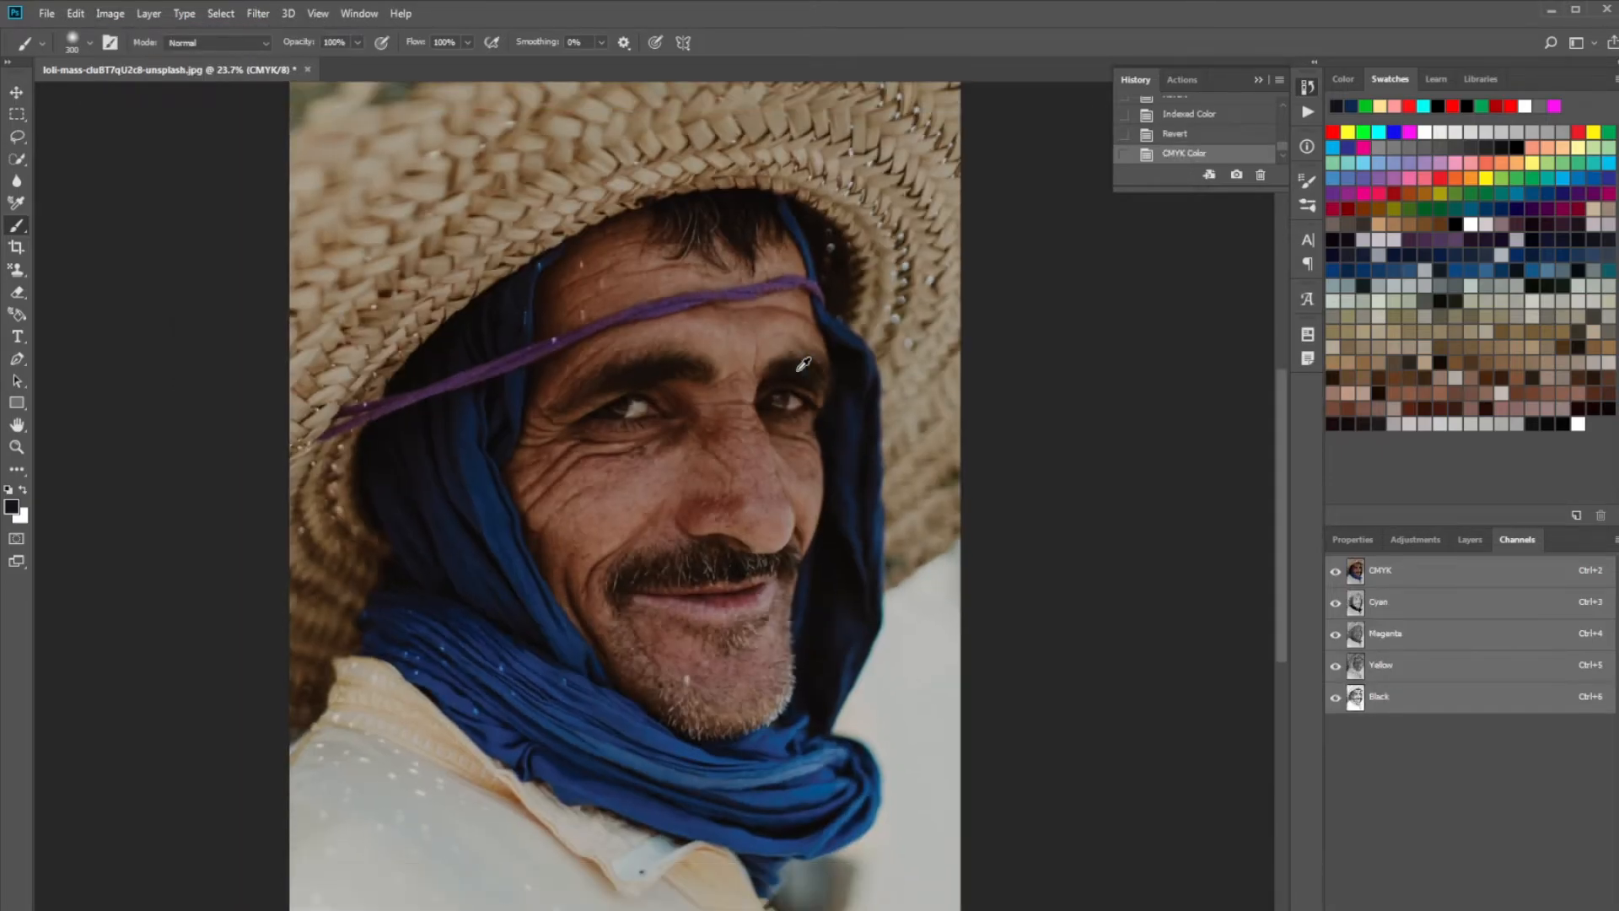
{"action": "scroll", "coordinate": [803, 365], "scroll_direction": "up", "scroll_amount": 5}
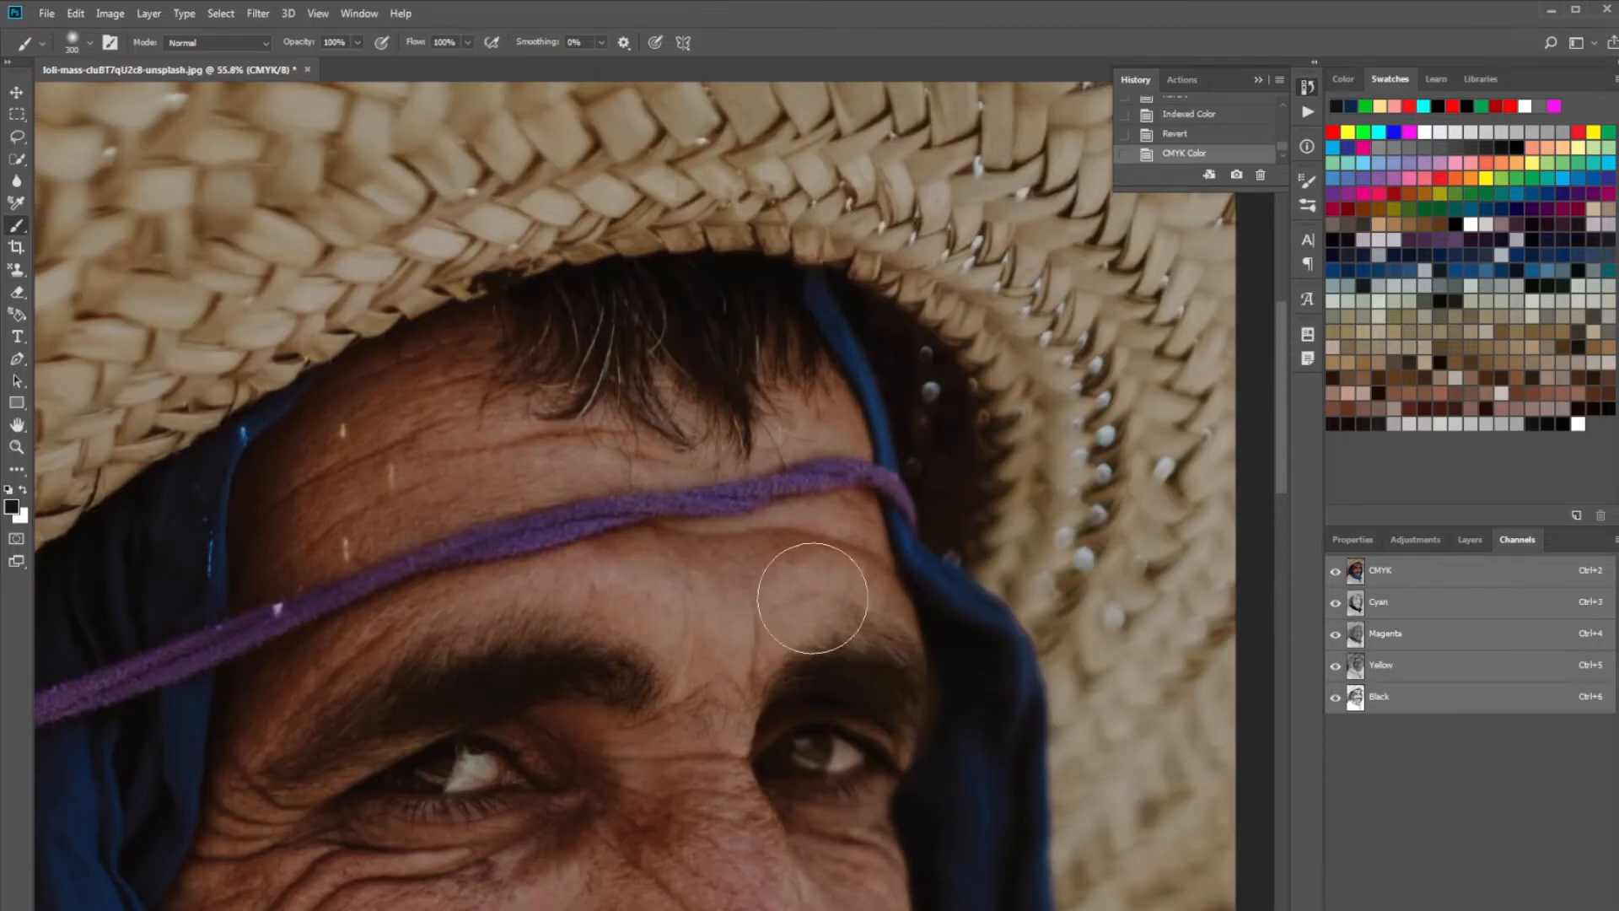
{"action": "scroll", "coordinate": [1077, 261], "scroll_direction": "up", "scroll_amount": 4}
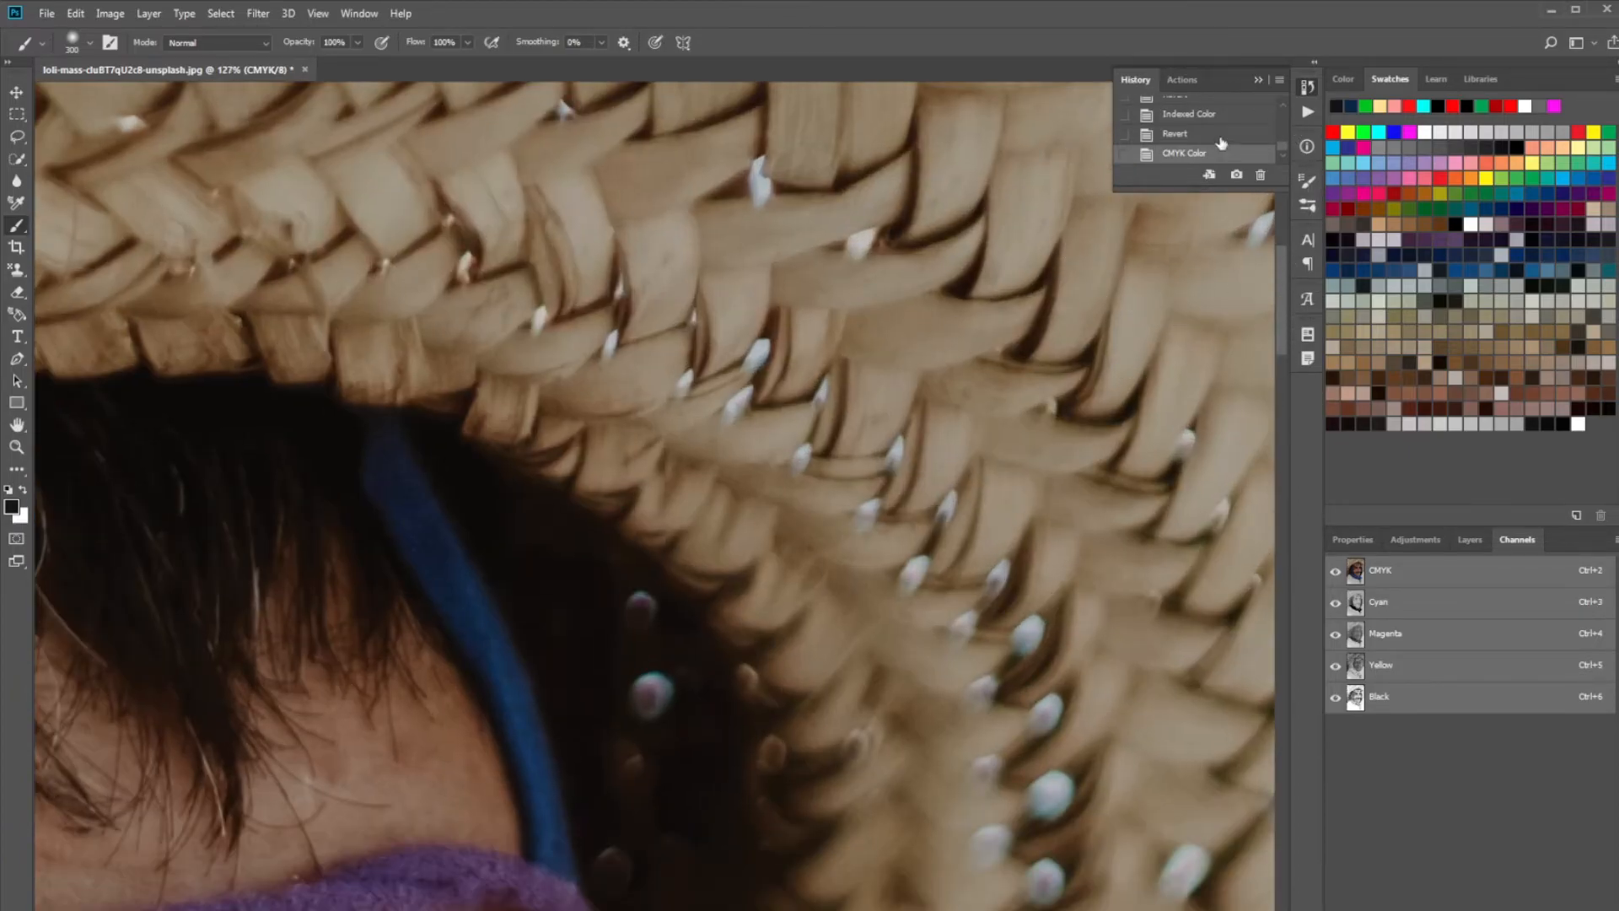
{"action": "left_click", "coordinate": [1221, 135]}
{"action": "left_click", "coordinate": [1223, 155]}
{"action": "left_click", "coordinate": [1216, 139]}
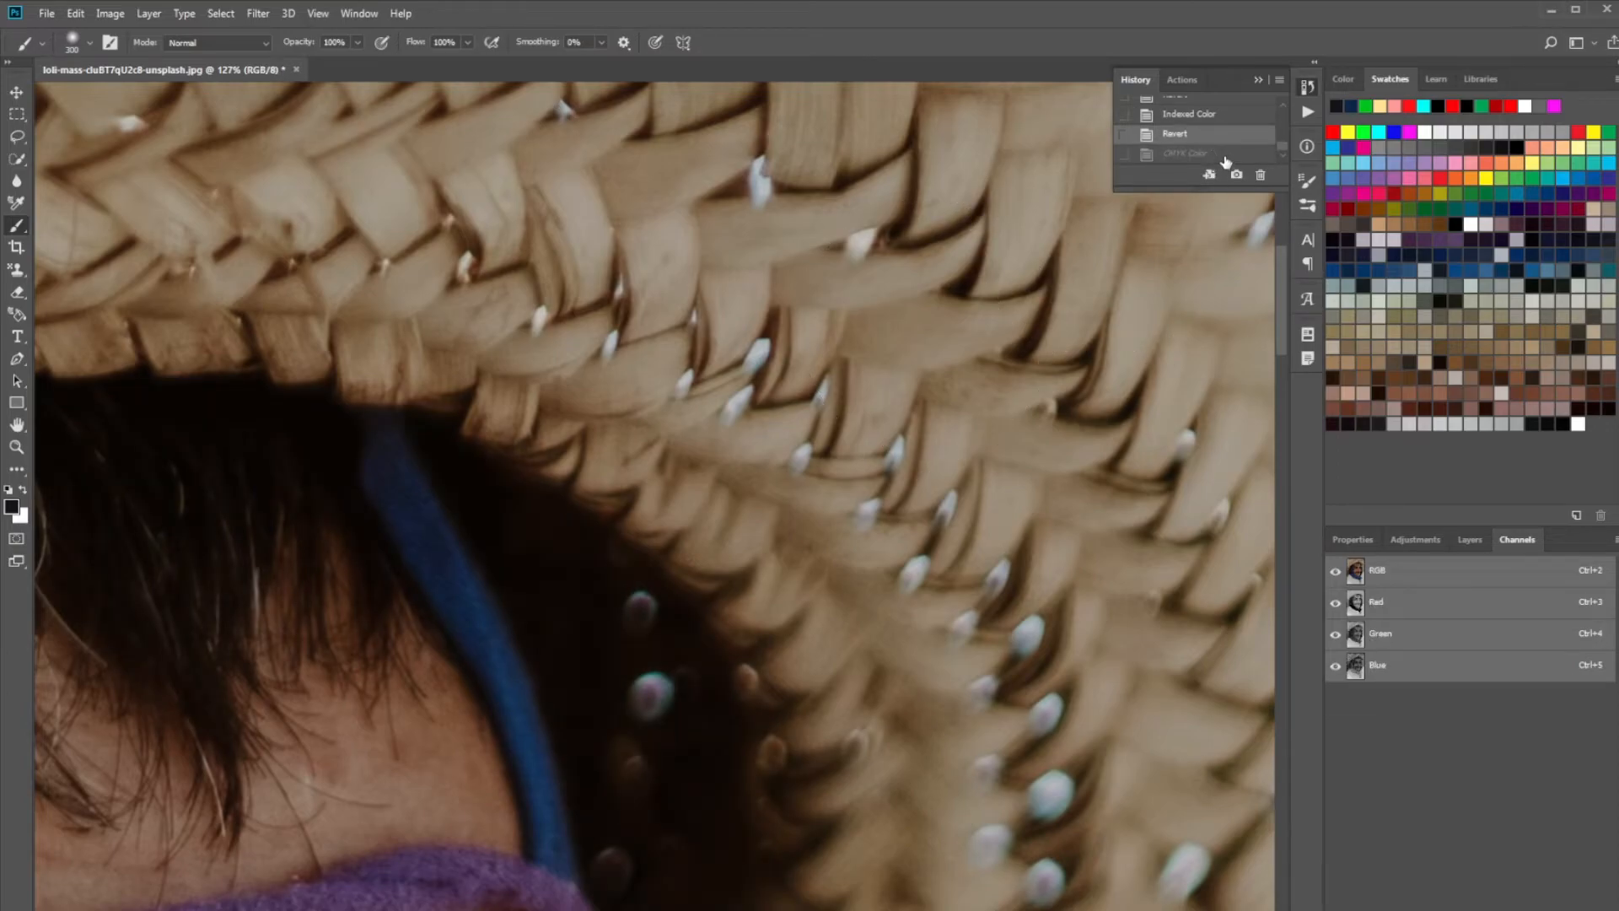
{"action": "left_click", "coordinate": [1225, 157]}
- Examine the hat's weave and the face at several magnifications in CMYK mode, ending with the whole portrait in view
{"action": "scroll", "coordinate": [729, 611], "scroll_direction": "down", "scroll_amount": 5}
{"action": "scroll", "coordinate": [717, 606], "scroll_direction": "up", "scroll_amount": 3}
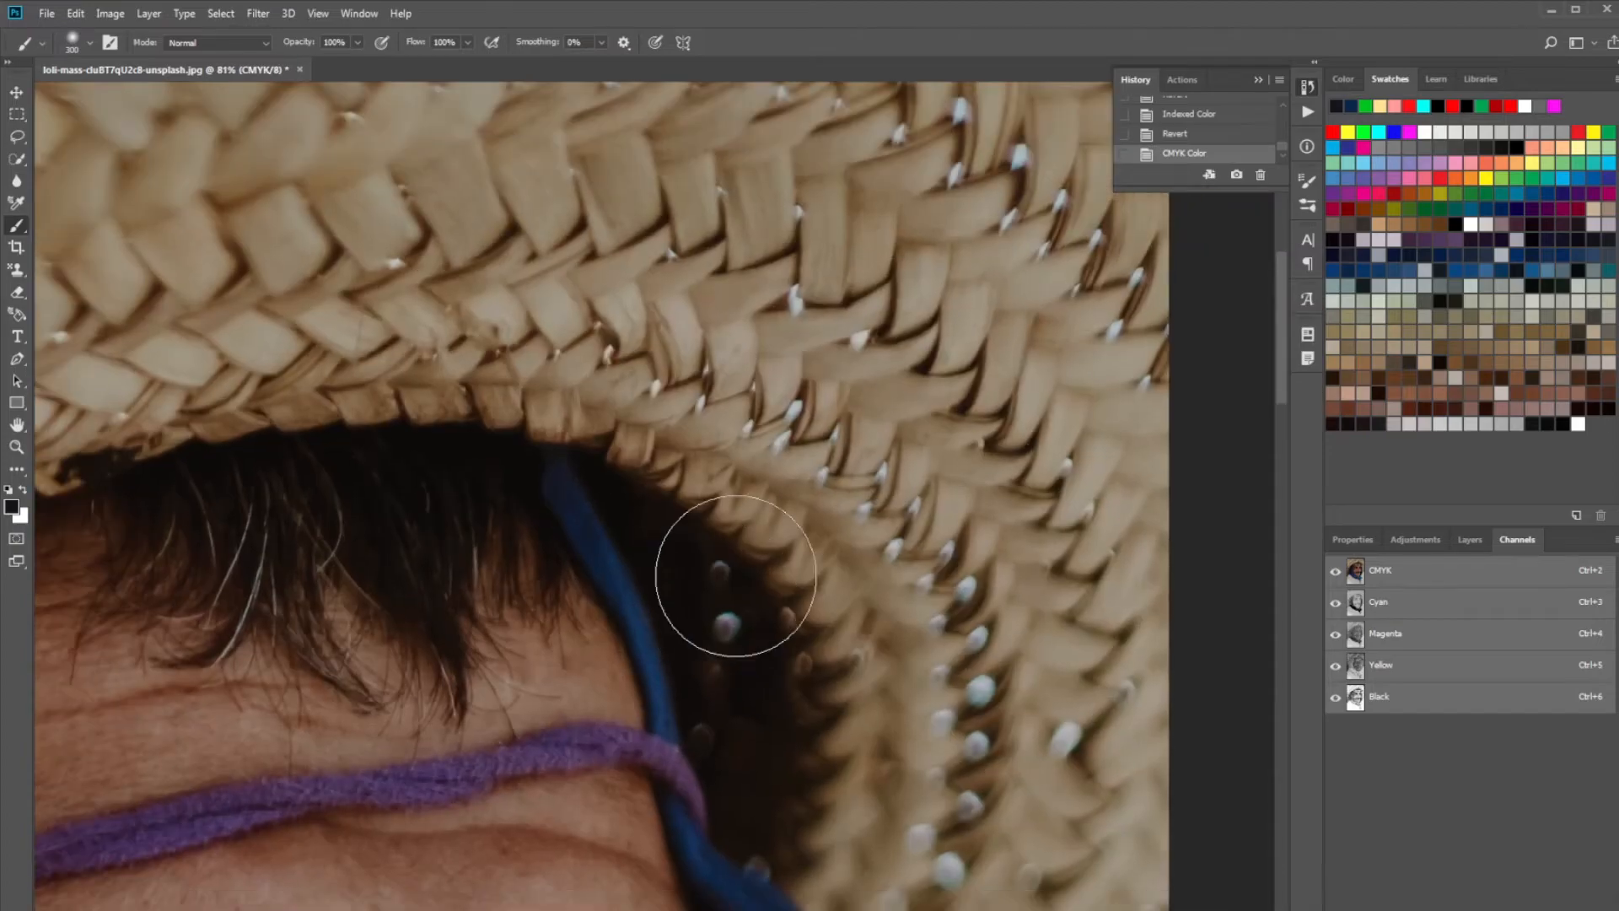
{"action": "scroll", "coordinate": [780, 515], "scroll_direction": "down", "scroll_amount": 4}
{"action": "scroll", "coordinate": [784, 510], "scroll_direction": "down", "scroll_amount": 4}
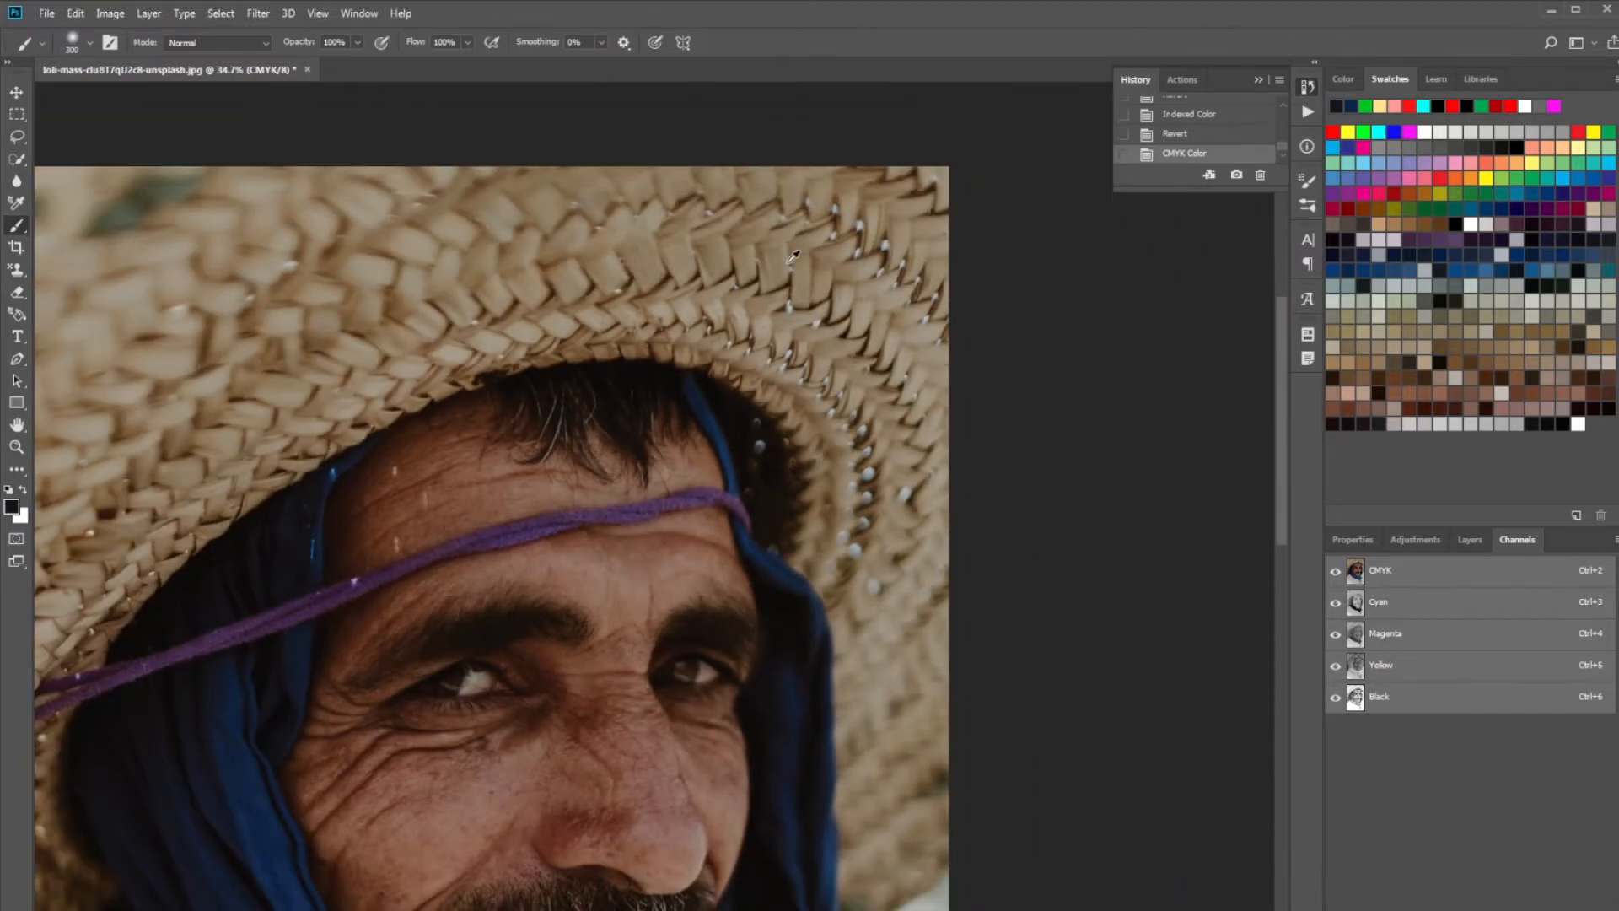
{"action": "scroll", "coordinate": [742, 506], "scroll_direction": "up", "scroll_amount": 4}
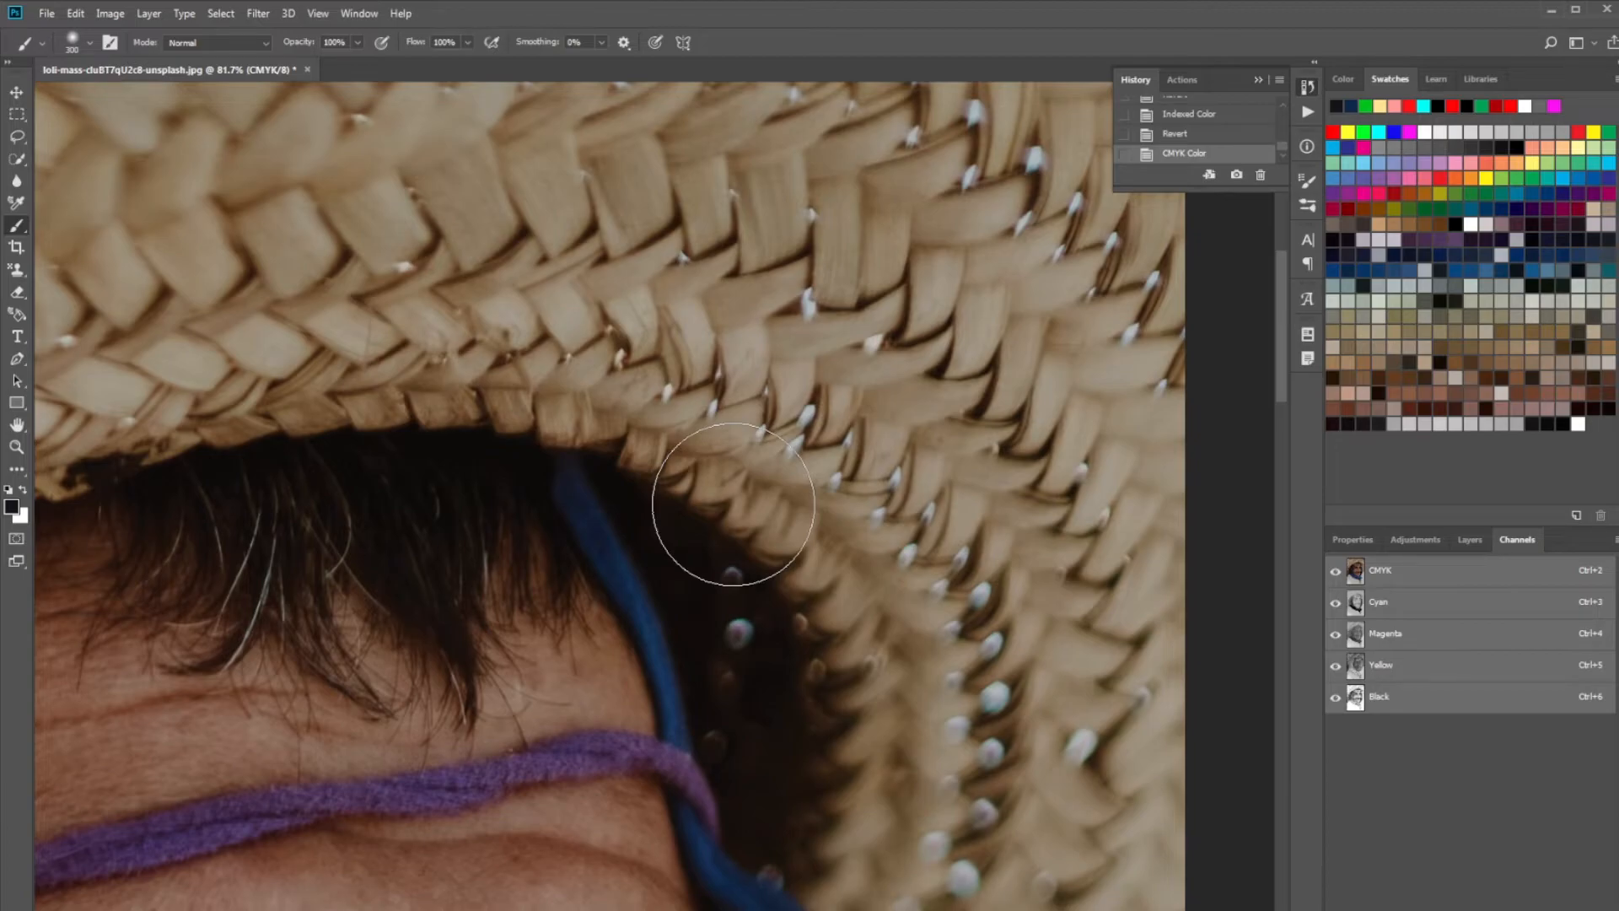
{"action": "scroll", "coordinate": [733, 504], "scroll_direction": "down", "scroll_amount": 5}
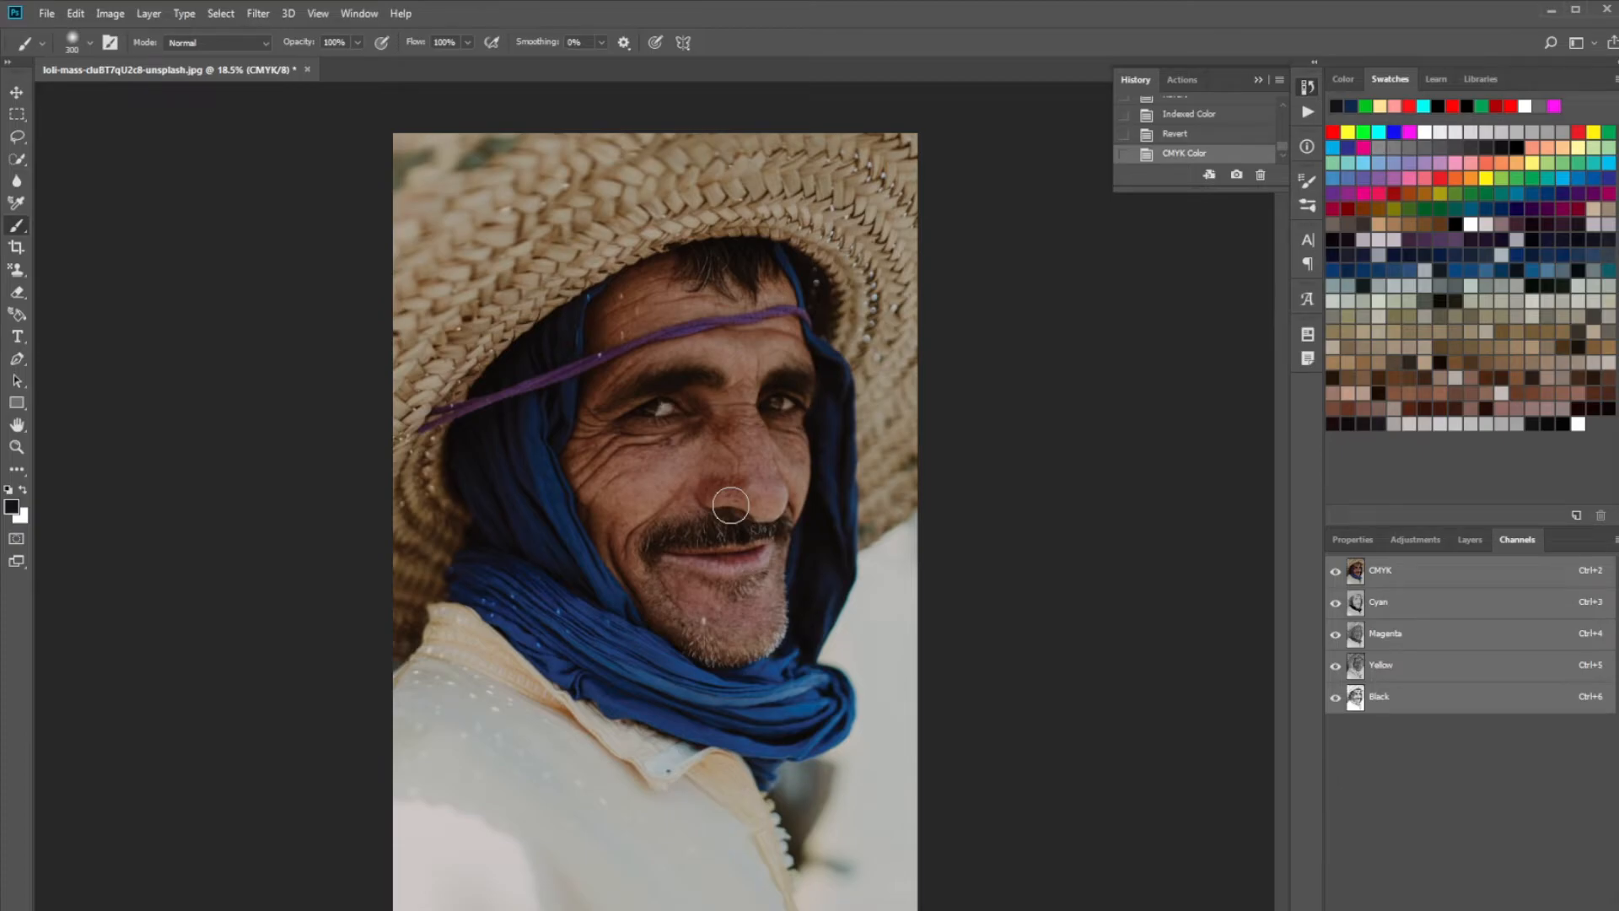
{"action": "scroll", "coordinate": [890, 281], "scroll_direction": "up", "scroll_amount": 4}
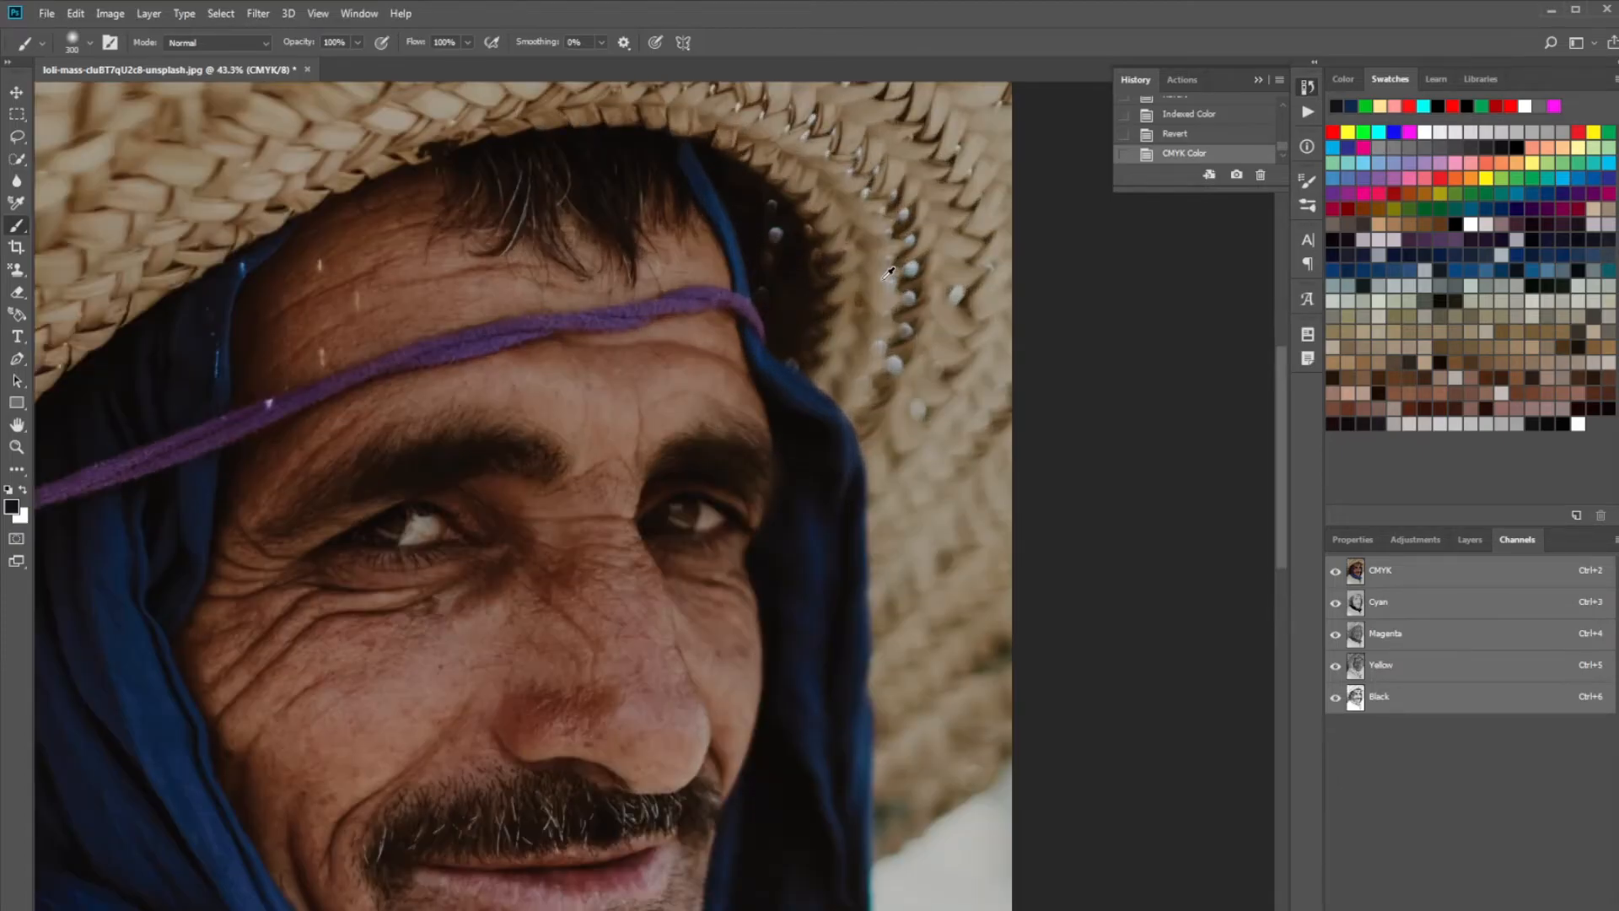
{"action": "scroll", "coordinate": [889, 273], "scroll_direction": "up", "scroll_amount": 4}
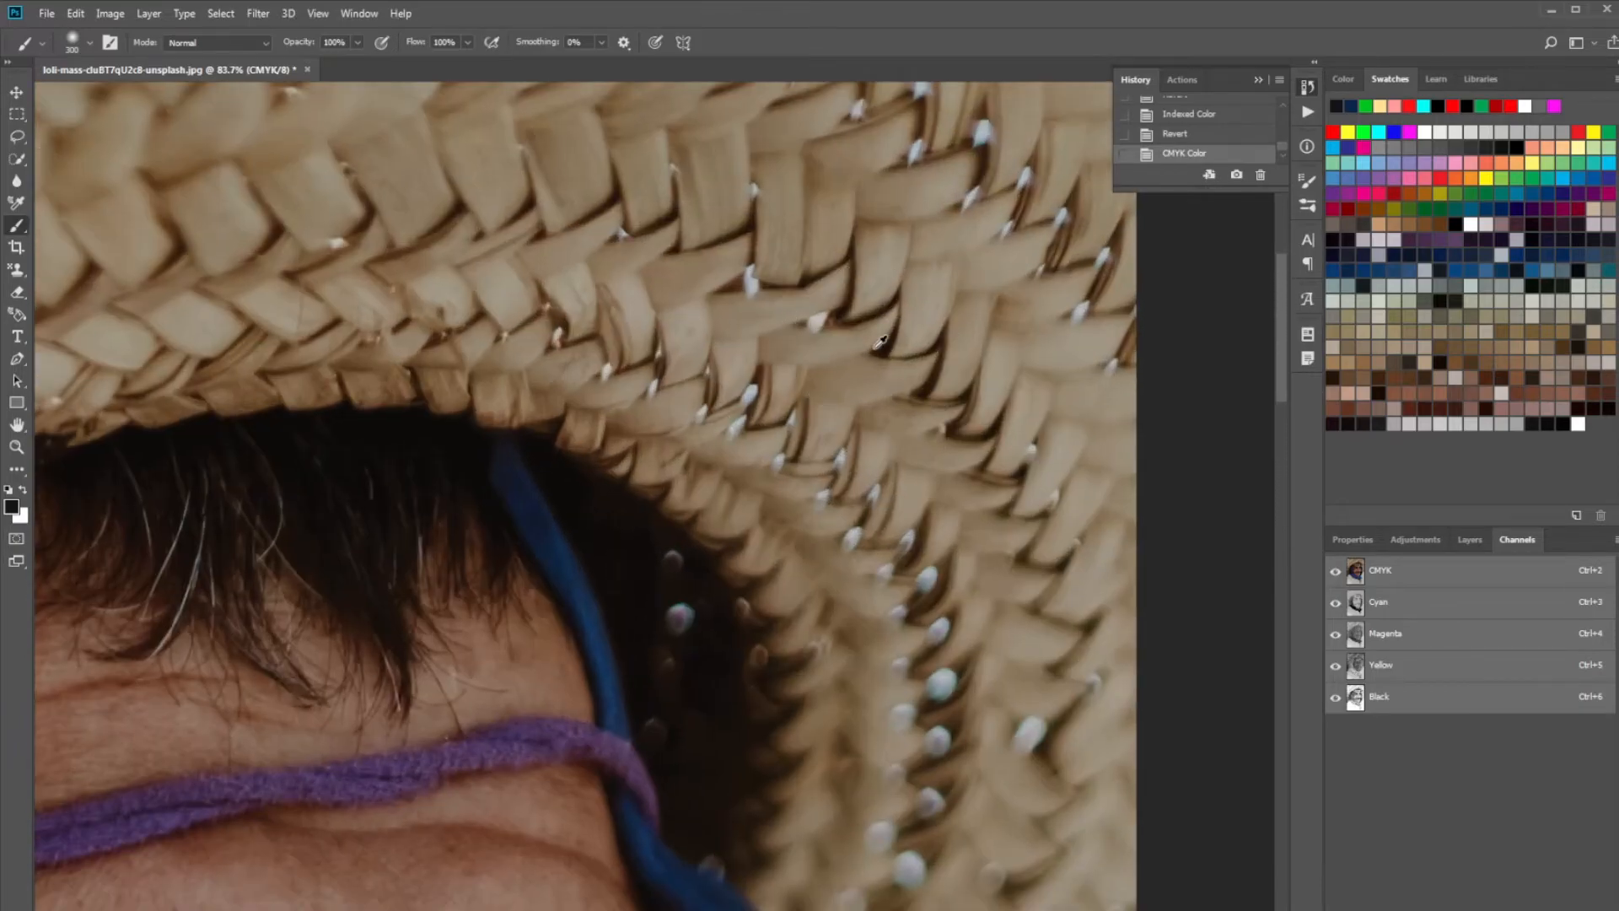
{"action": "scroll", "coordinate": [879, 339], "scroll_direction": "up", "scroll_amount": 2}
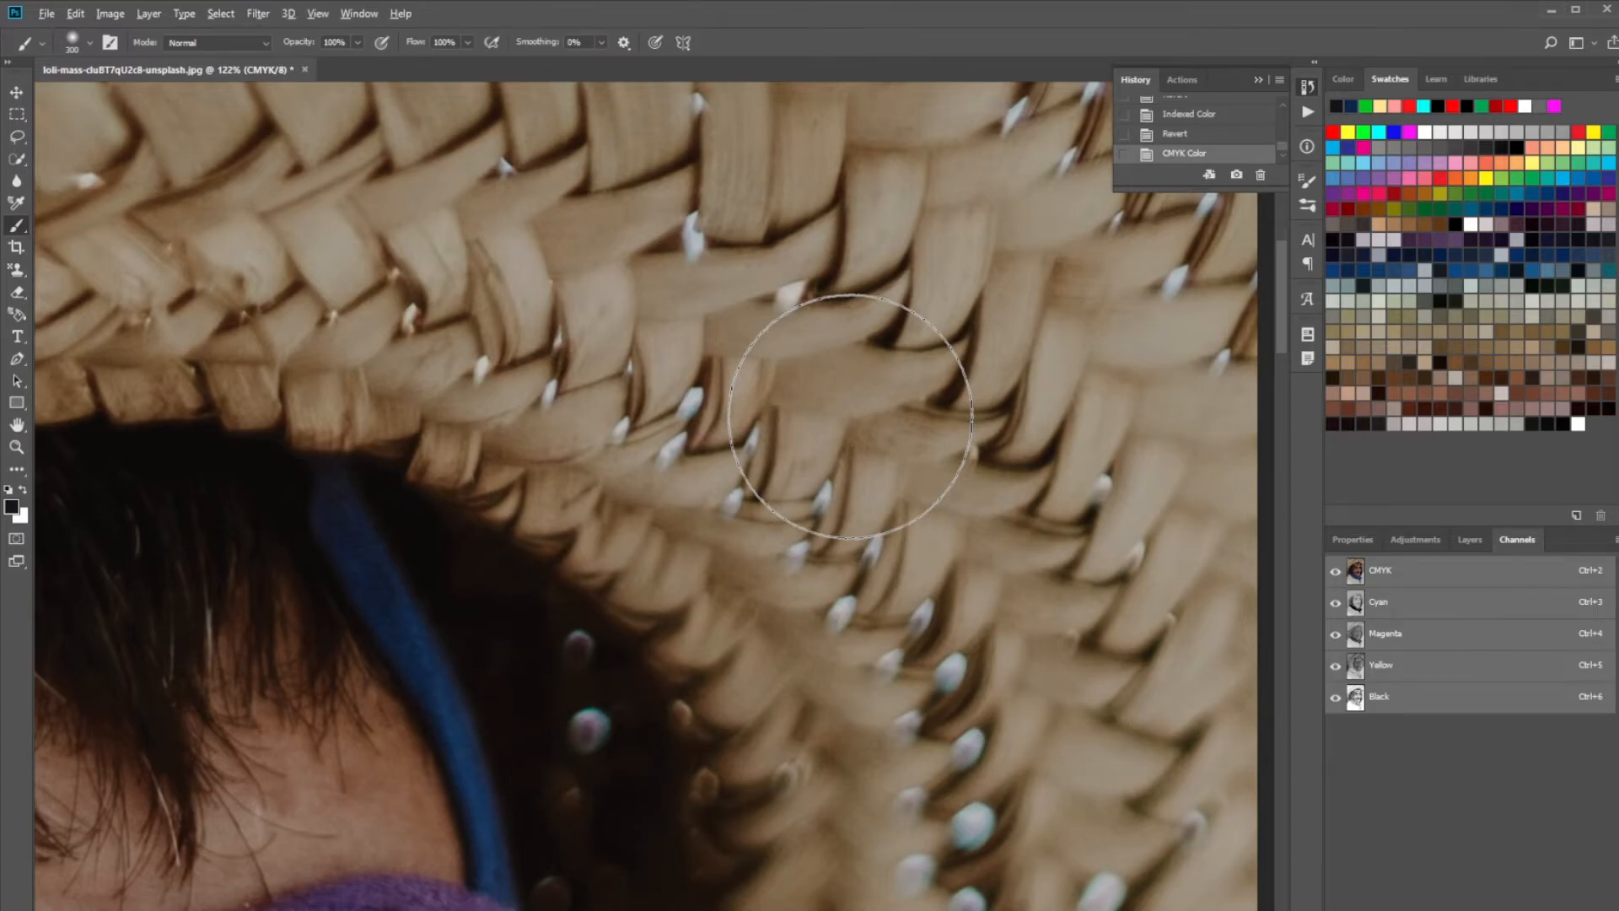
{"action": "scroll", "coordinate": [850, 415], "scroll_direction": "down", "scroll_amount": 10}
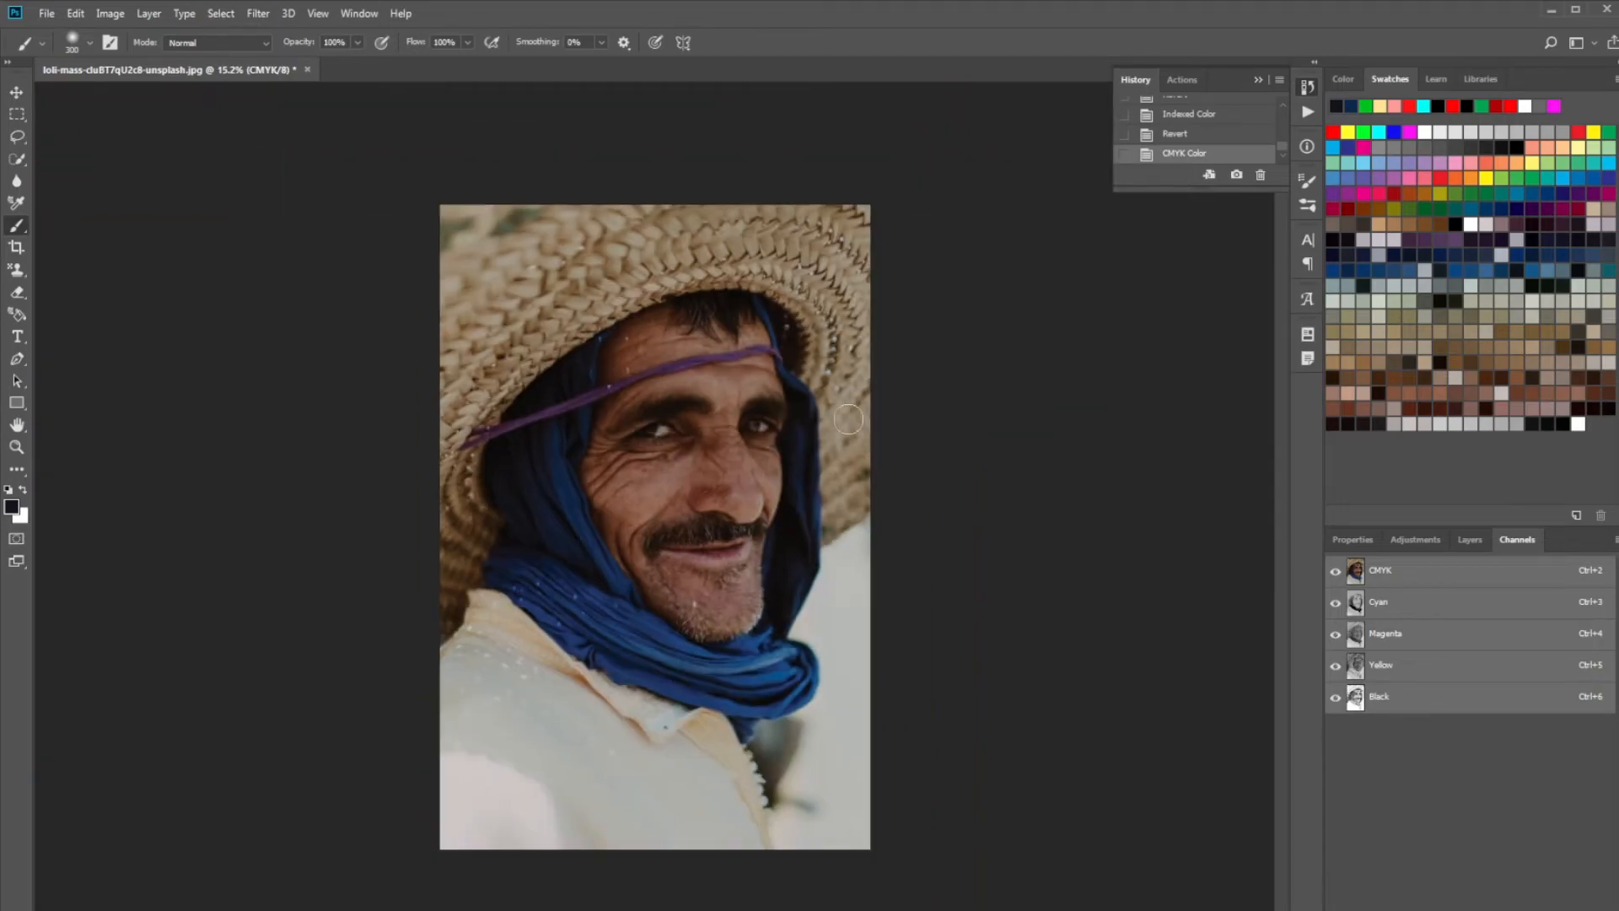
{"action": "scroll", "coordinate": [849, 420], "scroll_direction": "up", "scroll_amount": 1}
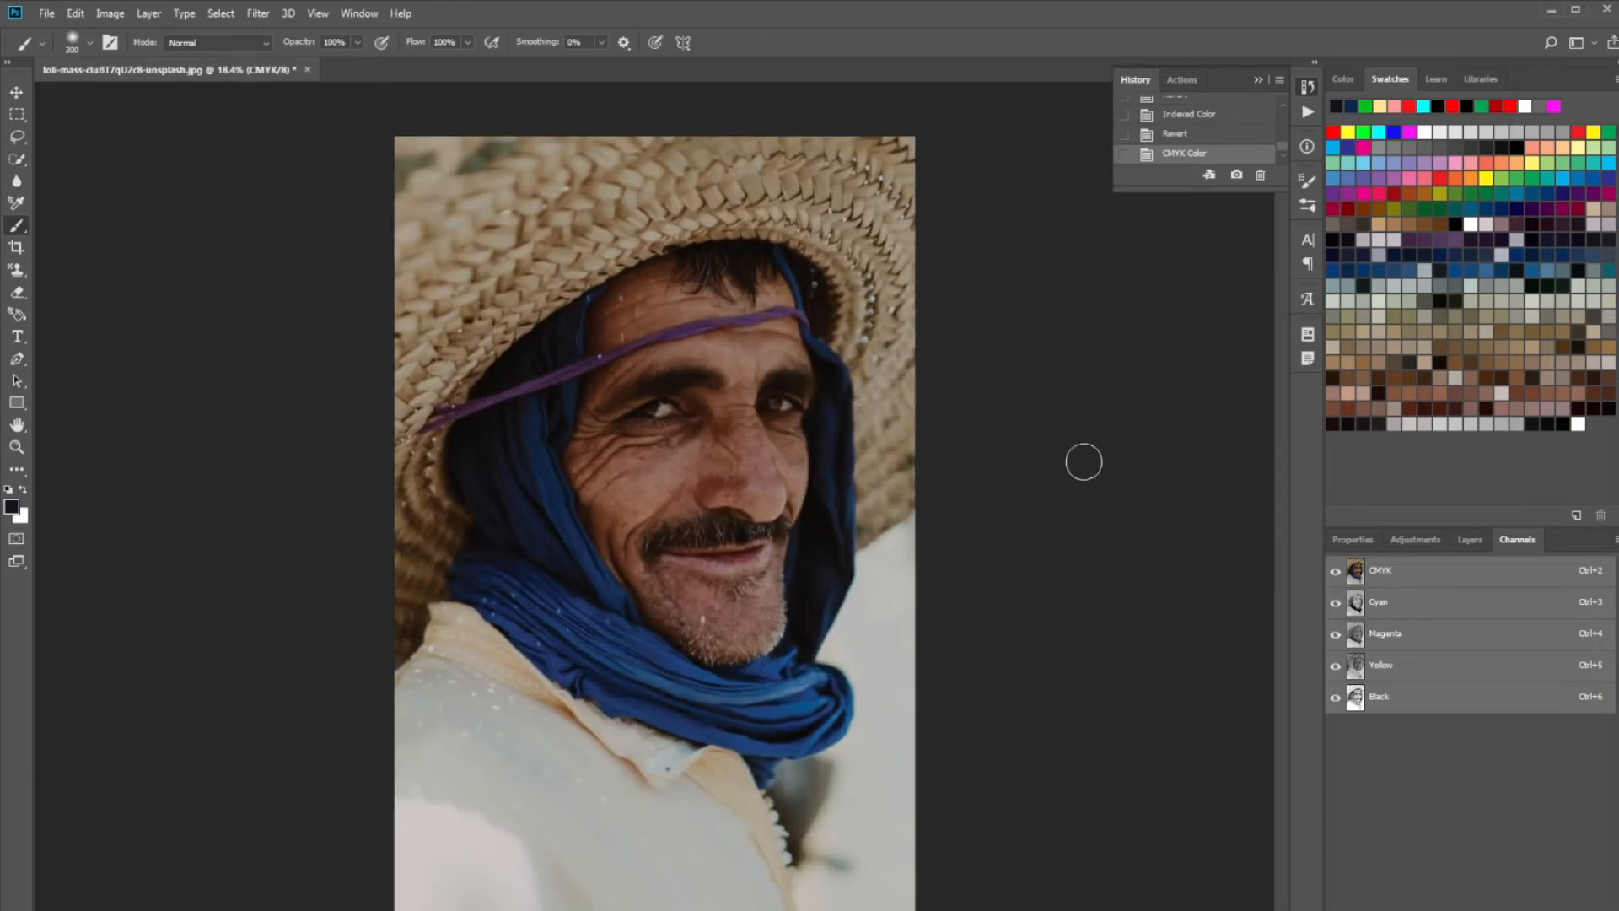
- Inspect the Cyan, Magenta, Yellow and Black channels individually, then return to the CMYK composite
{"action": "left_click", "coordinate": [1501, 602]}
{"action": "left_click", "coordinate": [1501, 633]}
{"action": "left_click", "coordinate": [1497, 603]}
{"action": "left_click", "coordinate": [1498, 630]}
{"action": "left_click", "coordinate": [1497, 604]}
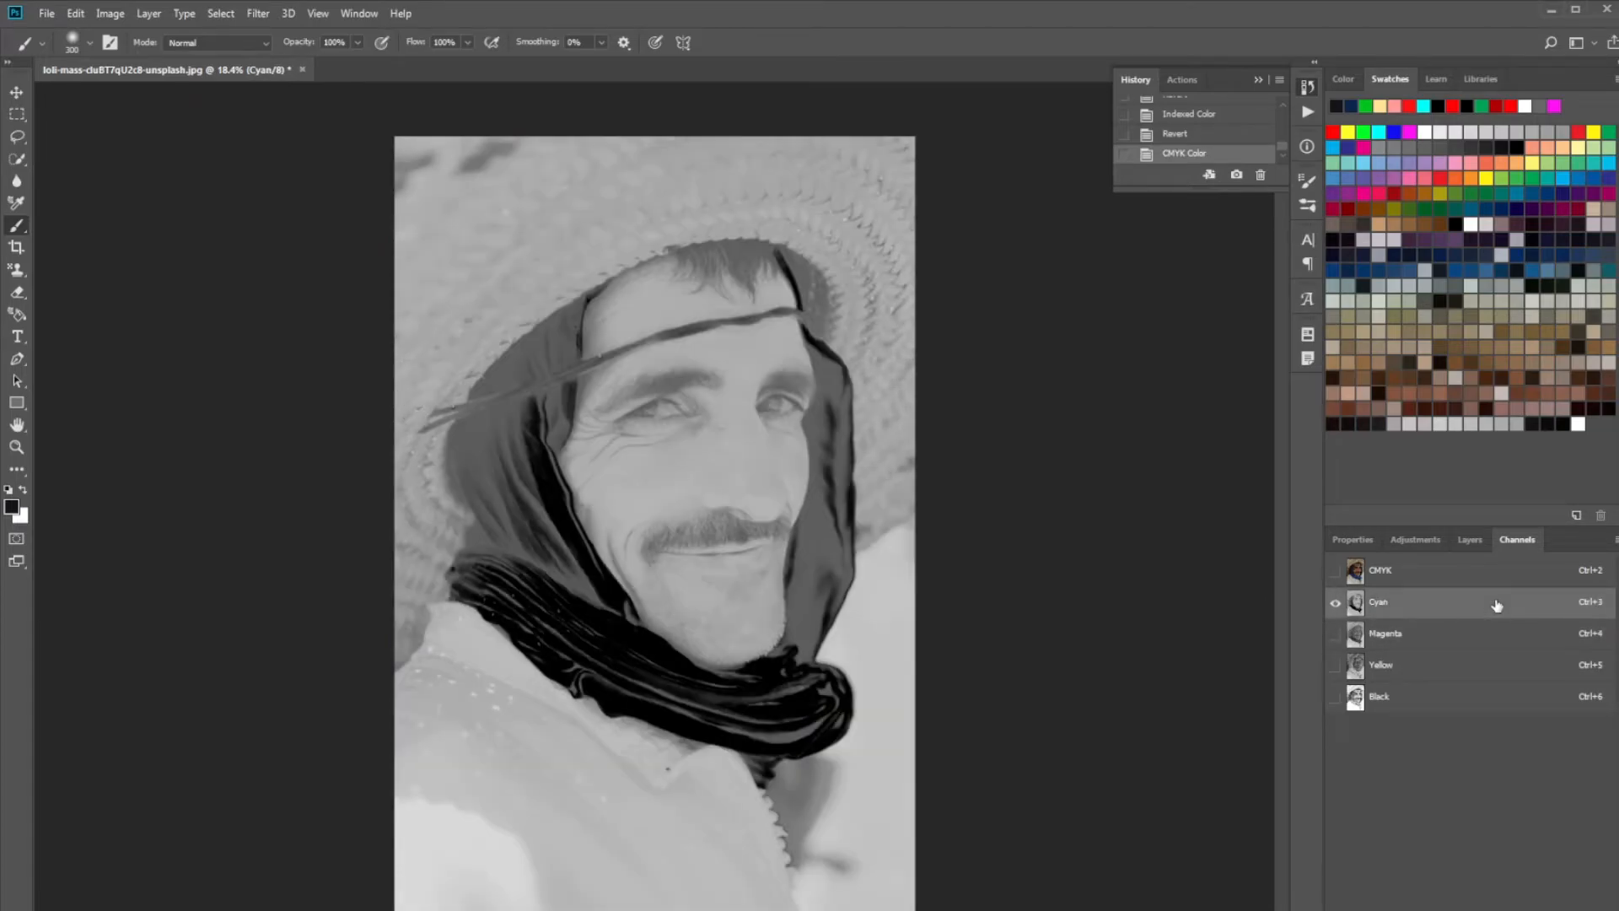
{"action": "left_click", "coordinate": [1498, 641]}
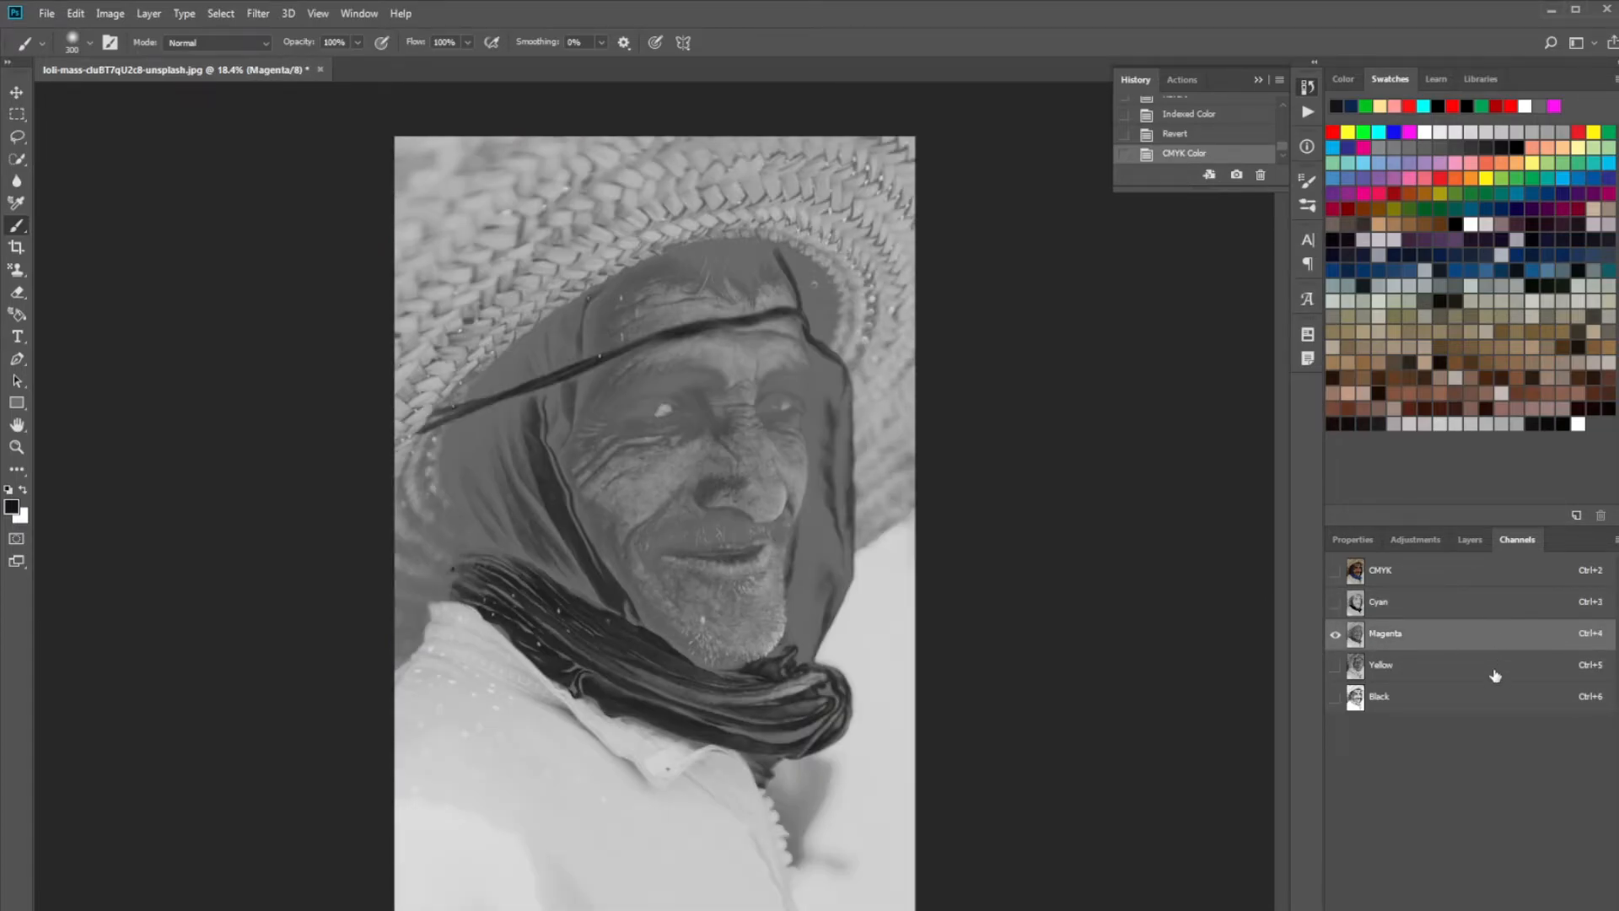
{"action": "left_click", "coordinate": [1495, 675]}
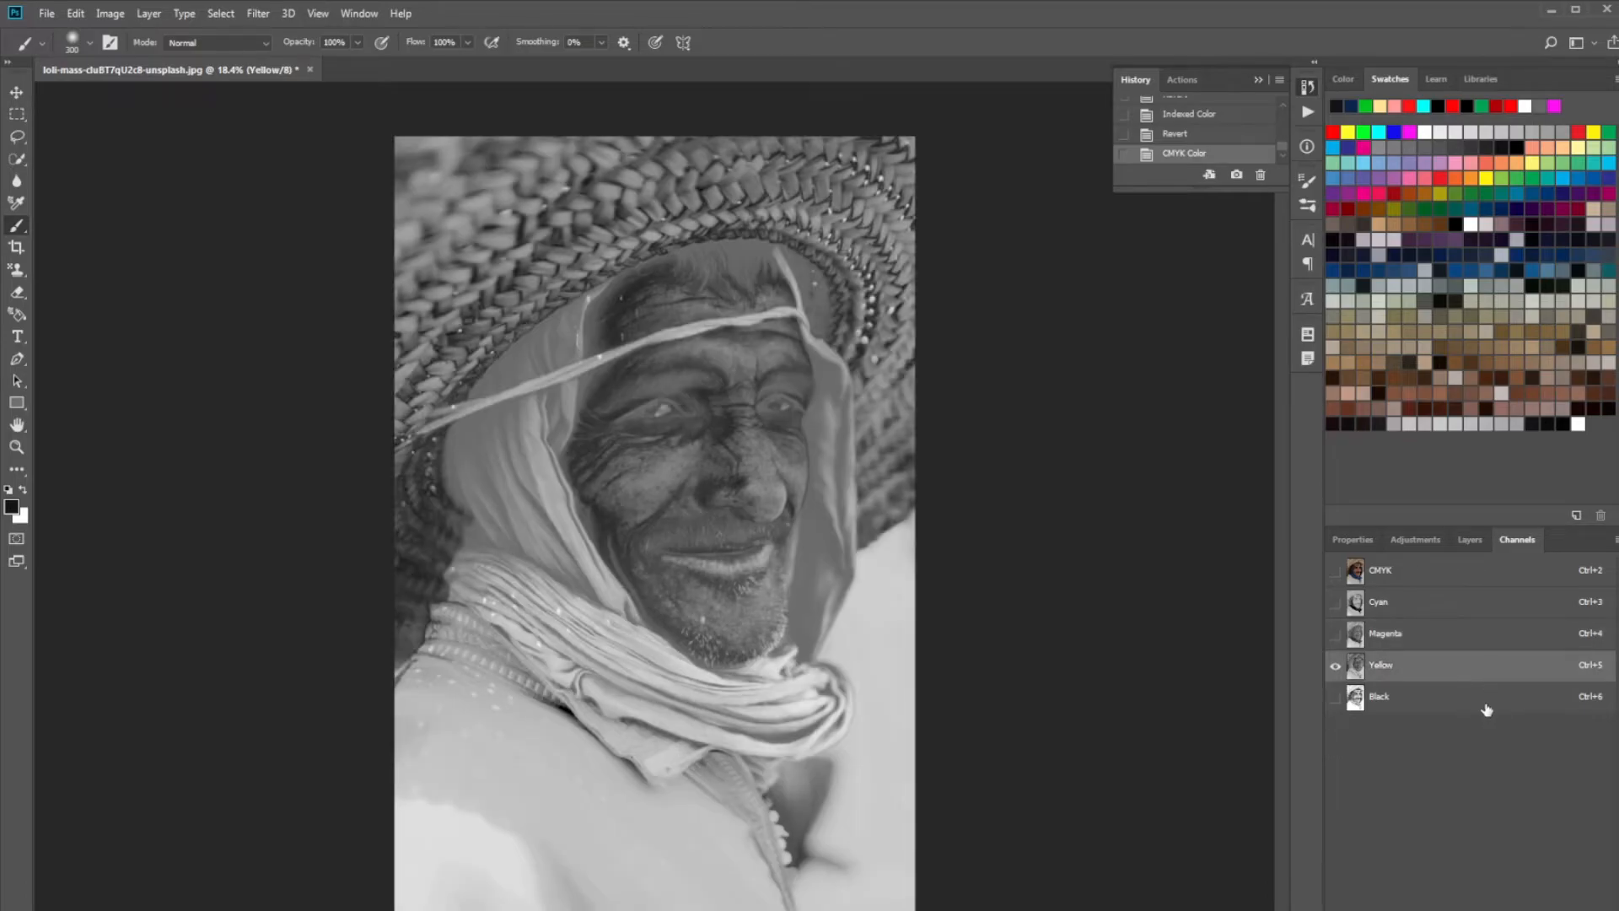
{"action": "left_click", "coordinate": [1487, 708]}
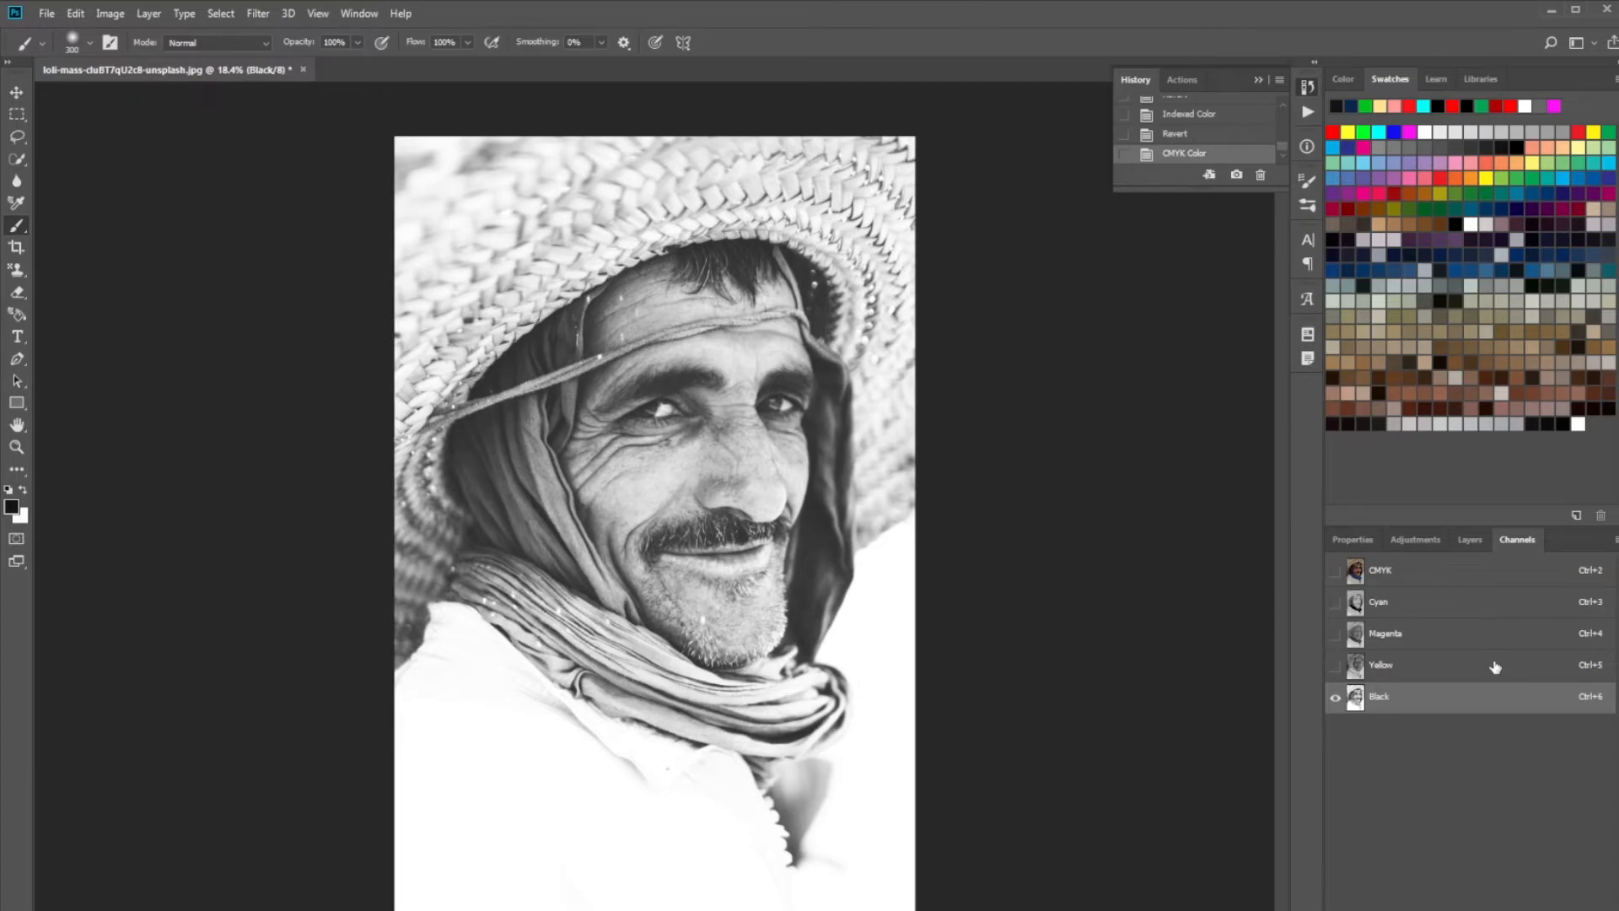
{"action": "left_click", "coordinate": [1496, 665]}
{"action": "left_click", "coordinate": [1496, 644]}
{"action": "left_click", "coordinate": [1501, 611]}
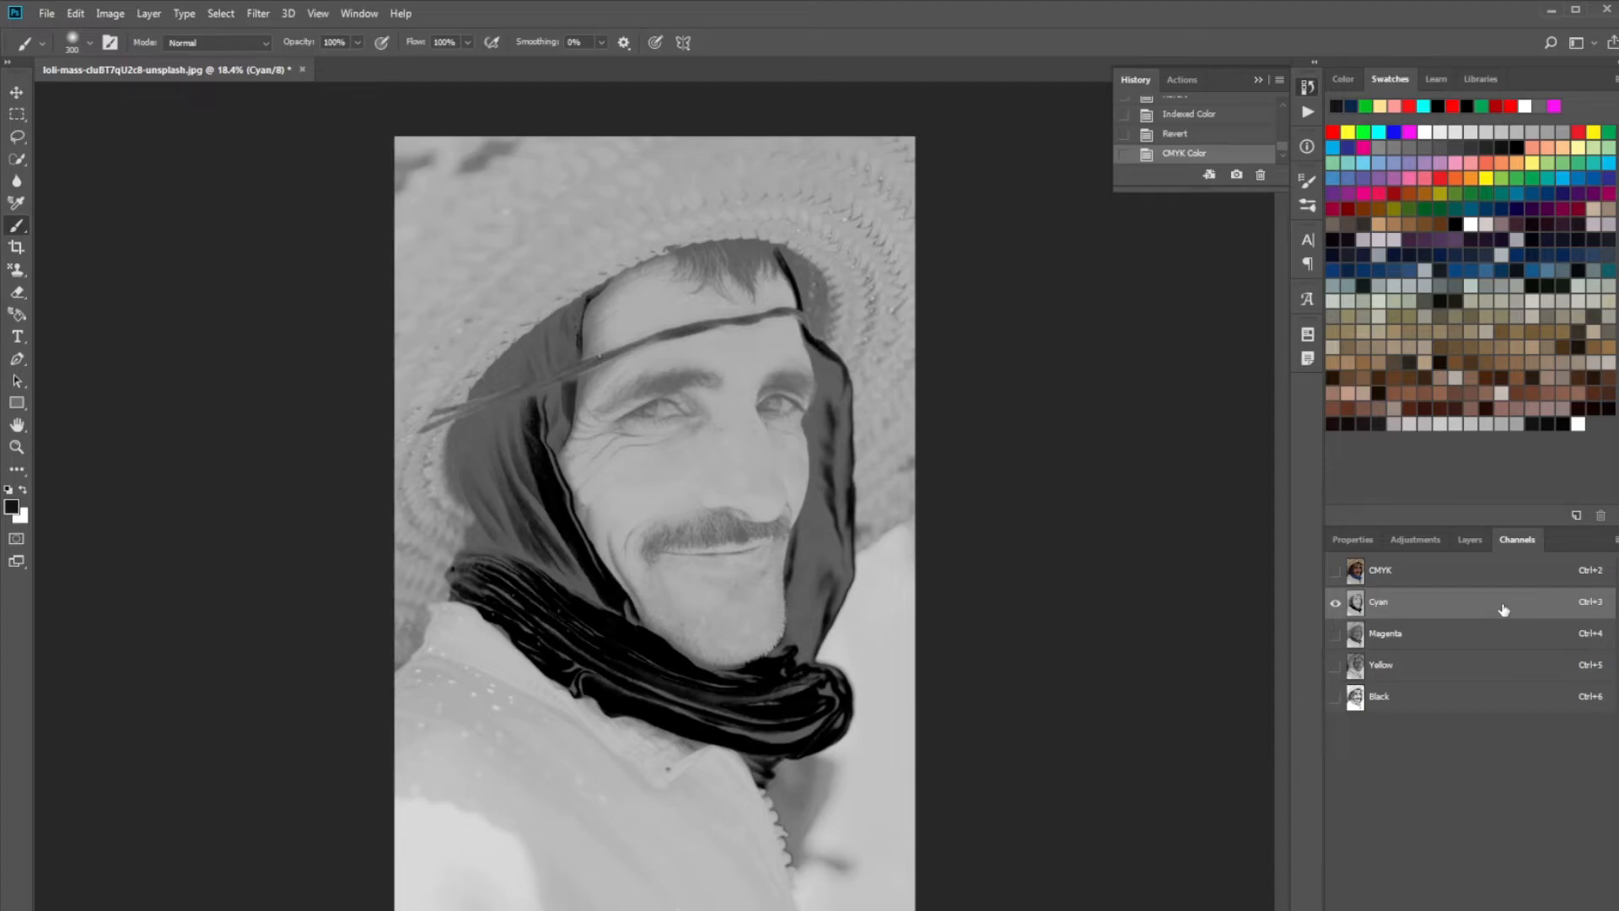
{"action": "left_click", "coordinate": [1523, 574]}
{"action": "scroll", "coordinate": [797, 319], "scroll_direction": "up", "scroll_amount": 2}
{"action": "scroll", "coordinate": [798, 319], "scroll_direction": "down", "scroll_amount": 3}
{"action": "scroll", "coordinate": [844, 483], "scroll_direction": "down", "scroll_amount": 2}
{"action": "scroll", "coordinate": [843, 483], "scroll_direction": "up", "scroll_amount": 3}
{"action": "scroll", "coordinate": [749, 391], "scroll_direction": "down", "scroll_amount": 1}
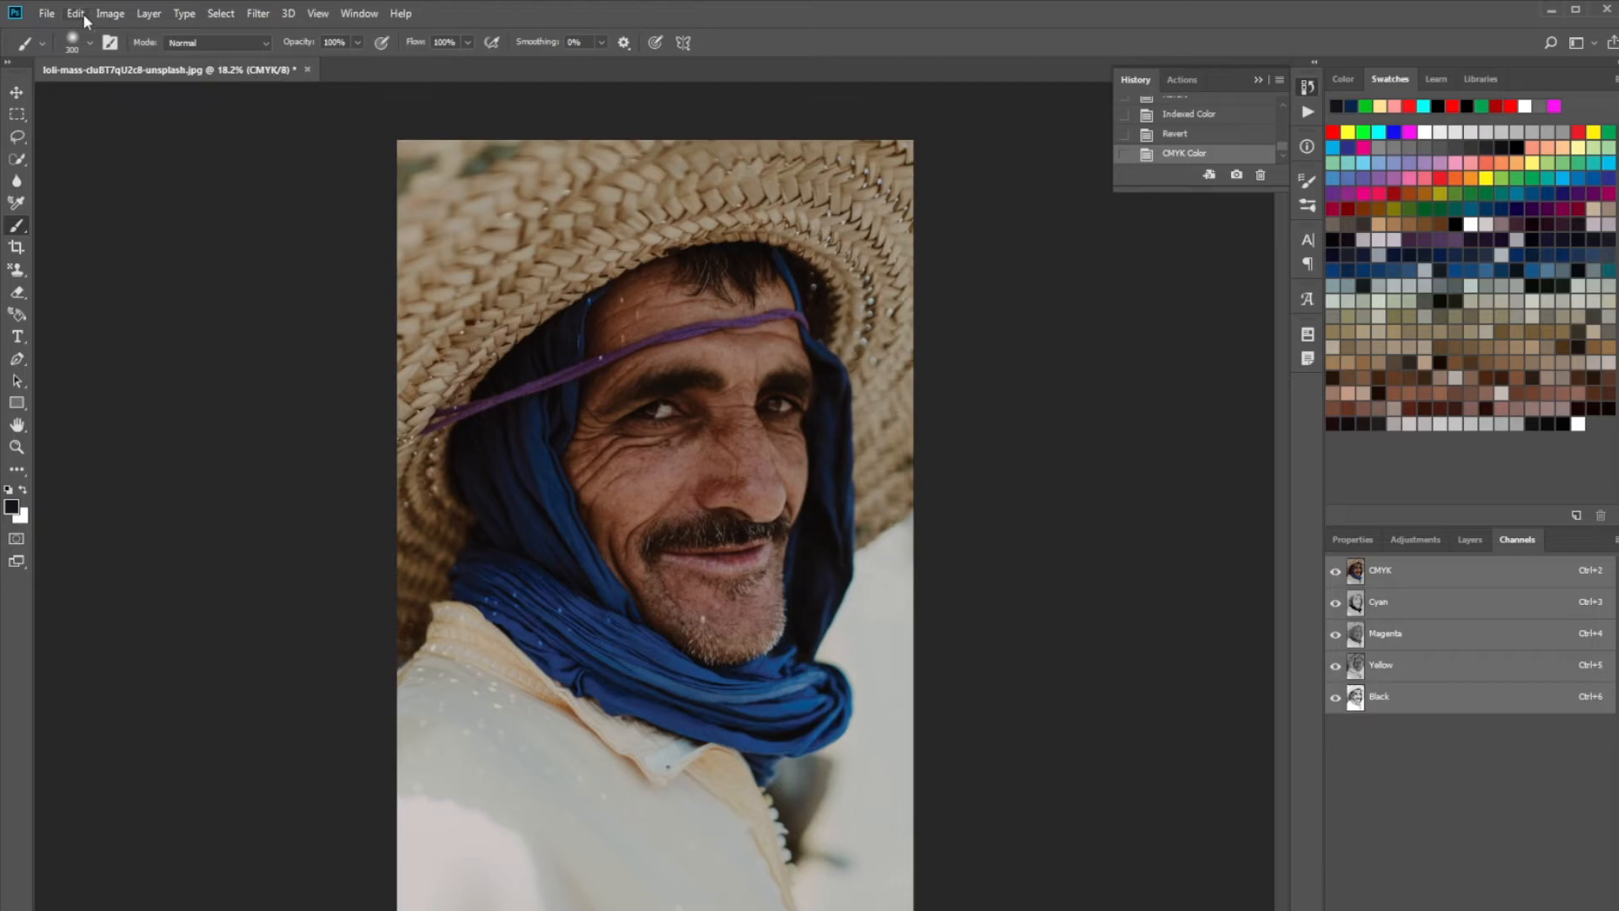
- Convert the CMYK portrait to Lab Color
{"action": "left_click", "coordinate": [110, 14]}
{"action": "mouse_move", "coordinate": [244, 41]}
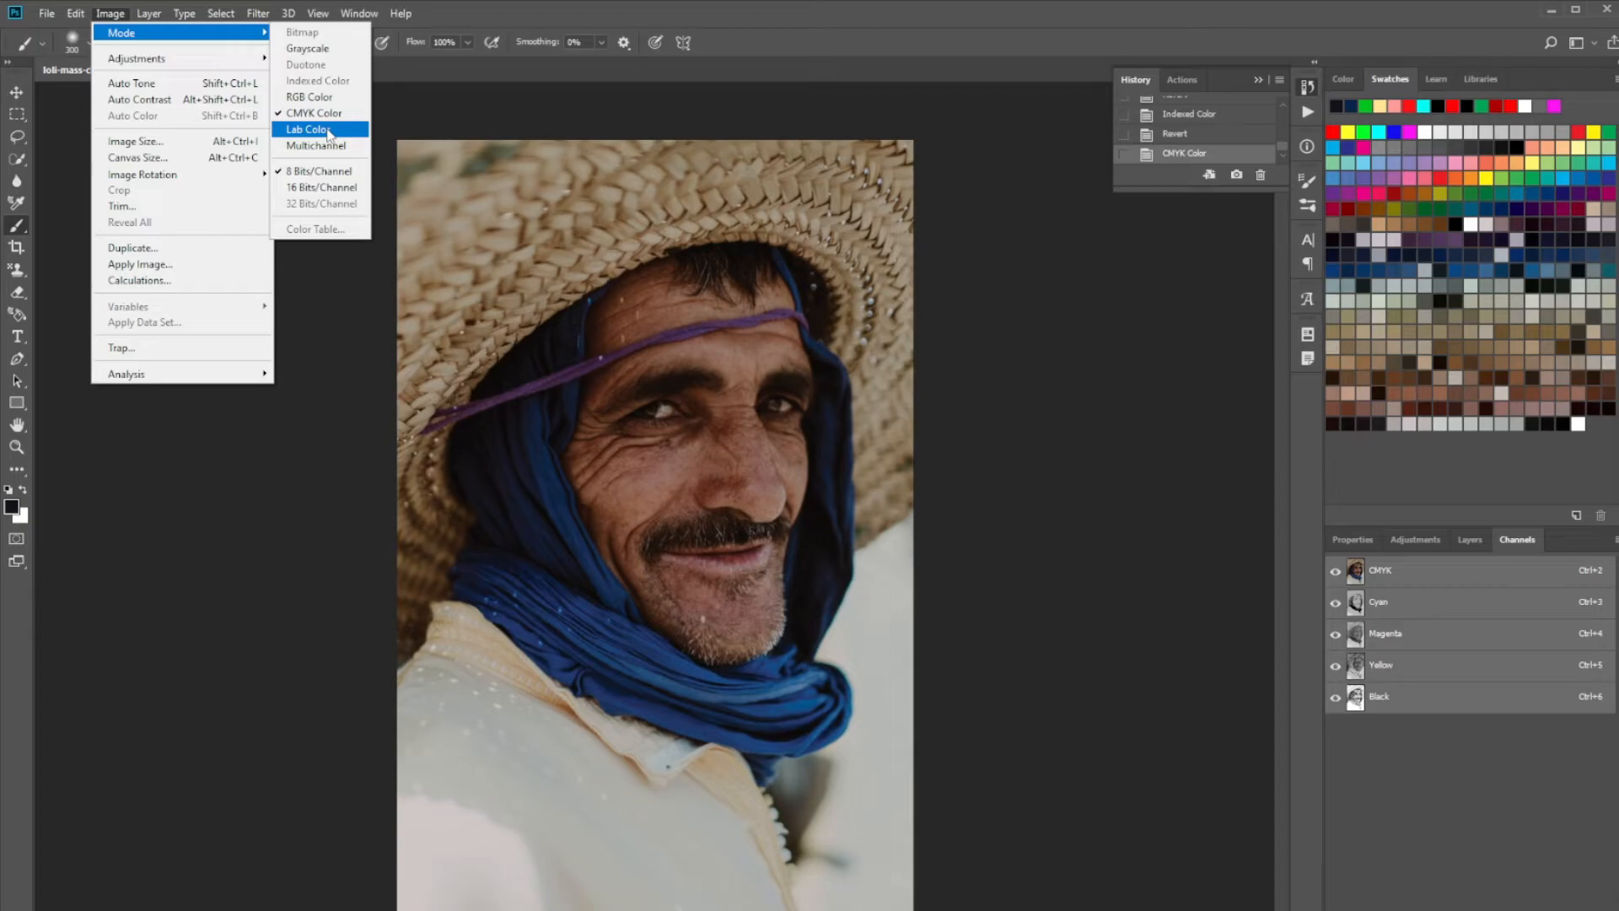
{"action": "left_click", "coordinate": [328, 132]}
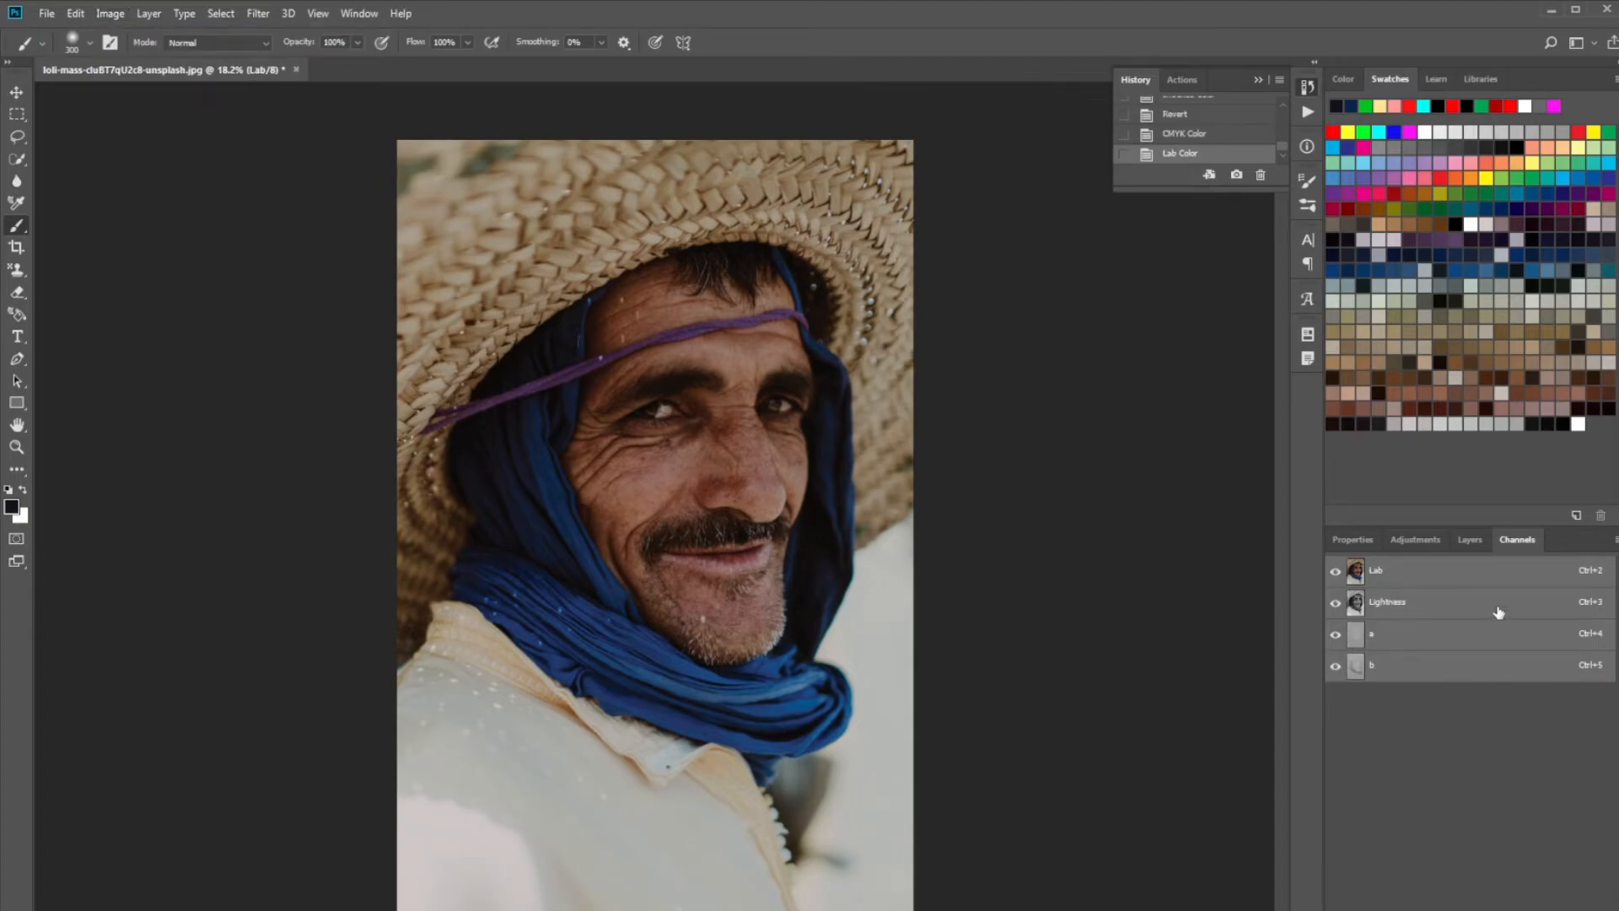
- Inspect the Lightness, a and b channels individually, then return to the Lab composite
{"action": "left_click", "coordinate": [1499, 612]}
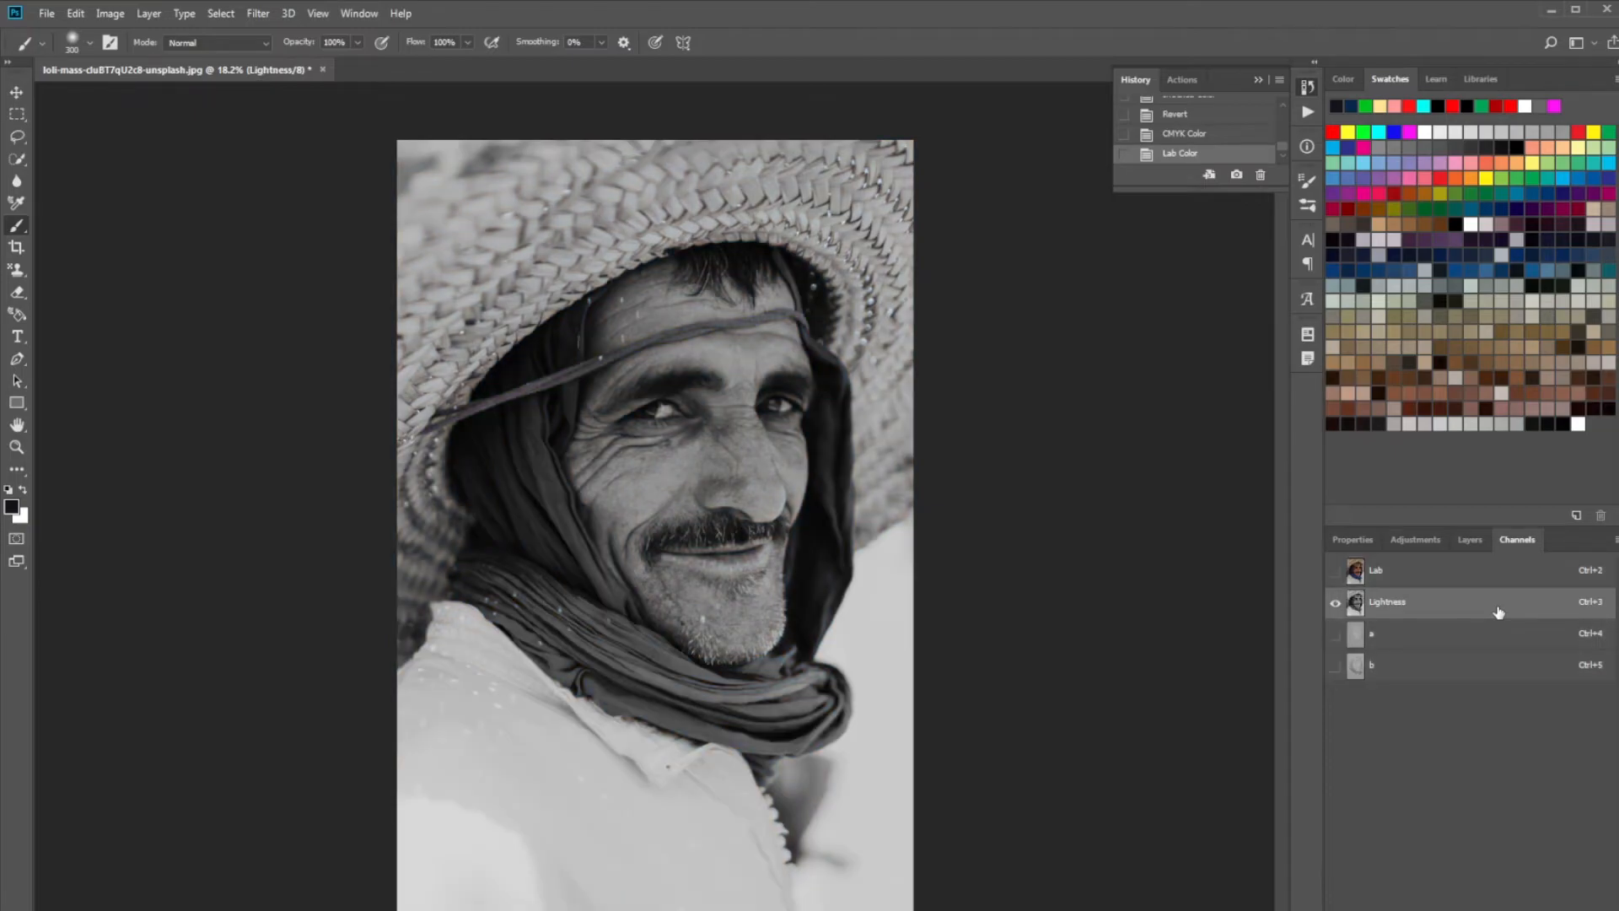
{"action": "left_click", "coordinate": [1487, 641]}
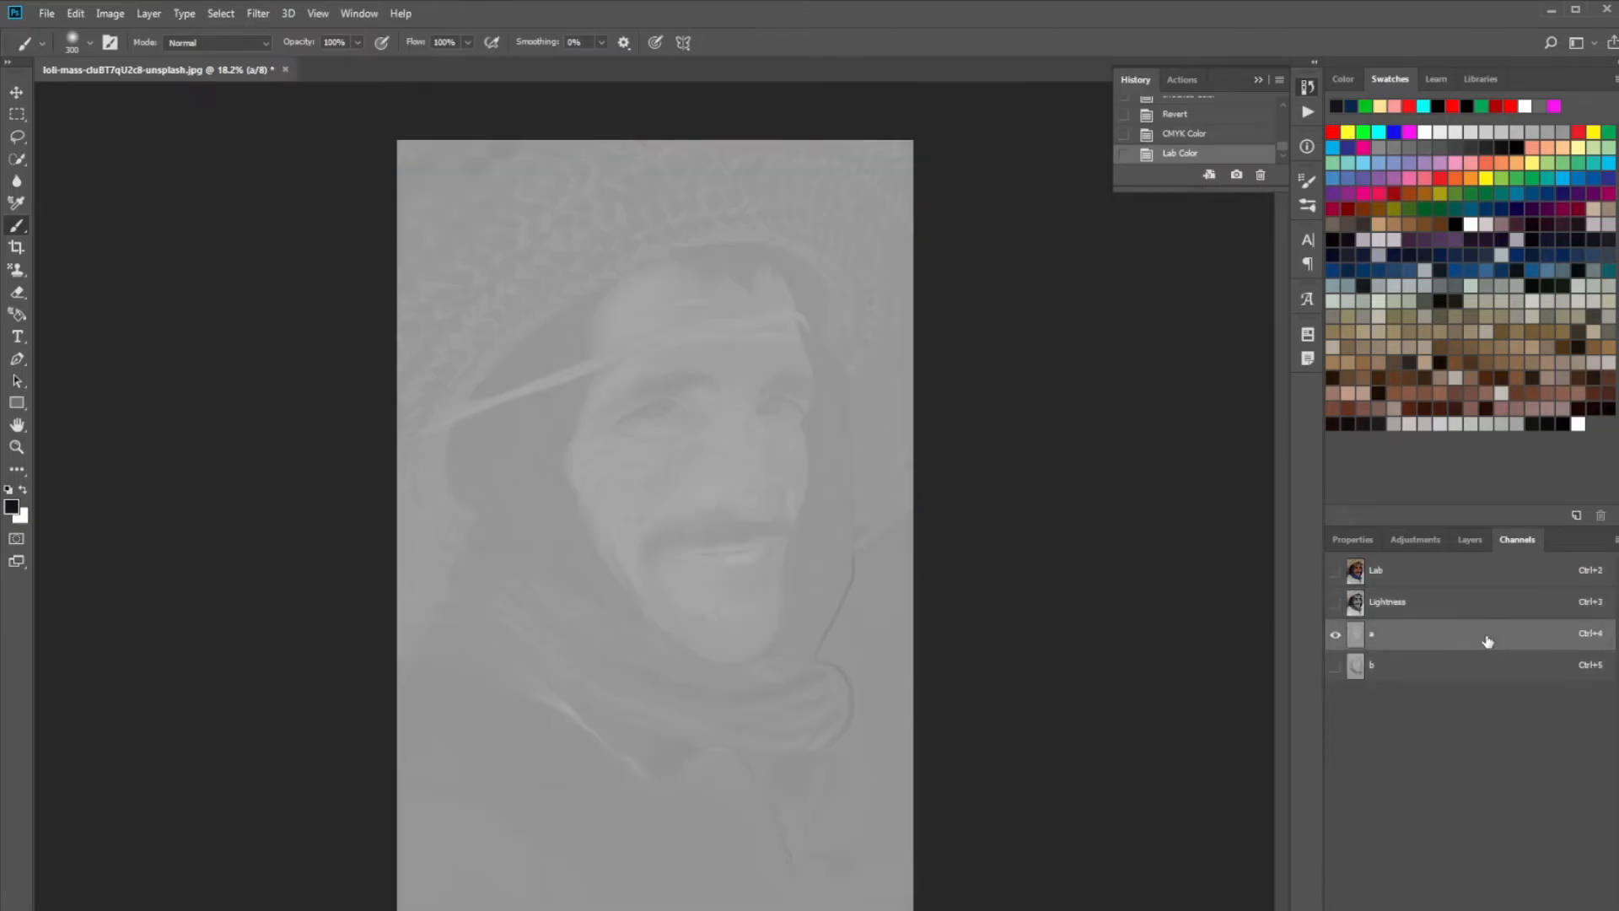
{"action": "left_click", "coordinate": [1481, 666]}
{"action": "left_click", "coordinate": [1494, 639]}
{"action": "left_click", "coordinate": [1498, 613]}
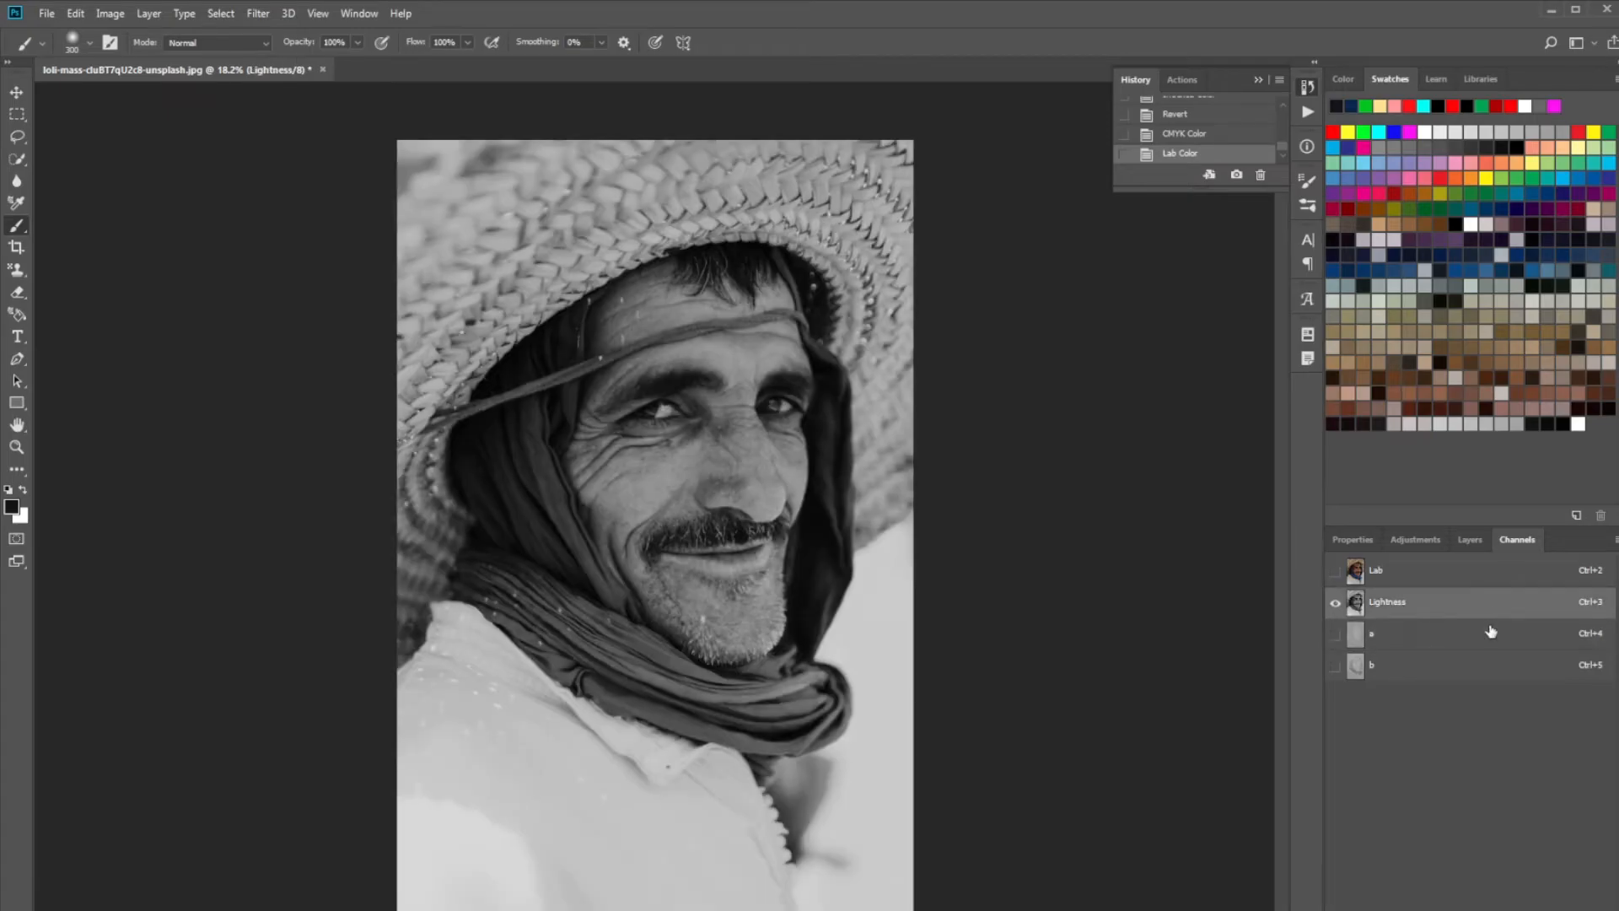
{"action": "left_click", "coordinate": [1505, 580]}
{"action": "scroll", "coordinate": [935, 469], "scroll_direction": "down", "scroll_amount": 1}
{"action": "scroll", "coordinate": [941, 466], "scroll_direction": "up", "scroll_amount": 2}
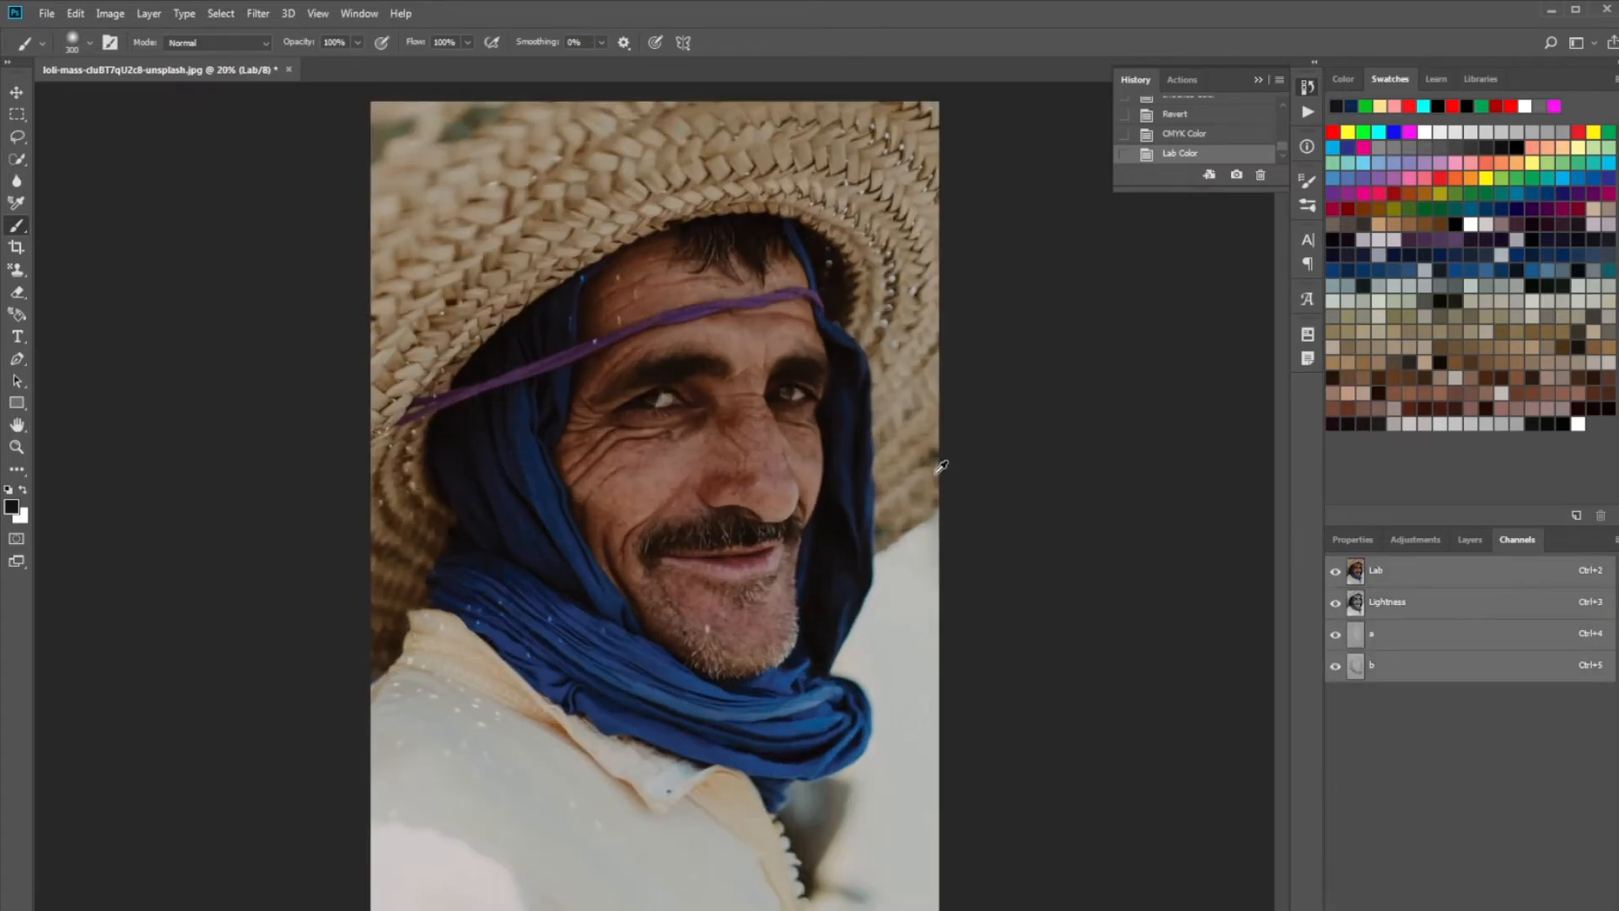
{"action": "scroll", "coordinate": [936, 468], "scroll_direction": "down", "scroll_amount": 1}
{"action": "scroll", "coordinate": [936, 468], "scroll_direction": "up", "scroll_amount": 1}
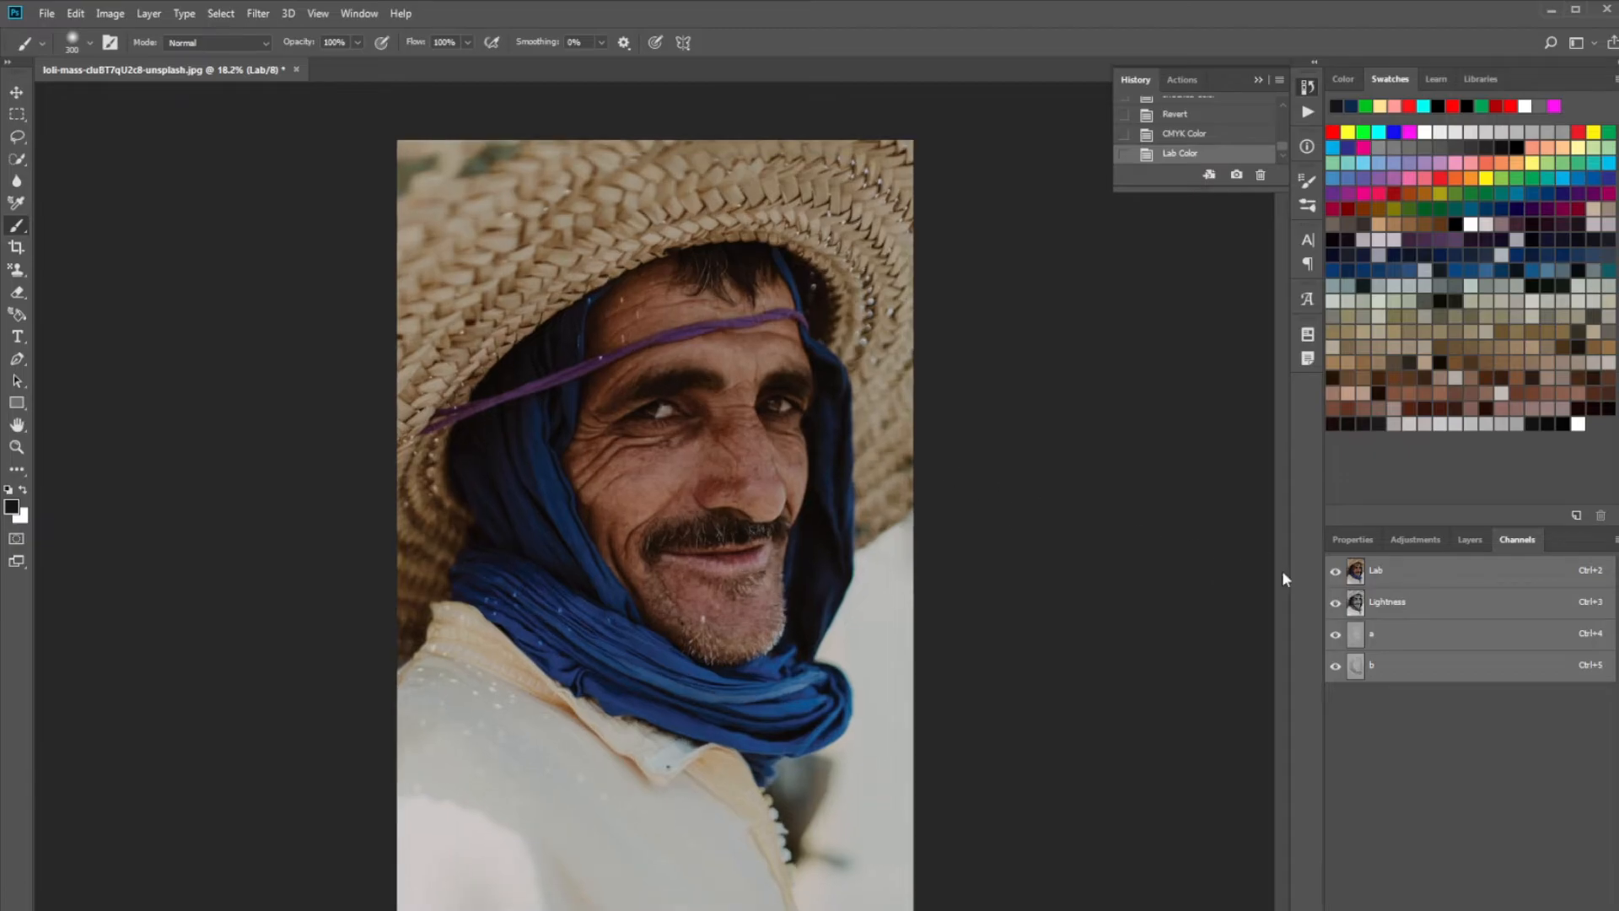
{"action": "scroll", "coordinate": [854, 459], "scroll_direction": "down", "scroll_amount": 1}
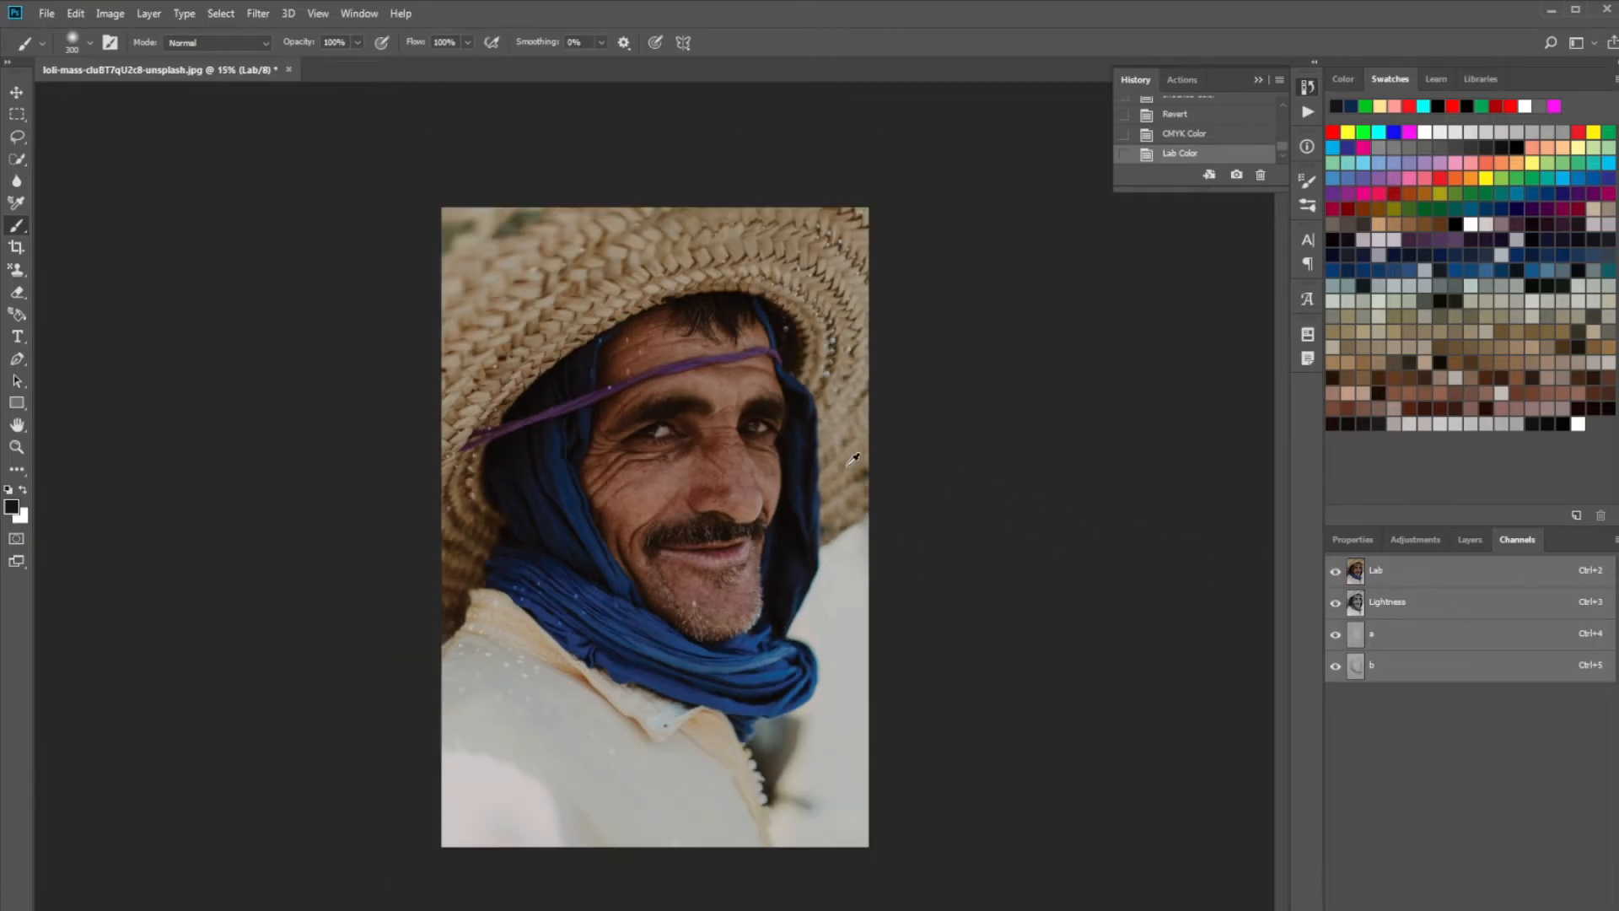
{"action": "scroll", "coordinate": [852, 459], "scroll_direction": "up", "scroll_amount": 1}
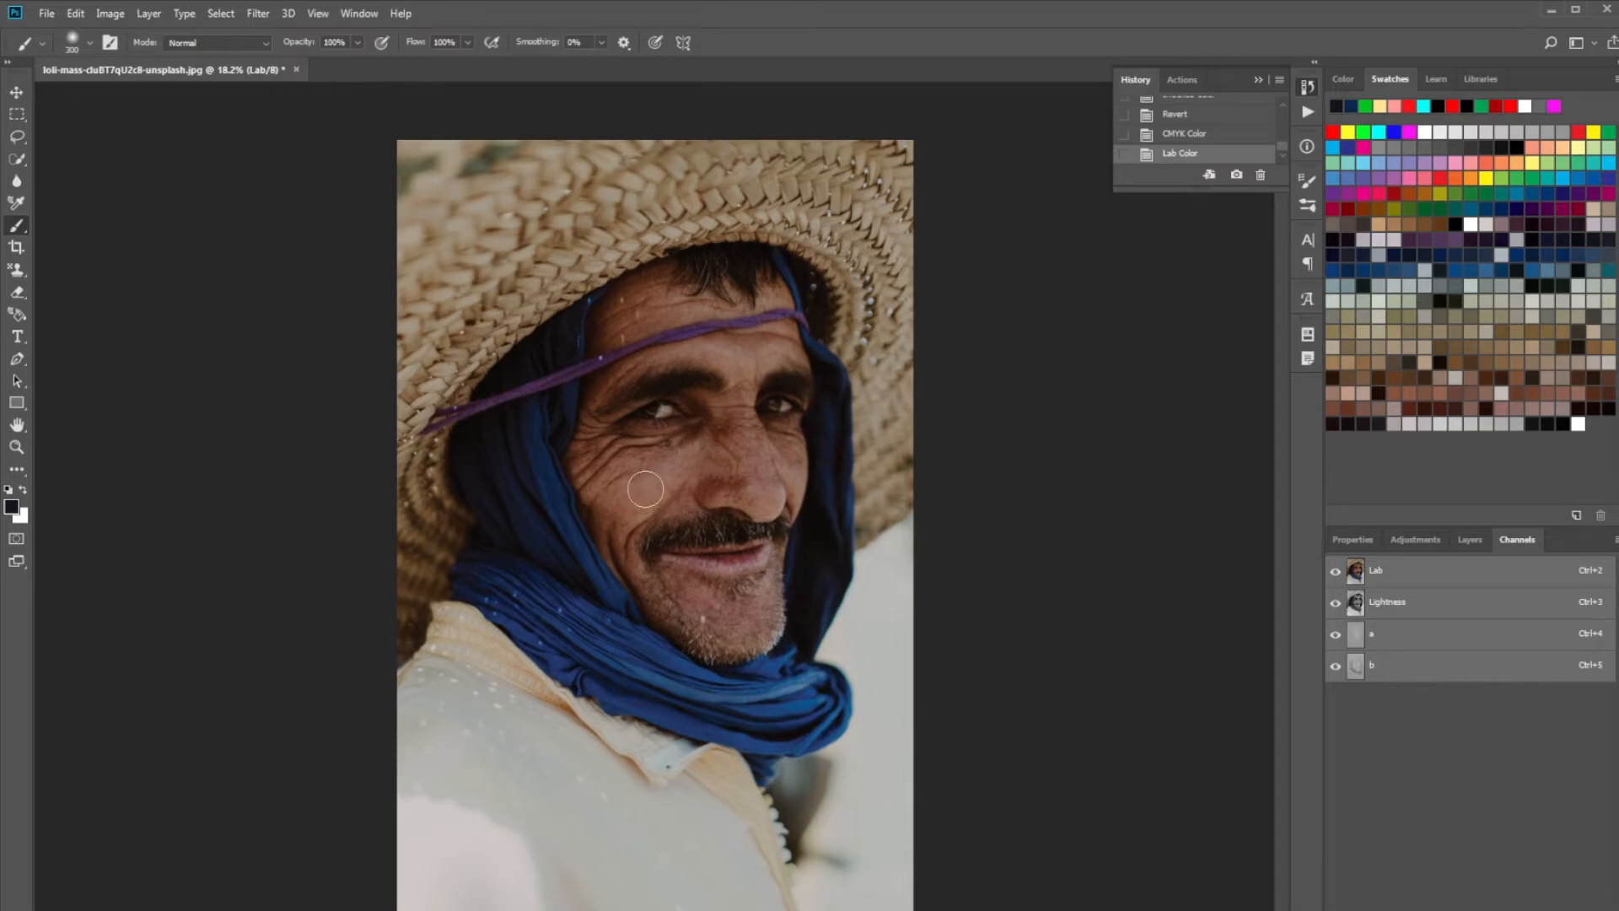
- Convert the Lab portrait to Multichannel mode
{"action": "left_click", "coordinate": [107, 15]}
{"action": "left_click", "coordinate": [107, 14]}
{"action": "left_click", "coordinate": [107, 14]}
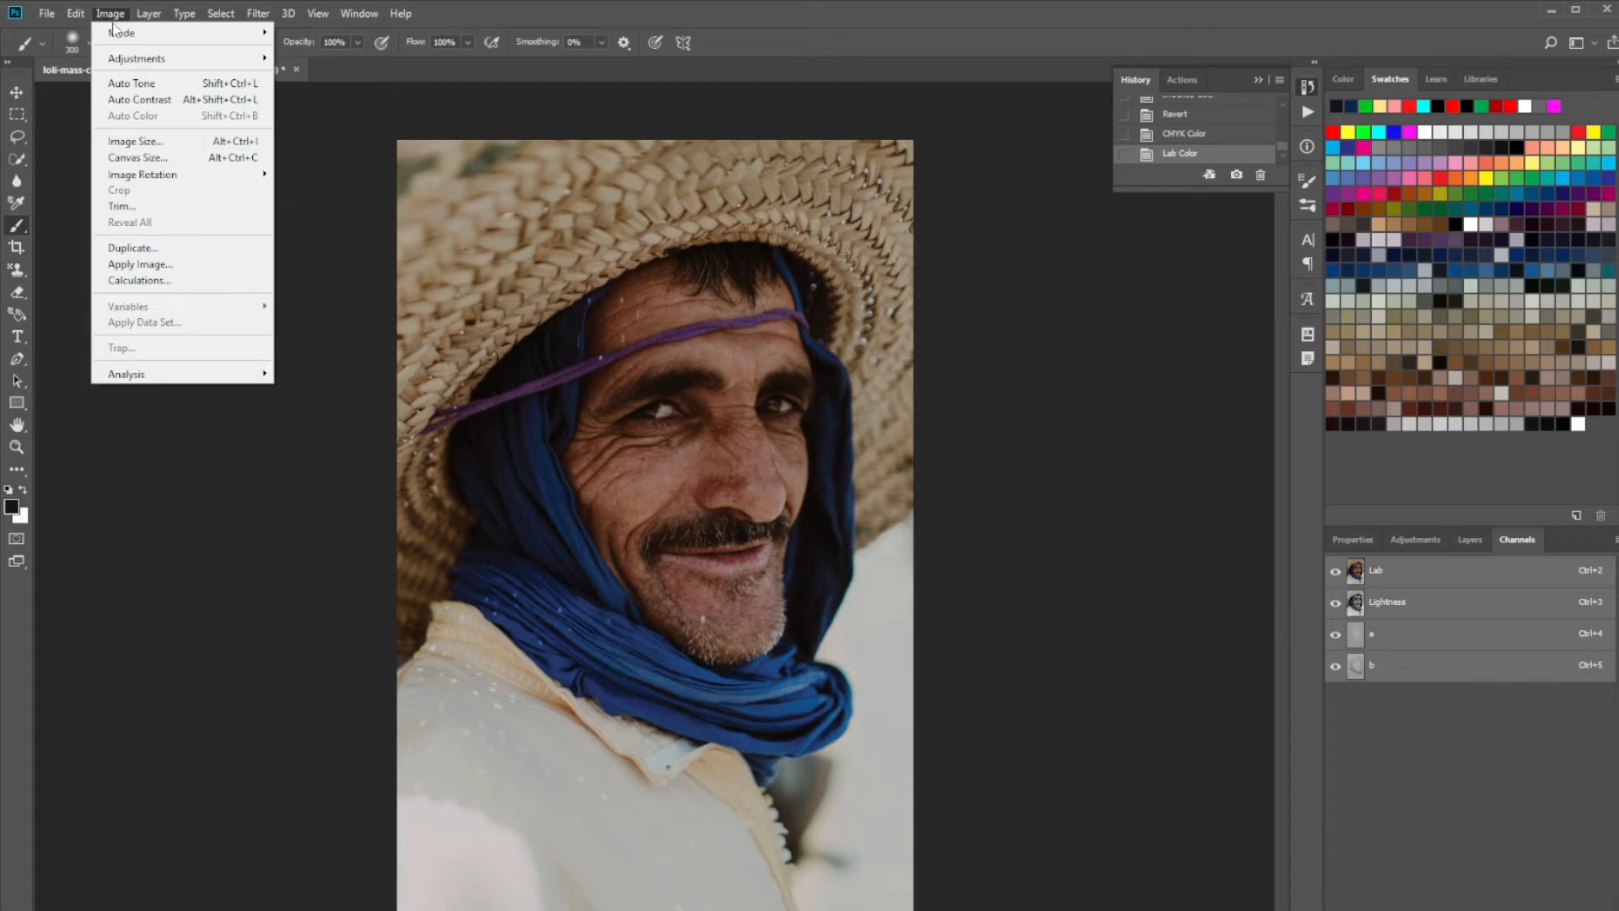
{"action": "mouse_move", "coordinate": [118, 36]}
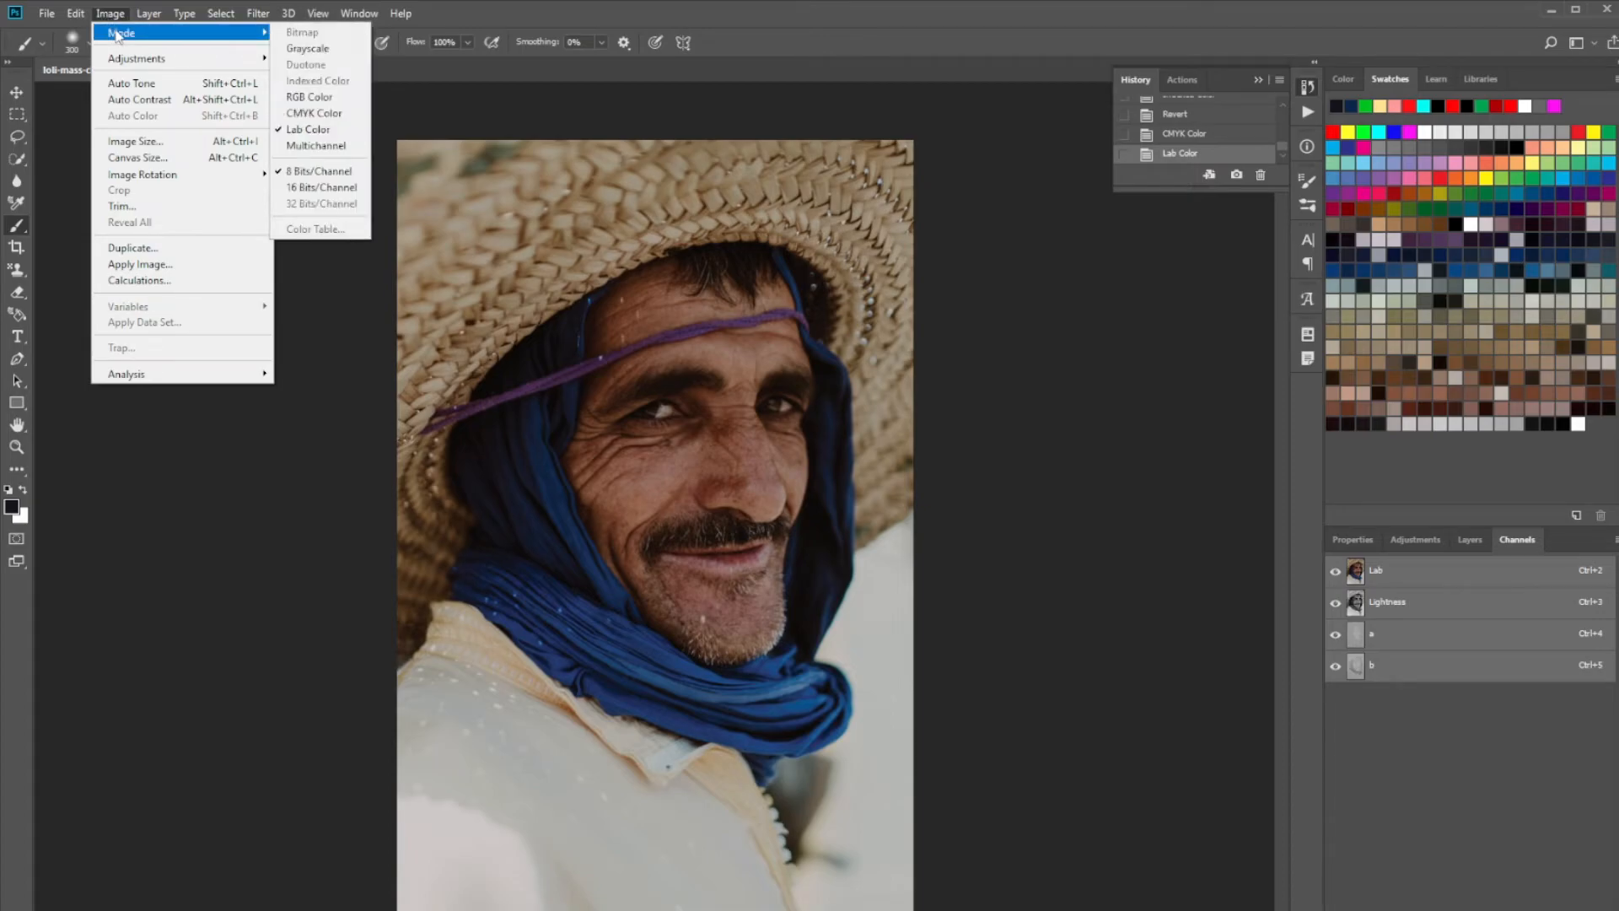
{"action": "left_click", "coordinate": [338, 152]}
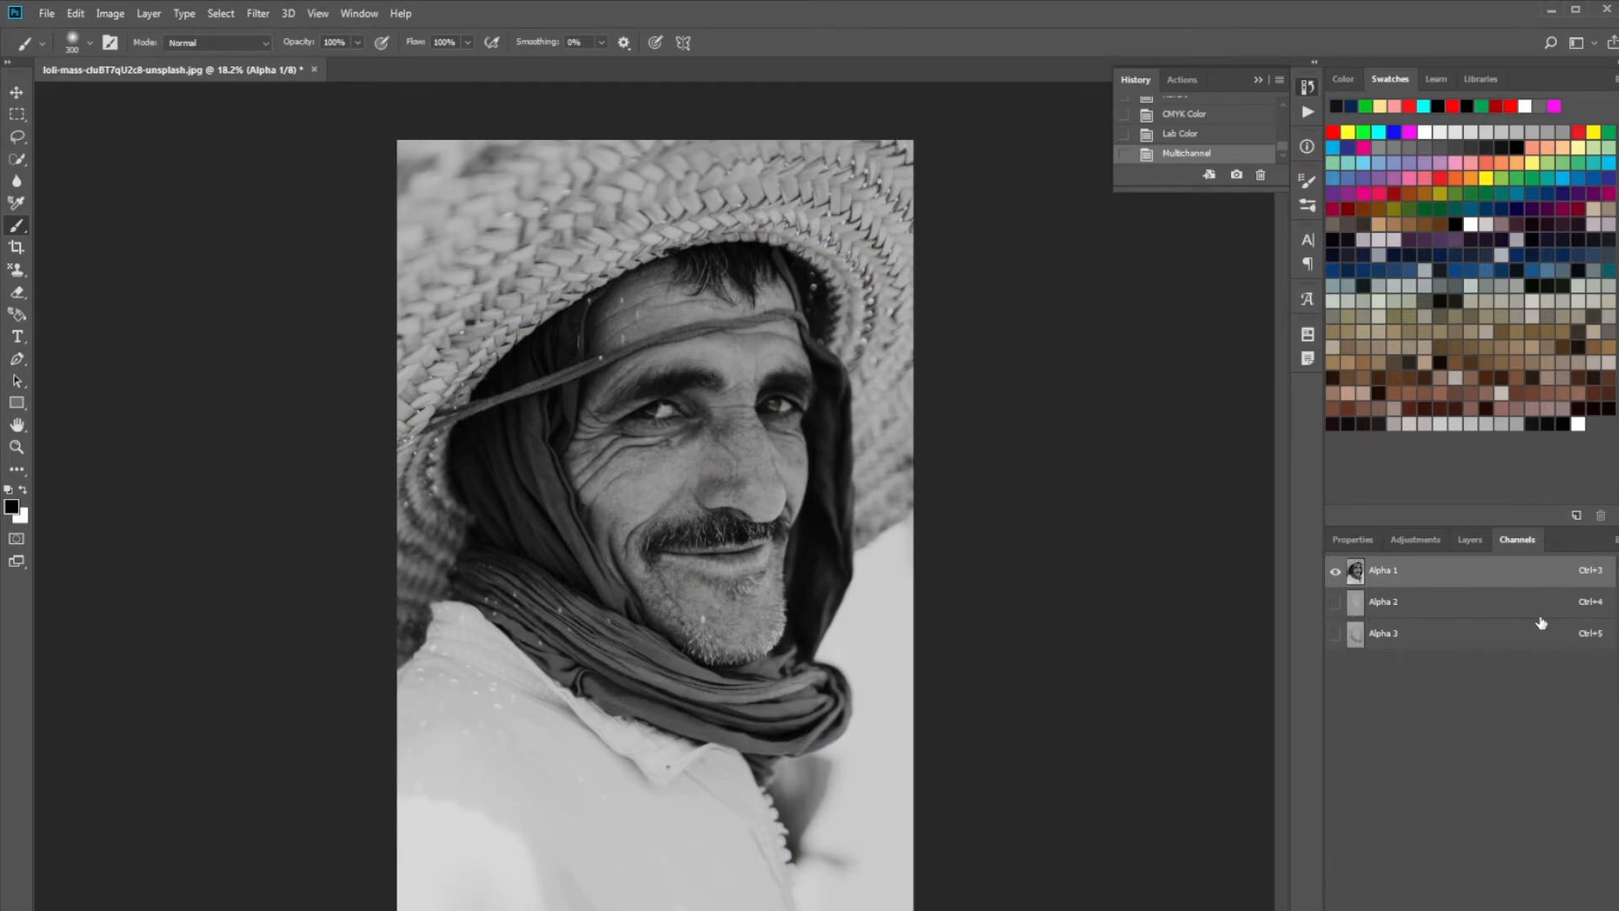
- Inspect the Alpha 2 and Alpha 3 channels individually, then return to Alpha 1
{"action": "key", "text": "ctrl+plus"}
{"action": "key", "text": "ctrl+minus"}
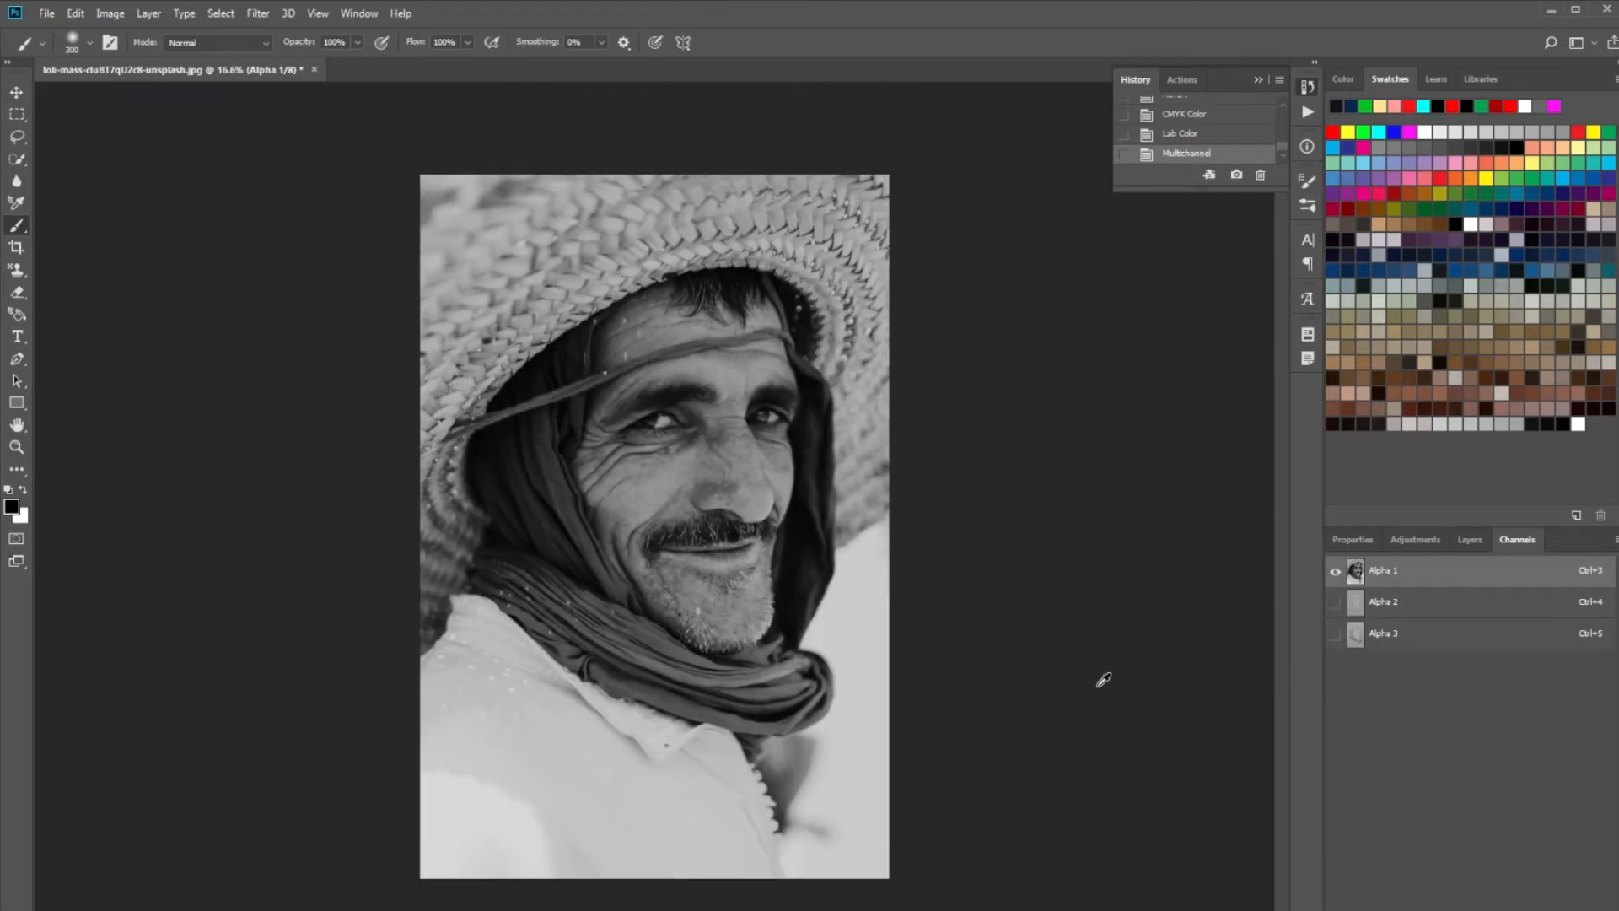
{"action": "left_click", "coordinate": [1494, 606]}
{"action": "left_click", "coordinate": [1486, 634]}
{"action": "left_click", "coordinate": [1497, 606]}
{"action": "left_click", "coordinate": [1496, 570]}
- Revert the portrait to its saved RGB version and convert it directly to Multichannel mode
{"action": "key", "text": "F12"}
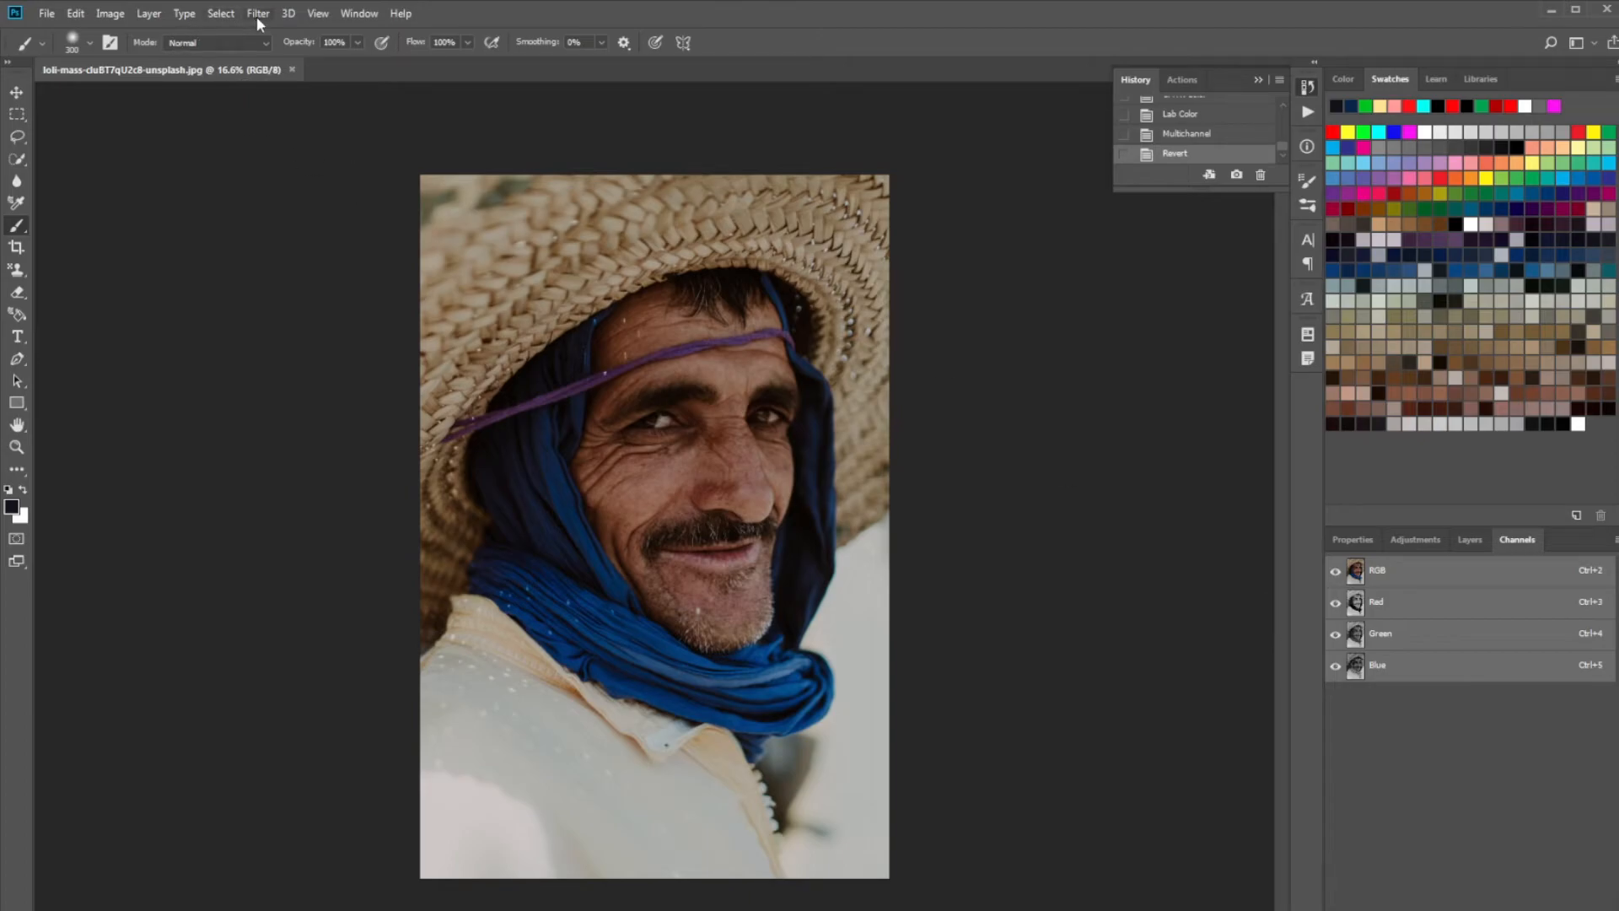
{"action": "left_click", "coordinate": [111, 14]}
{"action": "mouse_move", "coordinate": [169, 32]}
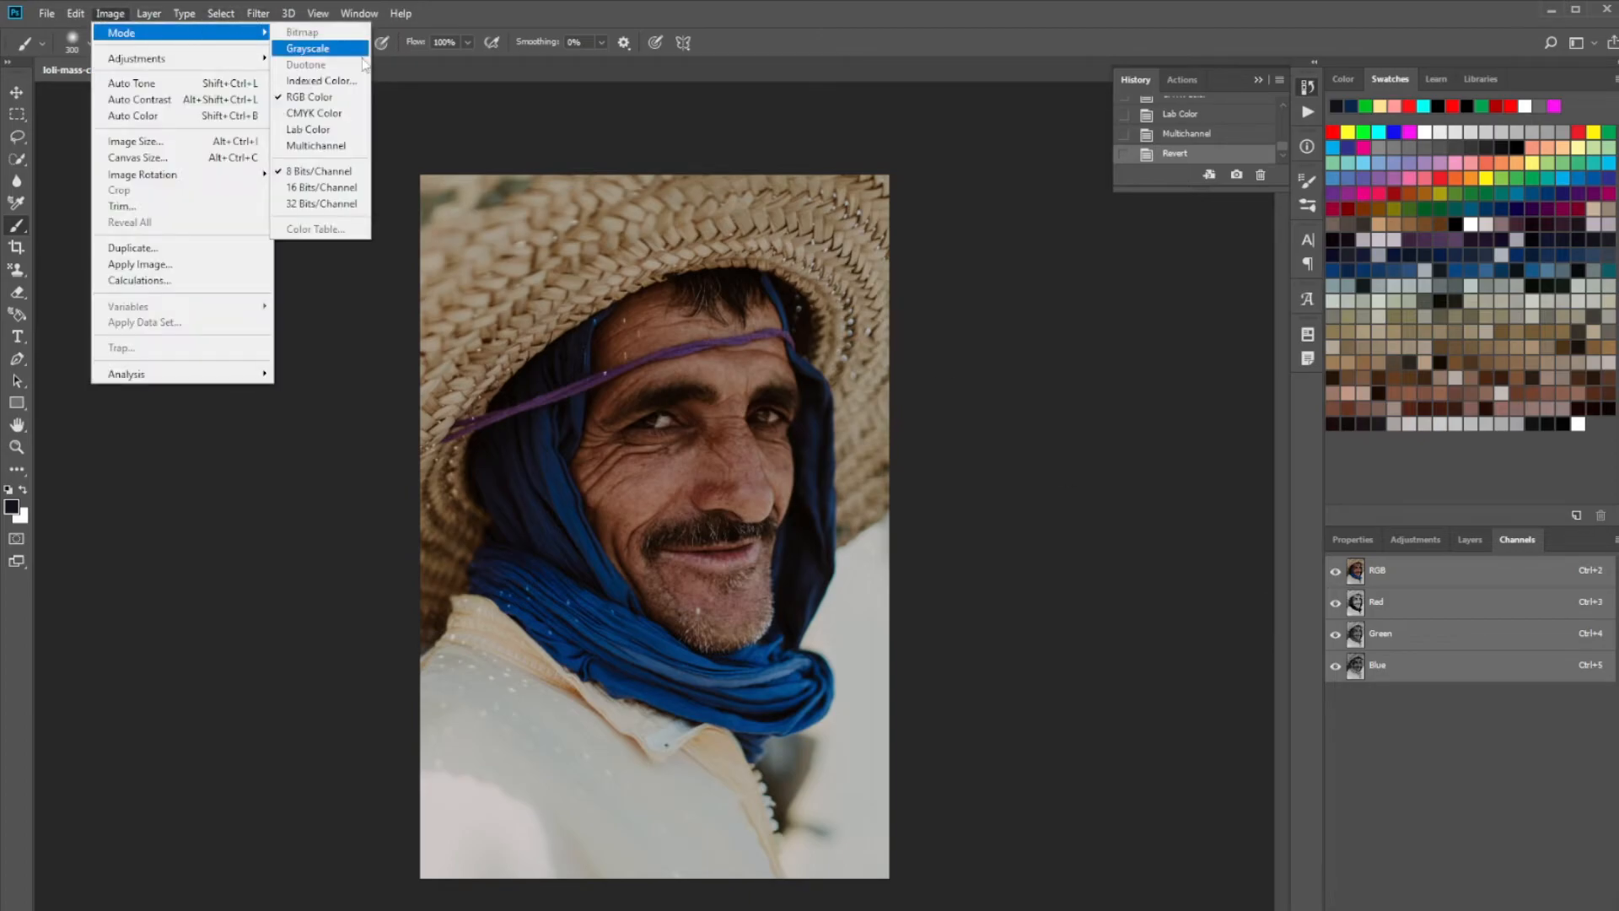
{"action": "left_click", "coordinate": [362, 158]}
- Examine the Multichannel portrait, hiding and showing the Cyan, Magenta and Yellow channels one after another
{"action": "scroll", "coordinate": [663, 412], "scroll_direction": "up", "scroll_amount": 1}
{"action": "scroll", "coordinate": [663, 412], "scroll_direction": "up", "scroll_amount": 1}
{"action": "scroll", "coordinate": [663, 412], "scroll_direction": "down", "scroll_amount": 3}
{"action": "scroll", "coordinate": [612, 303], "scroll_direction": "up", "scroll_amount": 2}
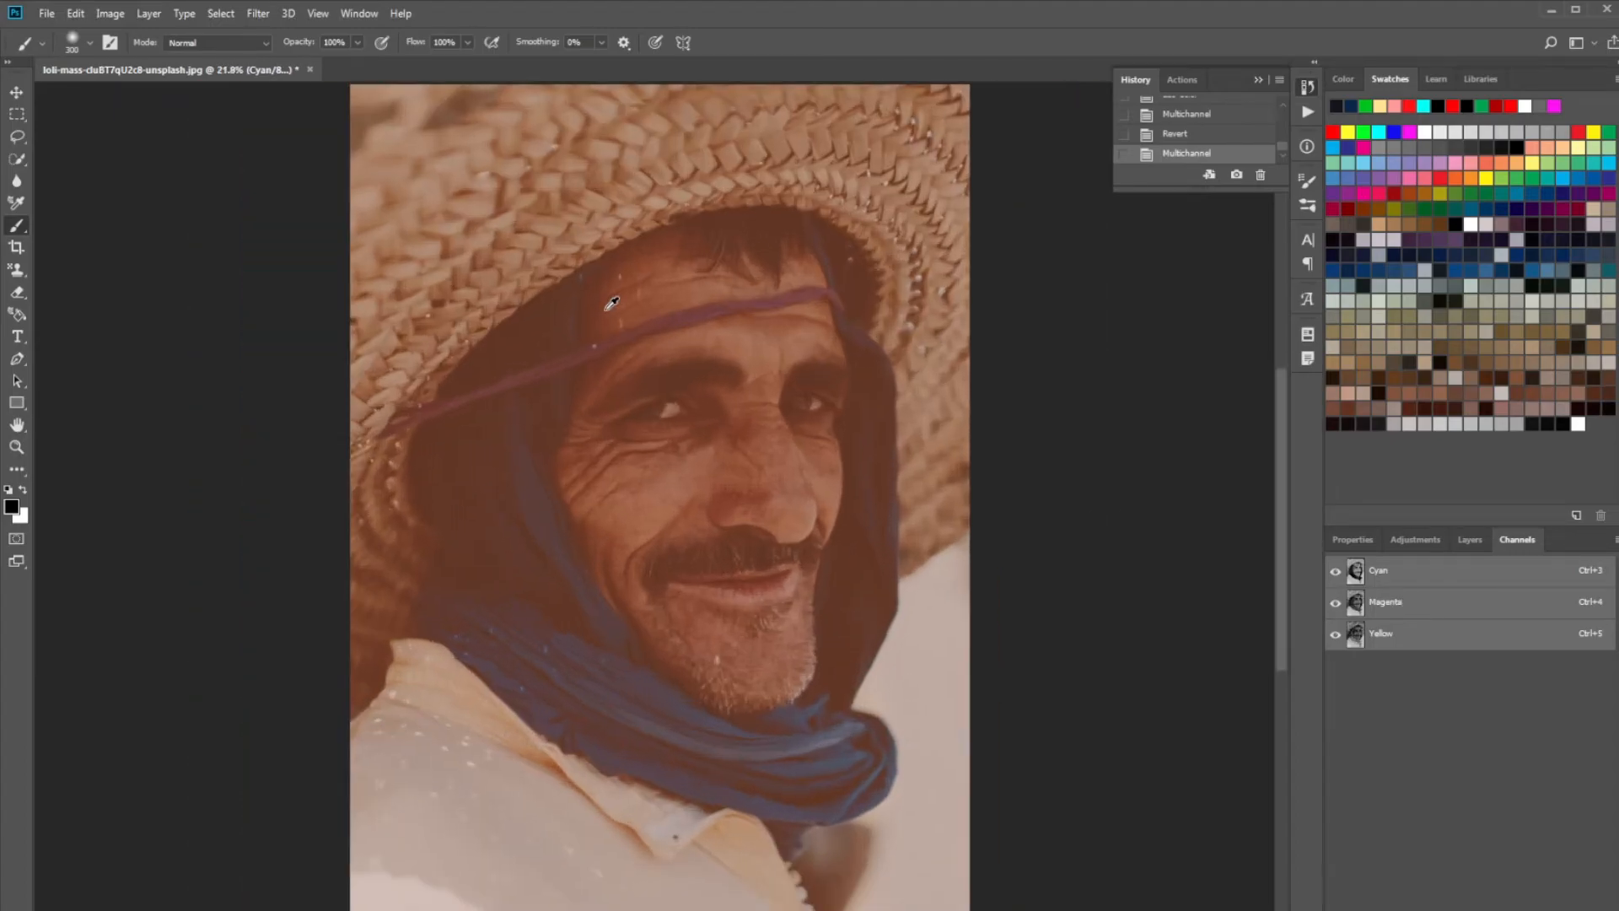
{"action": "scroll", "coordinate": [613, 303], "scroll_direction": "down", "scroll_amount": 1}
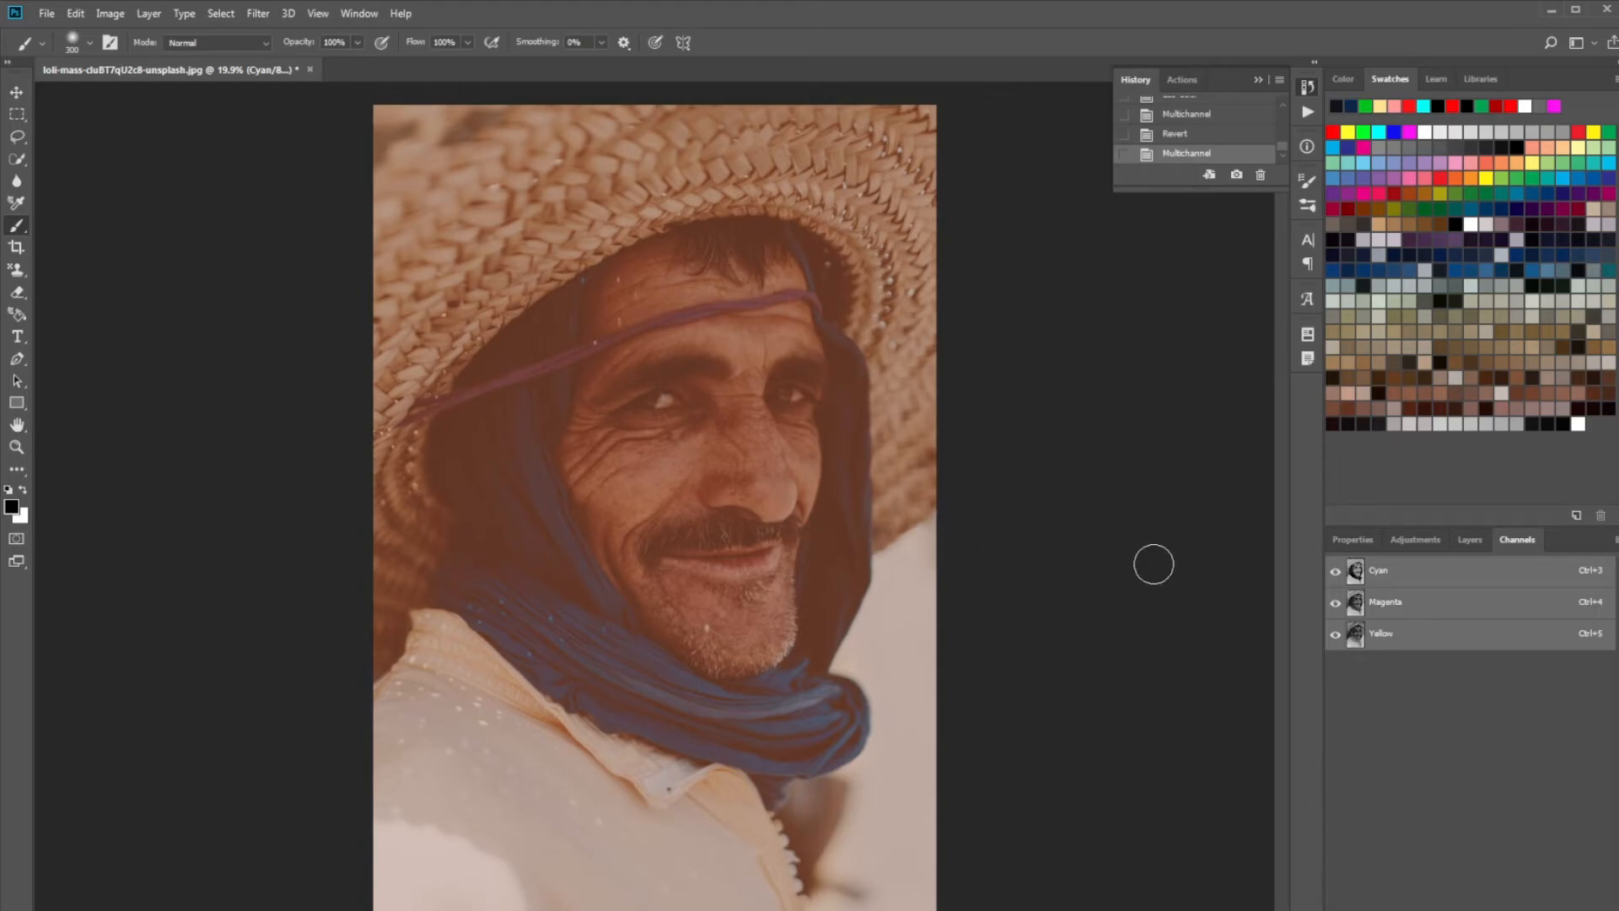
{"action": "left_click", "coordinate": [1337, 573]}
{"action": "left_click", "coordinate": [1338, 573]}
{"action": "left_click", "coordinate": [1335, 603]}
{"action": "left_click", "coordinate": [1336, 603]}
{"action": "left_click", "coordinate": [1336, 634]}
{"action": "left_click", "coordinate": [1338, 634]}
- Revert the portrait to its saved RGB version and convert it to CMYK Color, accepting the profile notice
{"action": "key", "text": "F12"}
{"action": "left_click", "coordinate": [110, 13]}
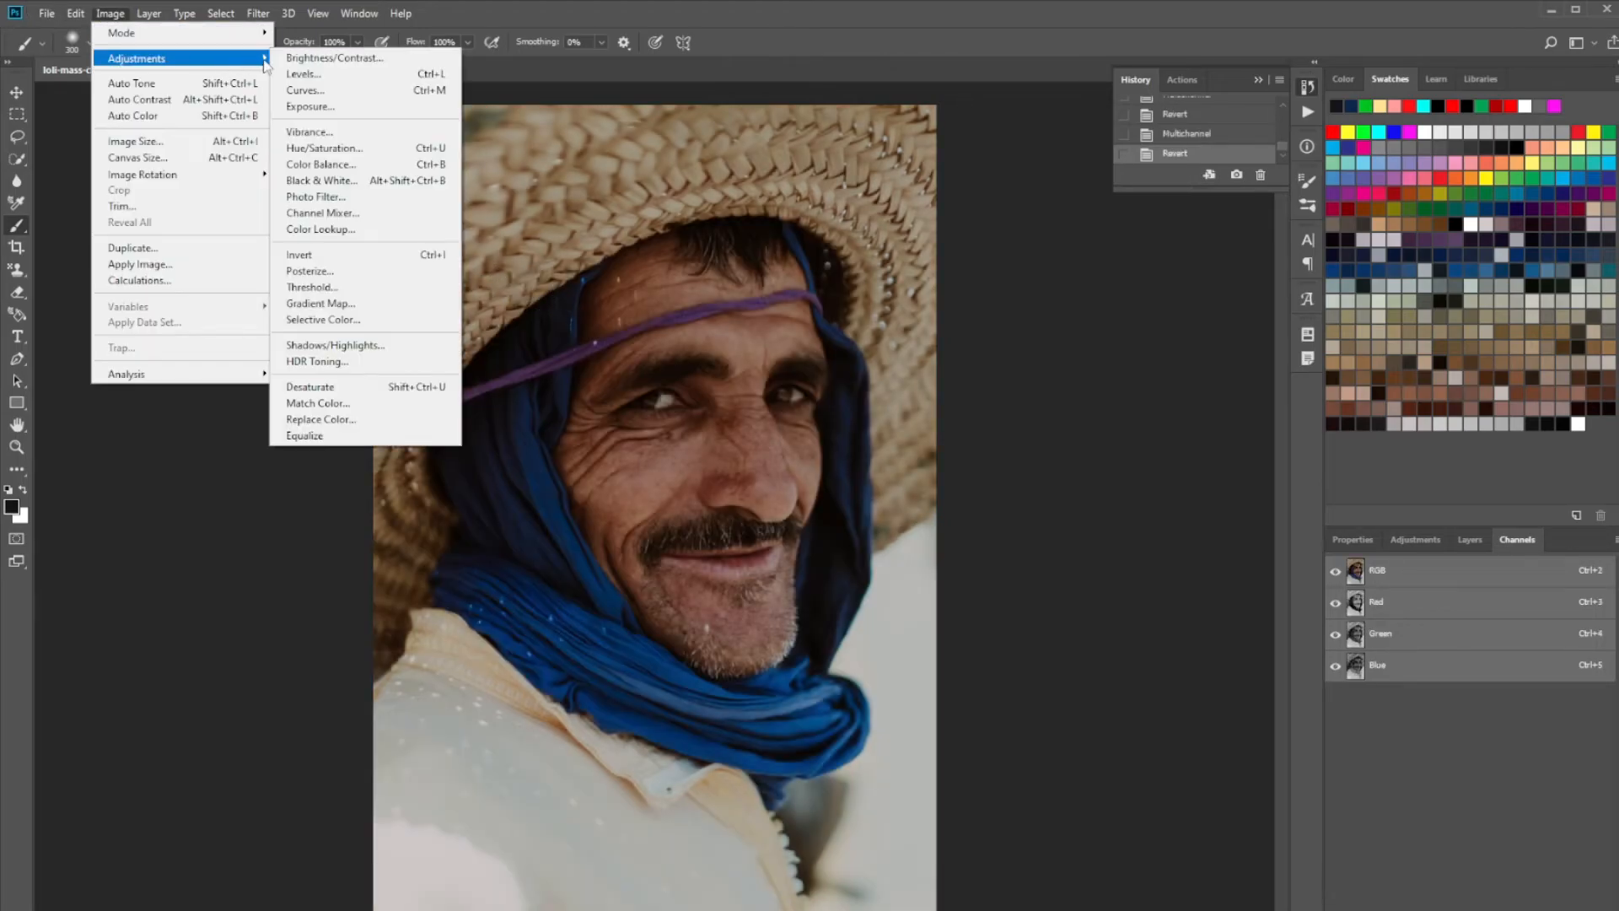
{"action": "mouse_move", "coordinate": [154, 10]}
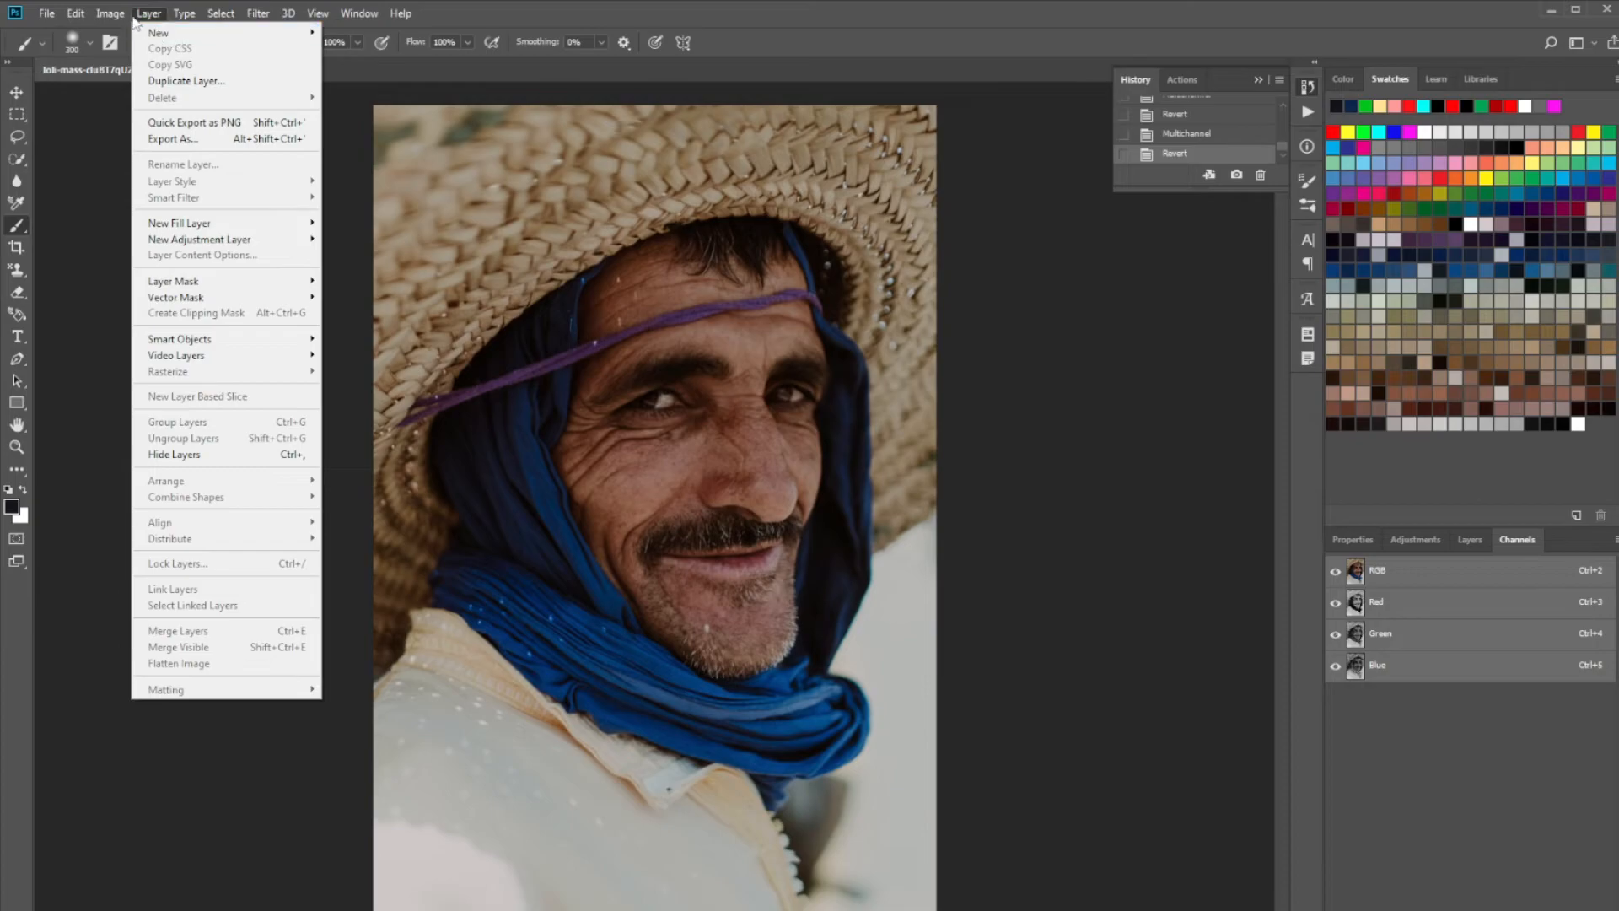
{"action": "mouse_move", "coordinate": [219, 33]}
{"action": "left_click", "coordinate": [327, 113]}
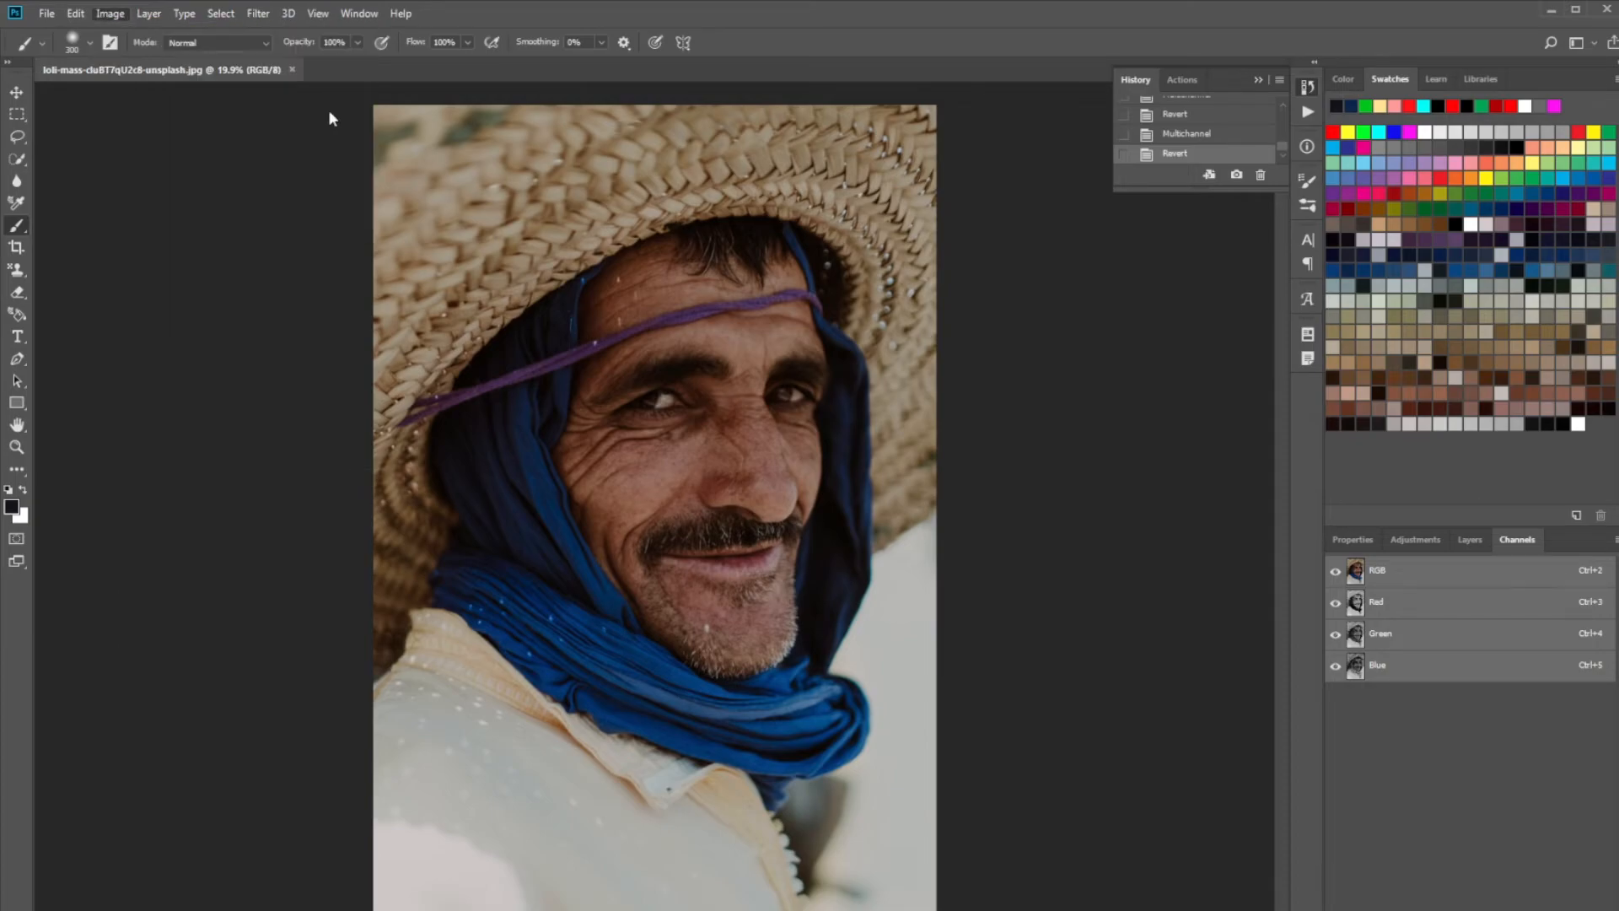
{"action": "left_click", "coordinate": [818, 401]}
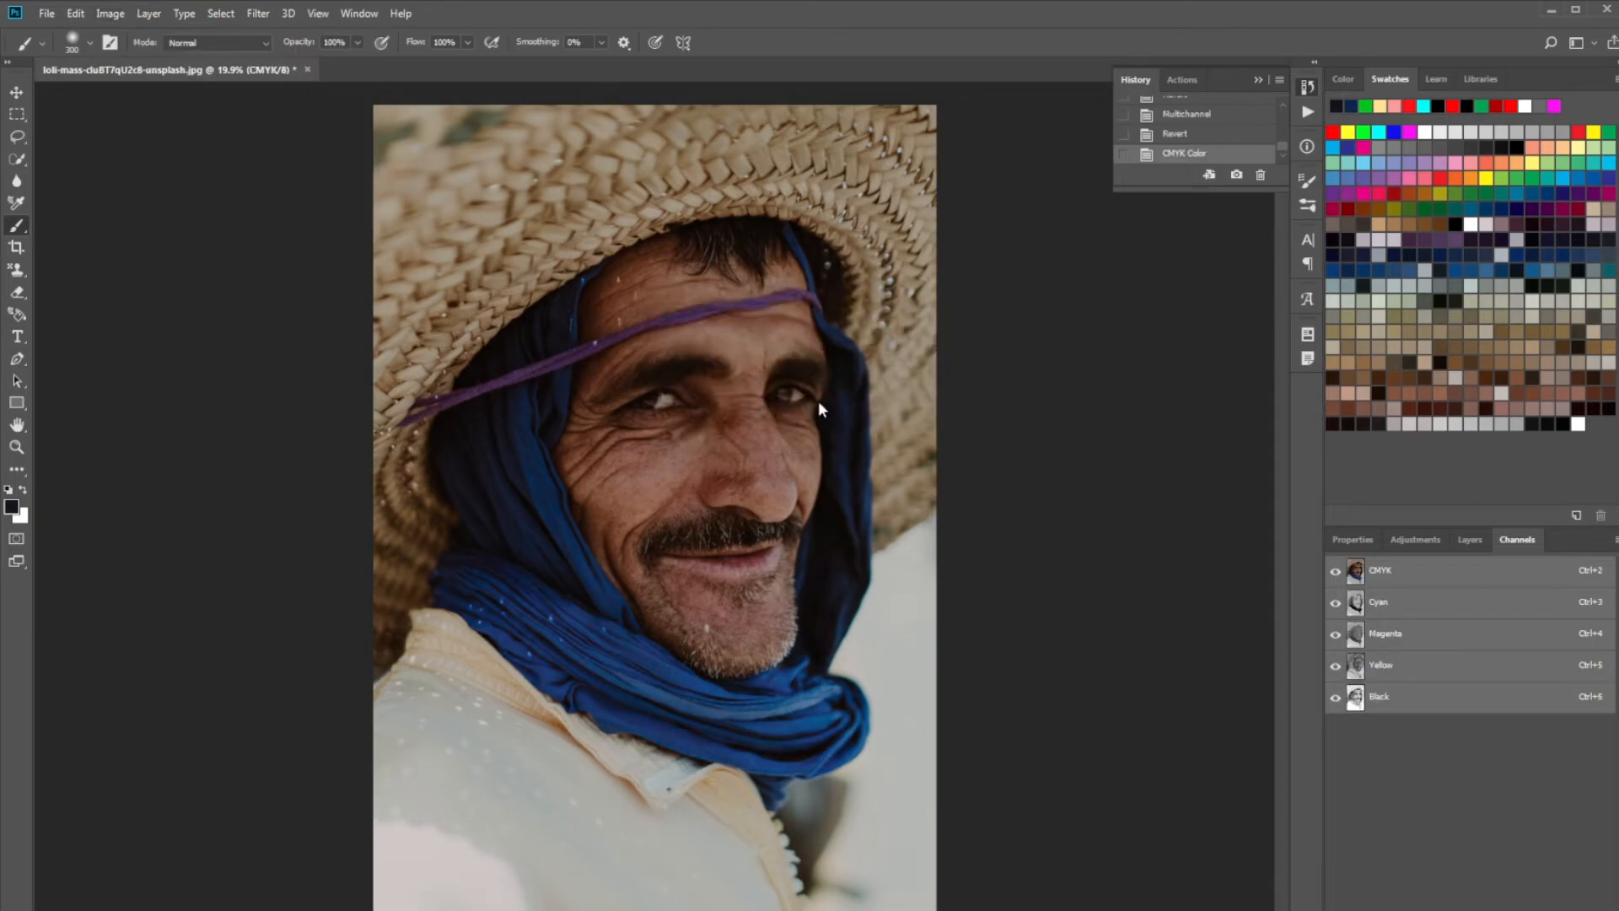
- Convert the CMYK portrait to Multichannel mode
{"action": "left_click", "coordinate": [103, 13]}
{"action": "mouse_move", "coordinate": [168, 33]}
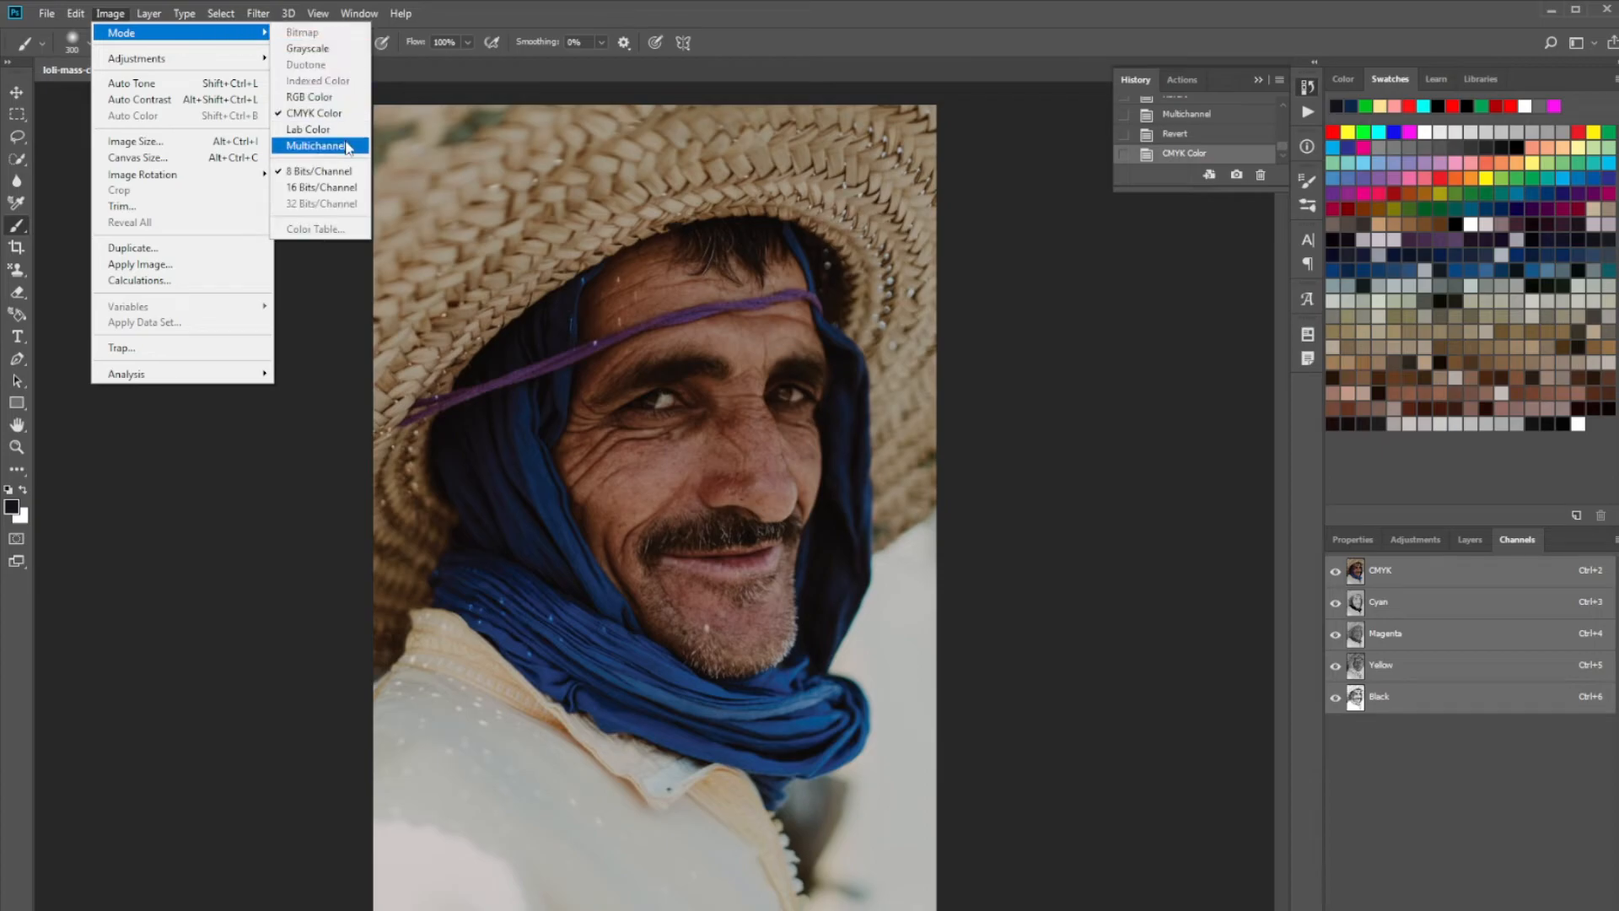
{"action": "left_click", "coordinate": [350, 145]}
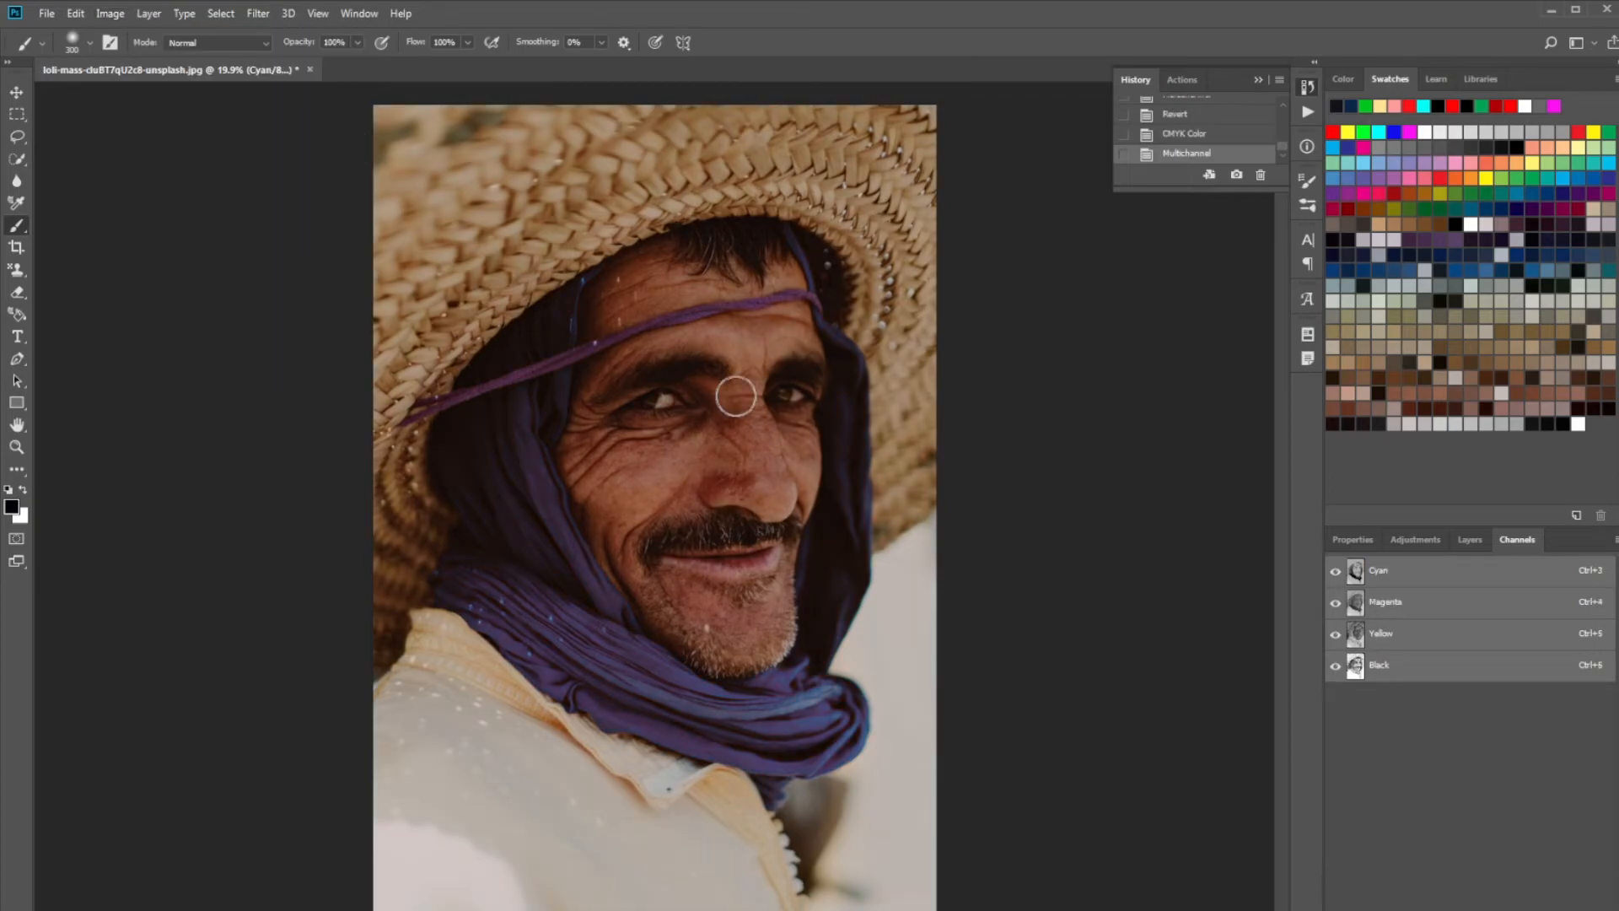
- Compare the separate Cyan, Magenta, Yellow and Black channels of the Multichannel portrait repeatedly, ending on Black
{"action": "left_click", "coordinate": [1476, 577]}
{"action": "left_click", "coordinate": [1461, 605]}
{"action": "left_click", "coordinate": [1463, 575]}
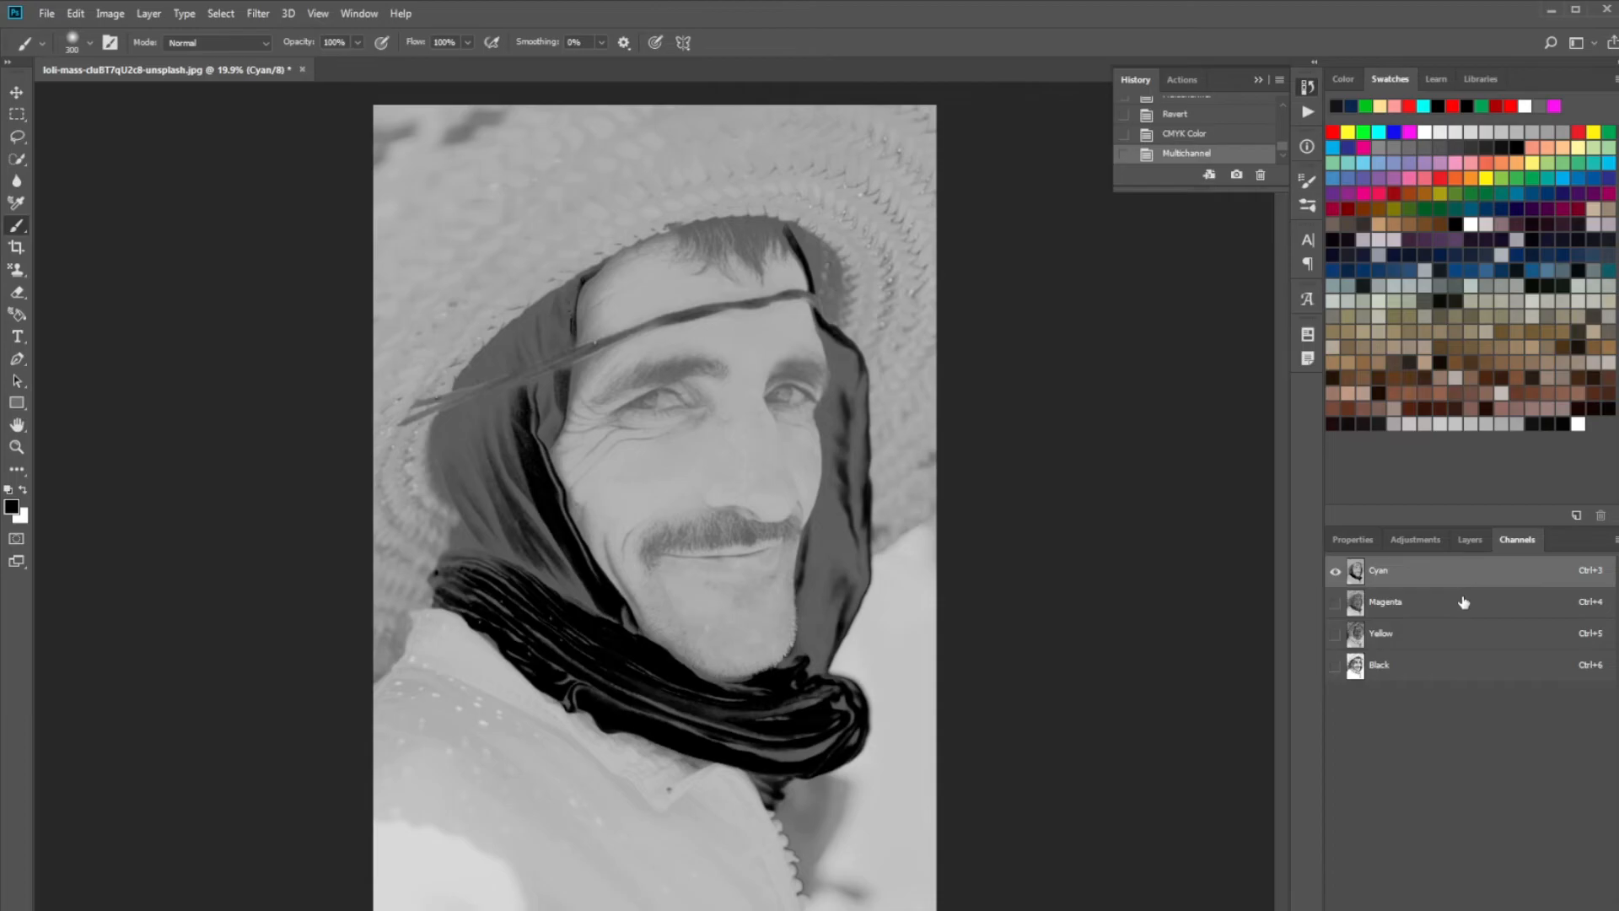
{"action": "left_click", "coordinate": [1463, 602]}
{"action": "left_click", "coordinate": [1460, 645]}
{"action": "left_click", "coordinate": [1453, 674]}
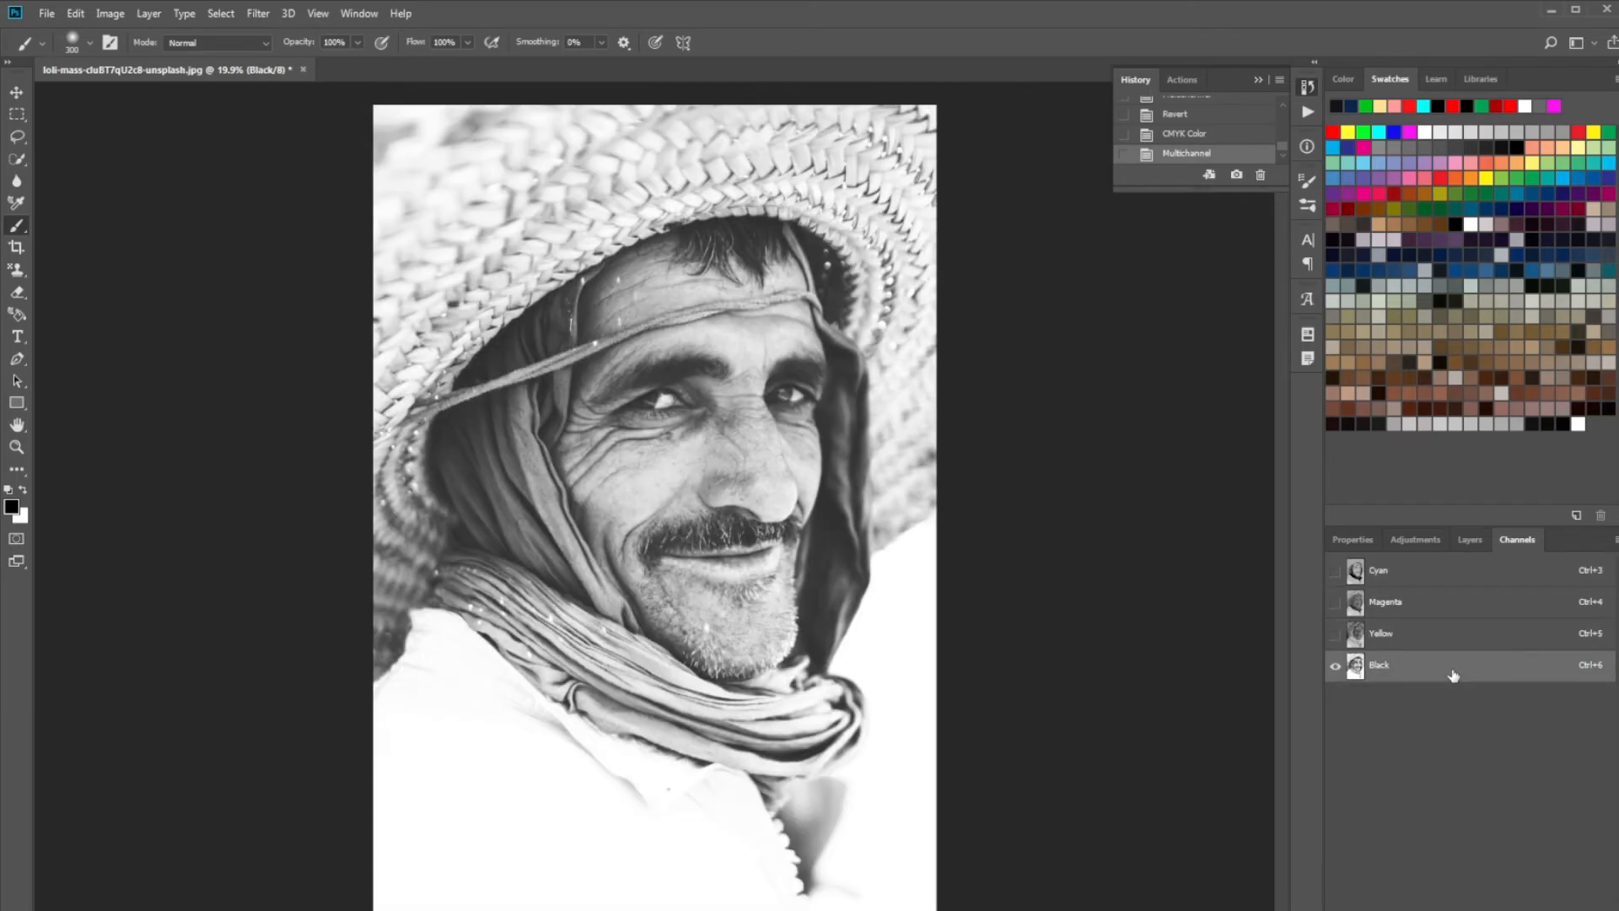
{"action": "left_click", "coordinate": [1456, 645]}
{"action": "left_click", "coordinate": [1458, 604]}
{"action": "left_click", "coordinate": [1457, 570]}
{"action": "left_click", "coordinate": [1456, 604]}
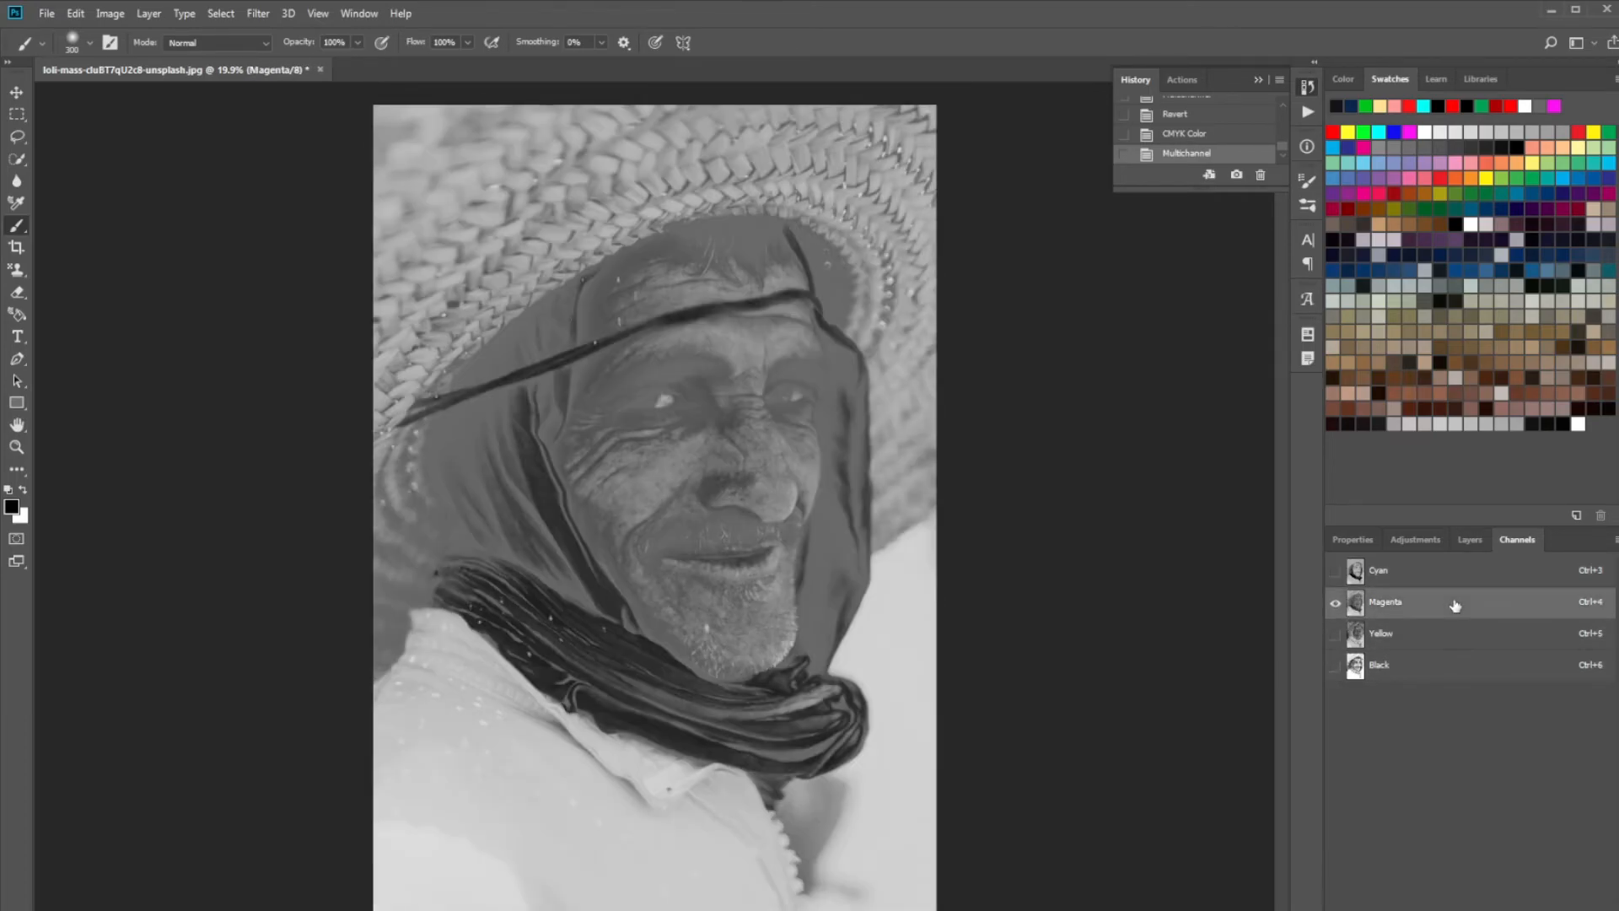
{"action": "left_click", "coordinate": [1447, 634]}
{"action": "left_click", "coordinate": [1441, 672]}
{"action": "left_click", "coordinate": [1445, 639]}
{"action": "left_click", "coordinate": [1429, 572]}
{"action": "left_click", "coordinate": [1434, 604]}
{"action": "left_click", "coordinate": [1440, 636]}
{"action": "left_click", "coordinate": [1443, 665]}
{"action": "left_click", "coordinate": [1442, 637]}
{"action": "left_click", "coordinate": [1439, 572]}
{"action": "left_click", "coordinate": [1443, 606]}
{"action": "left_click", "coordinate": [1449, 577]}
{"action": "left_click", "coordinate": [1448, 602]}
{"action": "left_click", "coordinate": [1444, 634]}
{"action": "left_click", "coordinate": [1440, 667]}
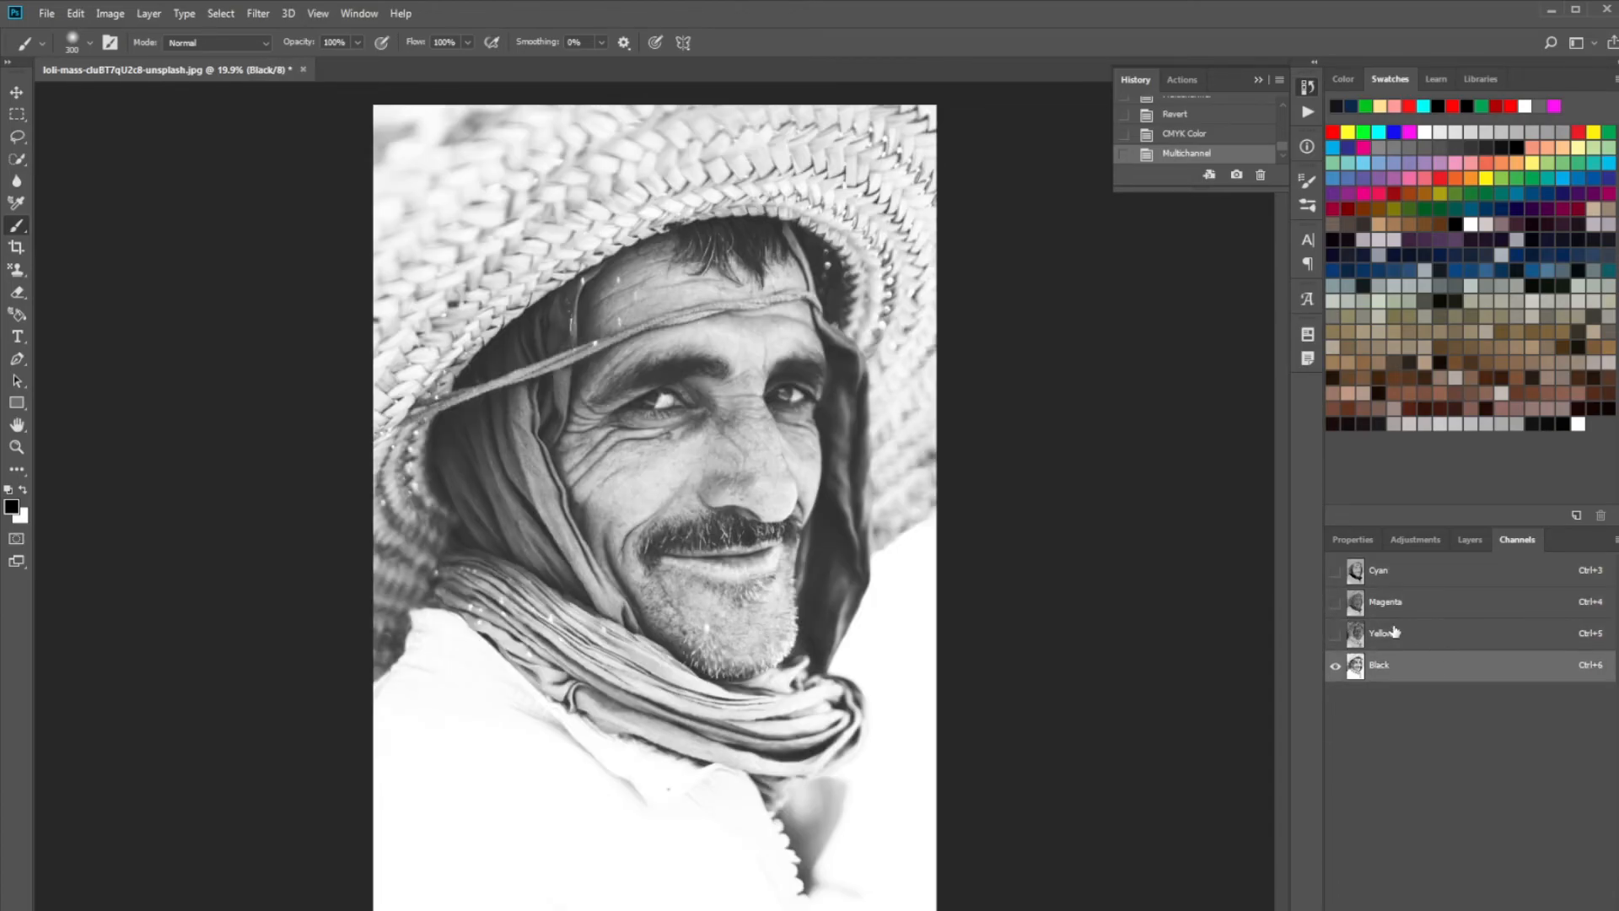
- Check the color modes and bit depths offered for the Multichannel image, then show only the Cyan channel
{"action": "left_click", "coordinate": [149, 14]}
{"action": "mouse_move", "coordinate": [110, 14]}
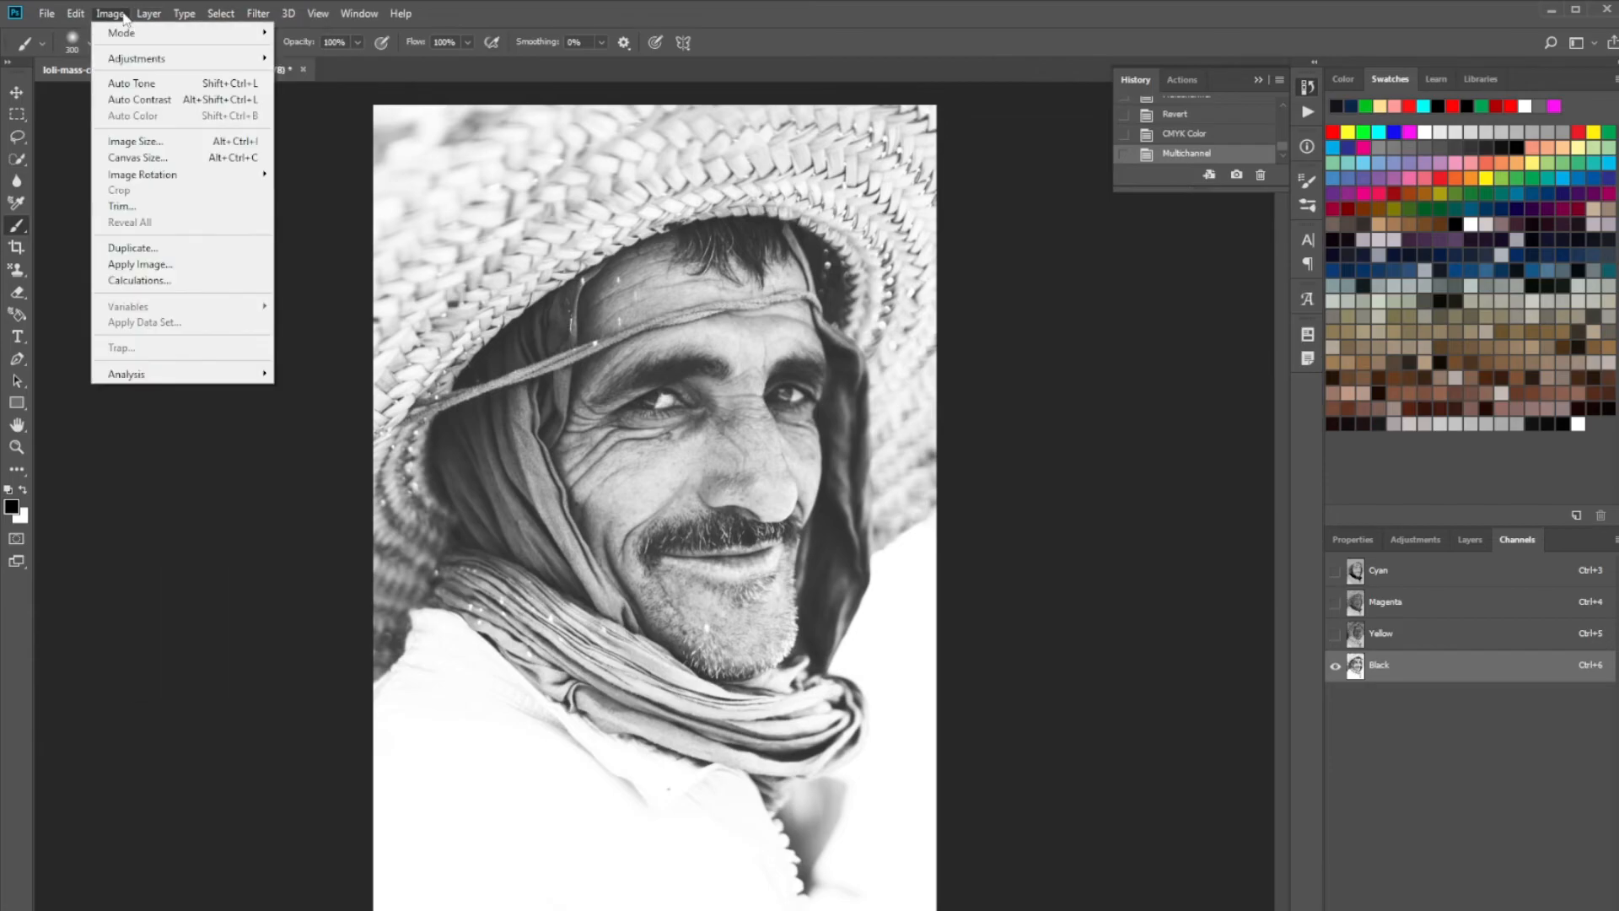
{"action": "mouse_move", "coordinate": [158, 34]}
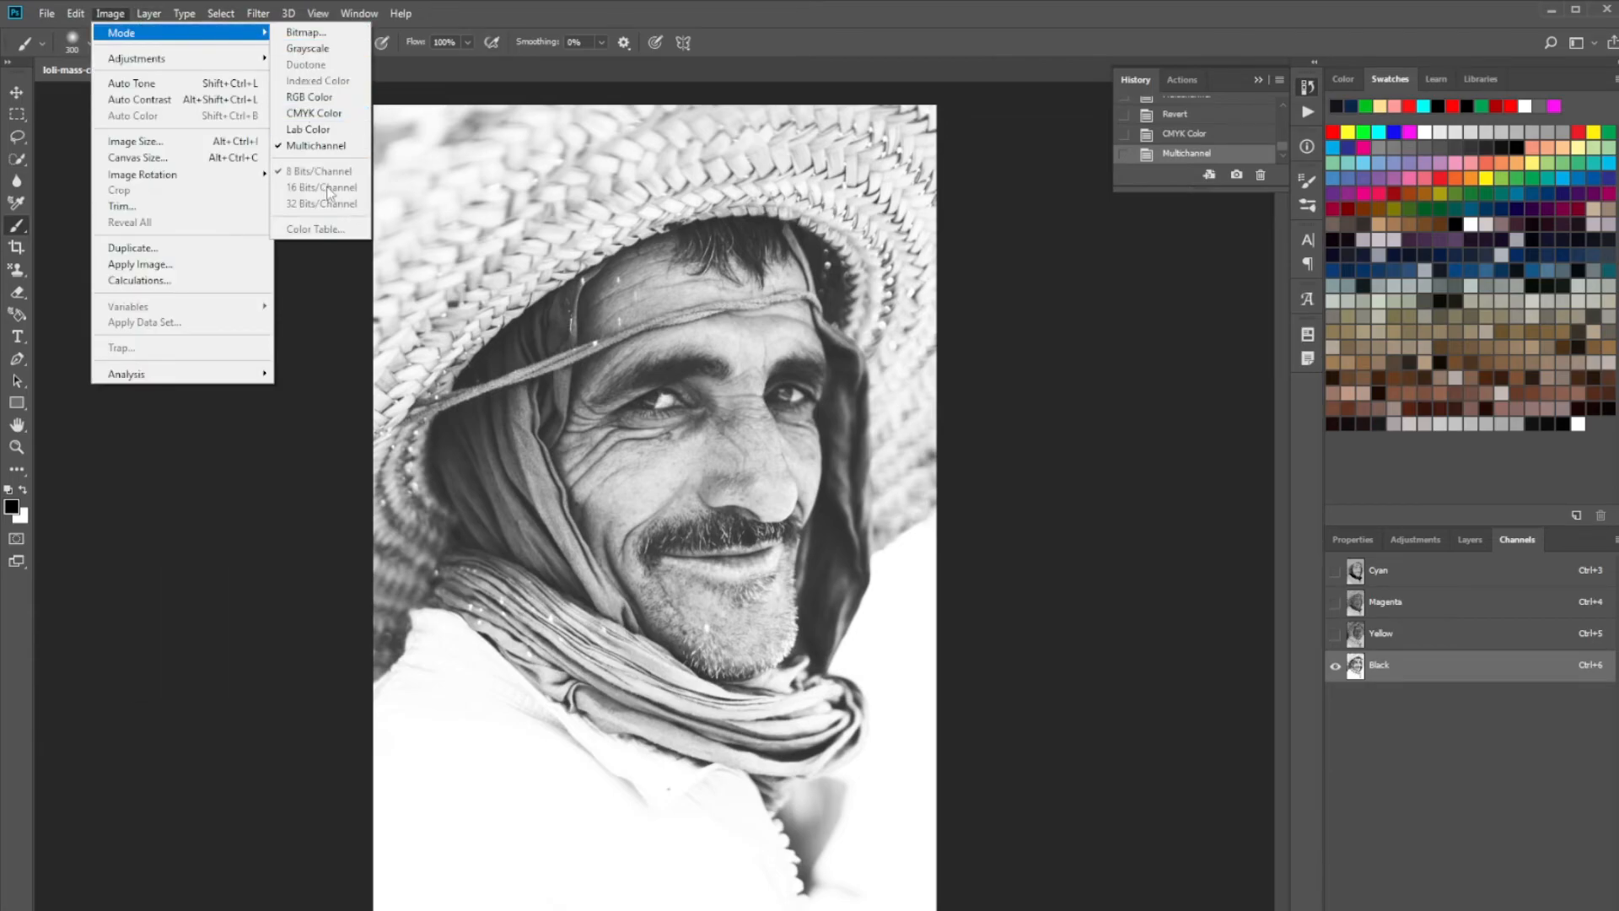
{"action": "left_click", "coordinate": [1468, 571]}
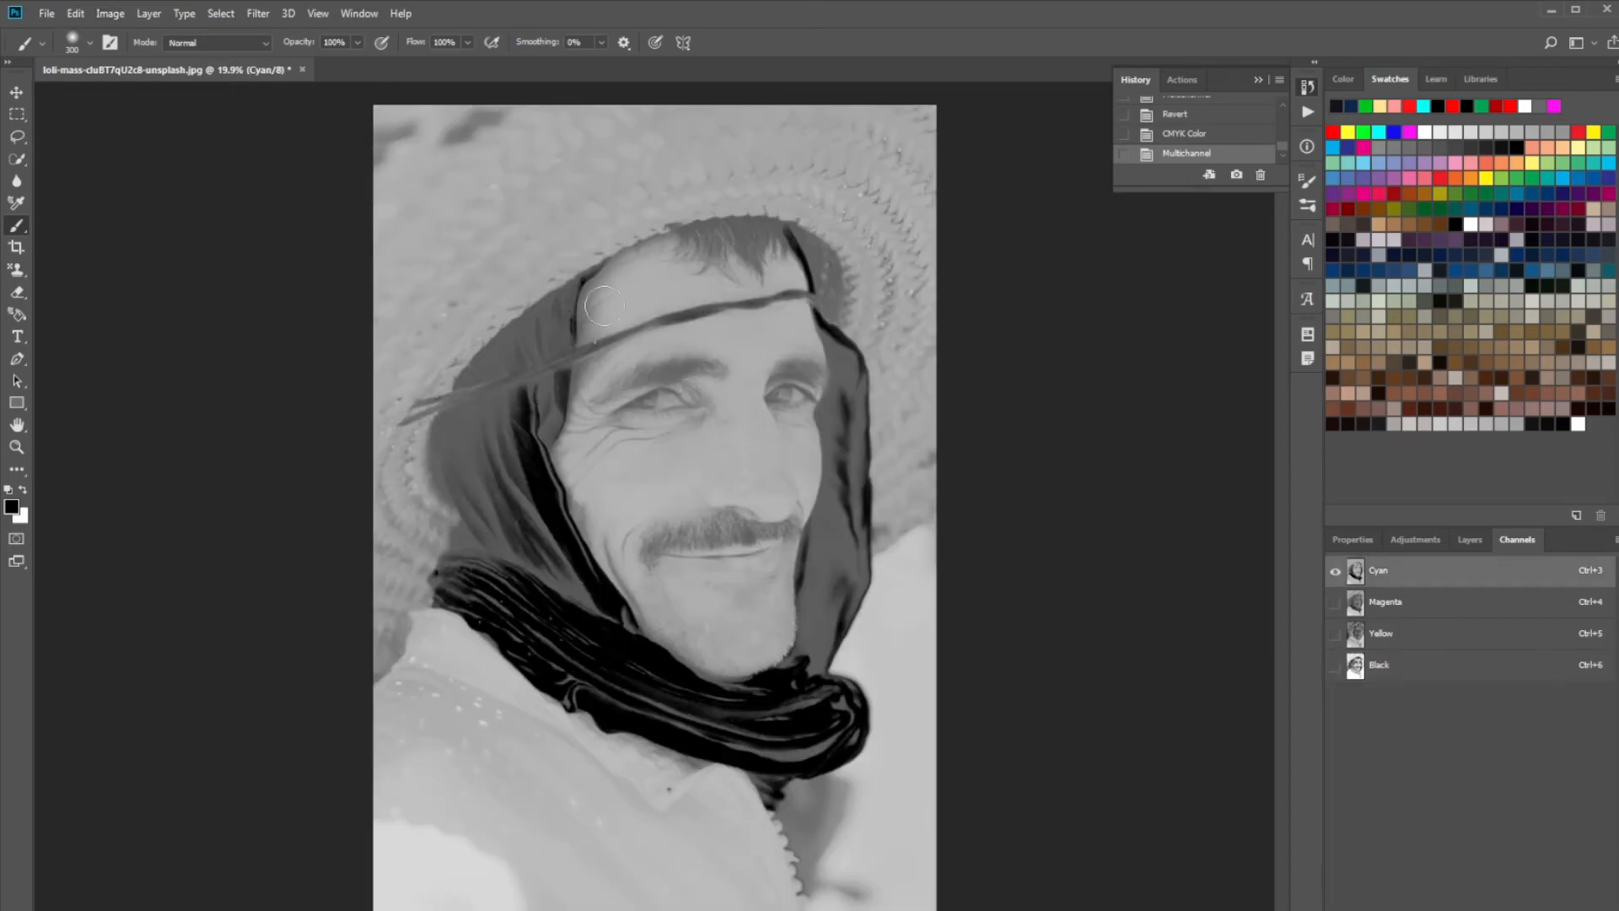
- Revert the portrait to its saved RGB version and set its bit depth to 16 Bits/Channel
{"action": "key", "text": "F12"}
{"action": "left_click", "coordinate": [110, 14]}
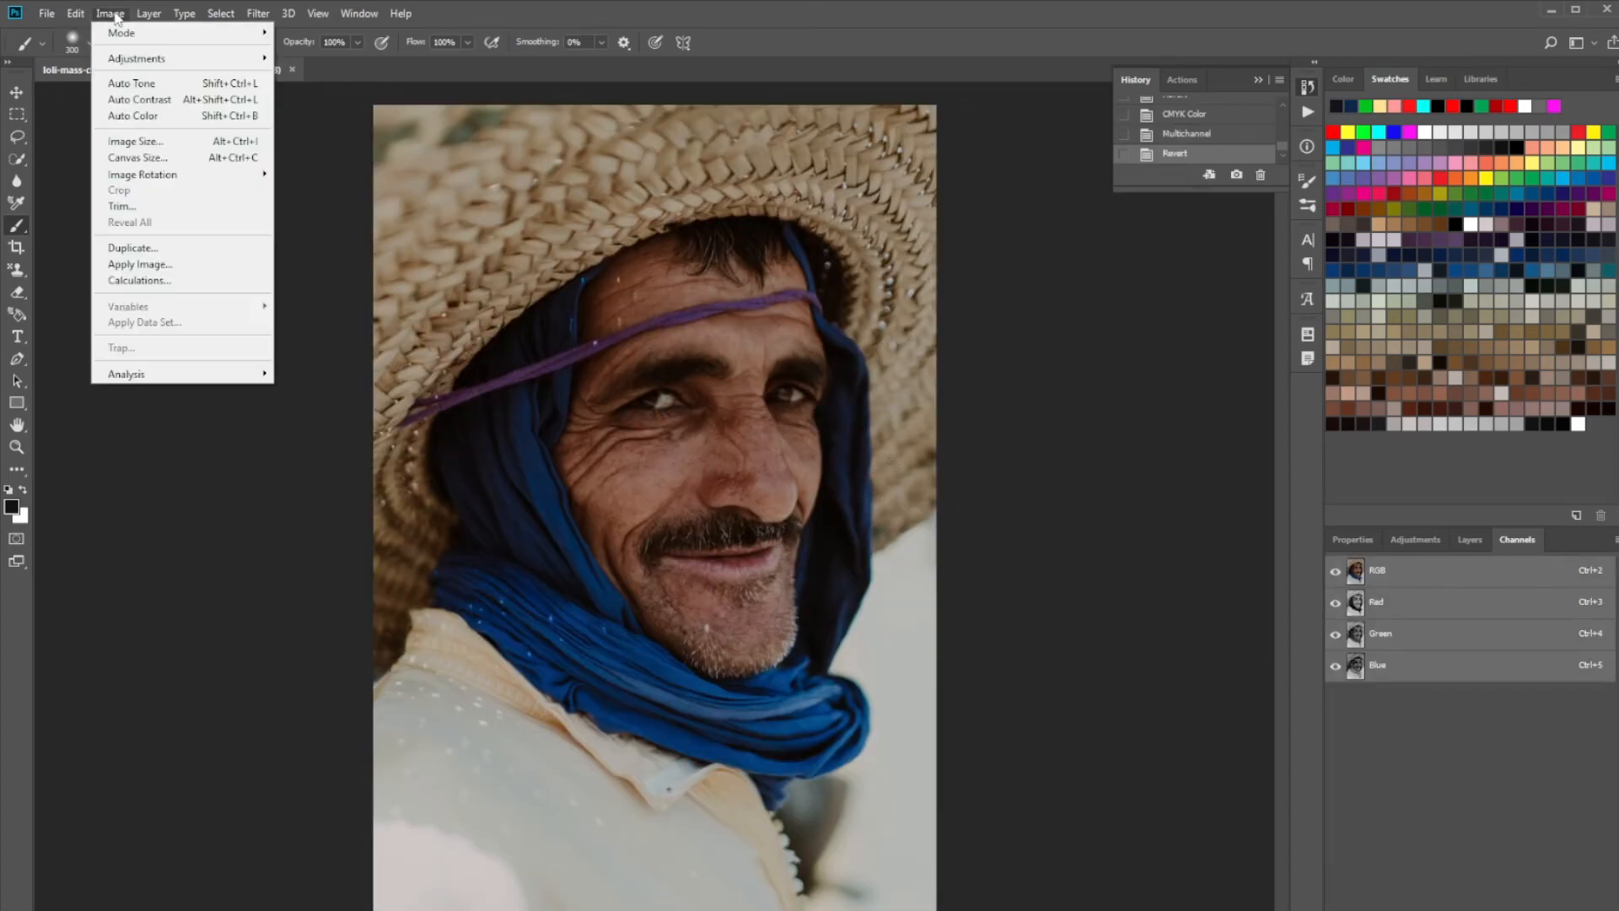
{"action": "mouse_move", "coordinate": [244, 33]}
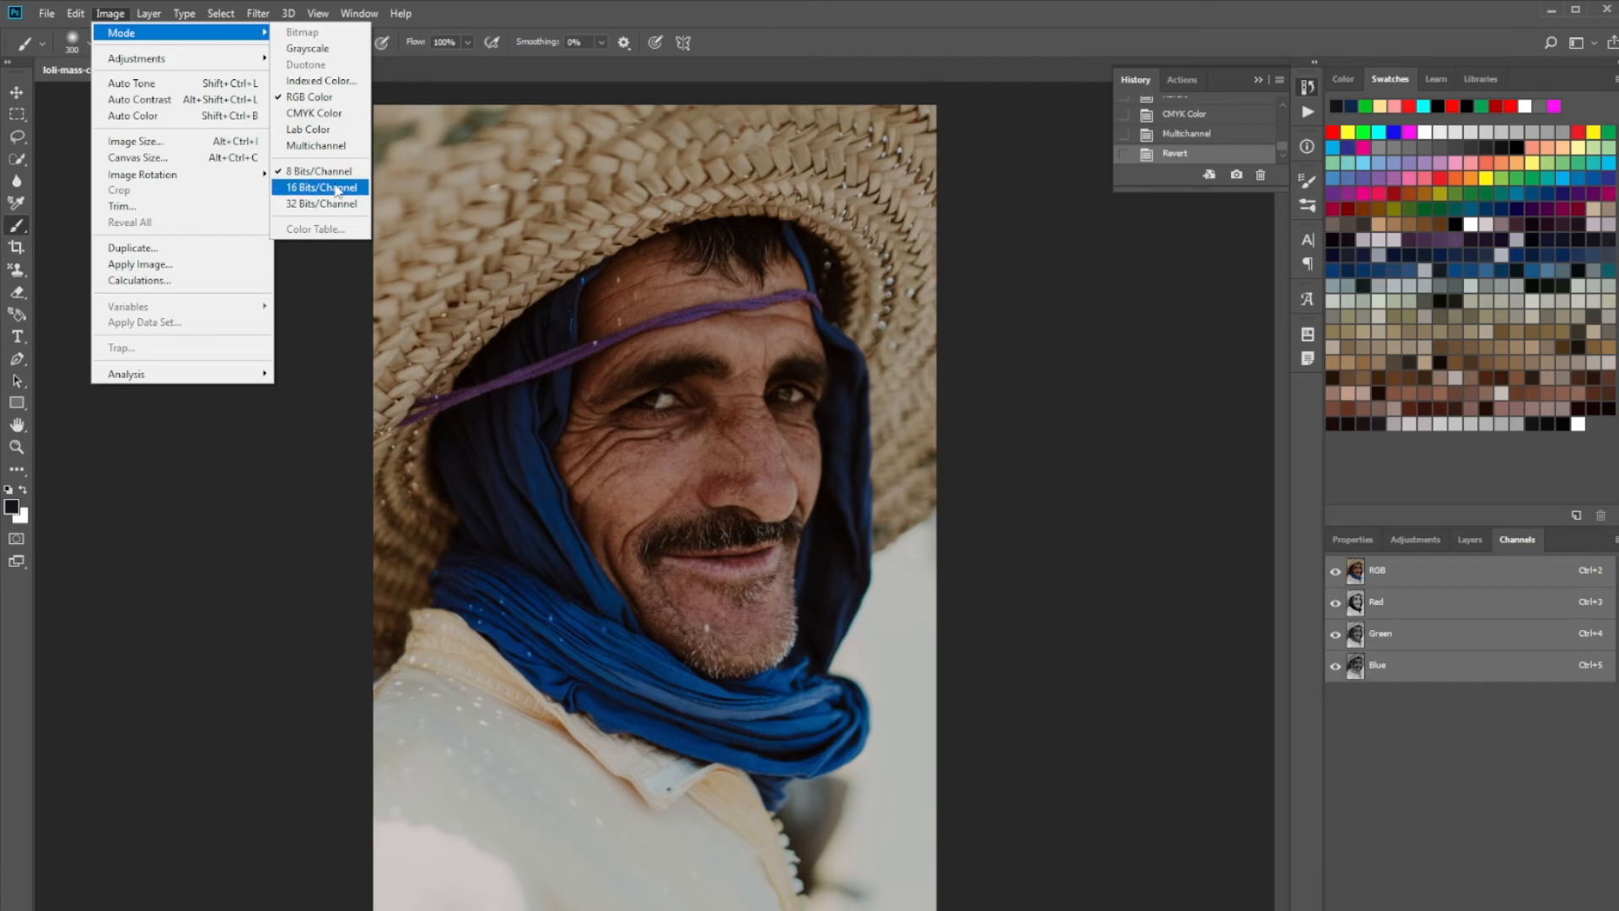
{"action": "left_click", "coordinate": [341, 188]}
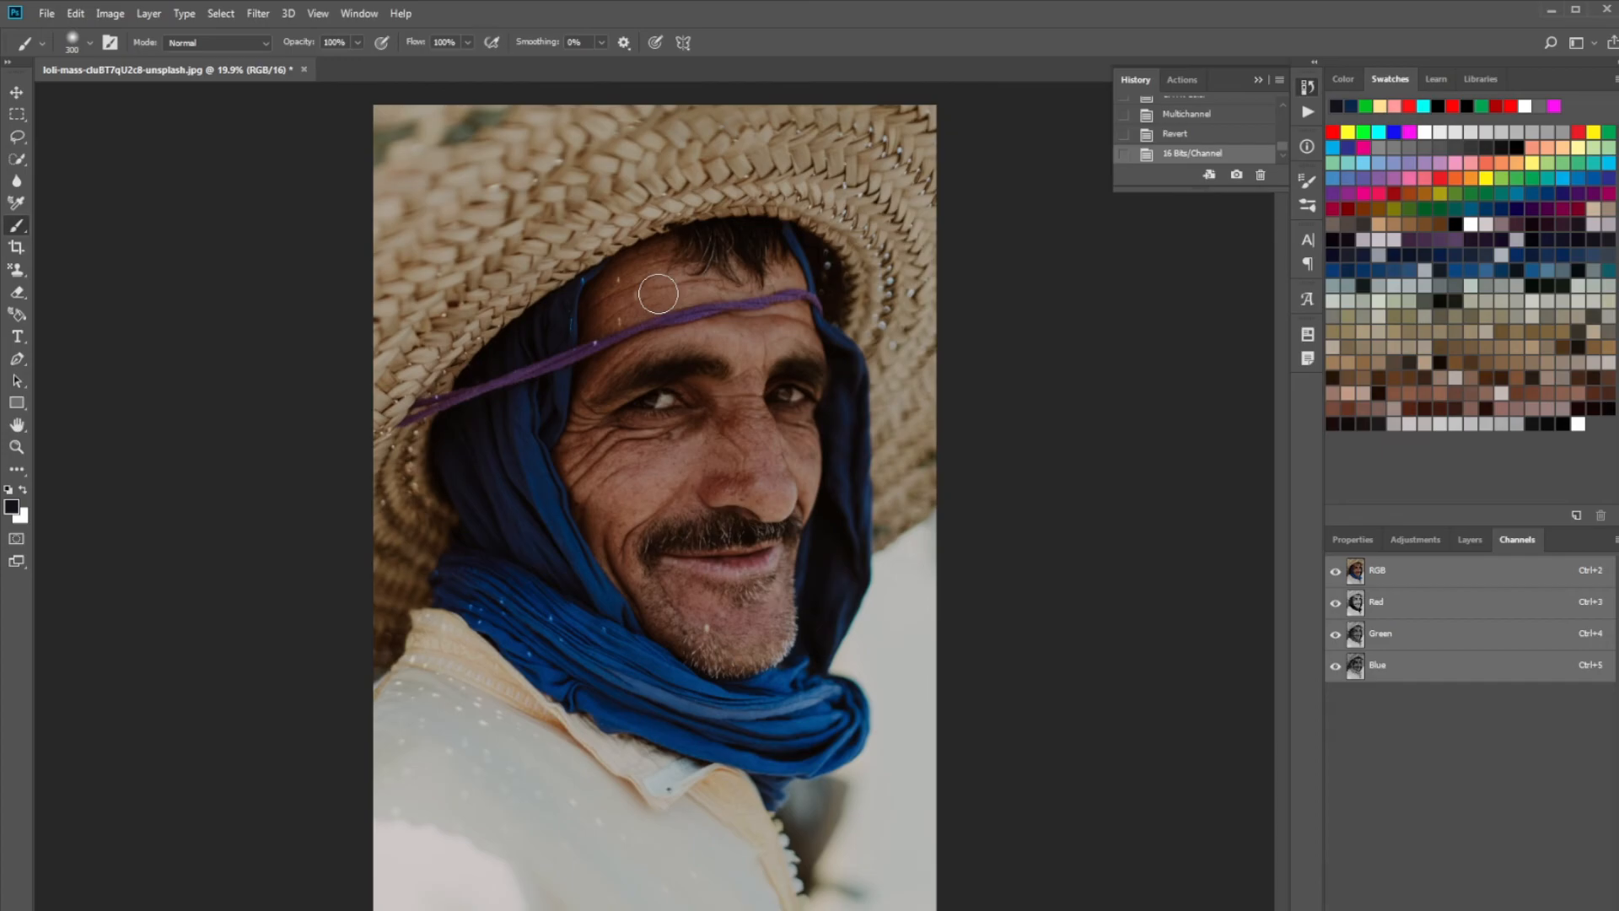
- Examine the 16-bit portrait and check which color modes and bit depths are offered for it
{"action": "scroll", "coordinate": [658, 293], "scroll_direction": "down", "scroll_amount": 2}
{"action": "scroll", "coordinate": [690, 258], "scroll_direction": "up", "scroll_amount": 2}
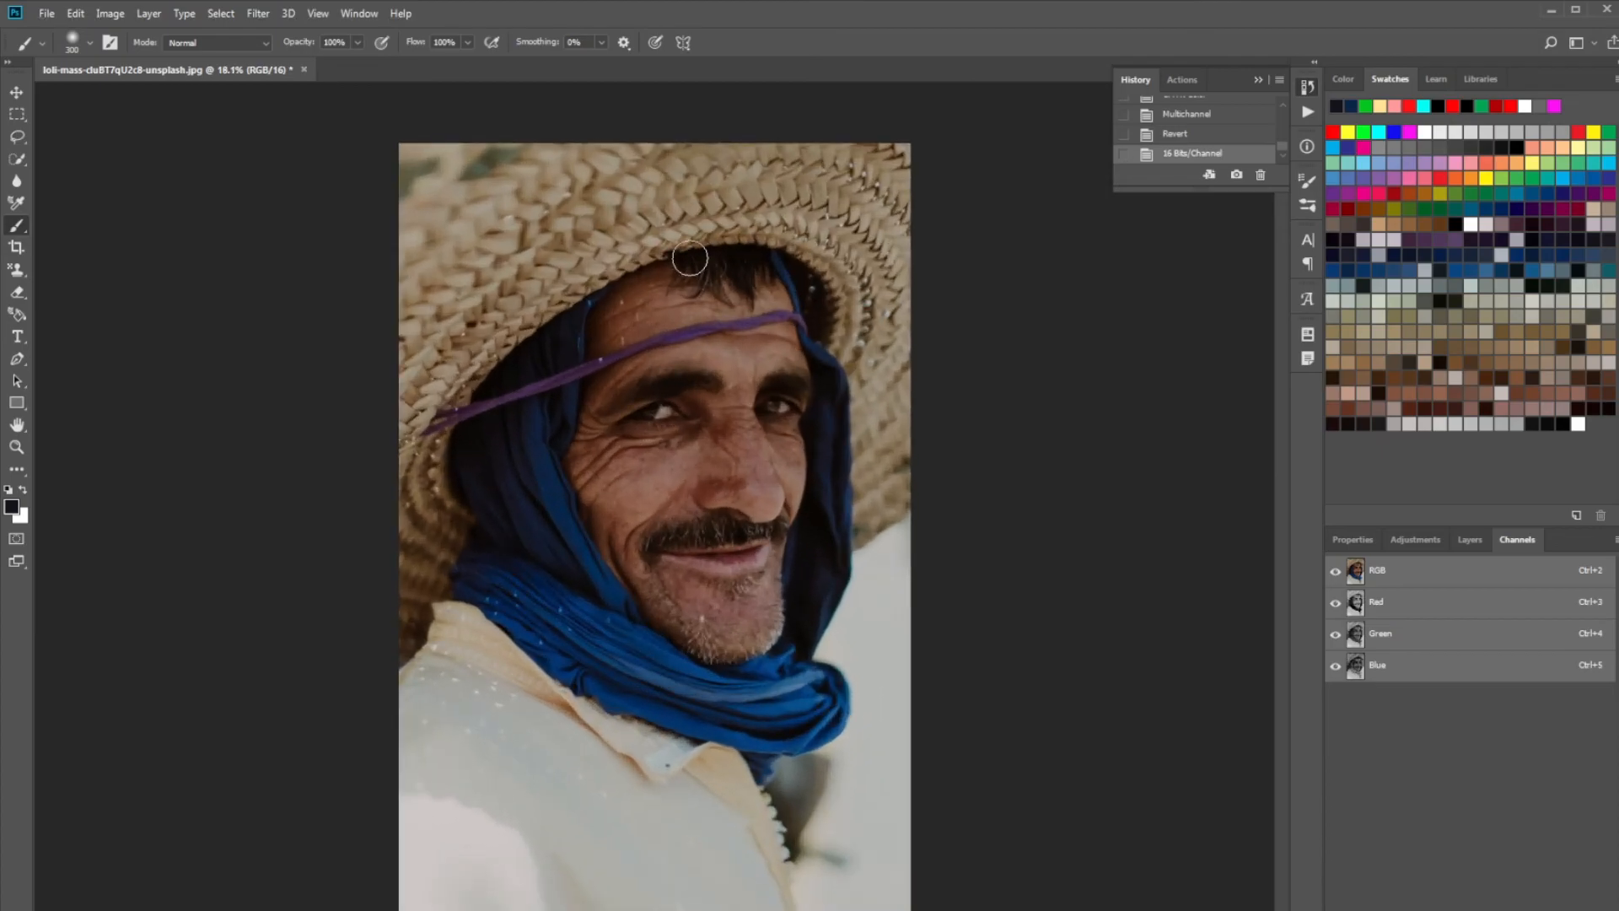
{"action": "left_click", "coordinate": [109, 13]}
{"action": "mouse_move", "coordinate": [130, 35]}
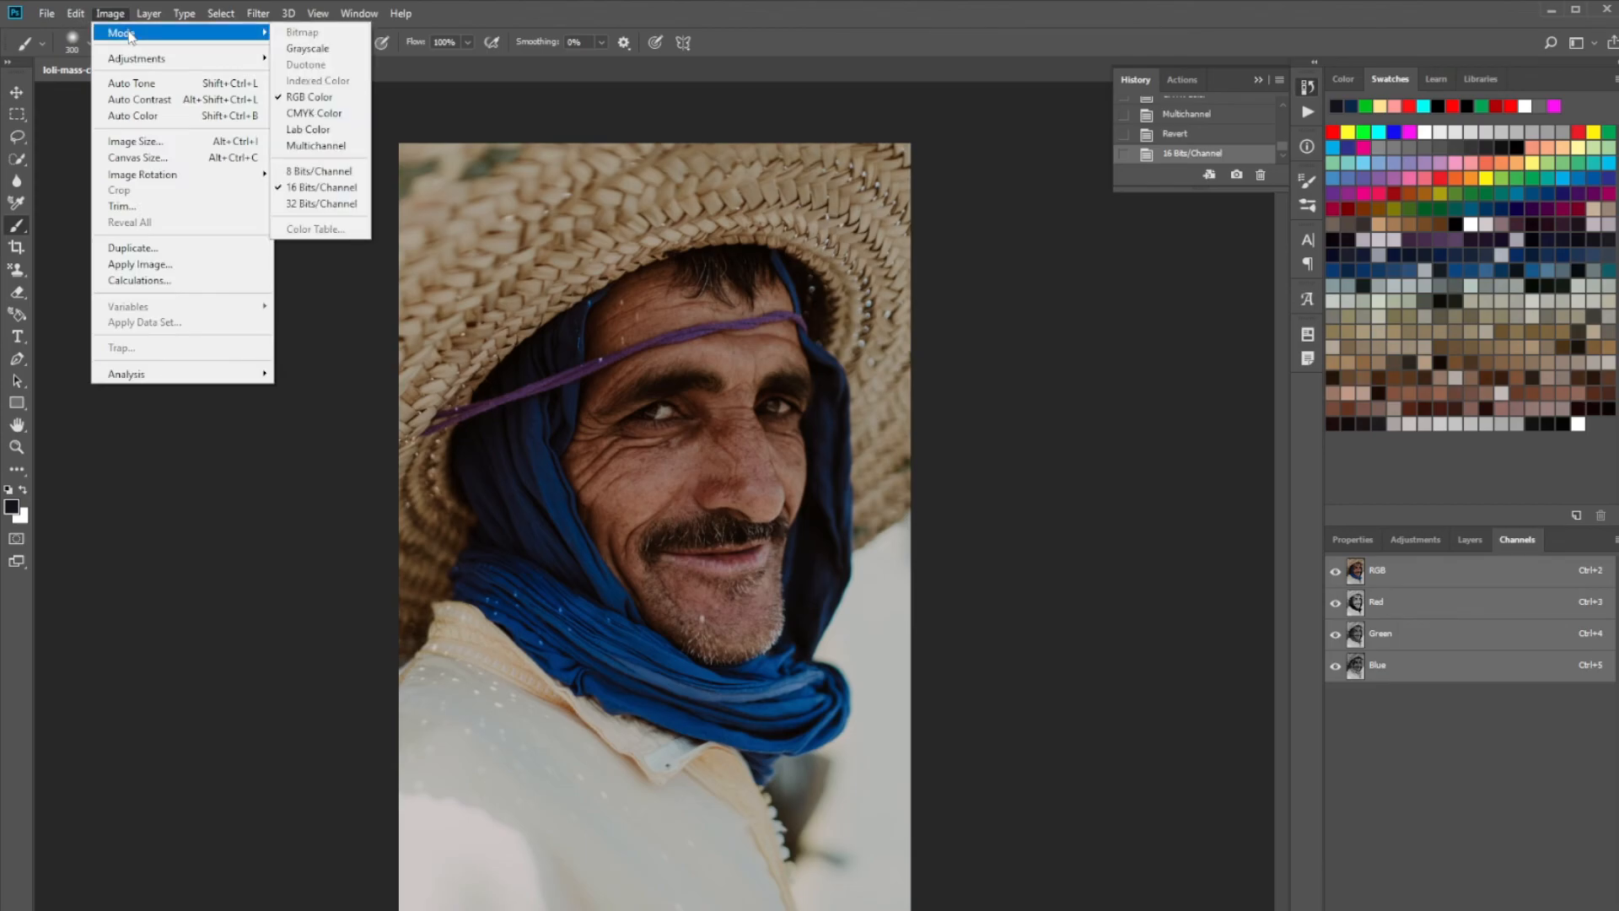
{"action": "left_click", "coordinate": [1004, 177]}
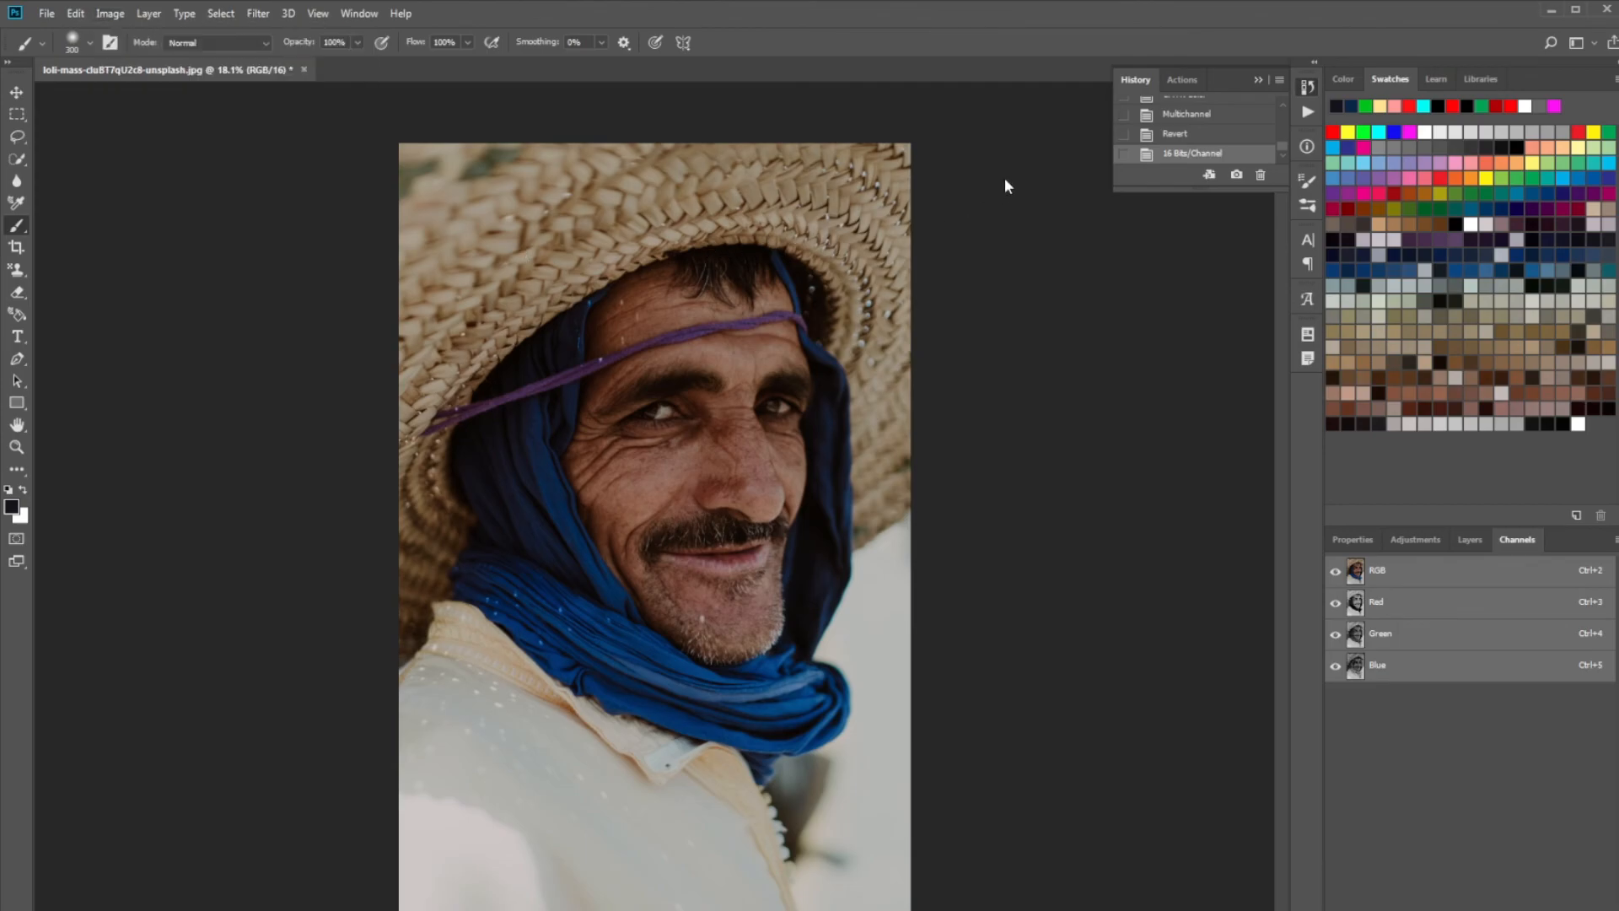